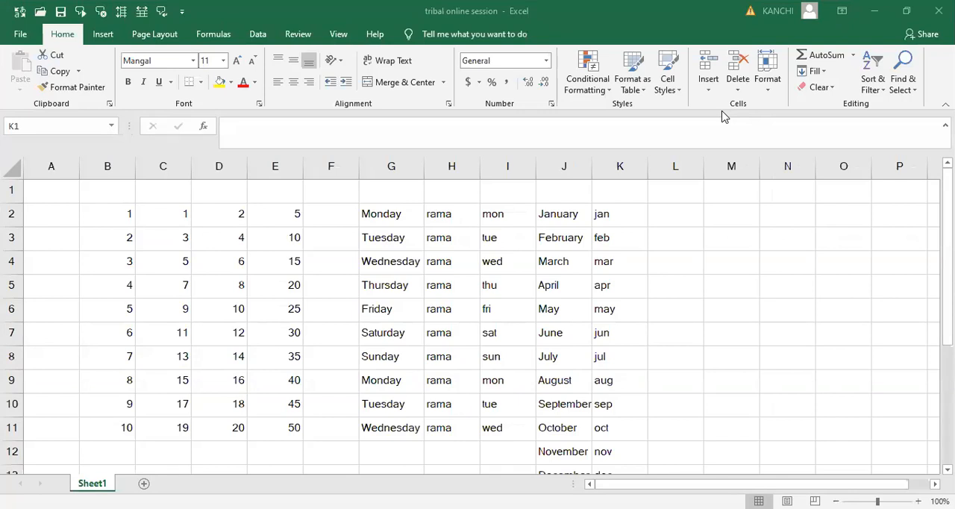
- Examine the worksheet's limits by visiting all four corner cells, starting and ending at A1
left_click(38, 191)
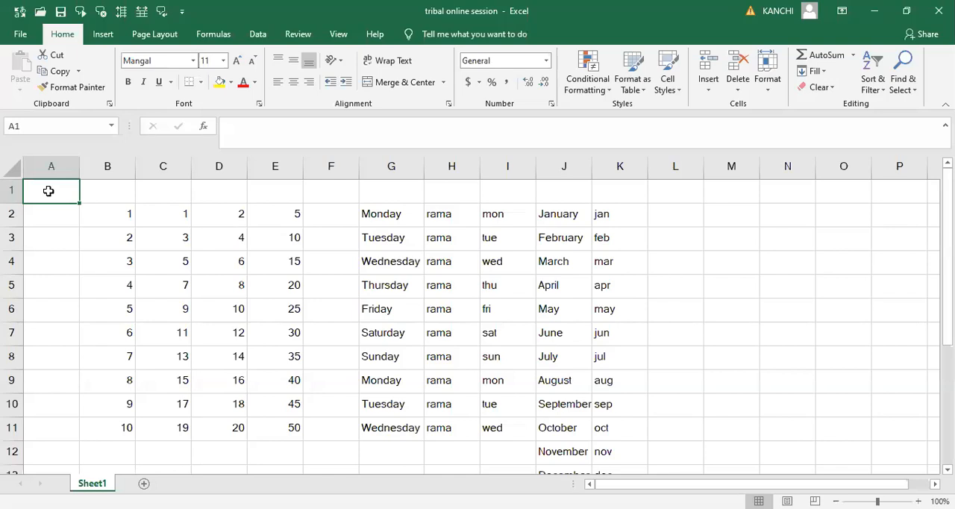
key("ctrl+Down")
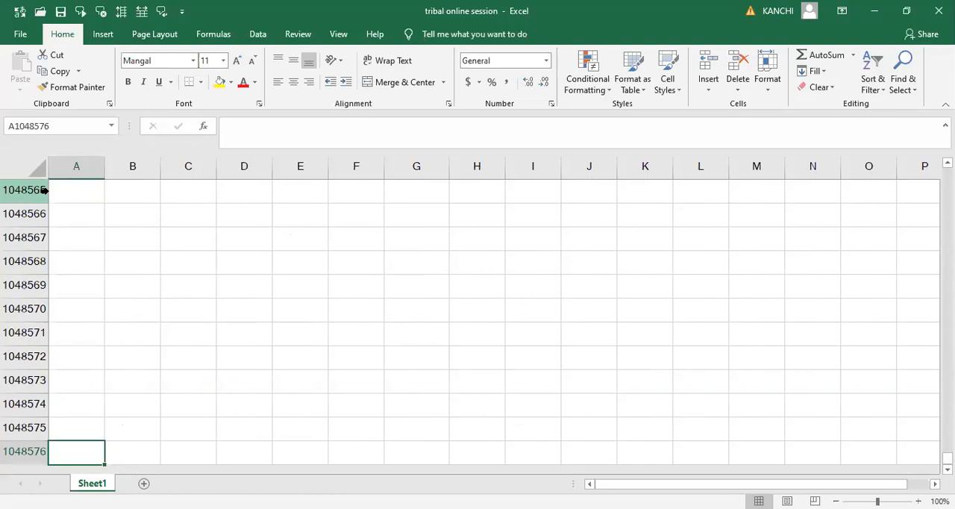
key("ctrl+Right")
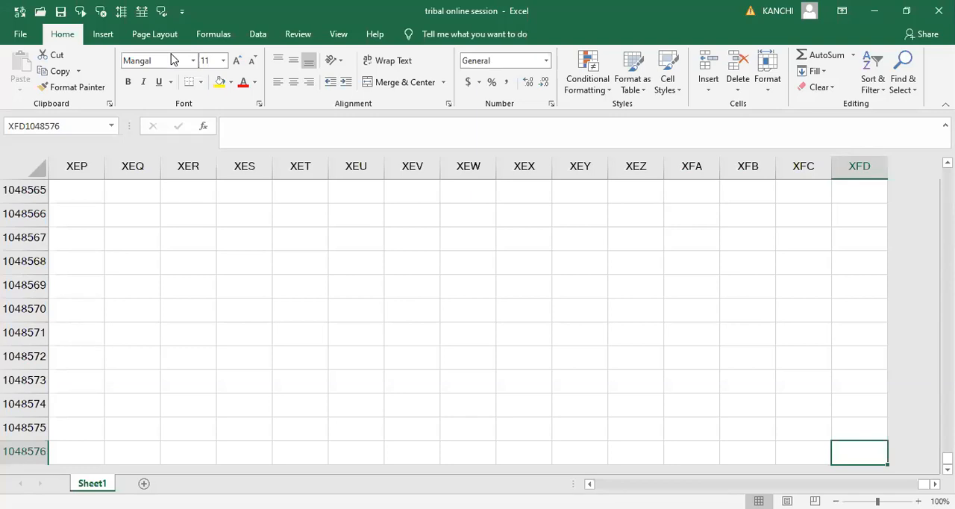
key("ctrl+Up")
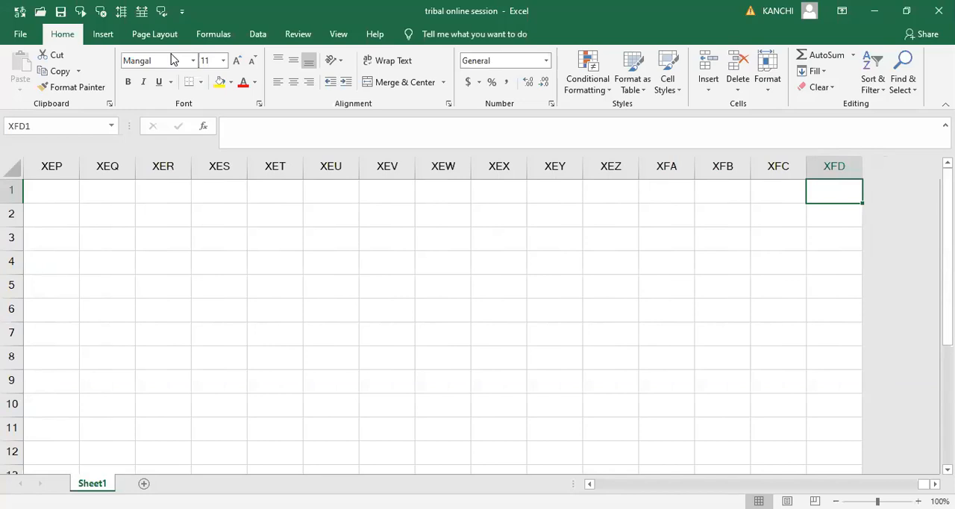
key("ctrl+Left")
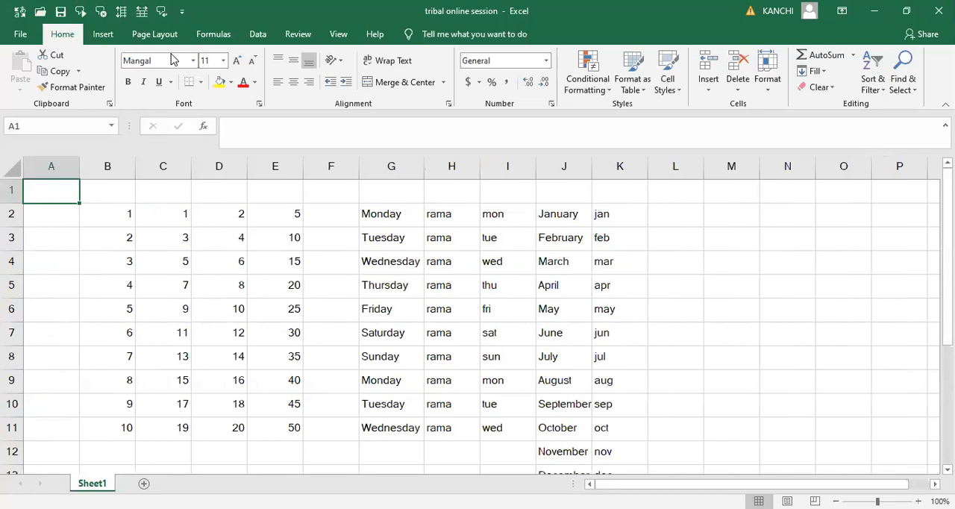
key("Down")
key("Down")
key("Down")
key("Down")
key("Down")
key("Down")
key("Down")
key("Down")
key("Down")
key("Down")
key("Down")
key("Down")
key("Down")
key("Down")
key("Down")
key("Down")
key("Down")
key("Down")
key("Down")
key("Down")
key("Down")
key("Down")
key("Down")
key("Down")
key("Down")
key("Down")
key("Down")
key("Down")
key("Down")
key("Down")
key("Down")
key("Down")
key("Down")
key("Down")
key("Down")
key("Down")
key("Down")
key("Down")
key("Down")
key("Down")
key("Up")
key("Up")
key("Up")
key("Up")
key("Up")
key("Up")
key("Up")
key("Up")
key("Up")
key("Up")
- Enter 1 in A1 and 2 in A2, and extend the number series down column A to row 272
key("Up")
key("Up")
key("Up")
key("Up")
key("Up")
key("Up")
key("Up")
key("Up")
key("Up")
key("Up")
key("Up")
key("Up")
key("Up")
key("Up")
key("Up")
key("Up")
key("Up")
key("Up")
key("Up")
key("Up")
type("1")
key("Return")
type("2")
key("Up")
key("shift+Down")
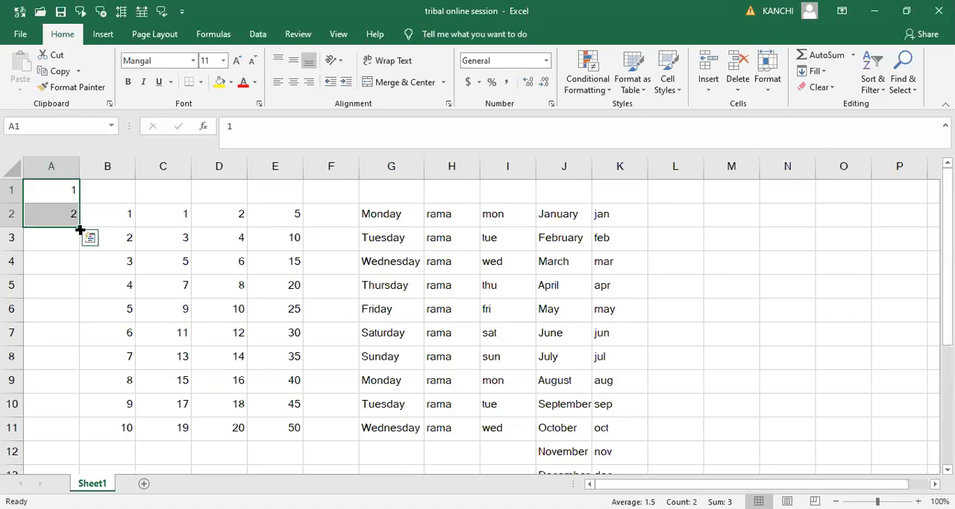
left_click_drag(80, 231, 75, 264)
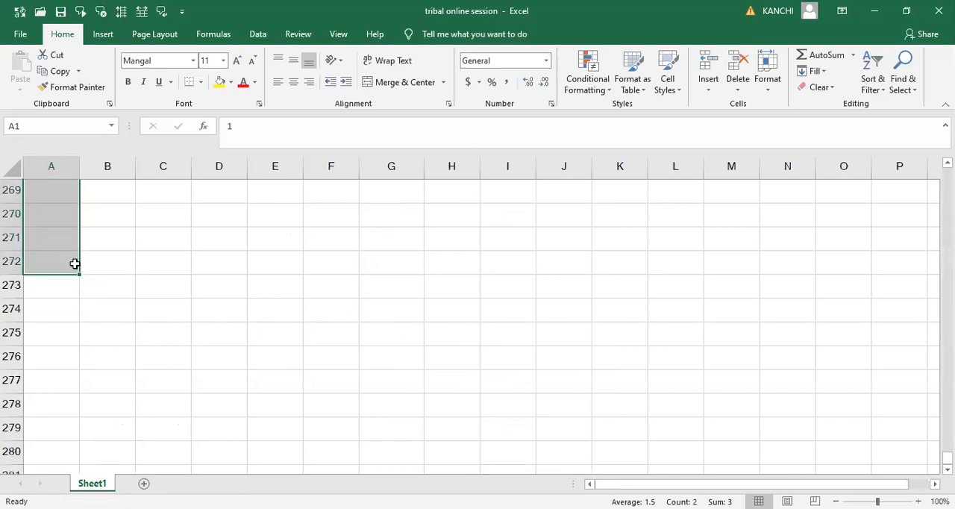
- Check the extent of the column A series by visiting its first and last cells and the worksheet's last row
key("ctrl+Home")
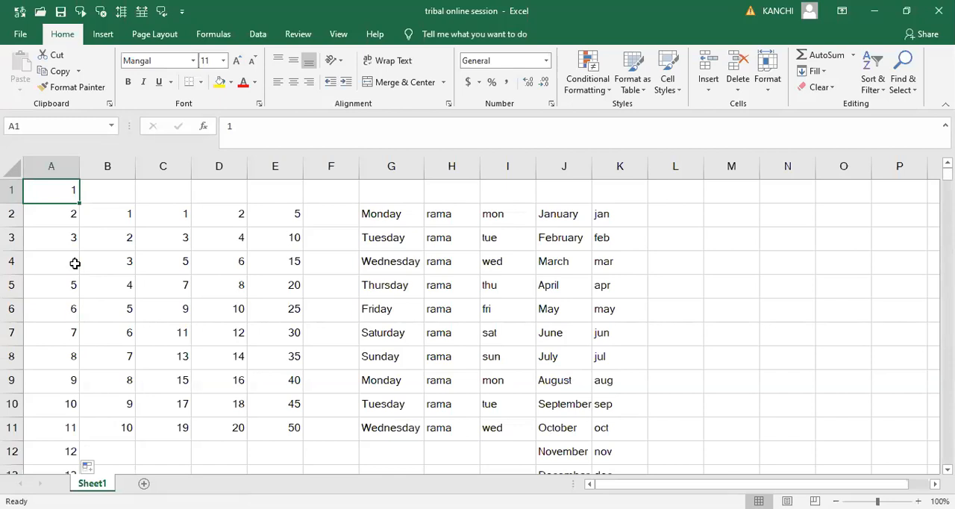
key("ctrl+Down")
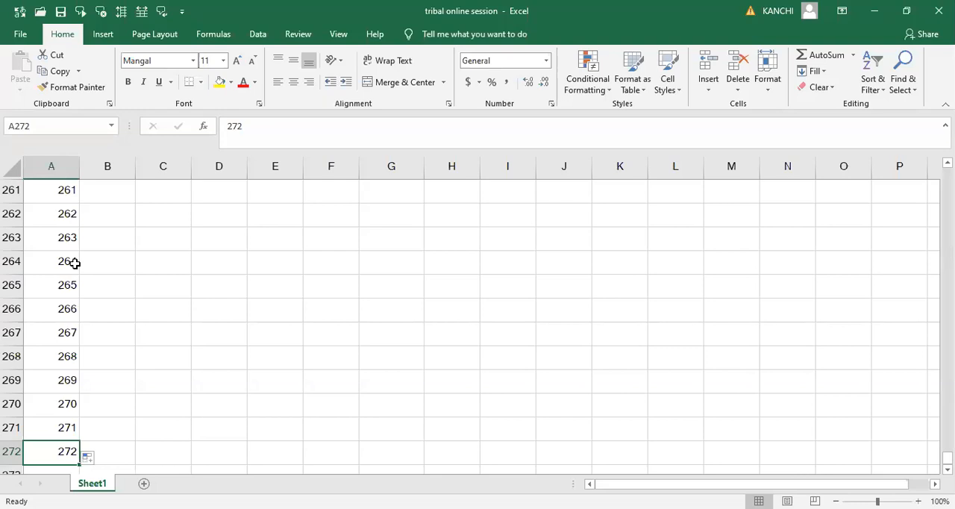
key("ctrl+Down")
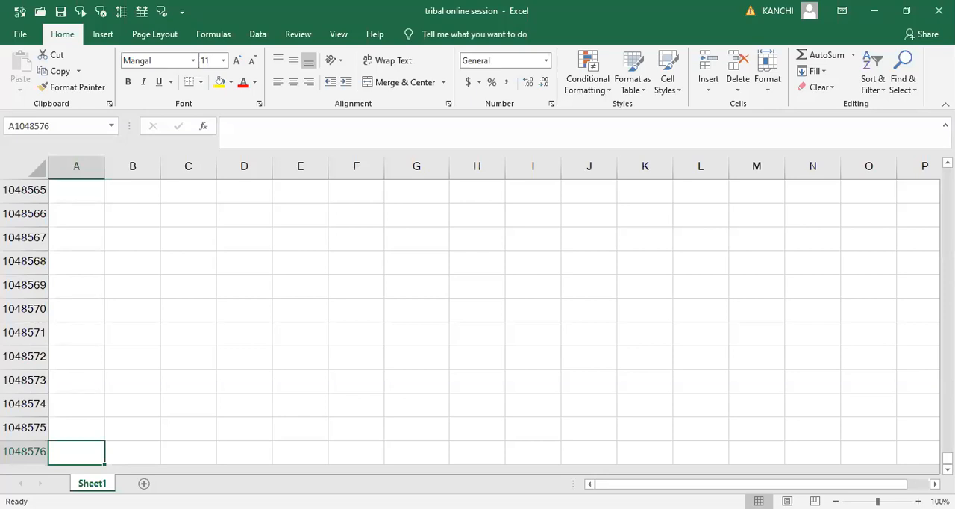
key("ctrl+Up")
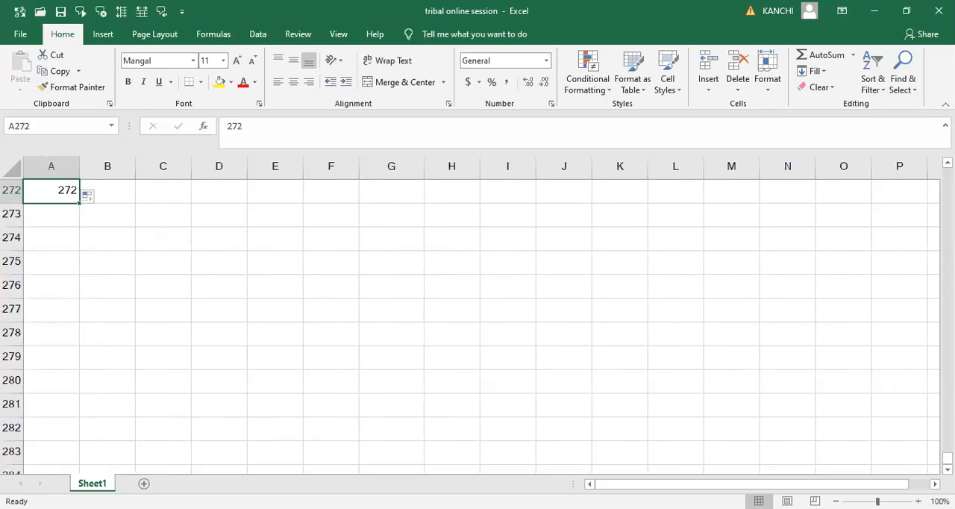
key("ctrl+Up")
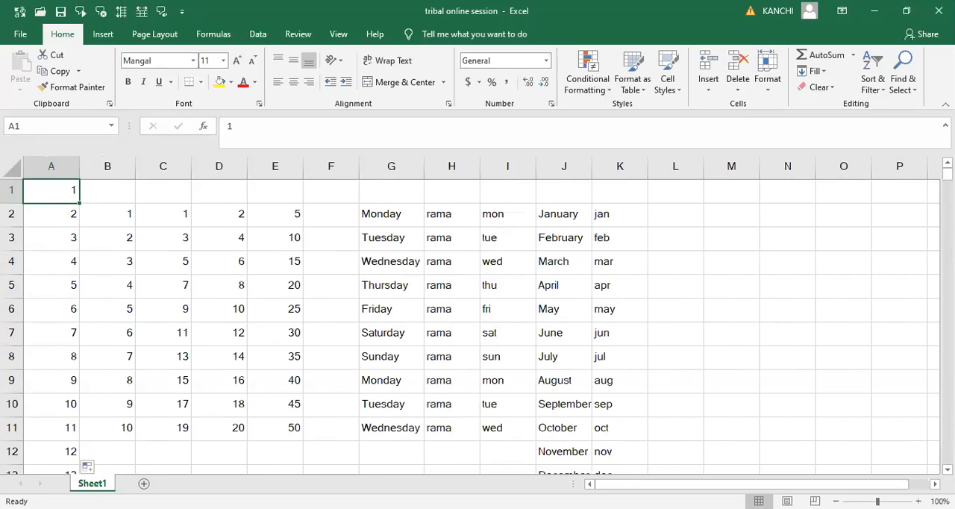
key("ctrl+Down")
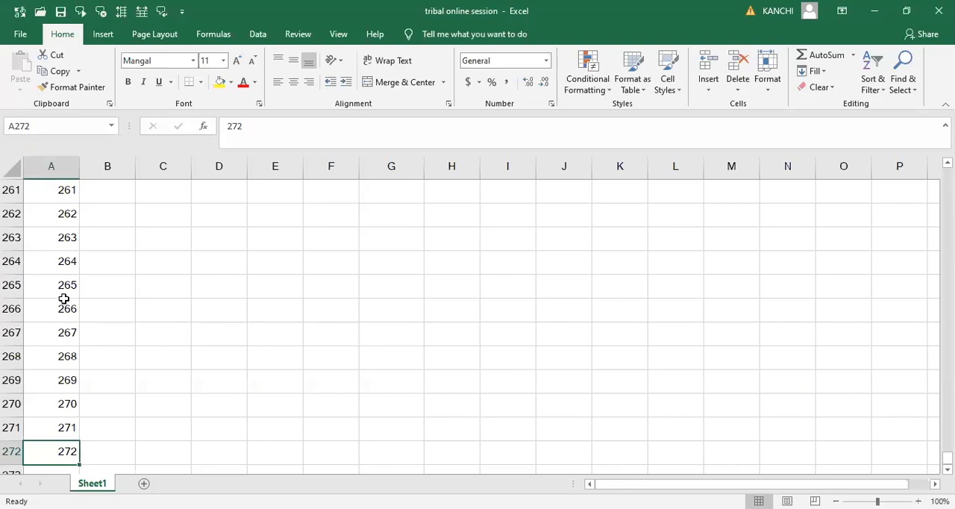
key("ctrl+Home")
key("Right")
key("Left")
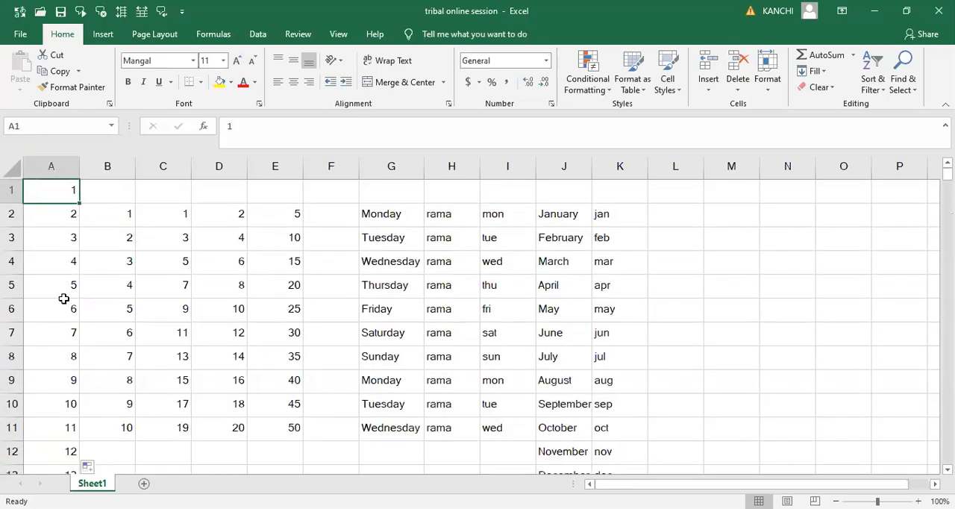
- Clear the contents of the entire worksheet, leaving only A1 selected
key("shift+Right")
key("shift+Right")
key("shift+Right")
key("shift+Right")
key("shift+Right")
key("shift+Right")
key("shift+Right")
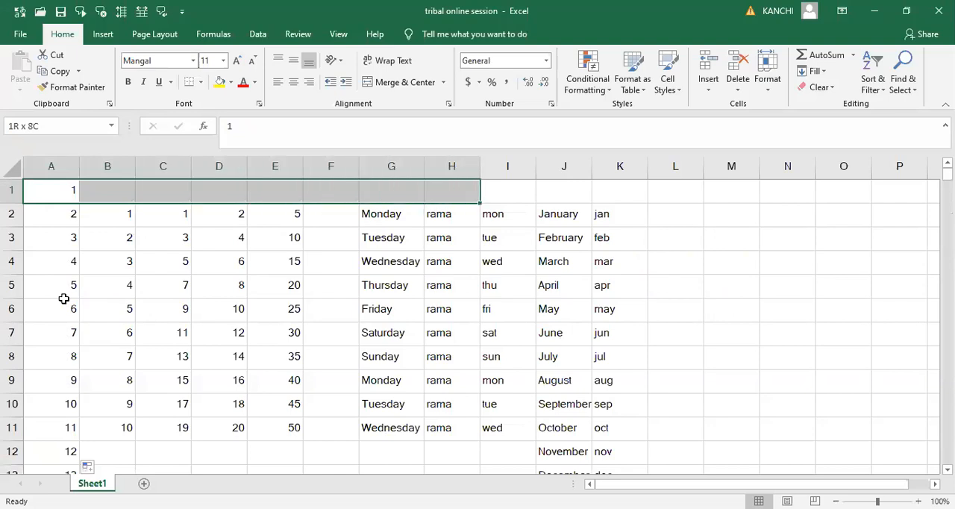
key("shift+Right")
key("shift+Right")
key("shift+Right")
key("shift+Right")
key("shift+Right")
key("shift+Right")
key("shift+Right")
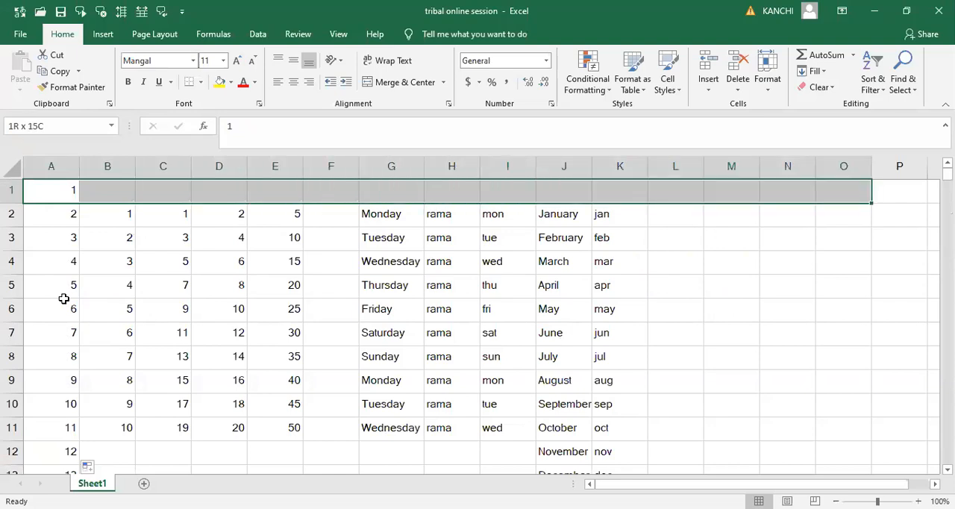
key("shift+Down")
key("shift+Down")
key("shift+Down")
key("shift+Down")
key("shift+Down")
key("shift+Down")
key("shift+Down")
key("shift+Down")
key("shift+Down")
key("shift+Down")
key("shift+Down")
key("shift+Down")
key("shift+Down")
key("shift+Down")
key("shift+Down")
key("shift+Down")
key("shift+Down")
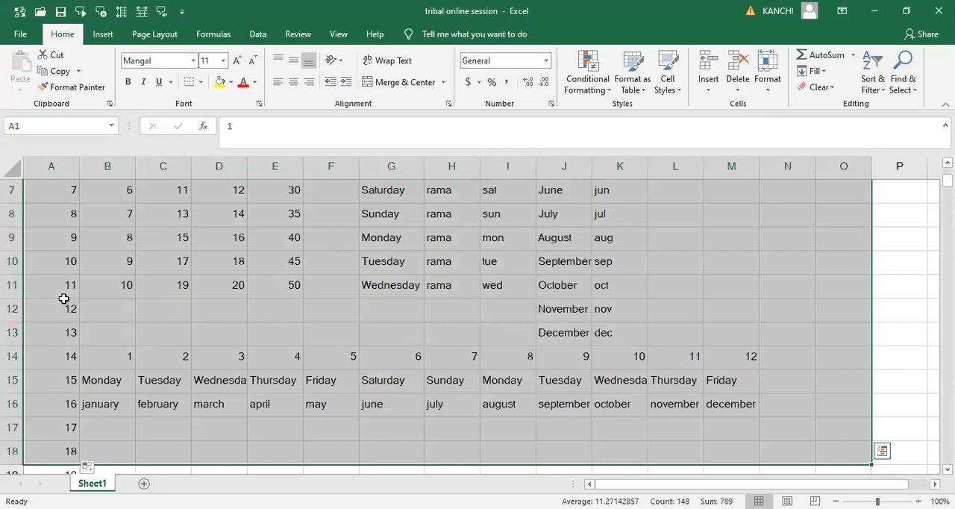
key("ctrl+a")
key("Delete")
scroll(63, 298, "up", 2)
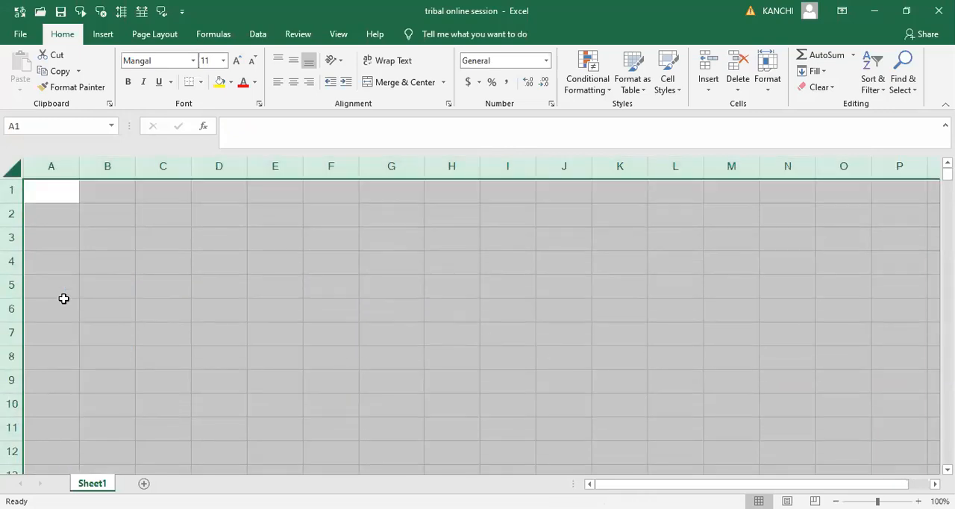
key("Down")
key("Up")
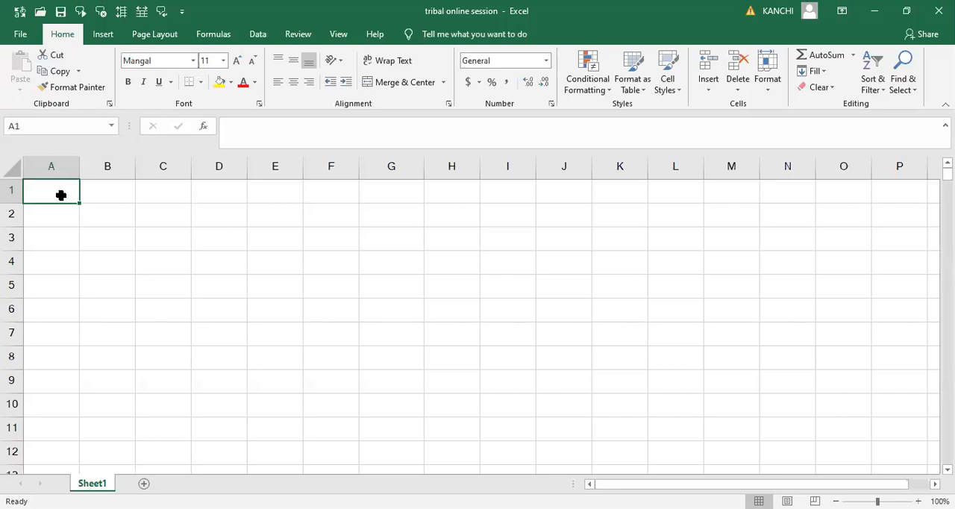
- Enter the text RAMA in capital letters in cell A1
type("rama")
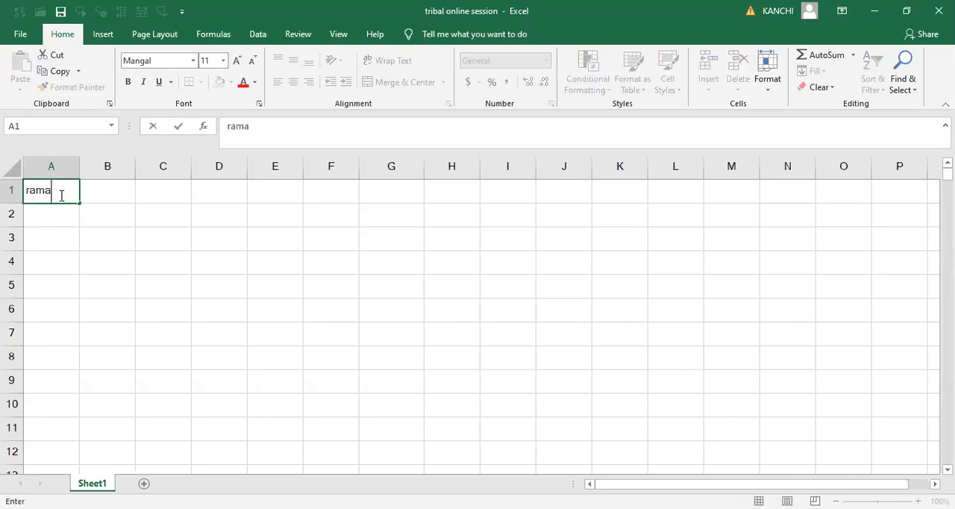
key("BackSpace")
key("BackSpace")
key("BackSpace")
key("BackSpace")
type("RAMA")
key("Tab")
- Copy the text in A1 and paste it into cells D3 and G3
left_click(57, 194)
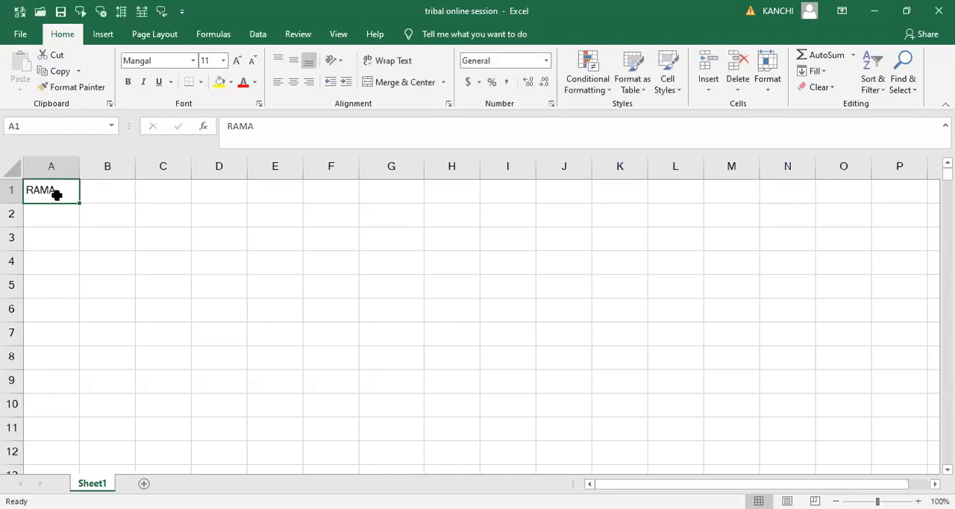
left_click(60, 72)
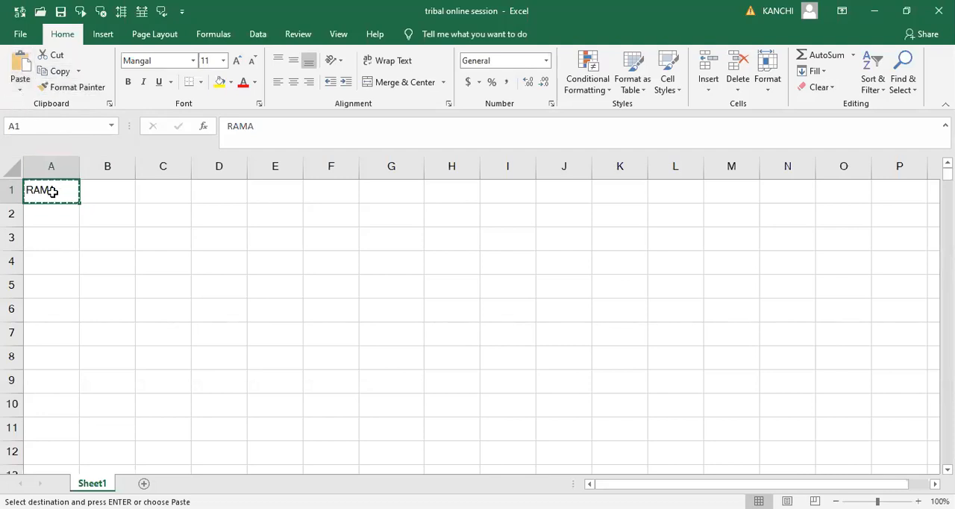
left_click(224, 247)
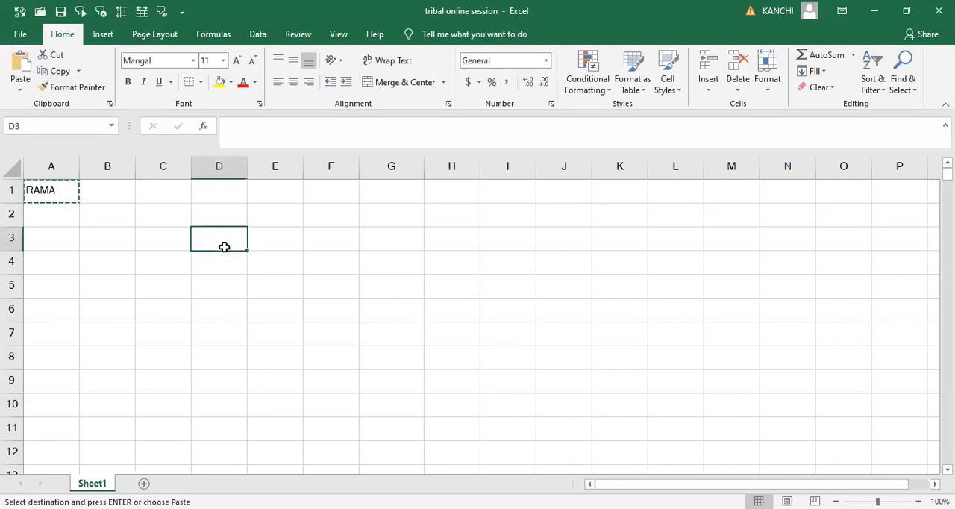
left_click(20, 66)
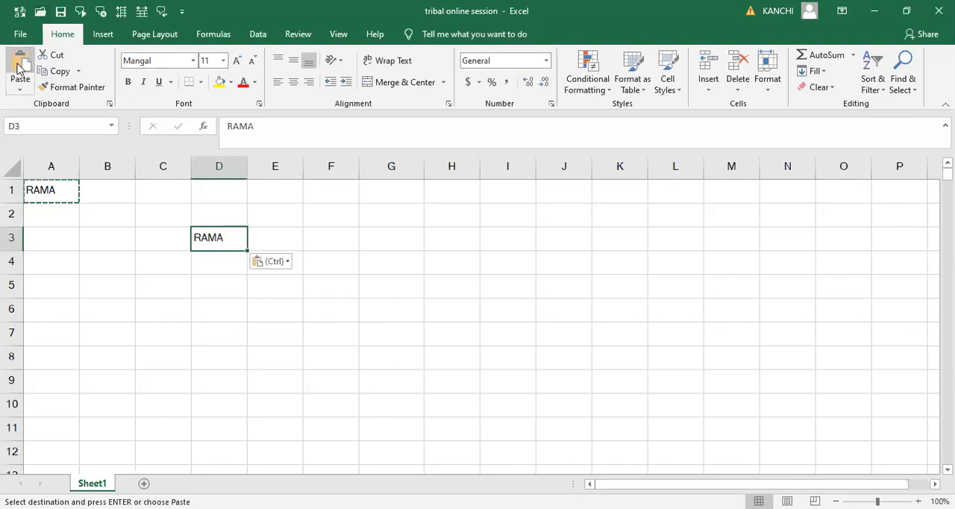
left_click(366, 239)
left_click(20, 66)
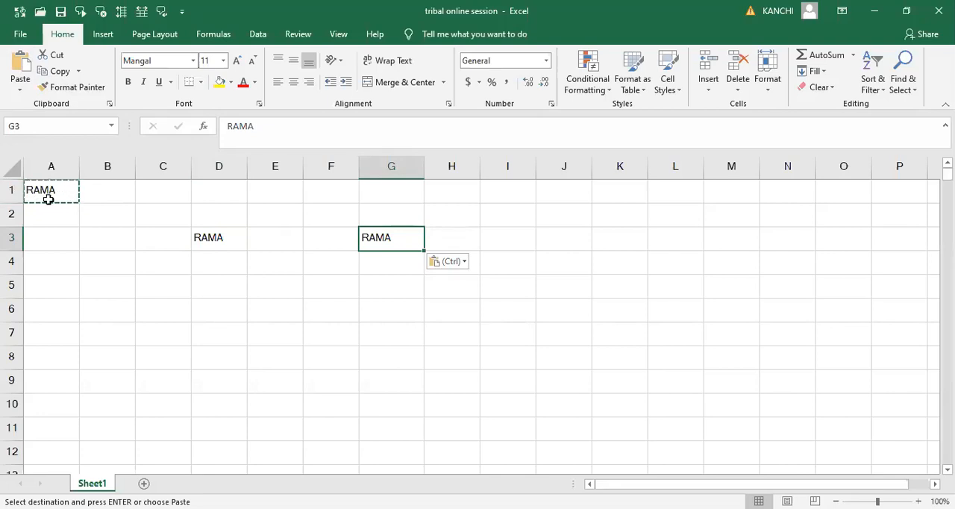
- Paste the copied A1 text into cells E2 and C2, and end copy mode with A2 selected
left_click(273, 216)
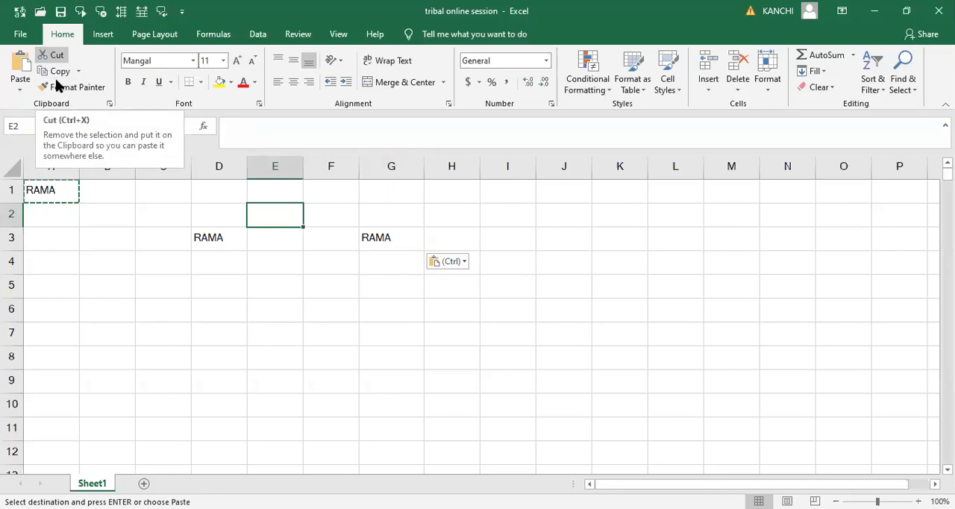
left_click(14, 68)
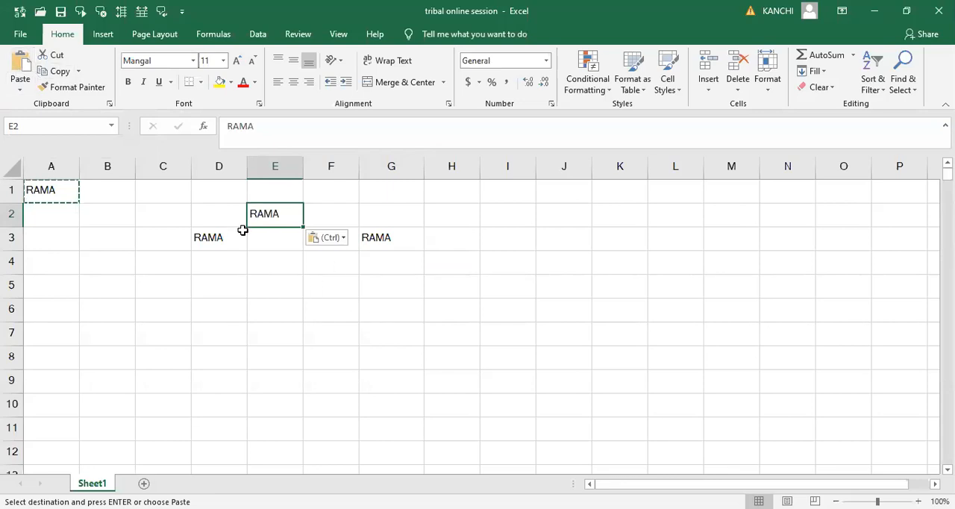
left_click(146, 217)
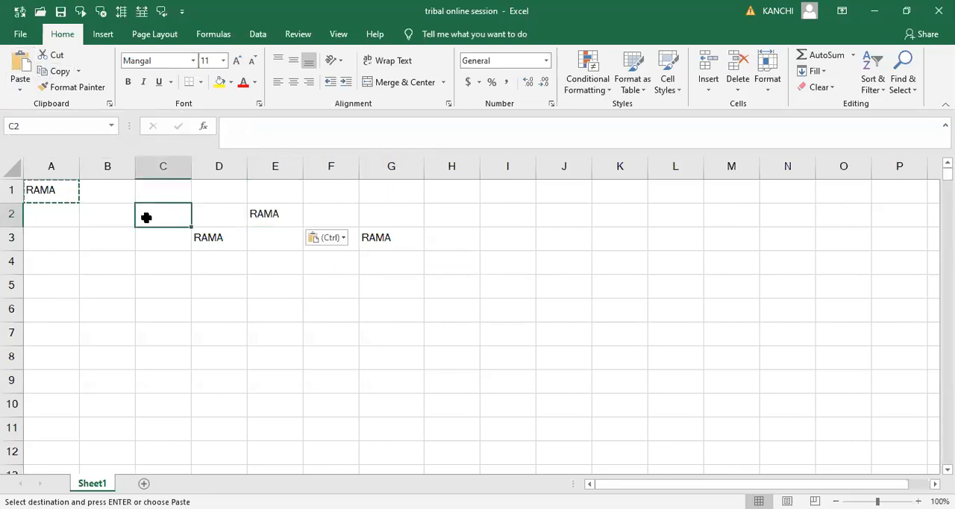
left_click(21, 65)
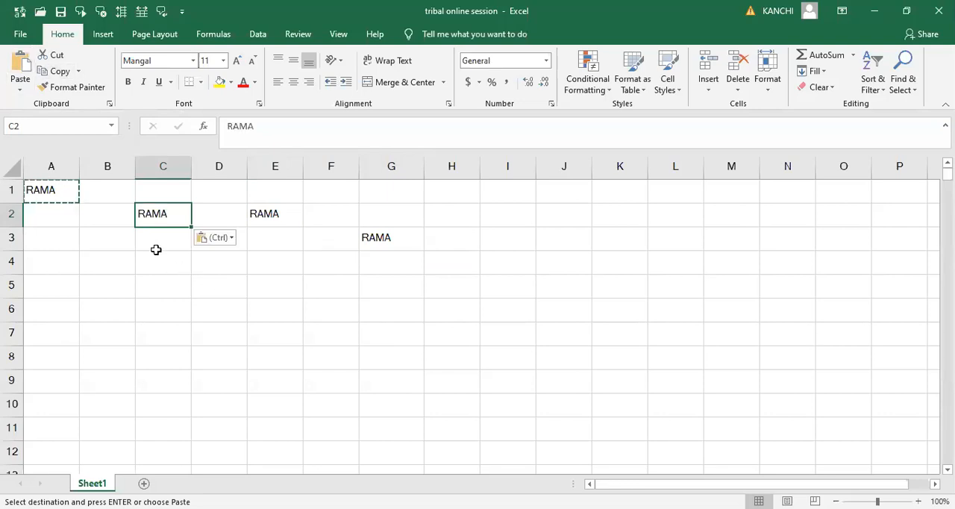
left_click(52, 217)
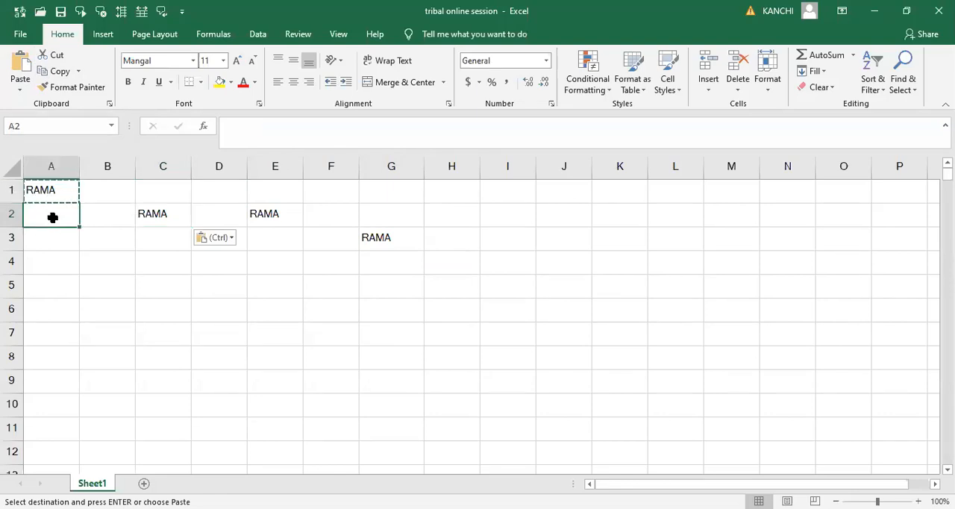
left_click(117, 189)
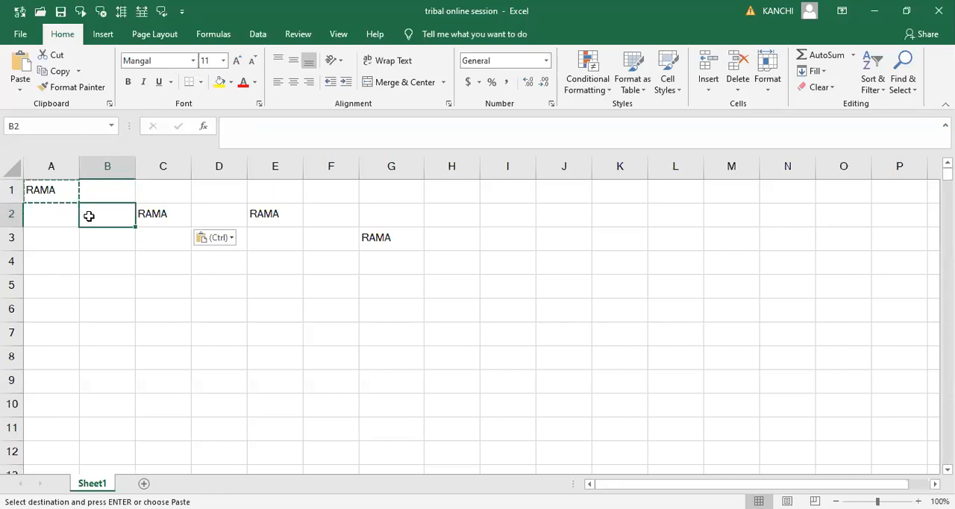
left_click(34, 217)
key("Escape")
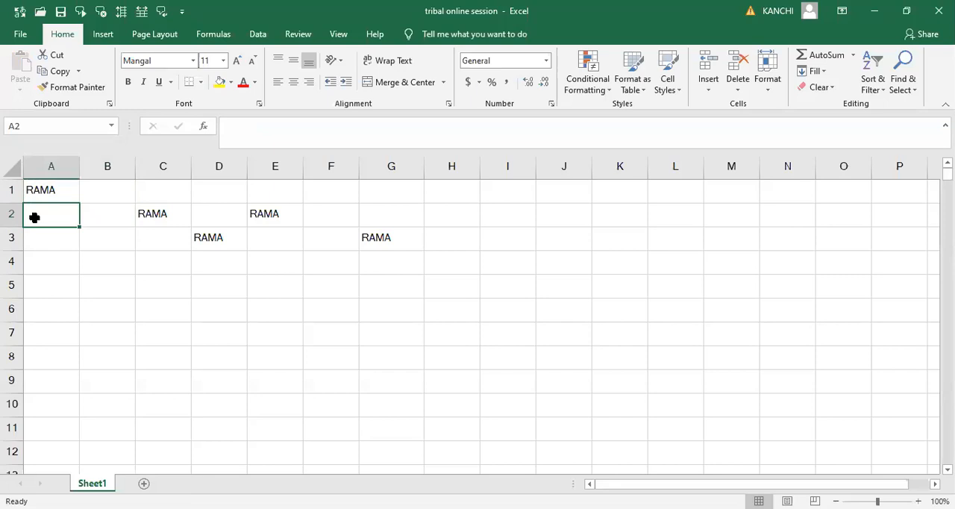
left_click(100, 214)
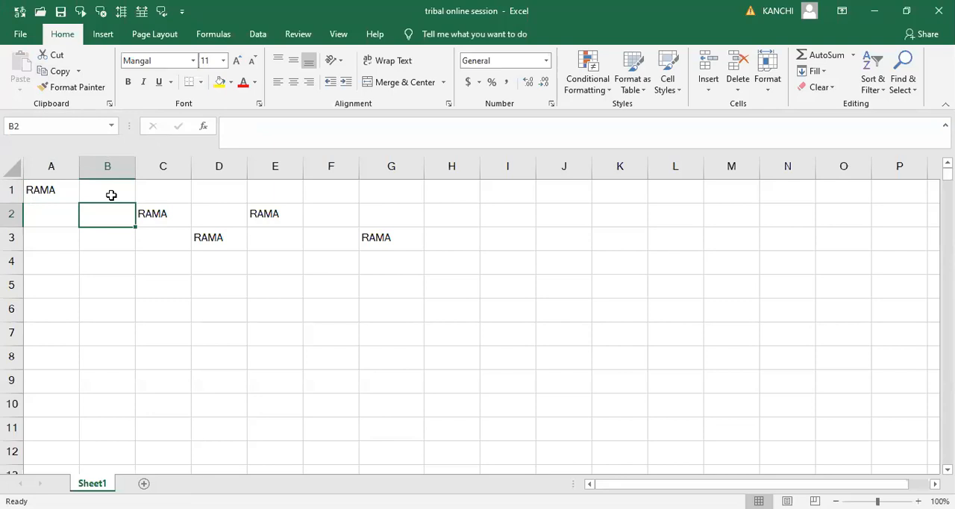
left_click(63, 190)
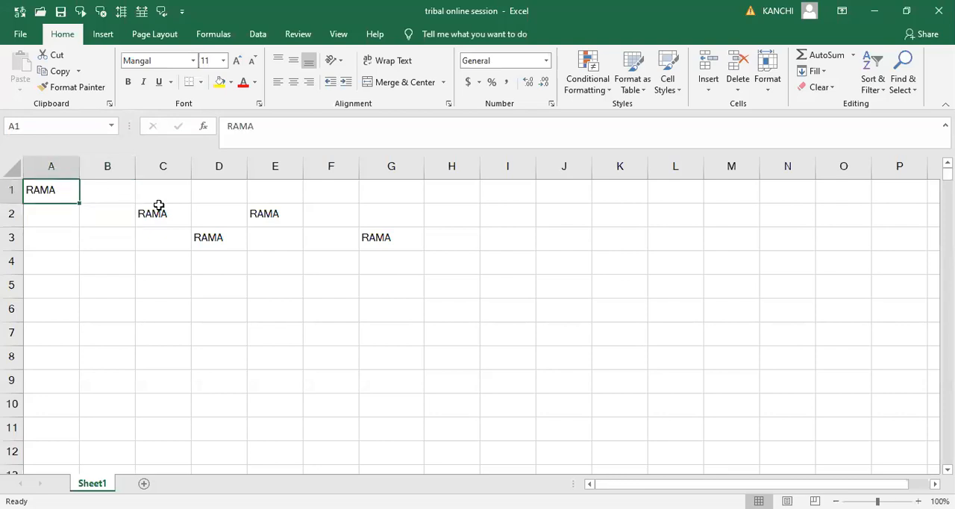
left_click(157, 215)
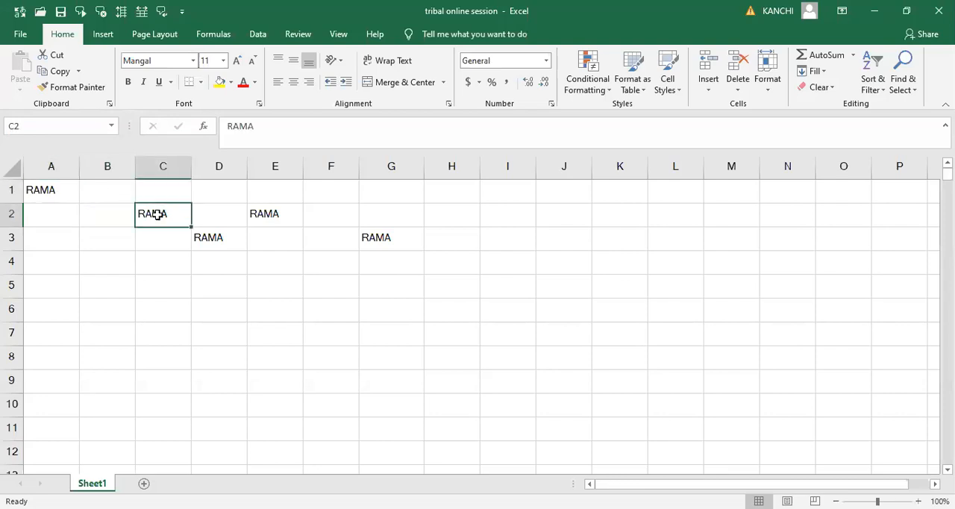
- Cut the text from cell A1 and paste it into cell B3
left_click(47, 189)
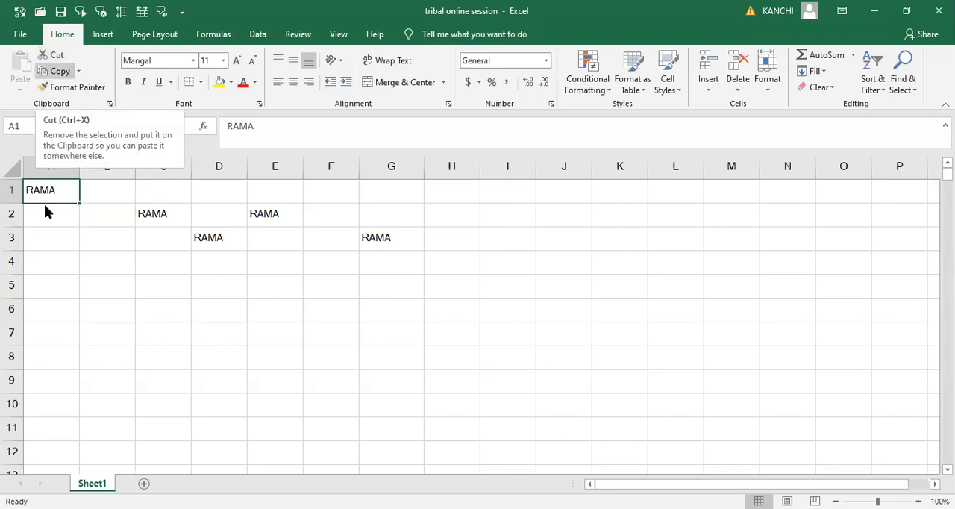
left_click(58, 58)
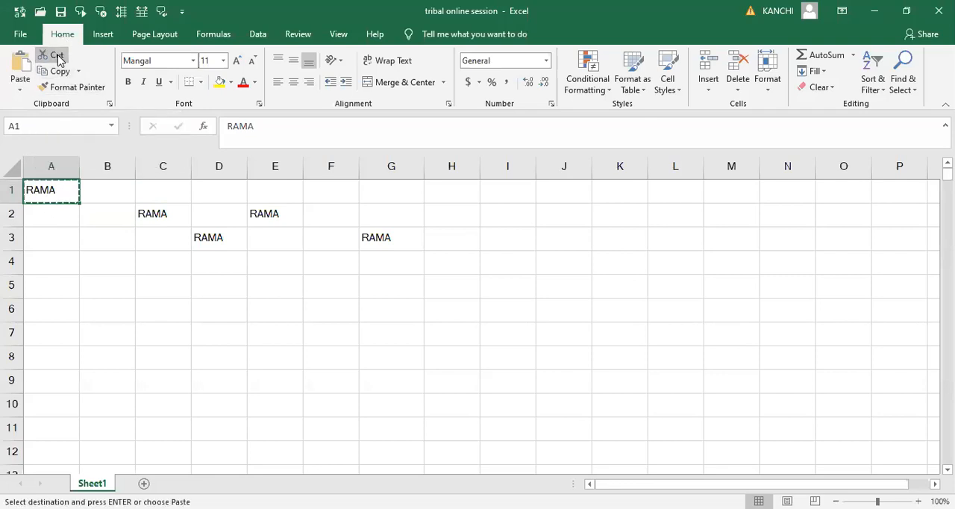
left_click(102, 244)
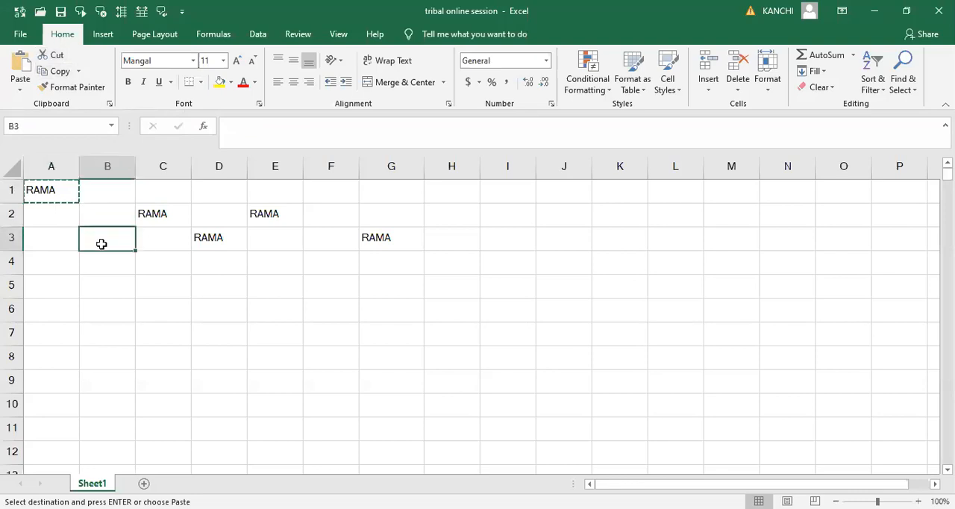
left_click(21, 64)
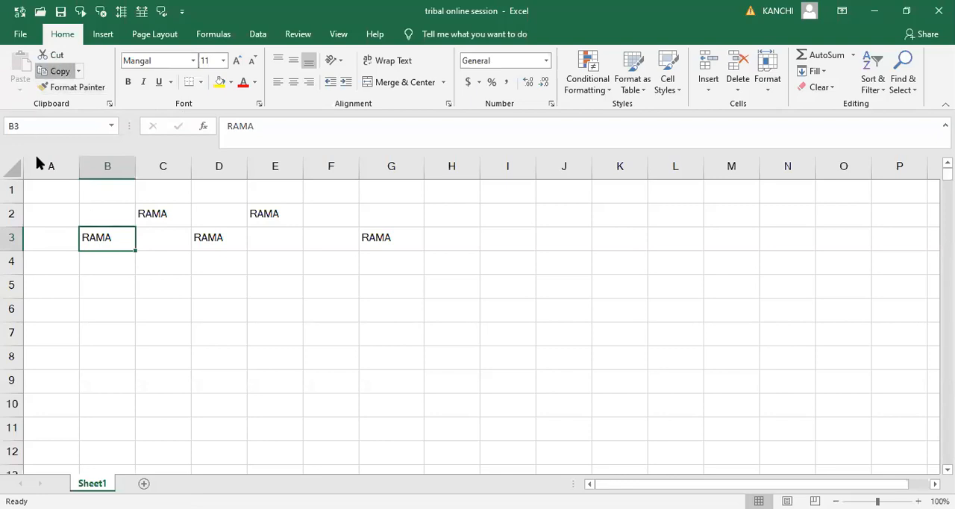
- Copy the text in B3 and paste it back into cell A1
key("ctrl+c")
left_click(50, 196)
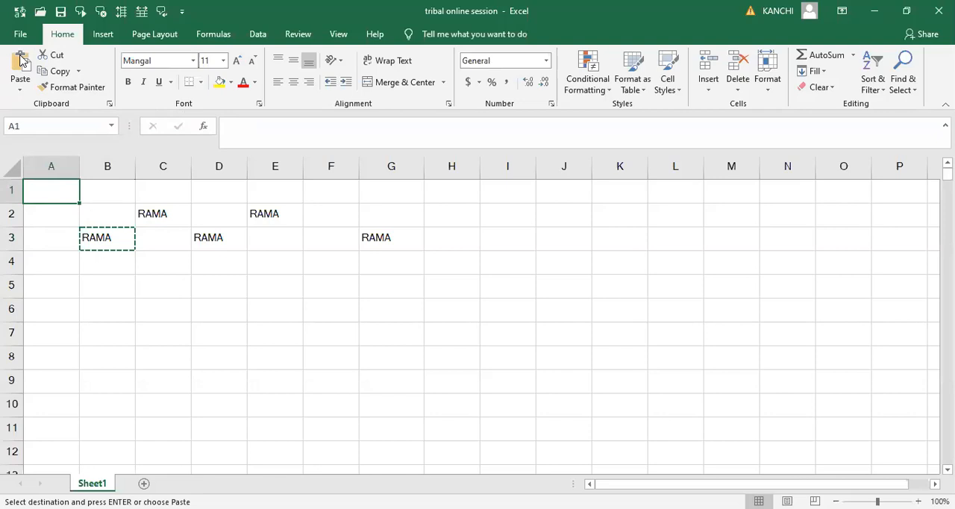
left_click(22, 62)
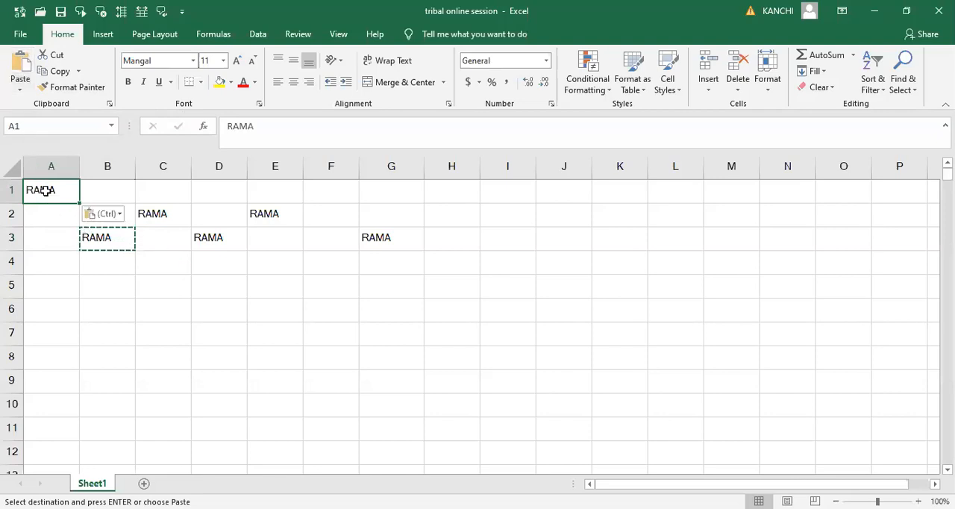
left_click(164, 242)
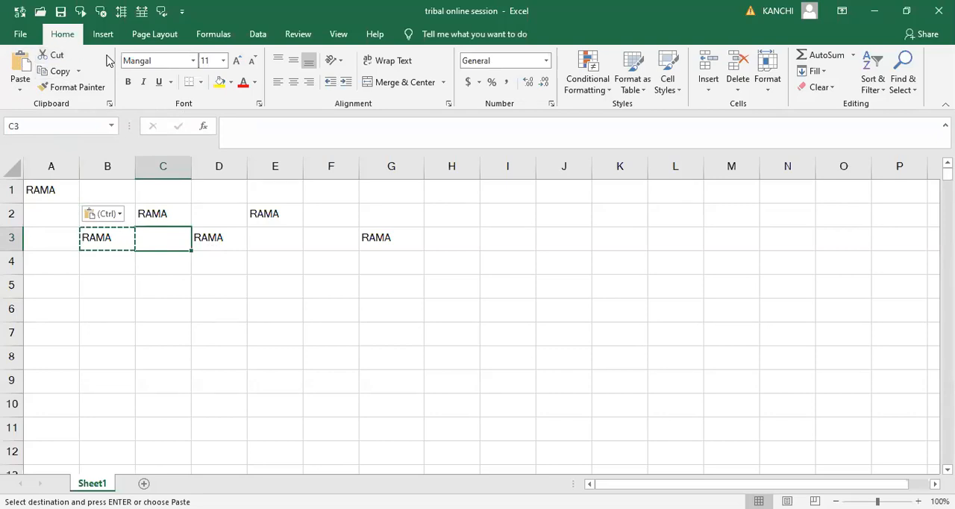
- Clear the contents of the whole worksheet and leave only cell A1 selected
left_click(53, 189)
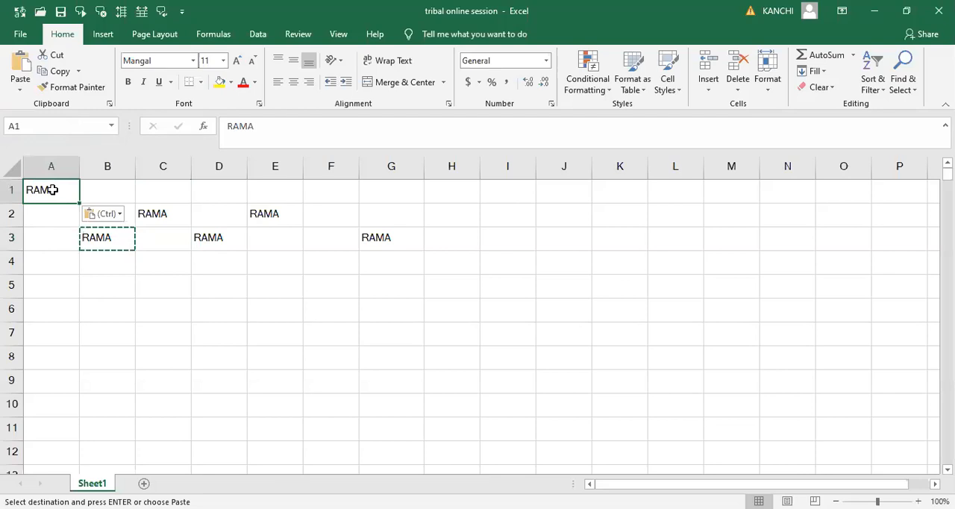
key("ctrl+a")
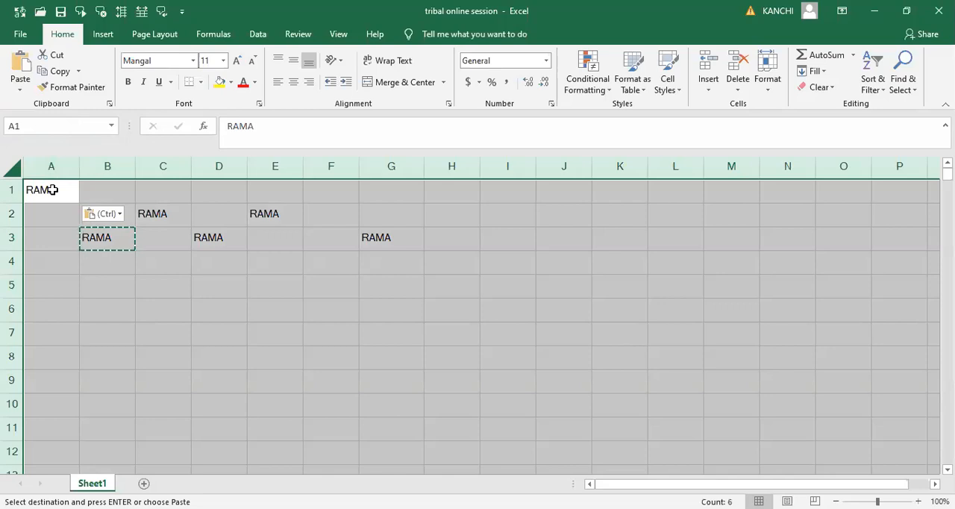
key("Delete")
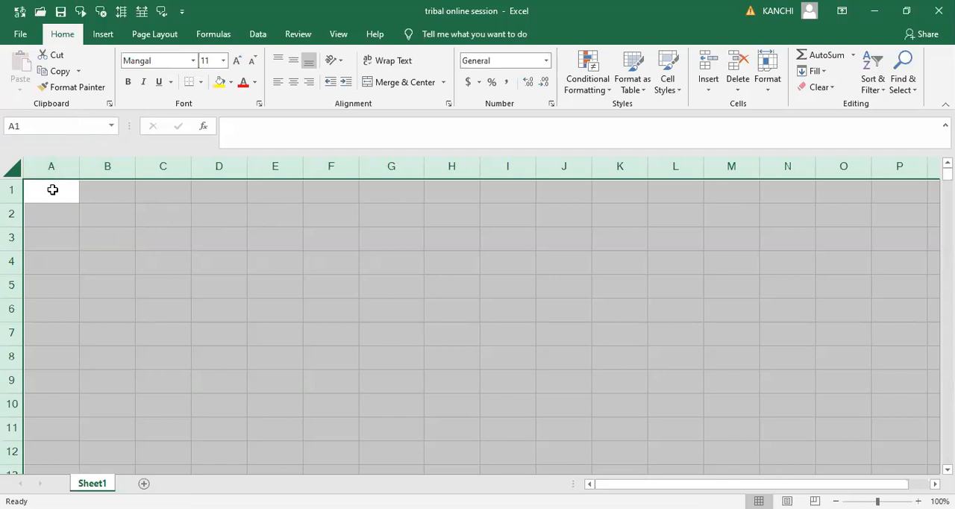
left_click(52, 189)
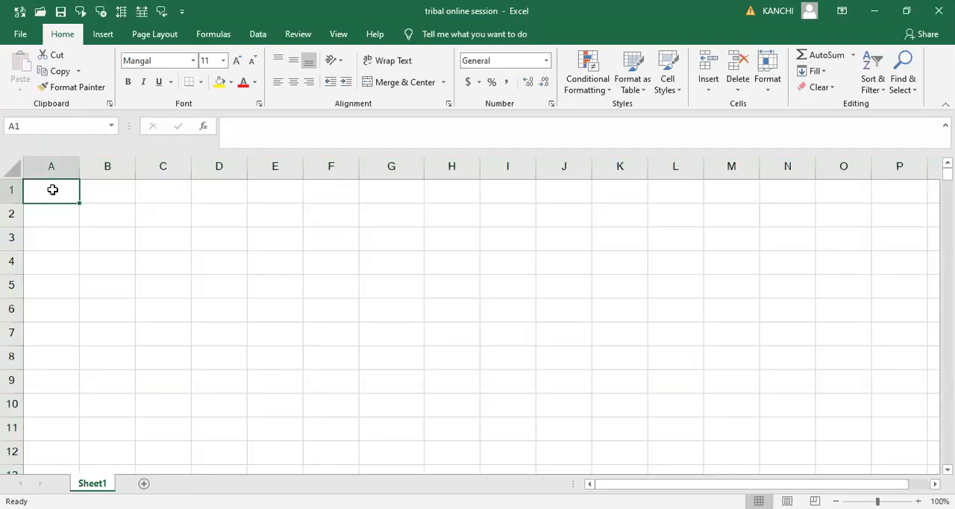
- Enter a list of five first names in capital letters down cells A1 to A5
type("R")
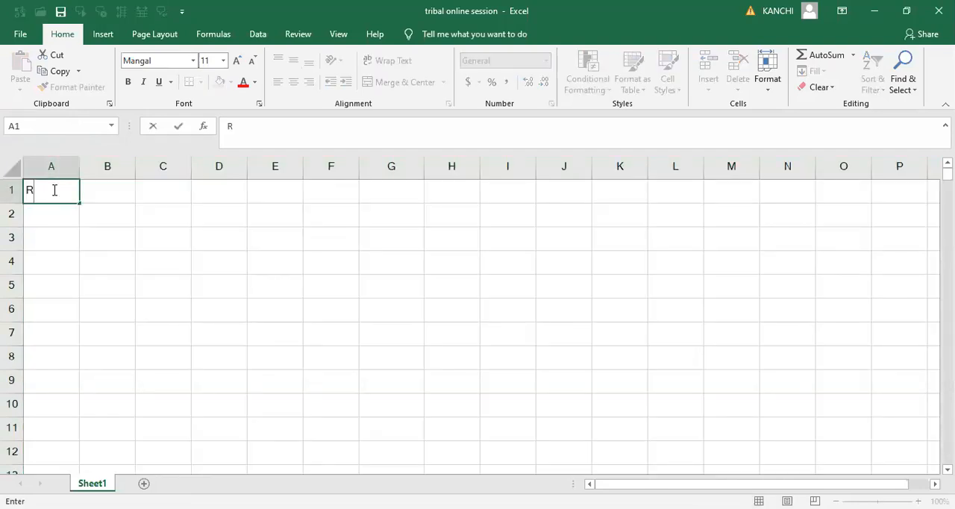
type("AMA")
key("Return")
type("RAJU")
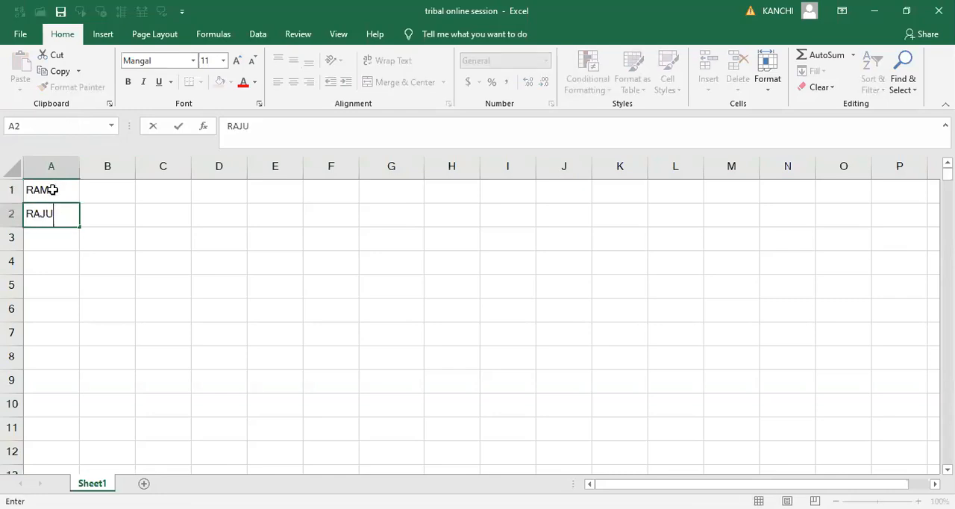
key("Return")
type("SITA")
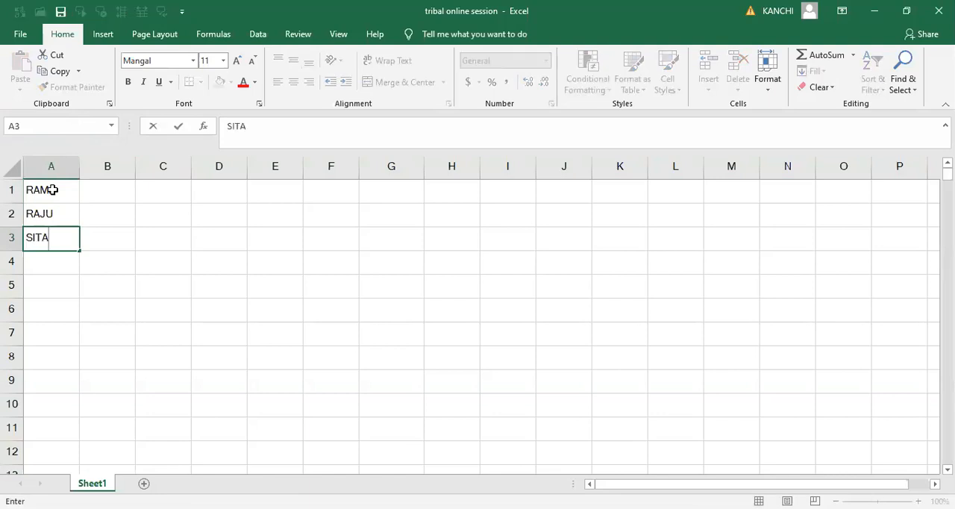
key("Return")
type("LAKSHMAN")
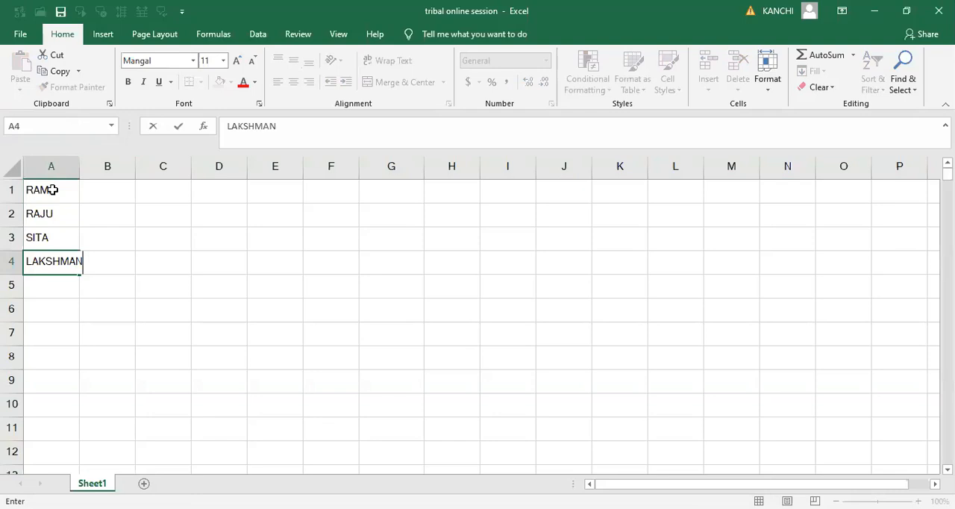
key("Return")
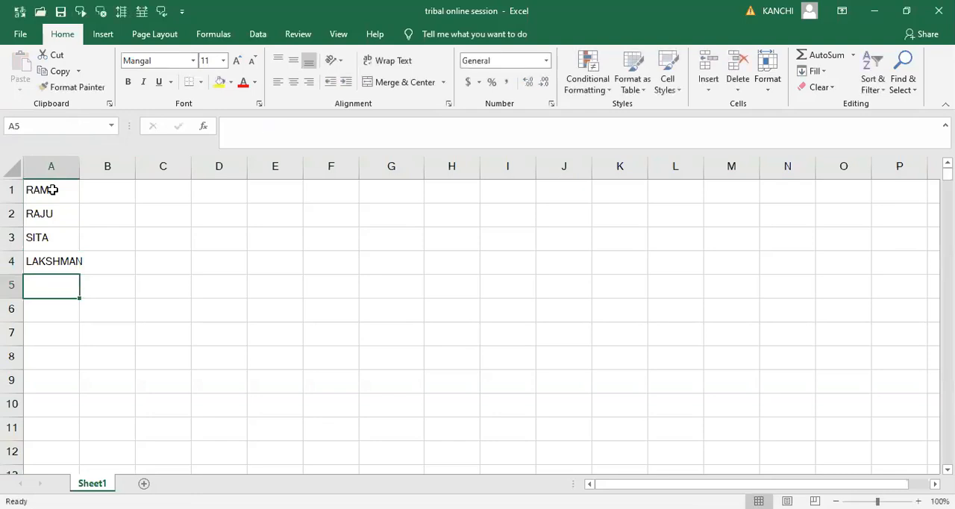
type("BHARATH")
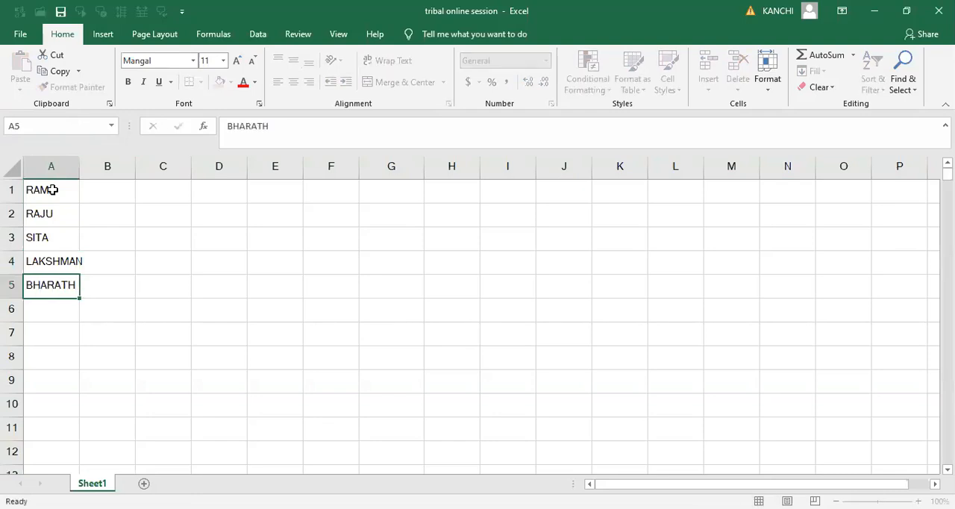
key("Return")
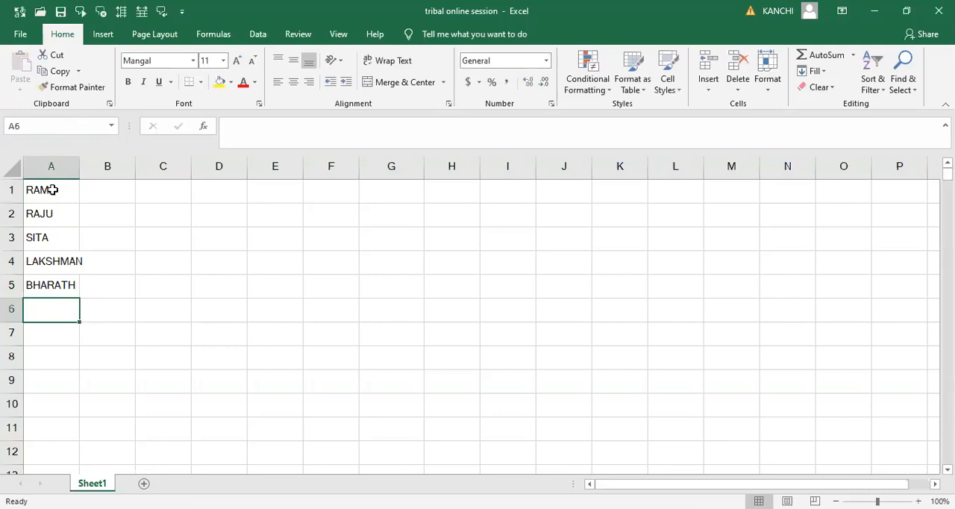
- Give the list in A1:A5 a yellow fill and a red font colour
key("Up")
key("Up")
key("Up")
key("Up")
key("Up")
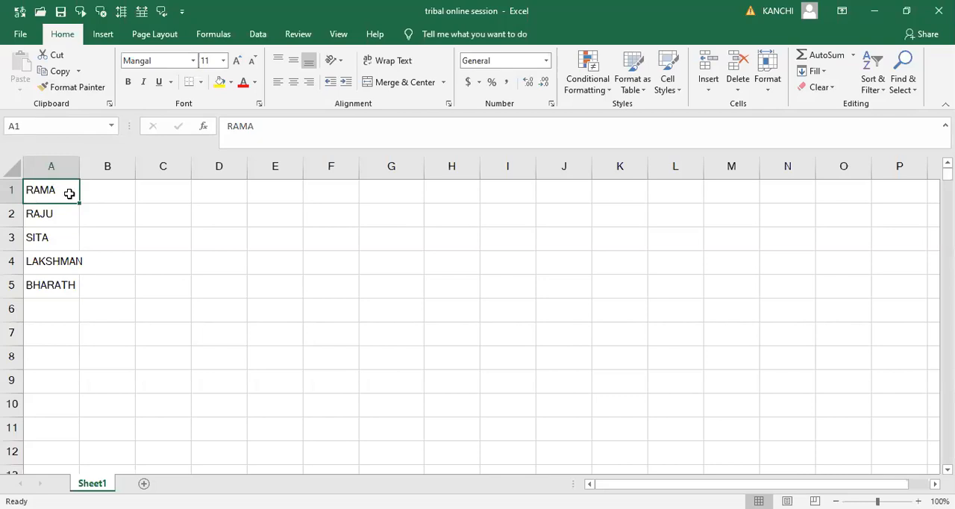
key("shift+Down")
key("shift+Down")
key("shift+Down")
key("shift+Down")
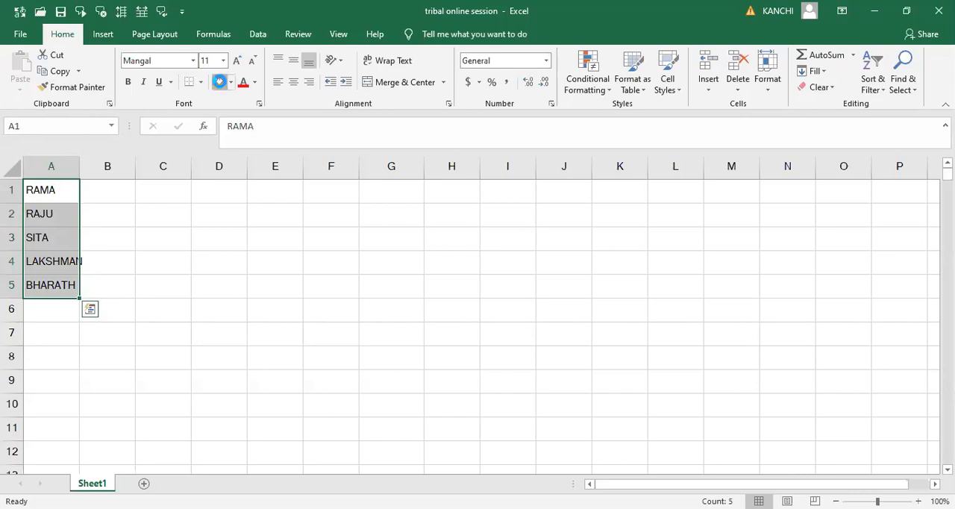
left_click(219, 82)
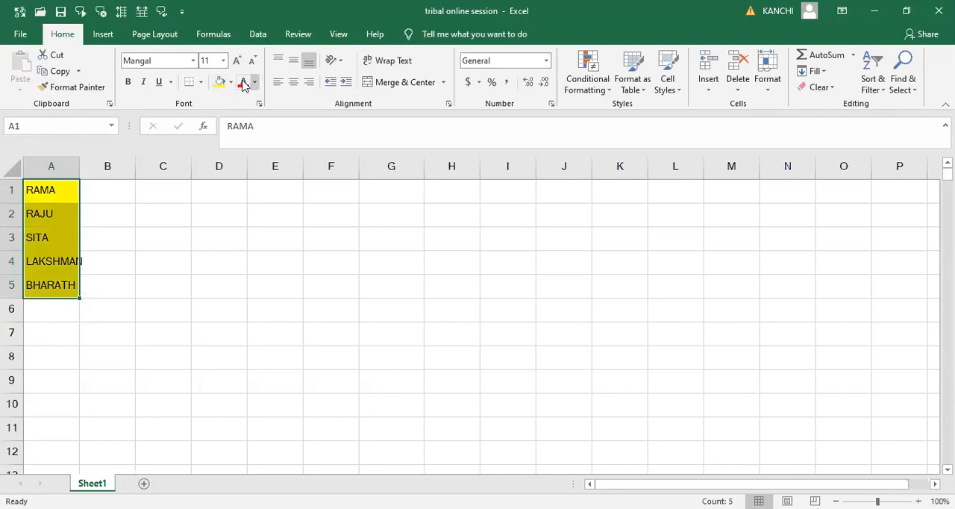
left_click(241, 82)
- Autofit the width of column A to its longest entry and deselect the list
double_click(79, 169)
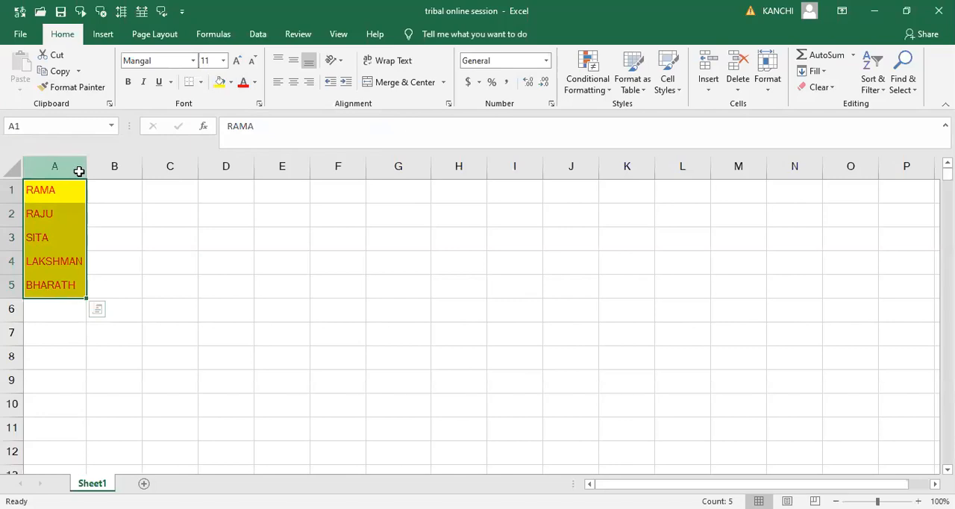
left_click(146, 254)
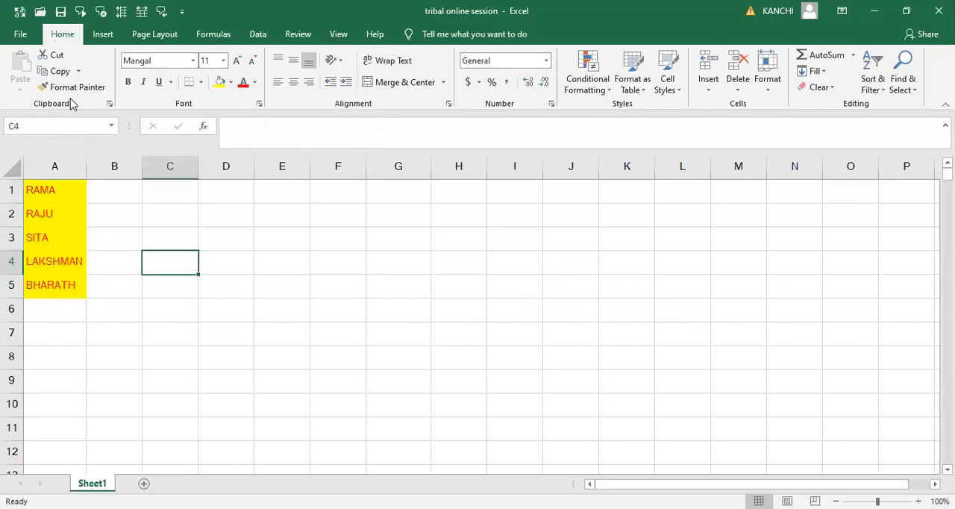
- Copy the formatted list in cells A1:A5
left_click(40, 194)
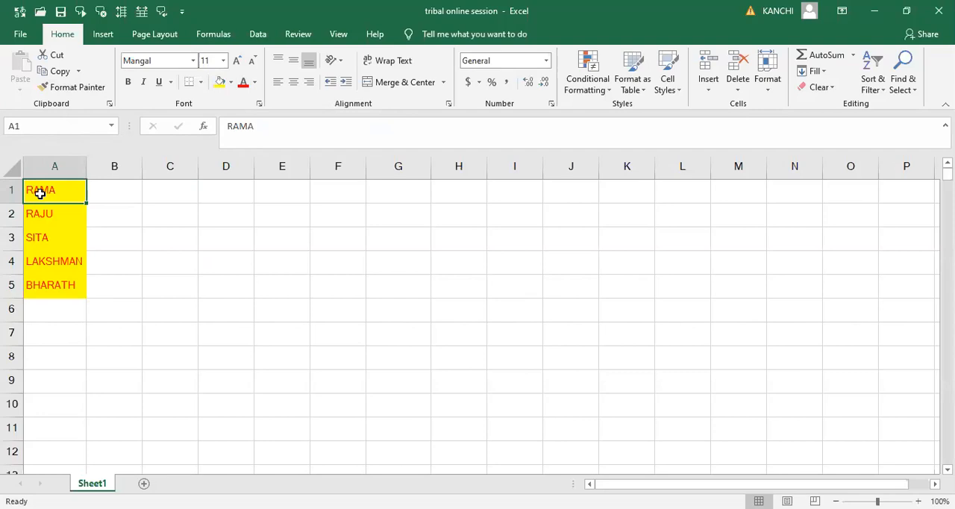
key("shift+Down")
key("shift+Down")
key("shift+Down")
key("shift+Down")
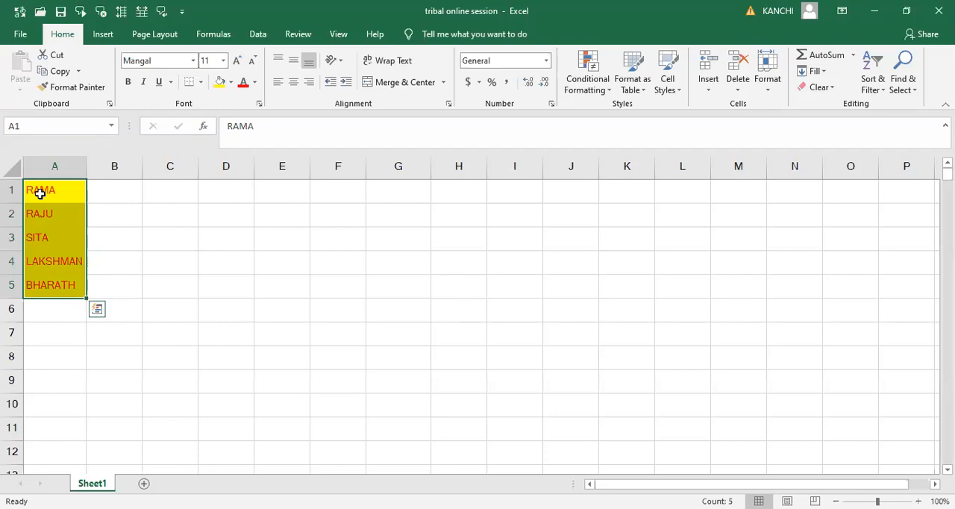
left_click(59, 71)
left_click(58, 71)
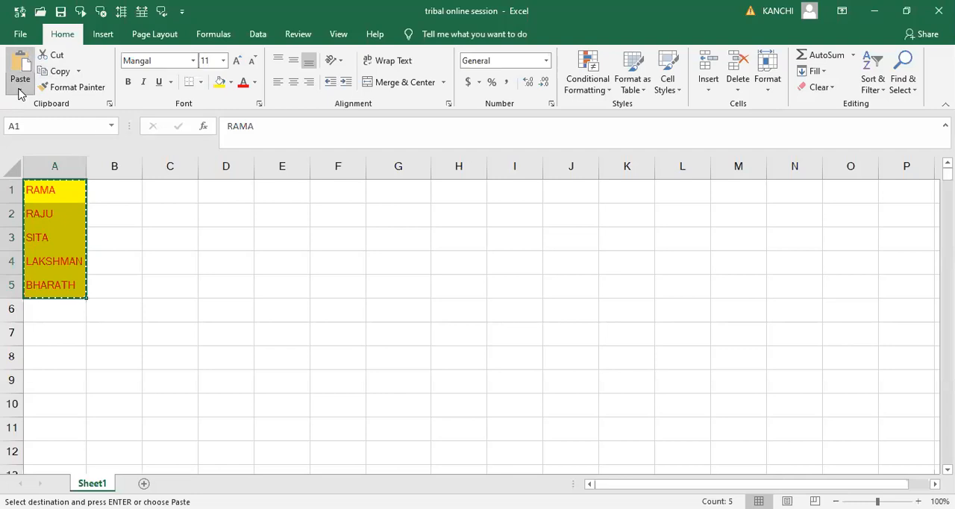
- Use Paste Special with the Values option to paste the copied list over its own cells A1:A5
left_click(20, 91)
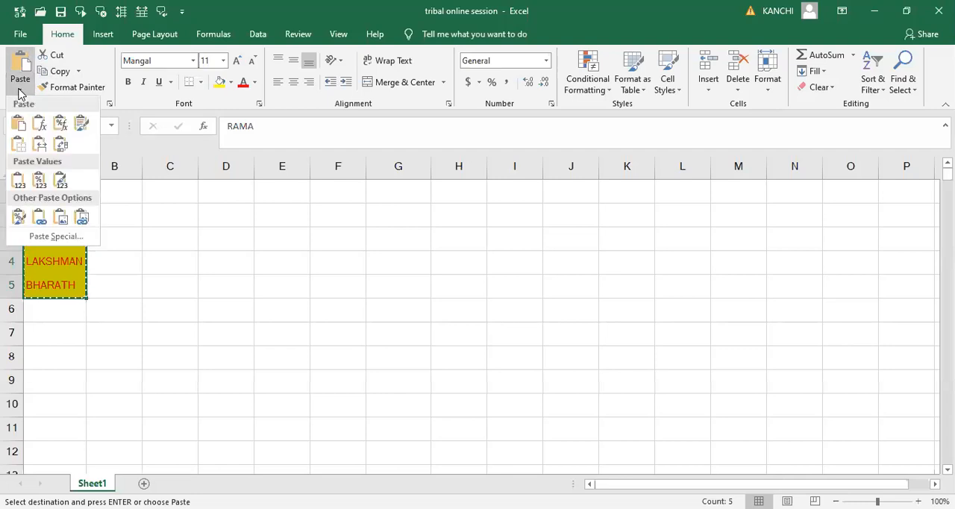
left_click(55, 237)
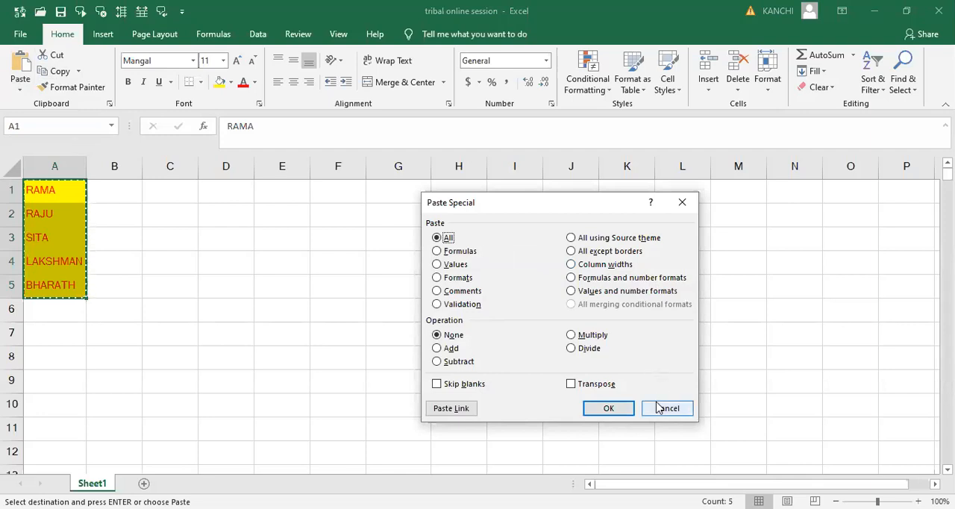
left_click(438, 265)
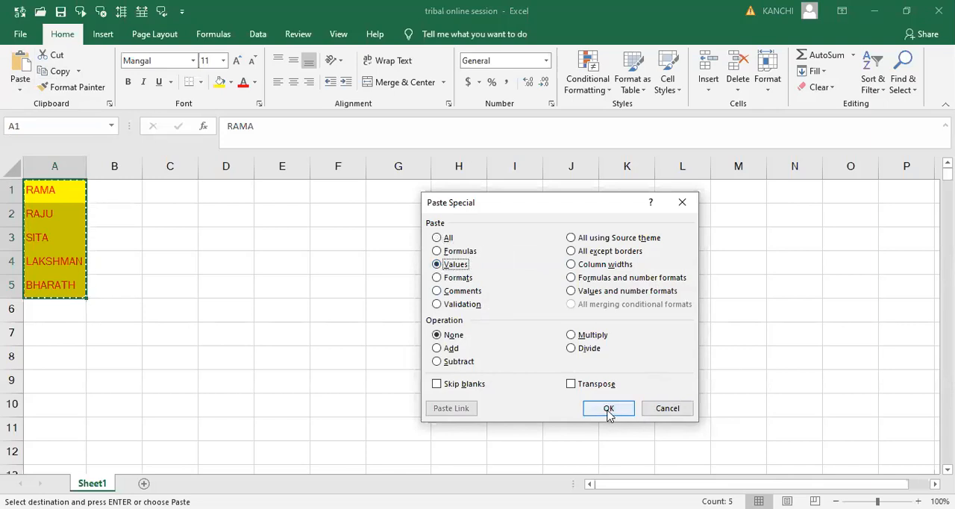
left_click(608, 411)
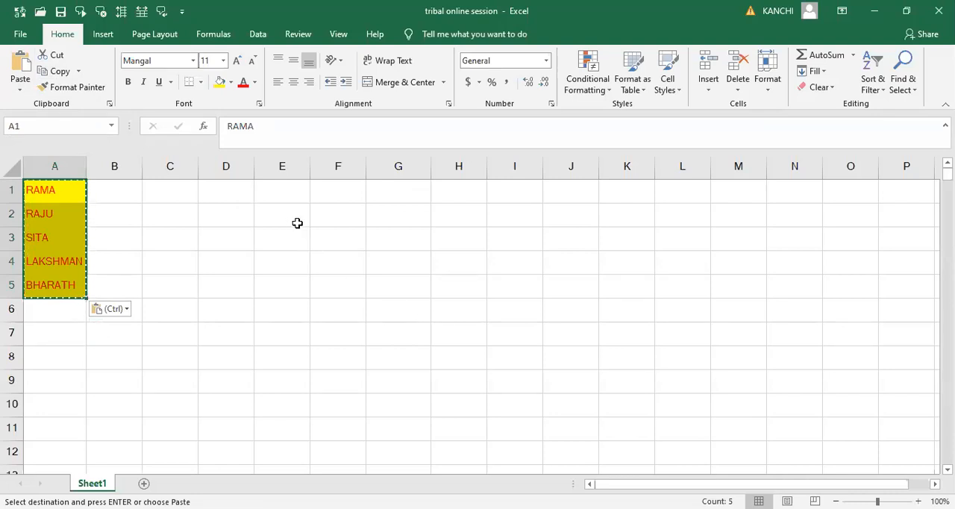
- Use Paste Special with the Values option to paste the copied list into E1:E5, and autofit column E
left_click(285, 196)
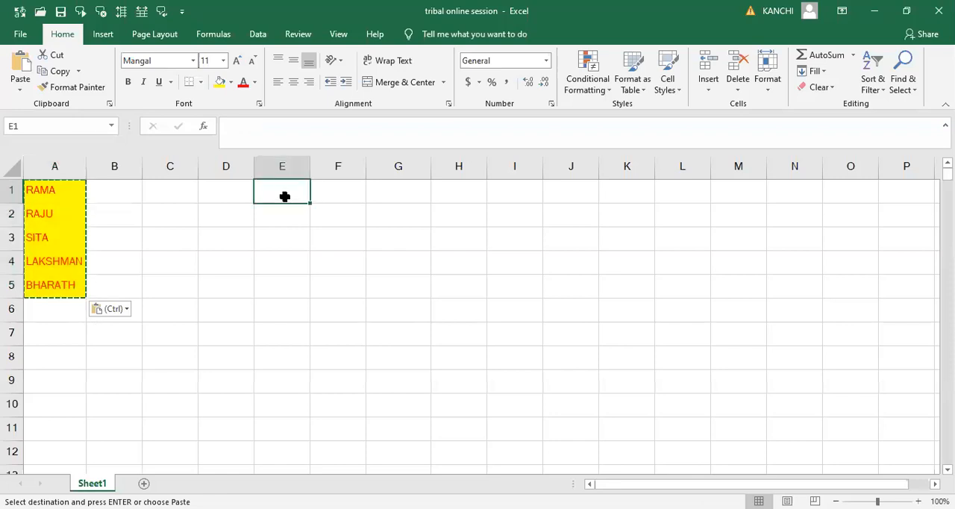
key("shift+Down")
key("shift+Down")
key("shift+Down")
key("shift+Down")
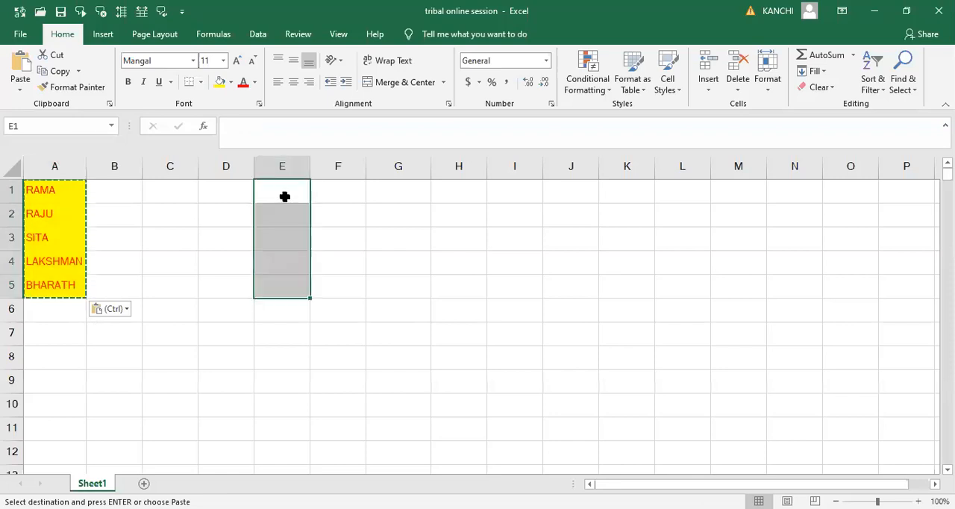
left_click(21, 90)
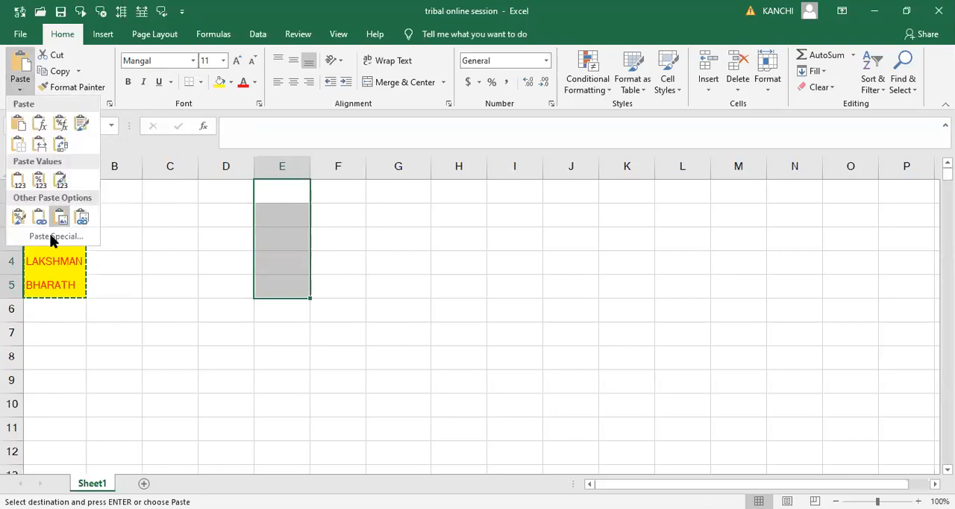
left_click(41, 238)
left_click(436, 265)
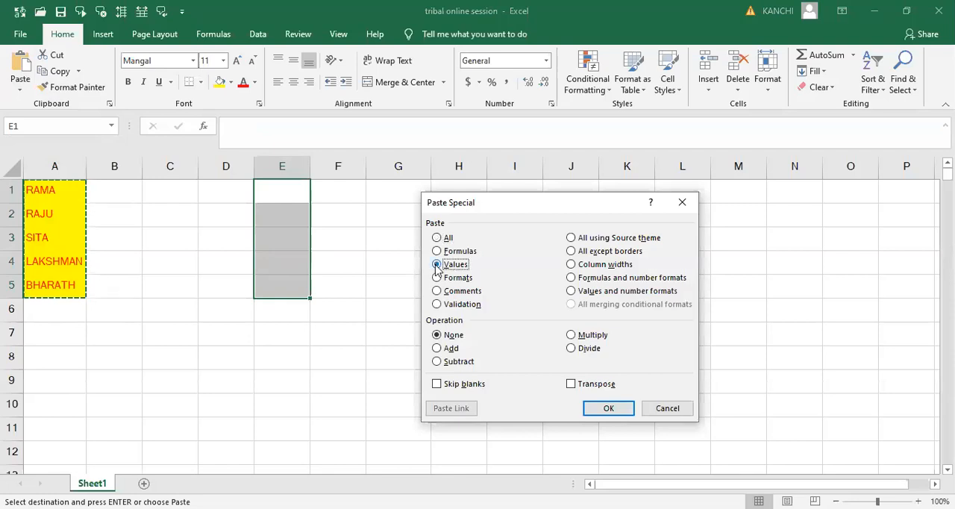
left_click(606, 410)
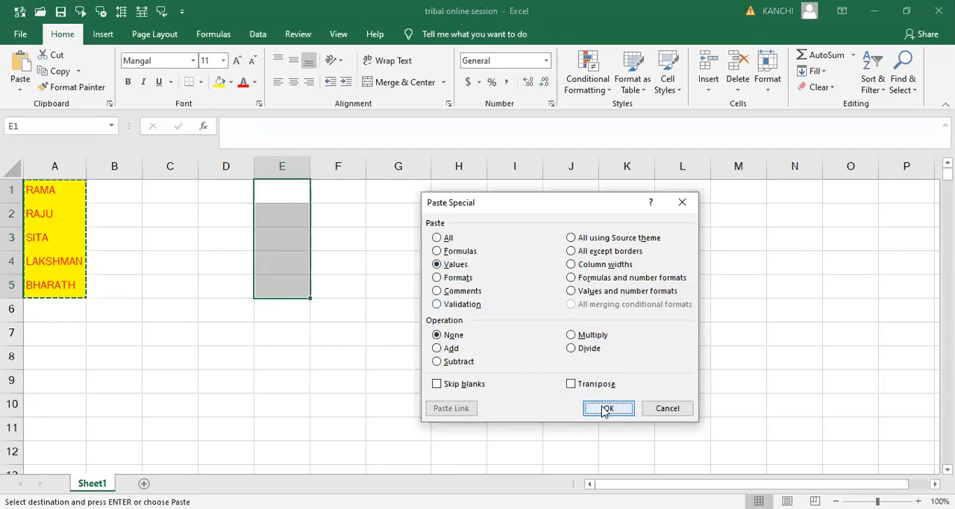
double_click(311, 171)
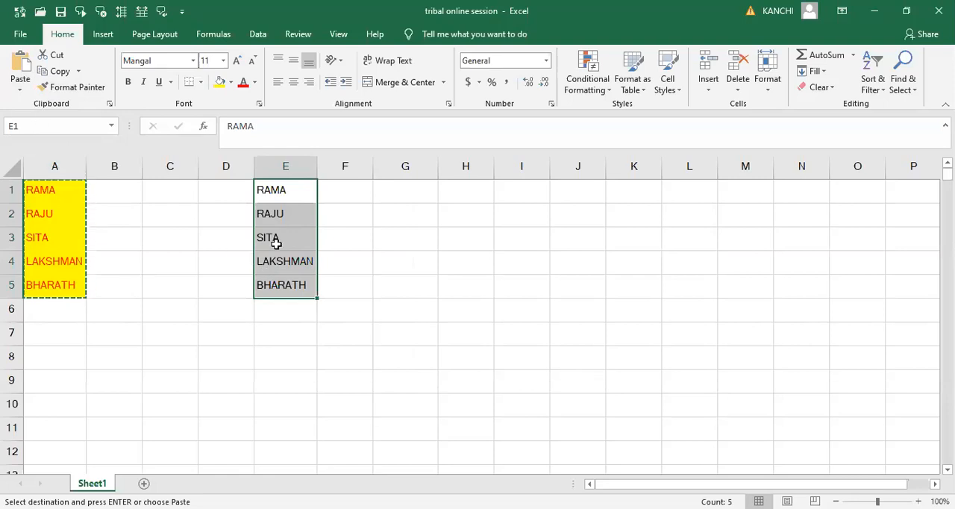
- Paste the copied list with its formatting into D1:D5 and autofit column D
left_click(210, 191)
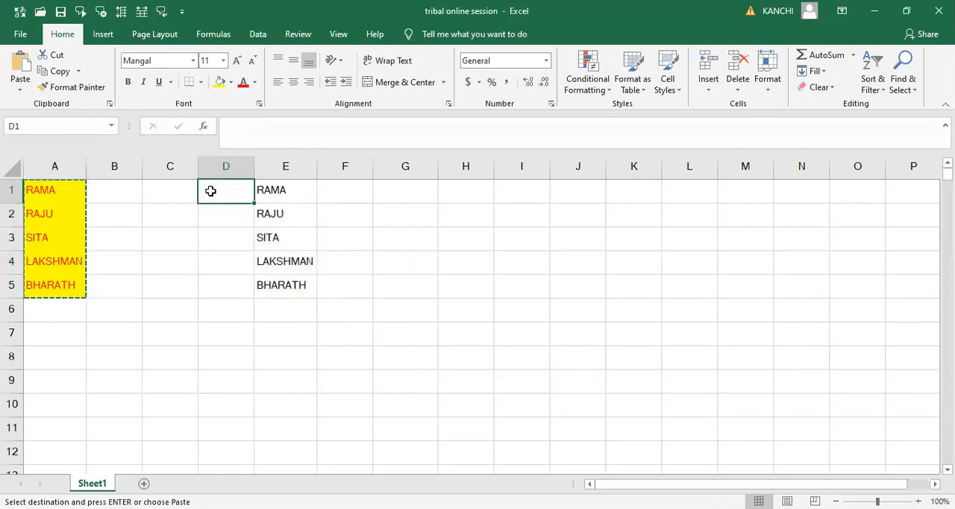
key("shift+Down")
key("shift+Down")
key("shift+Down")
key("shift+Down")
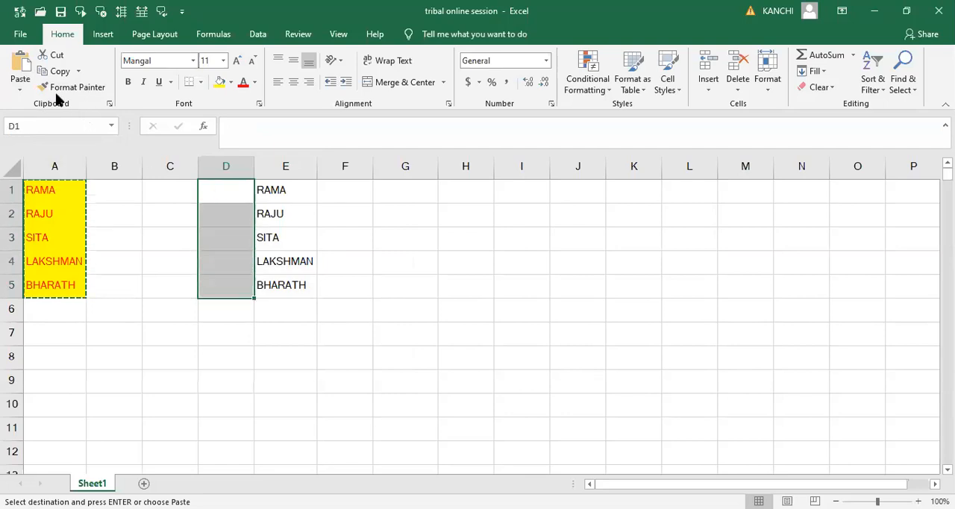
left_click(20, 69)
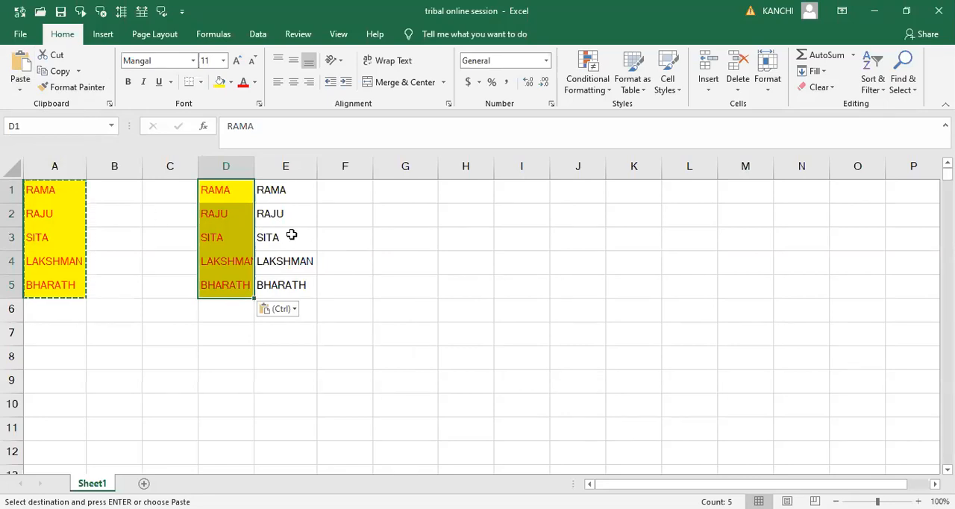
double_click(256, 168)
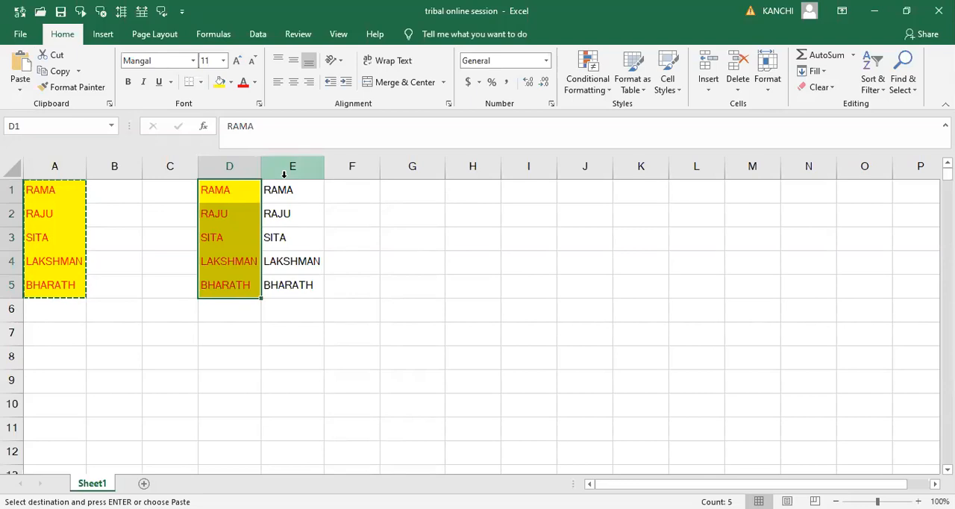
left_click(243, 189)
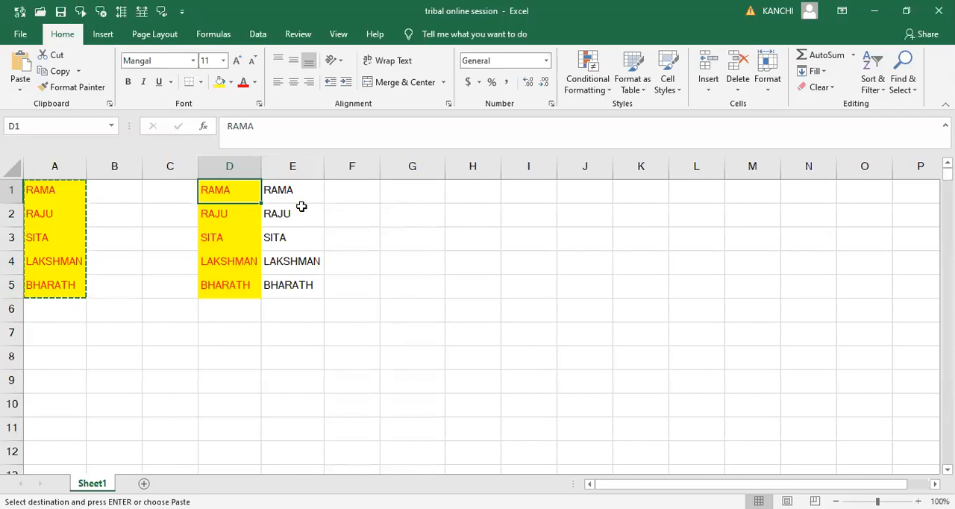
- Use Paste Special with the Formats option to apply only the copied list's formatting to F1:F5
left_click(343, 195)
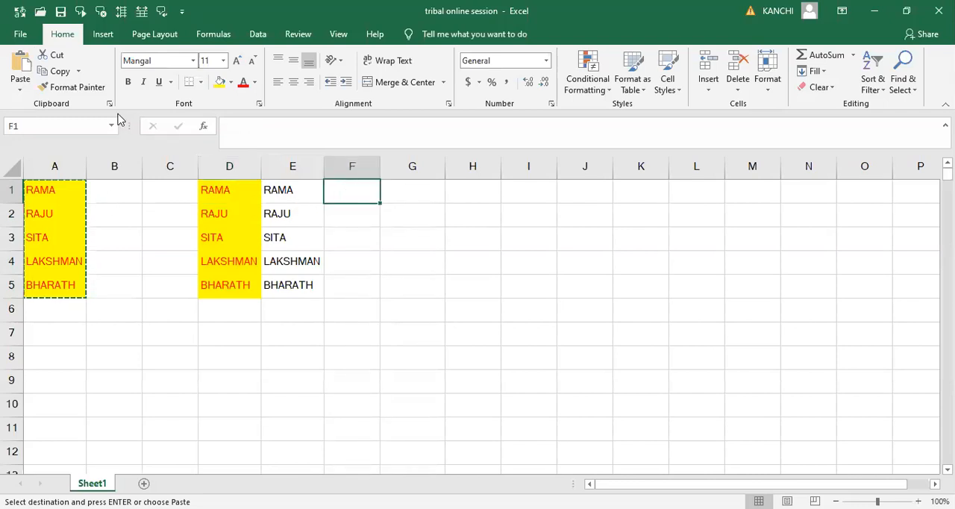
key("shift+Down")
key("shift+Down")
key("shift+Down")
key("shift+Down")
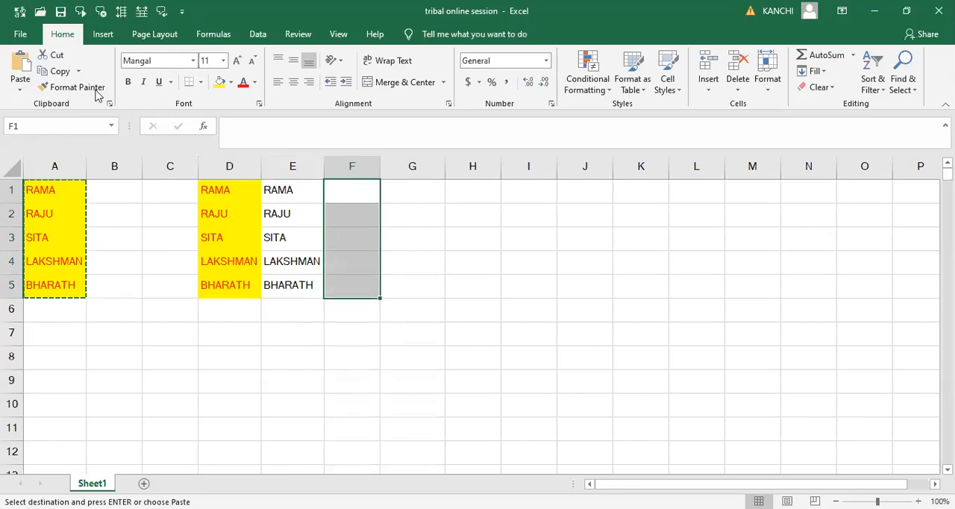
left_click(22, 88)
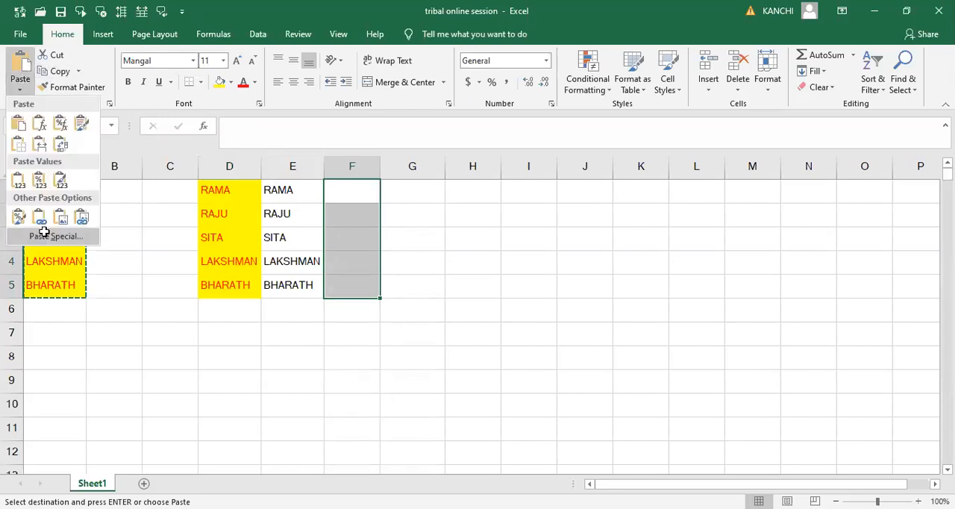
left_click(45, 234)
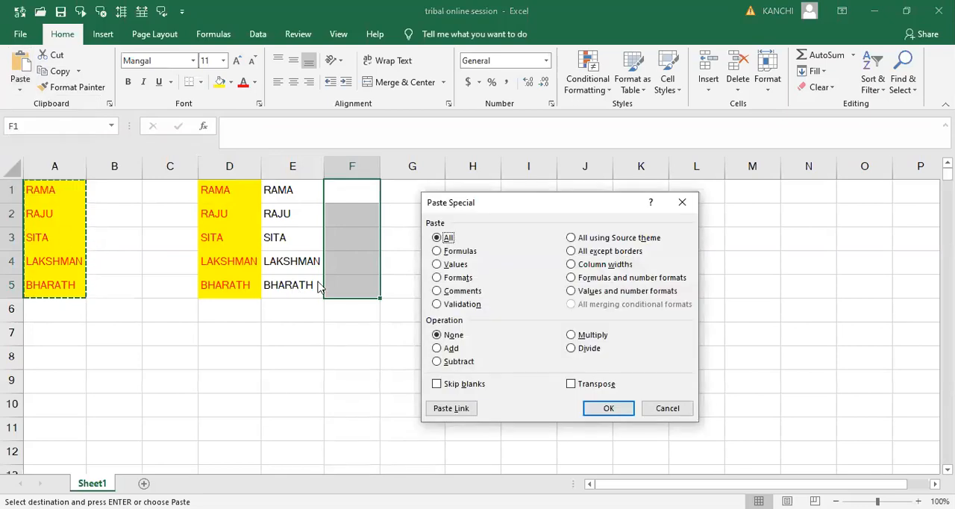
left_click(438, 279)
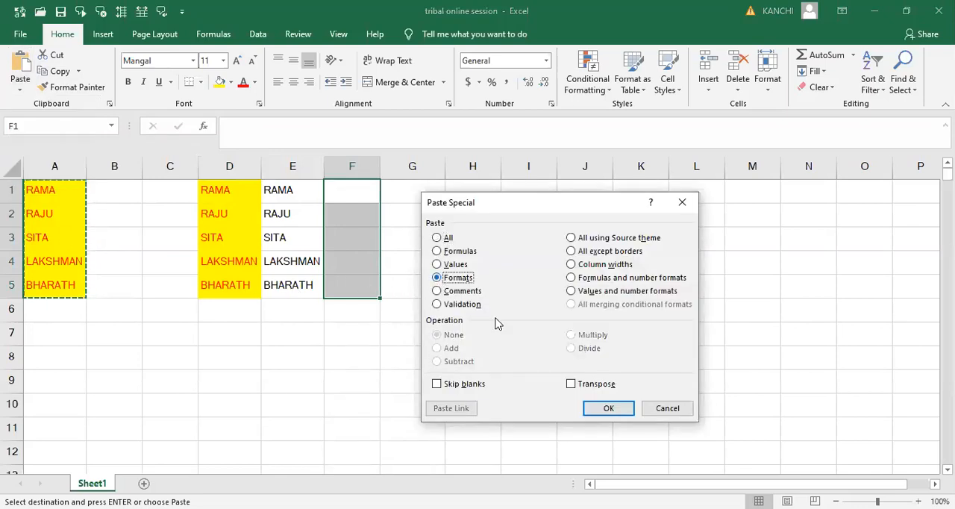
left_click(606, 410)
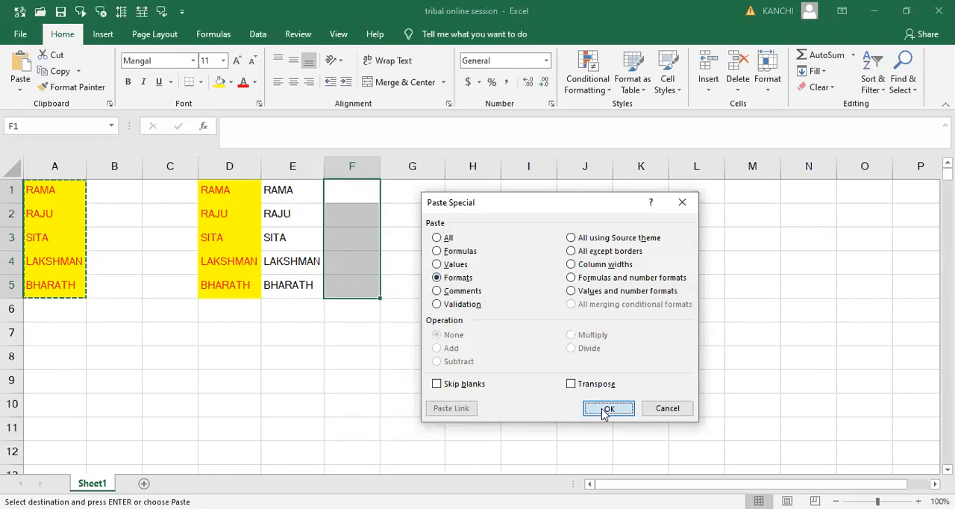
- Enter three first names in the yellow-filled cells F1 to F3, one per cell
left_click(356, 192)
type("RAMA")
key("Tab")
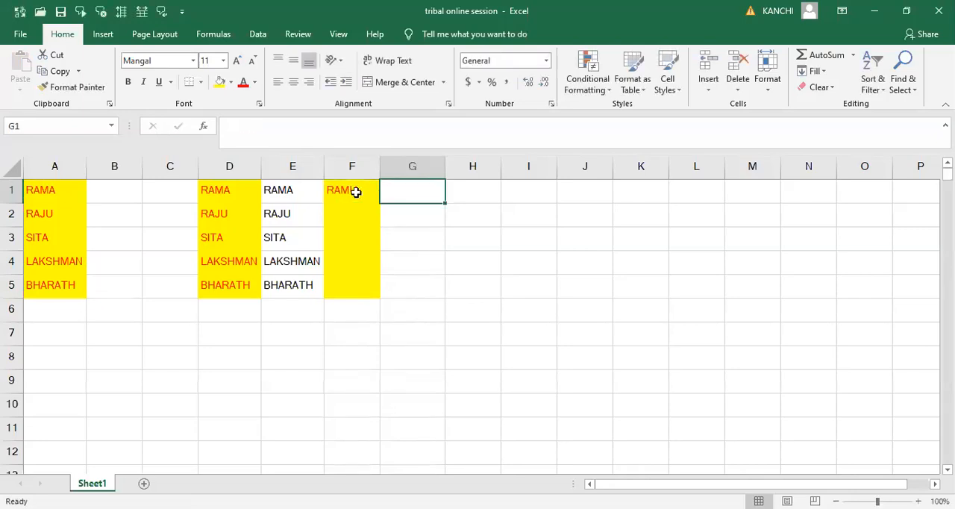
key("Return")
type("RAJU")
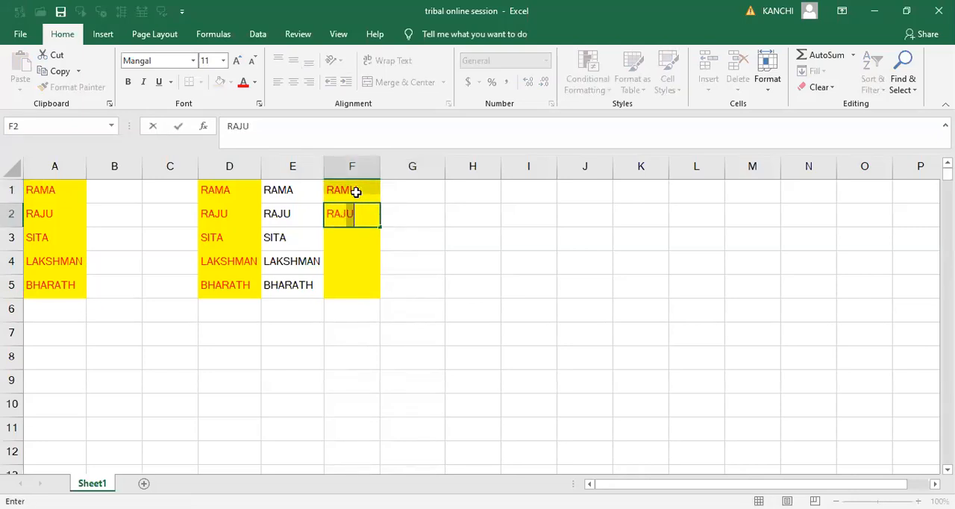
key("ctrl+Return")
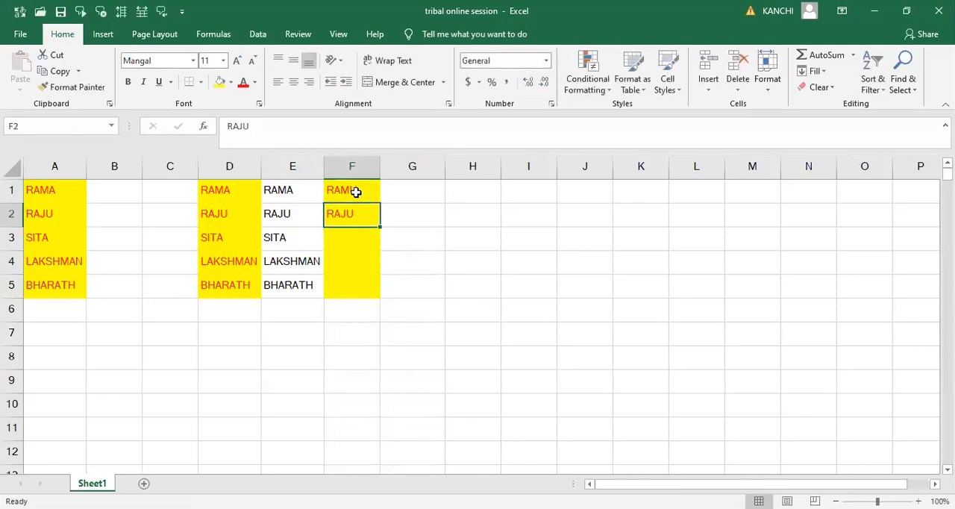
key("Down")
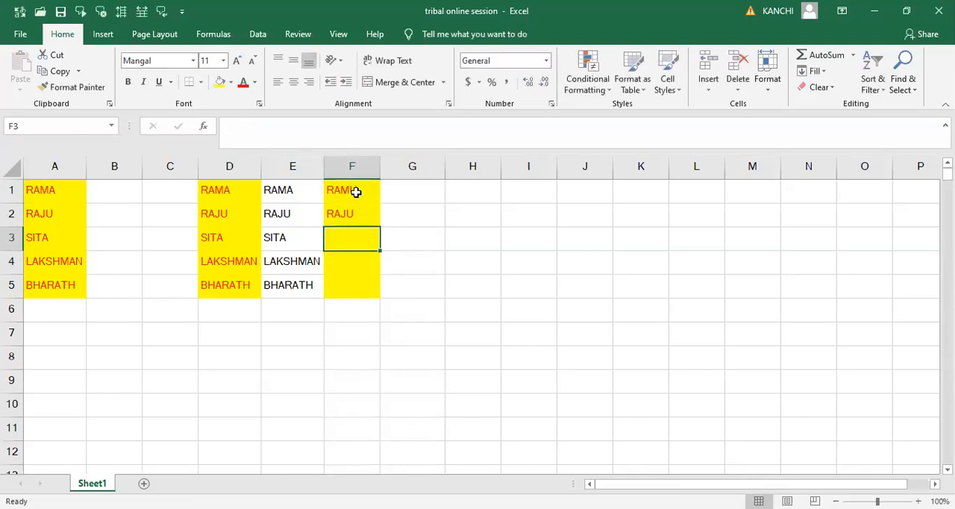
type("SITA")
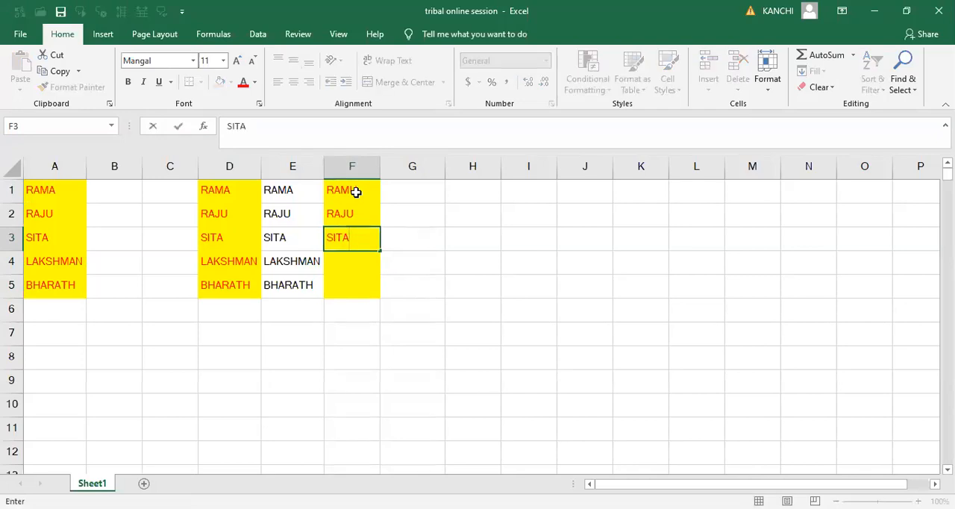
key("Return")
key("Up")
key("Up")
key("Up")
key("Down")
key("Down")
key("Down")
key("Down")
key("Down")
key("Up")
key("Up")
key("Up")
key("Up")
key("Up")
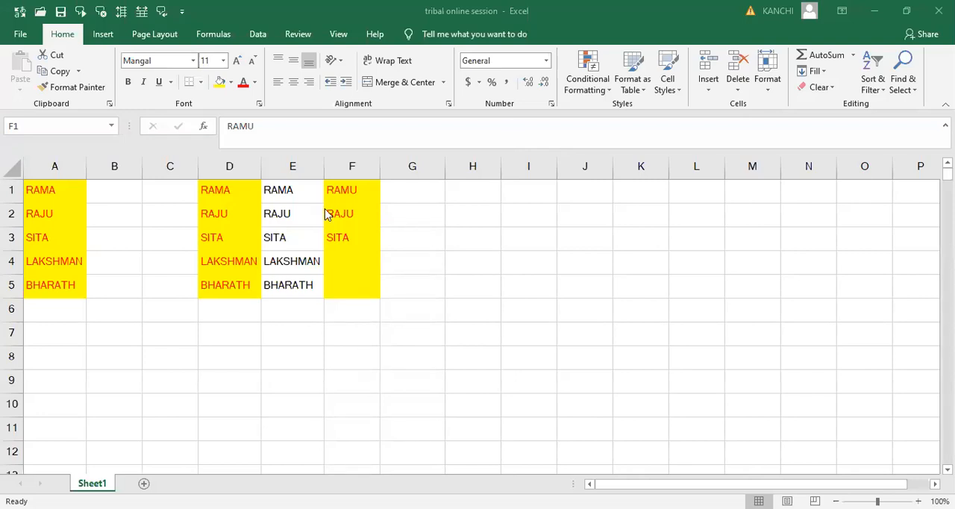
left_click(338, 262)
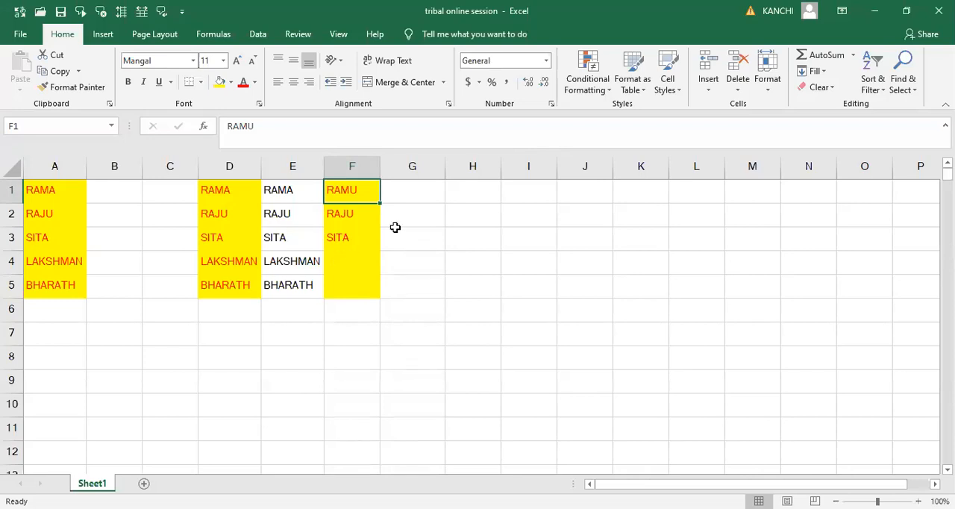
left_click(420, 197)
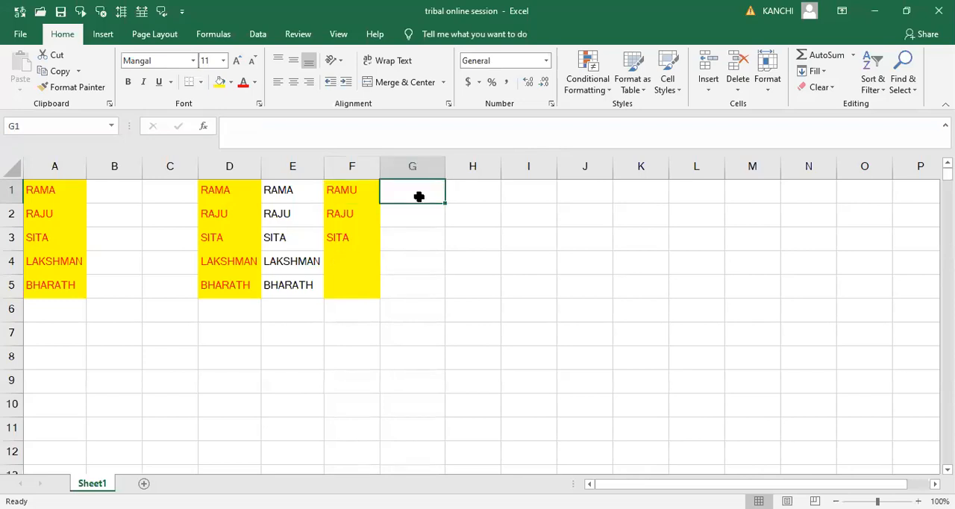
- Enter the formula =SUM(C1,C3) in cell B1
left_click(132, 187)
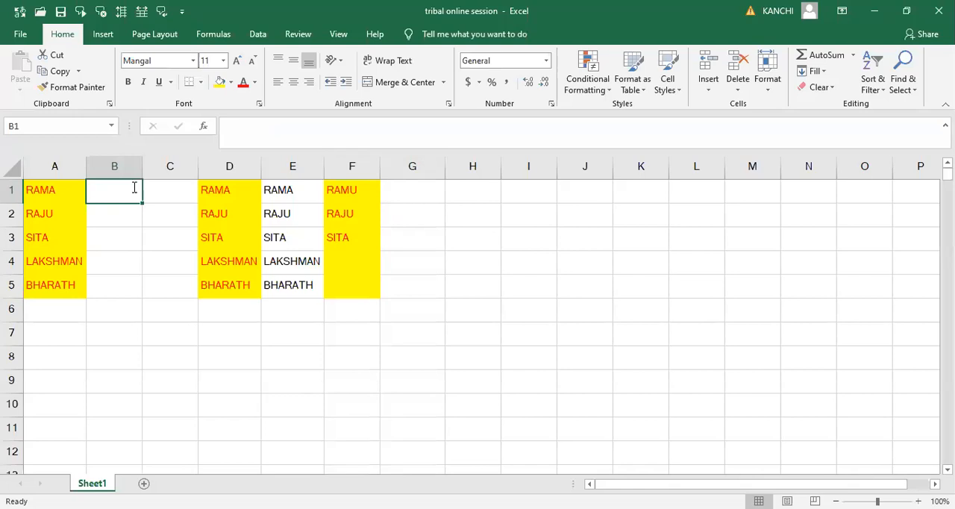
type("=S")
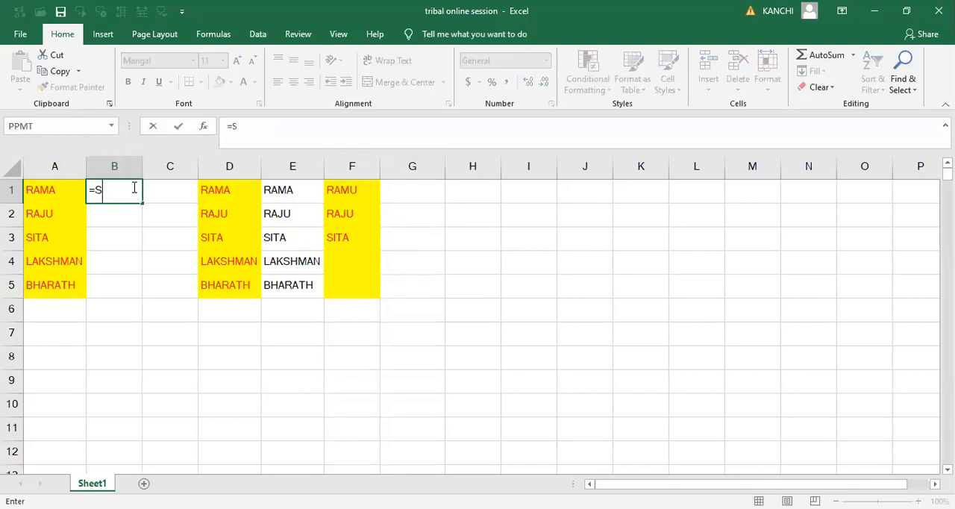
type("UM(")
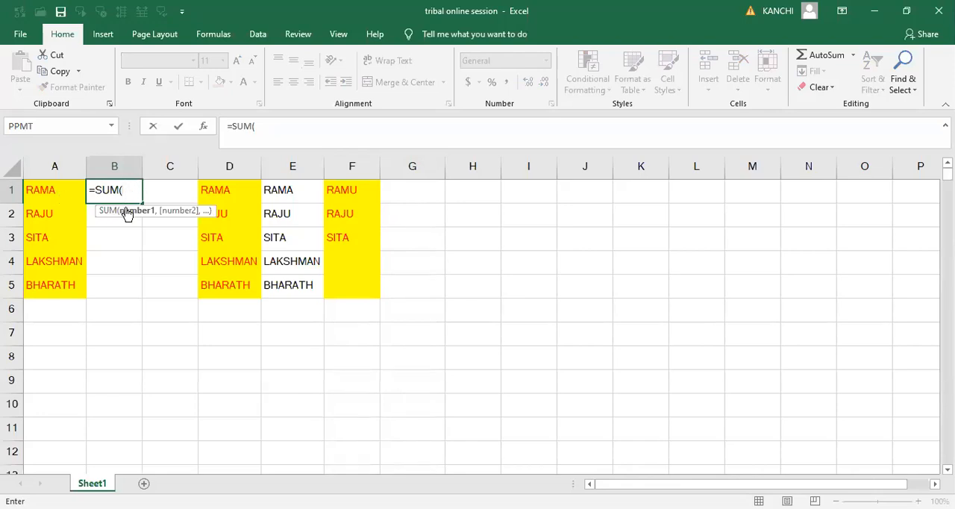
left_click(174, 191)
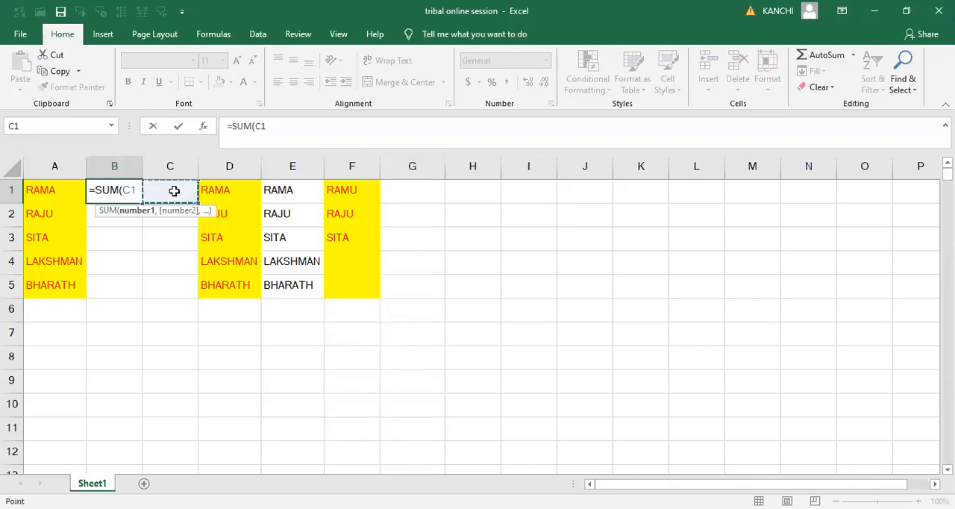
type(",")
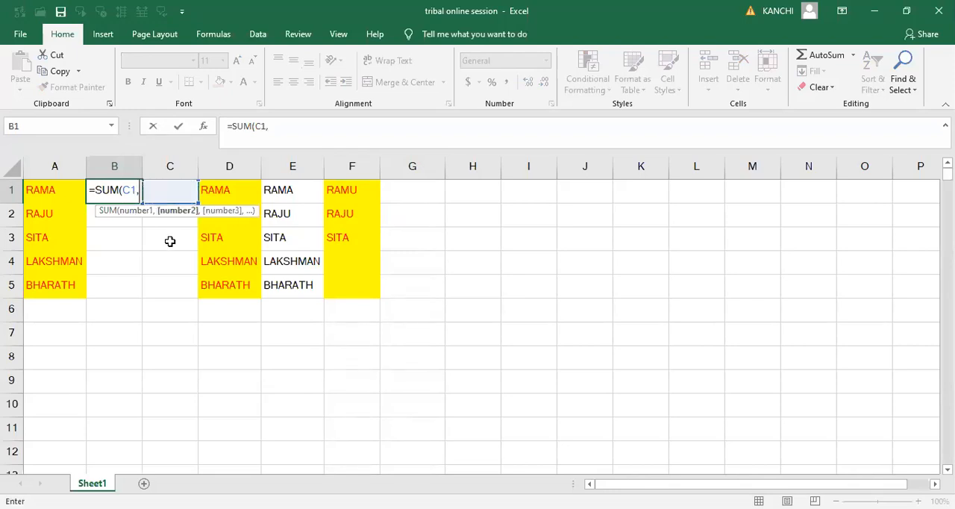
left_click(170, 241)
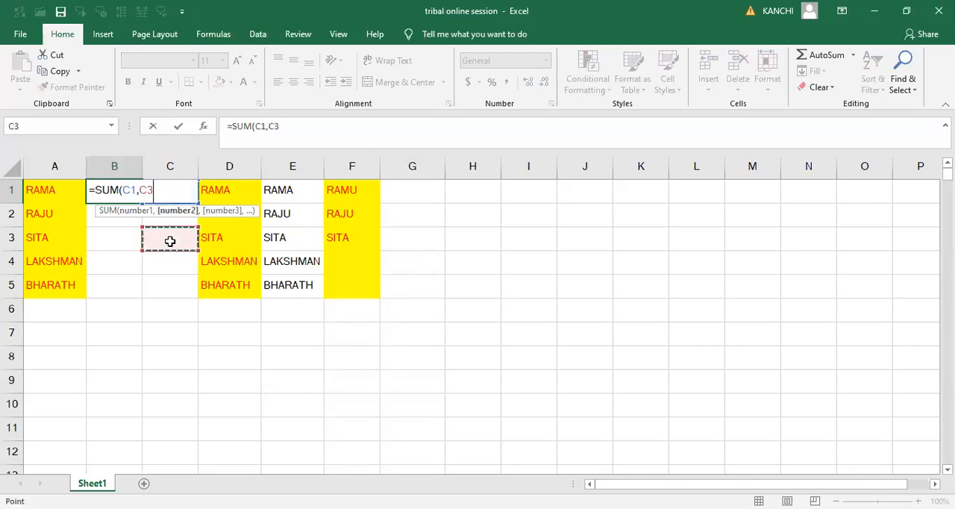
type(")")
key("Return")
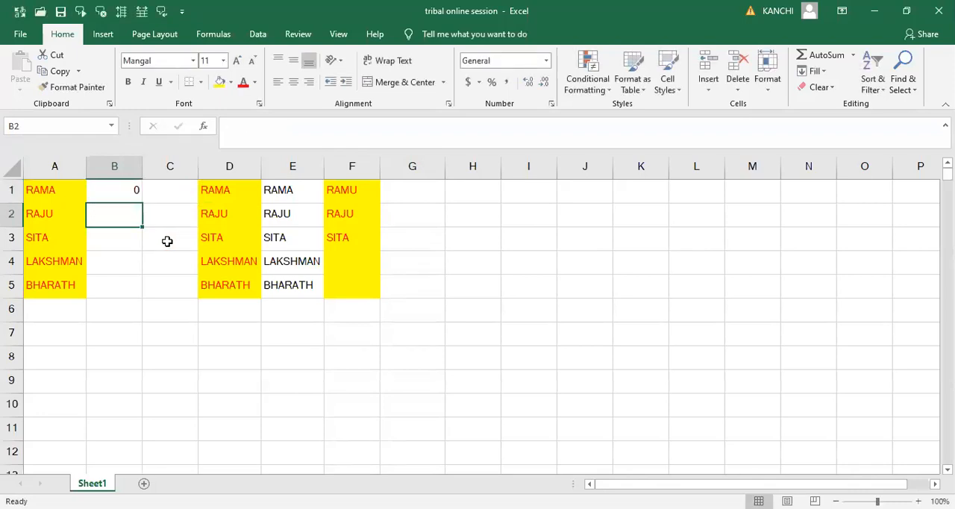
- Copy cell B1, which holds the SUM formula
left_click(120, 196)
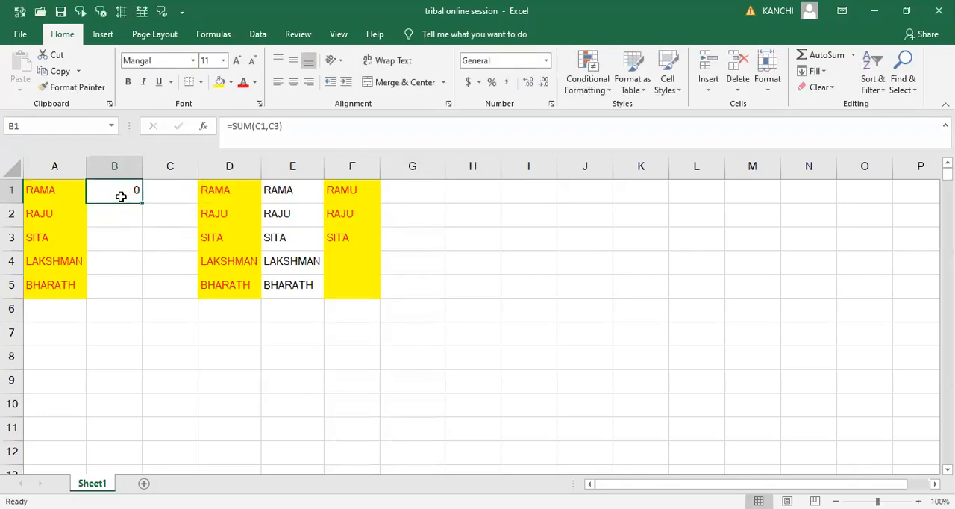
left_click(62, 72)
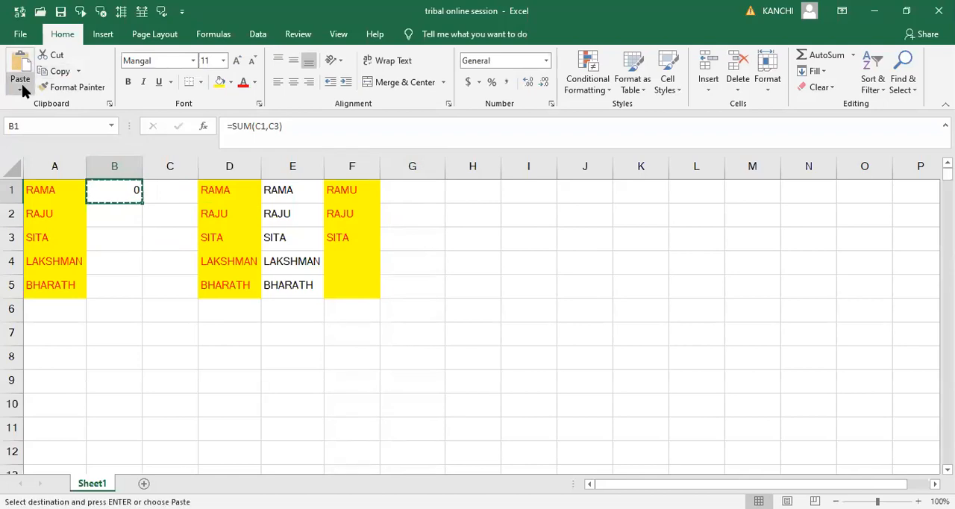
left_click(21, 89)
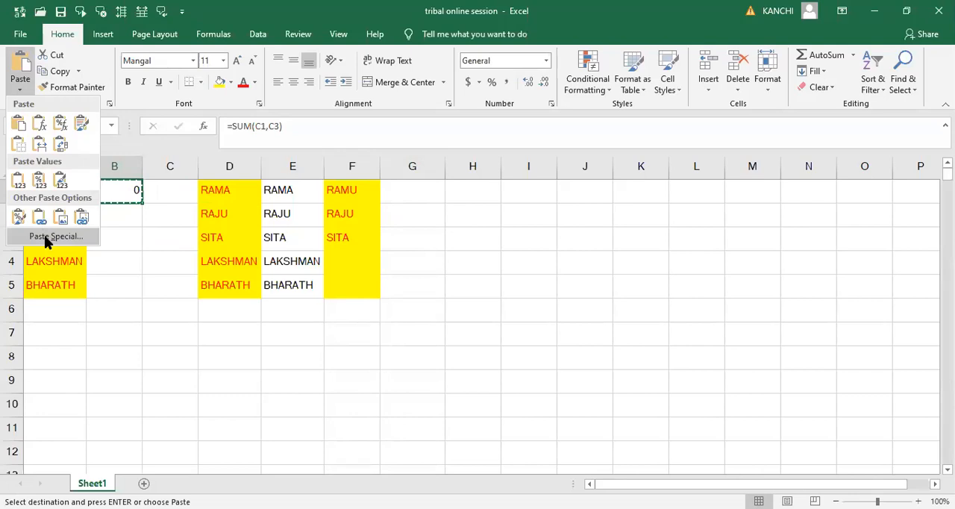
left_click(46, 236)
left_click(440, 251)
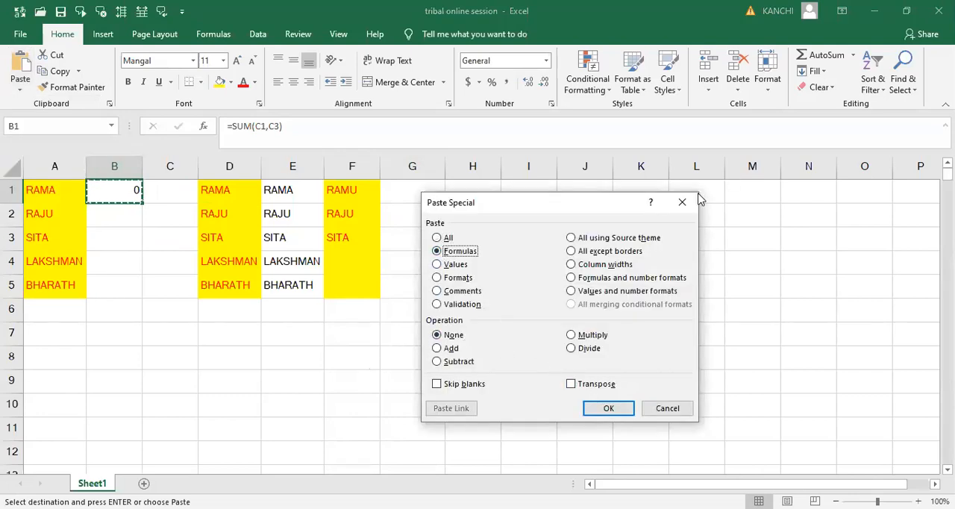
key("Escape")
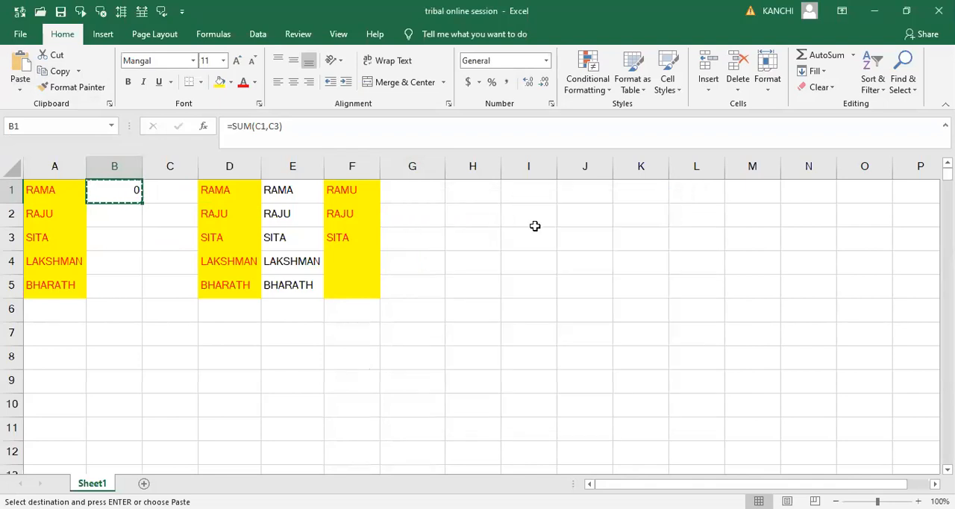
- Use Paste Special with the Formulas option to paste only the copied formula into cell I2
left_click(539, 219)
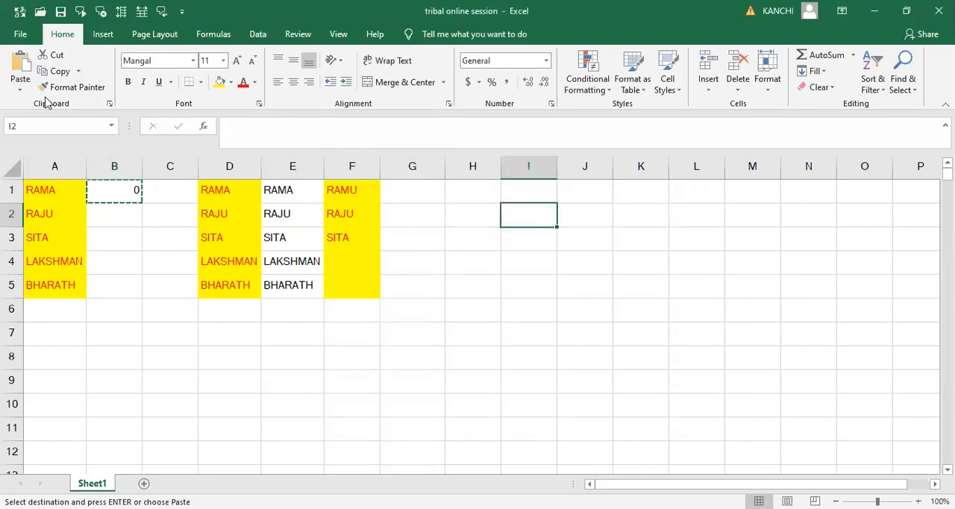
left_click(21, 90)
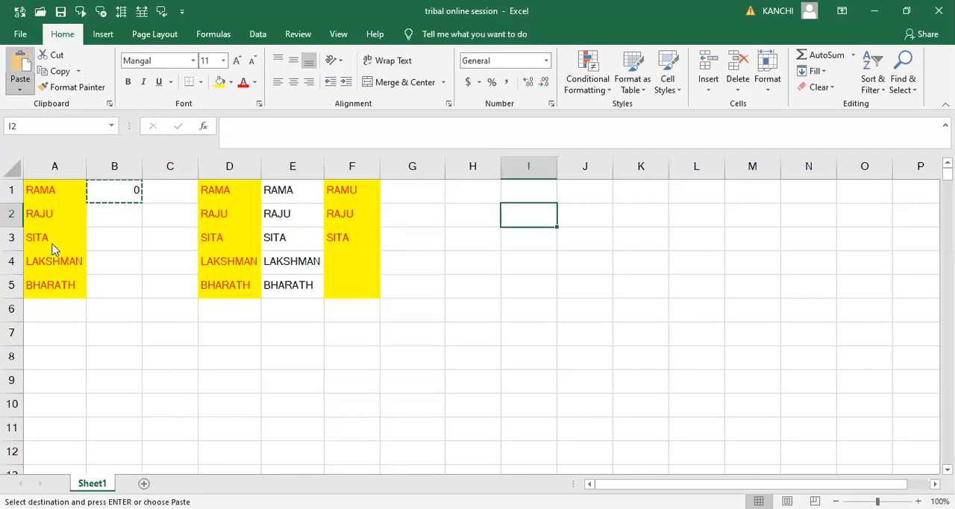
left_click(53, 236)
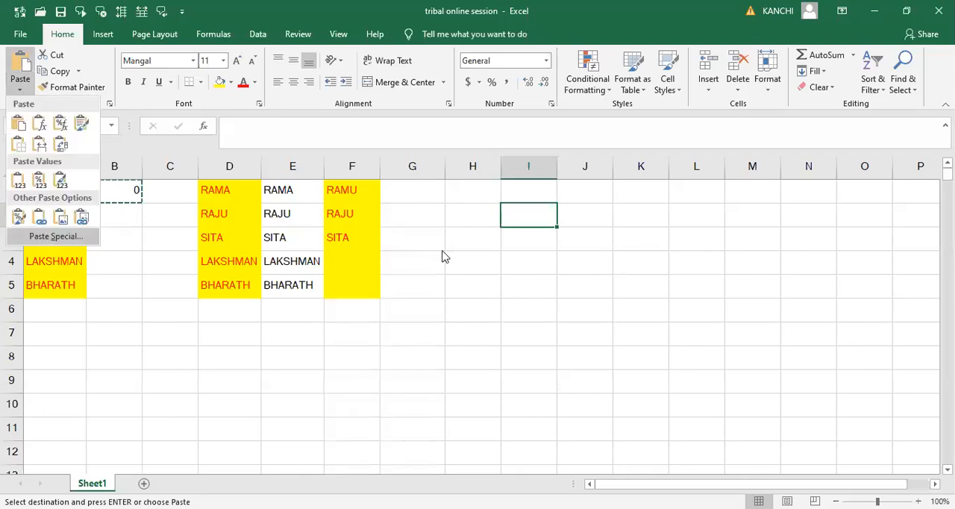
left_click(437, 251)
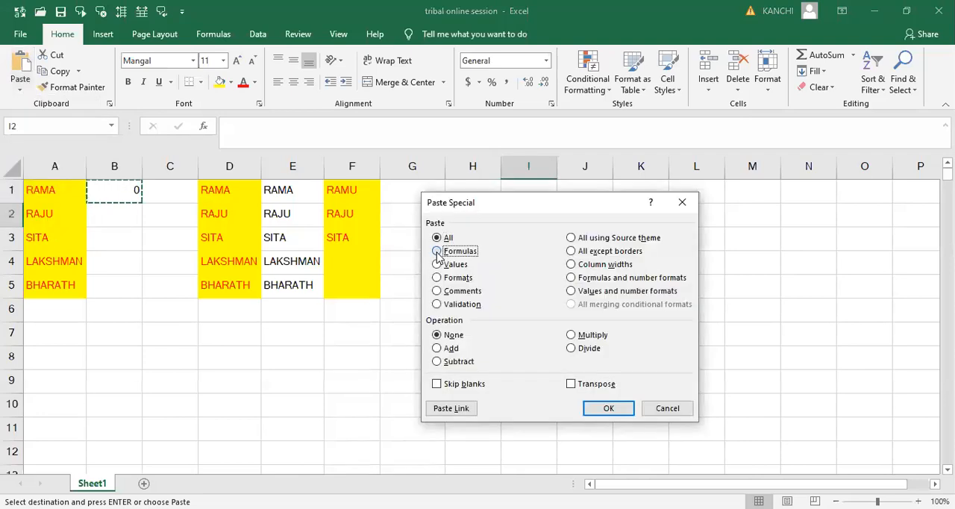
left_click(606, 408)
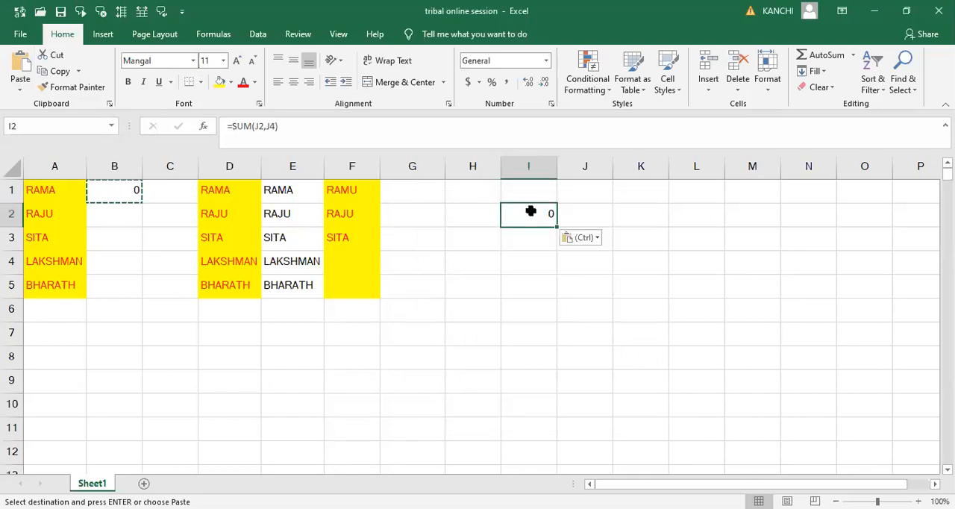
- Compare the cells referenced by the original formula in B1 with those referenced by the pasted formula in I2
left_click(135, 193)
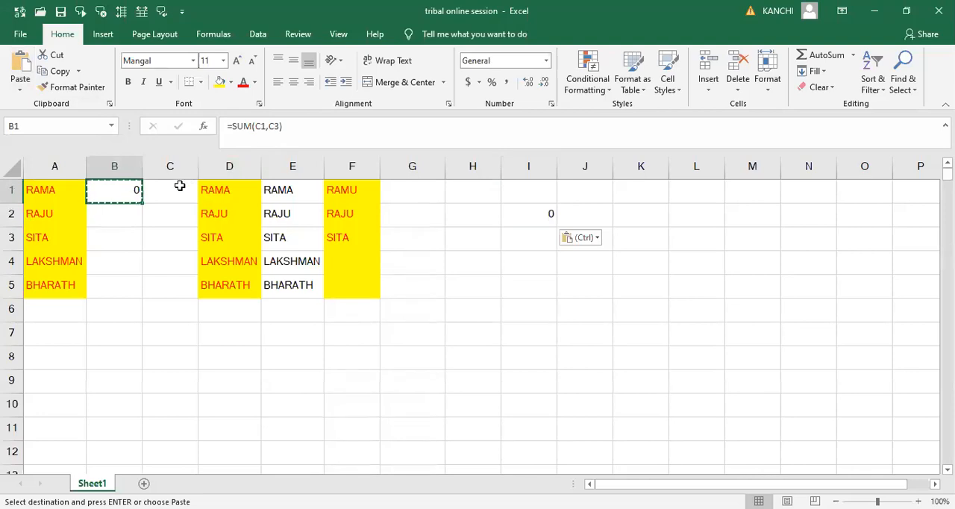
left_click(175, 190)
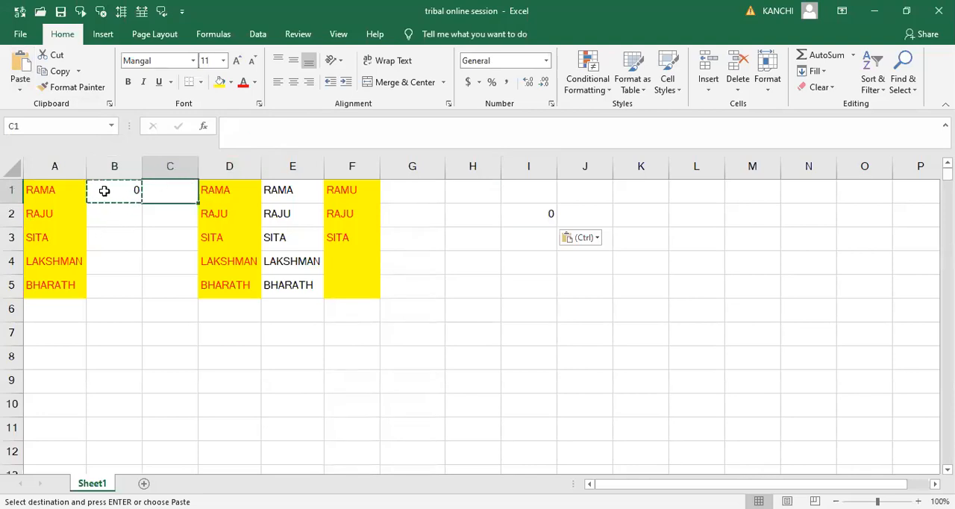
left_click(138, 189)
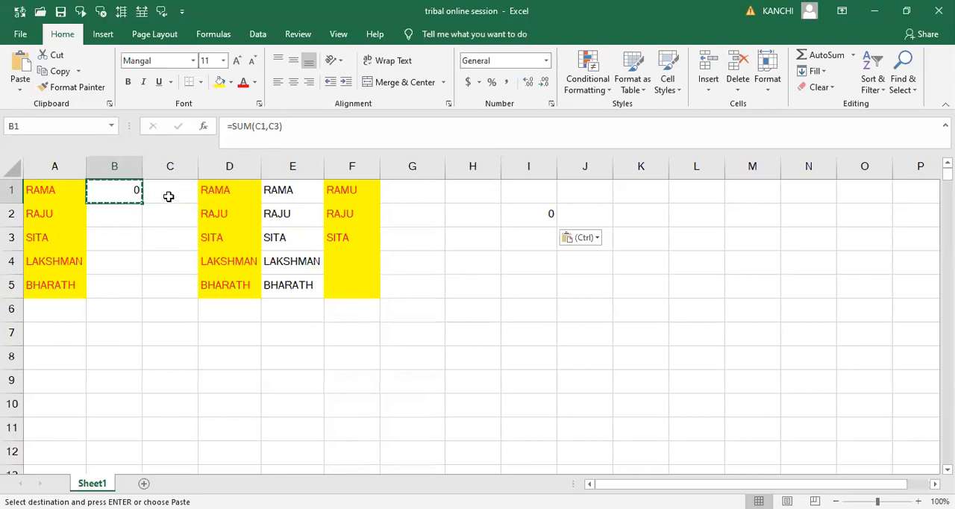
left_click(168, 197)
left_click(169, 241)
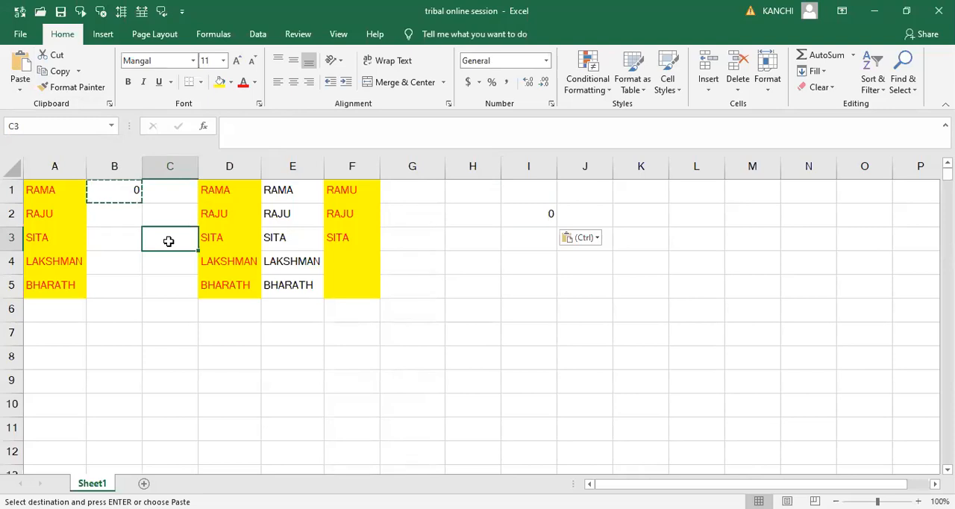
left_click(529, 212)
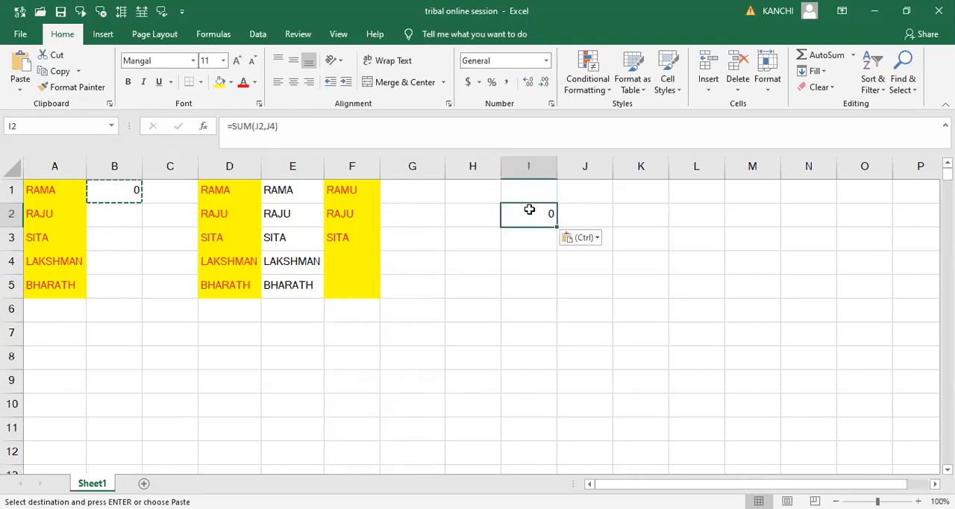
left_click(590, 215)
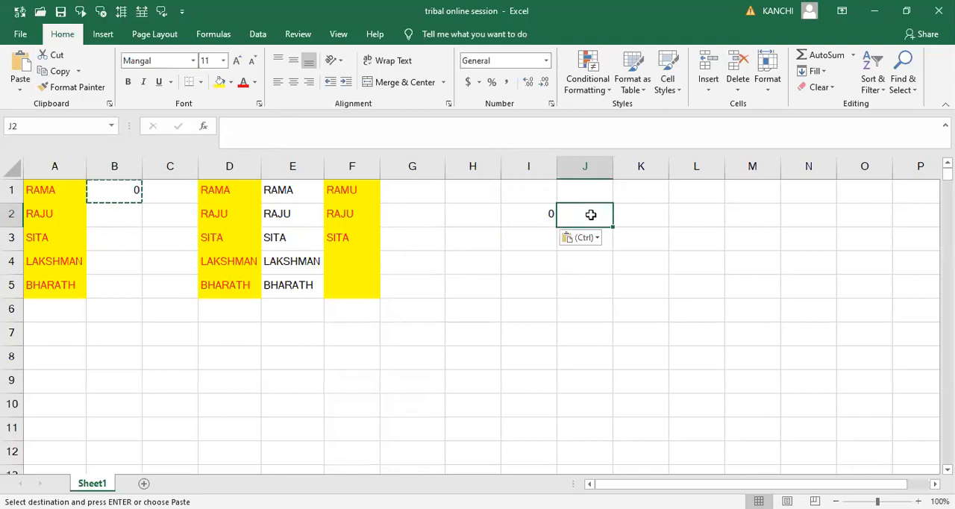
left_click(590, 271)
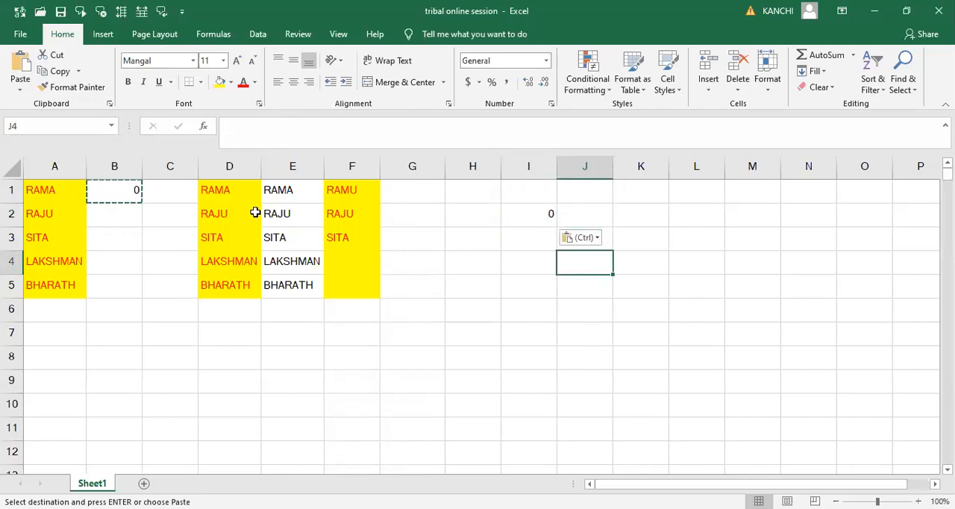
left_click(169, 194)
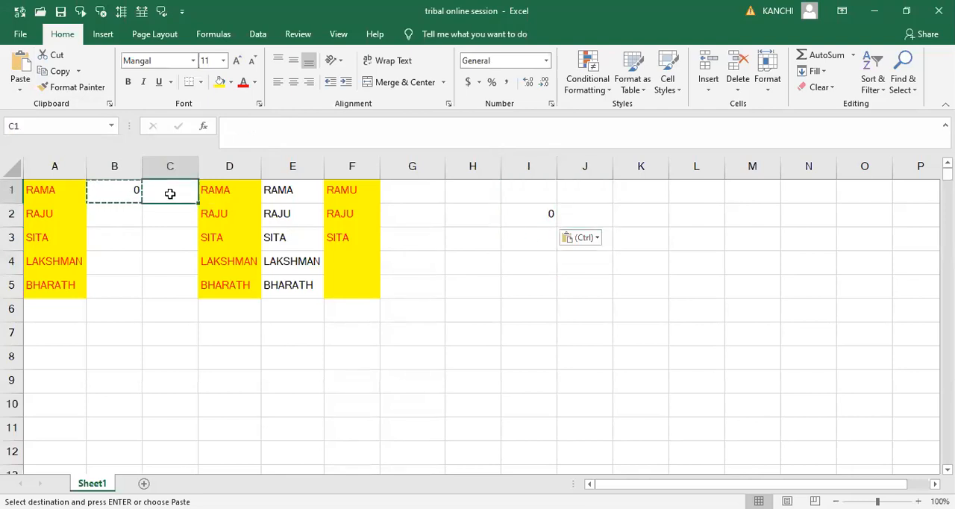
left_click(160, 247)
left_click(469, 217)
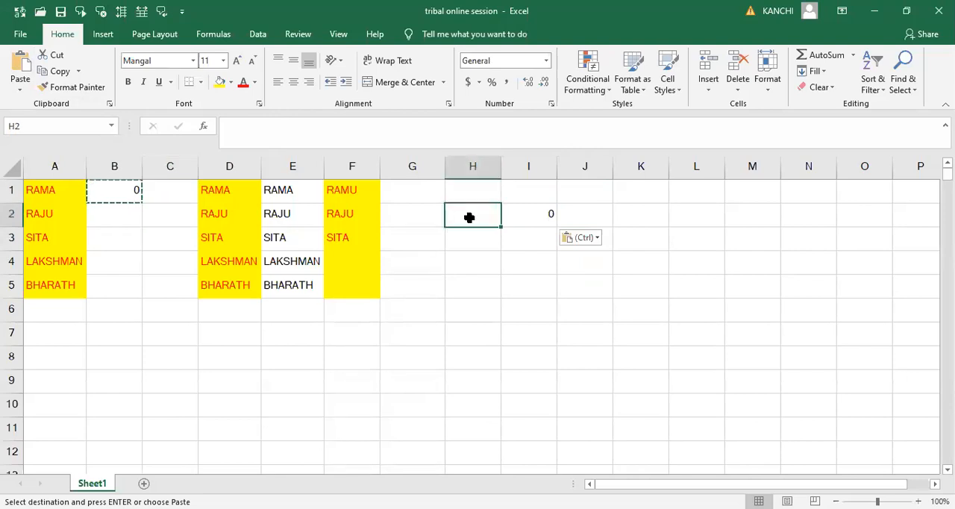
left_click(561, 222)
left_click(543, 216)
left_click(585, 218)
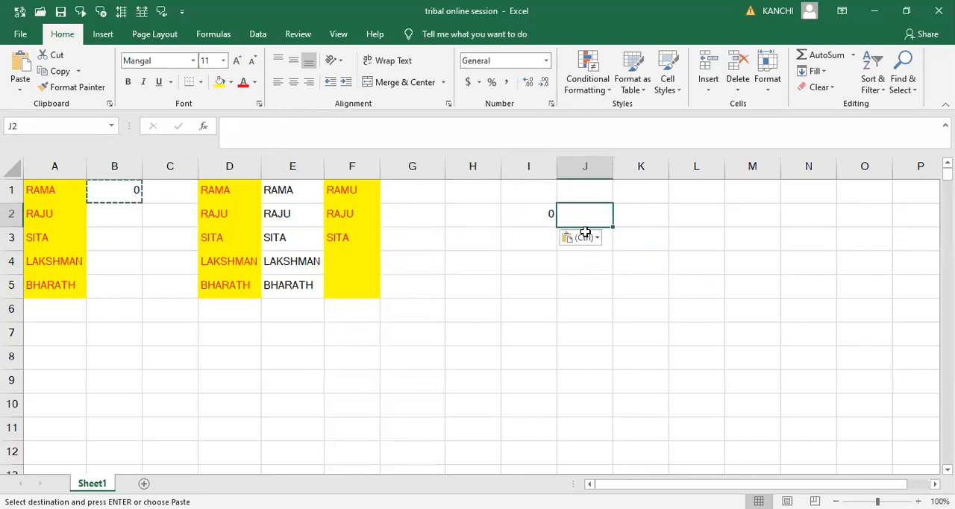
left_click(585, 268)
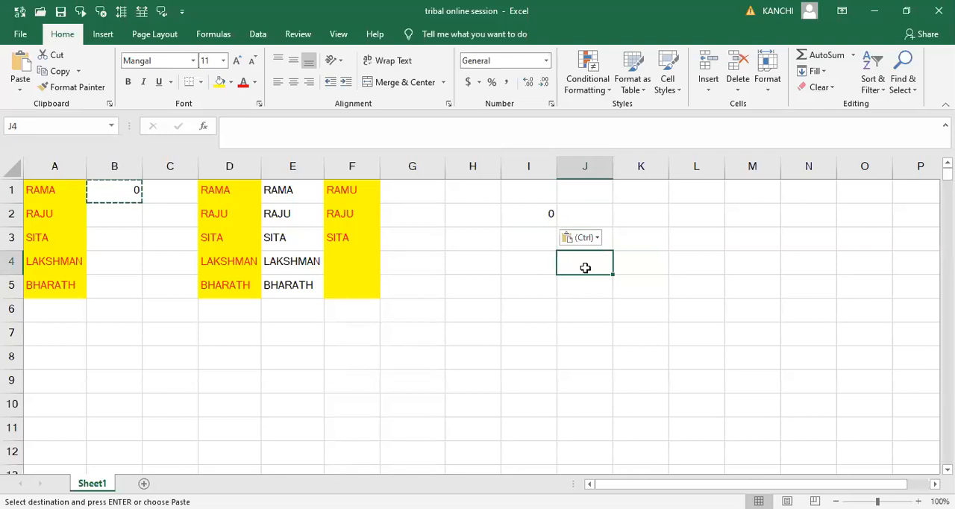
- Format cell A1 with font size 14, green text and an orange fill
left_click(59, 191)
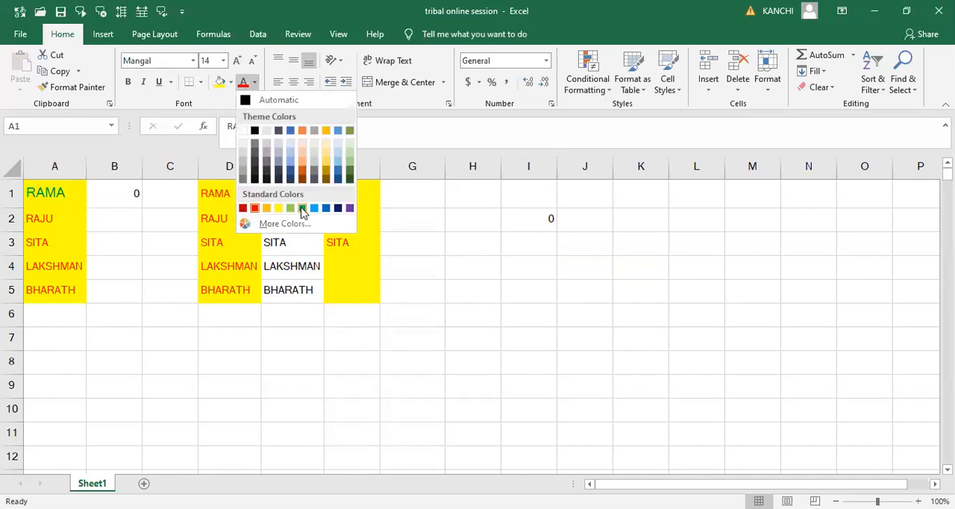
left_click(303, 209)
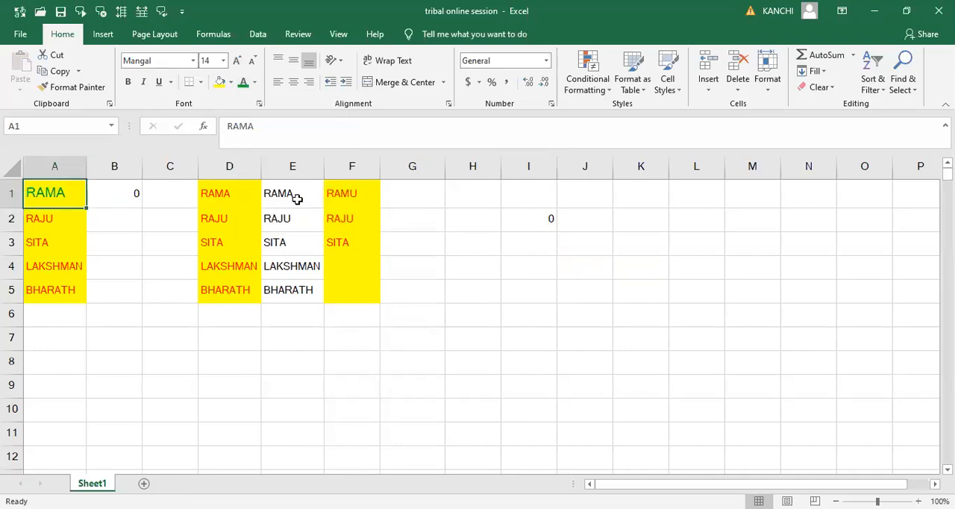
left_click(231, 84)
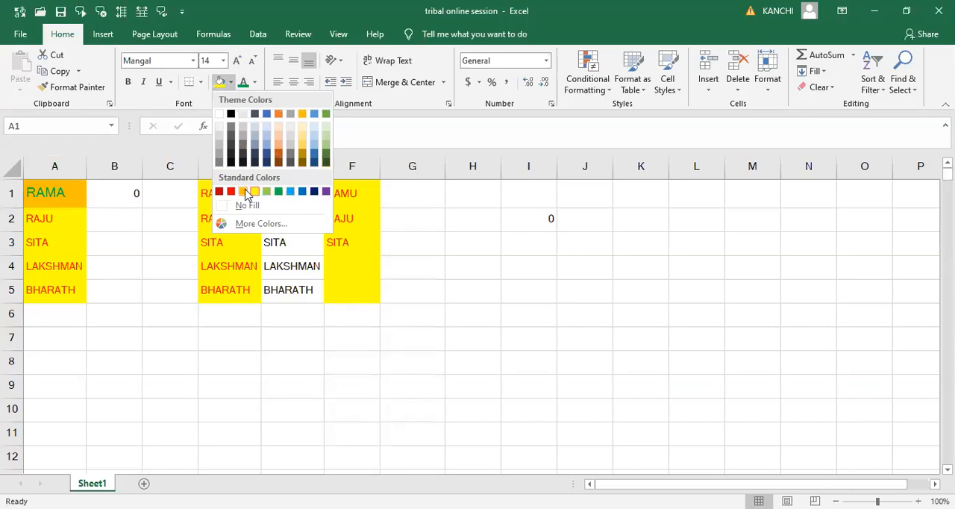
left_click(246, 191)
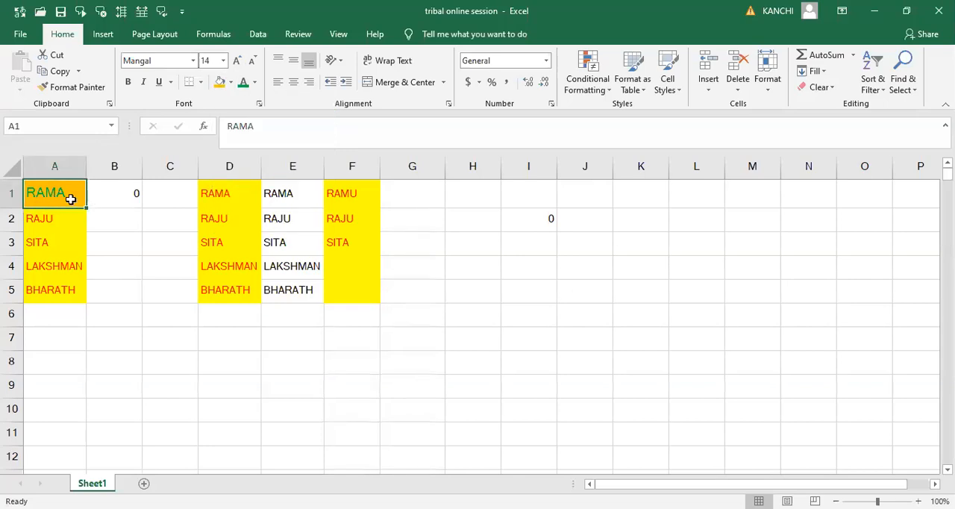
- Apply A1's formatting to A2:A5 with Format Painter and autofit column A
left_click(52, 221)
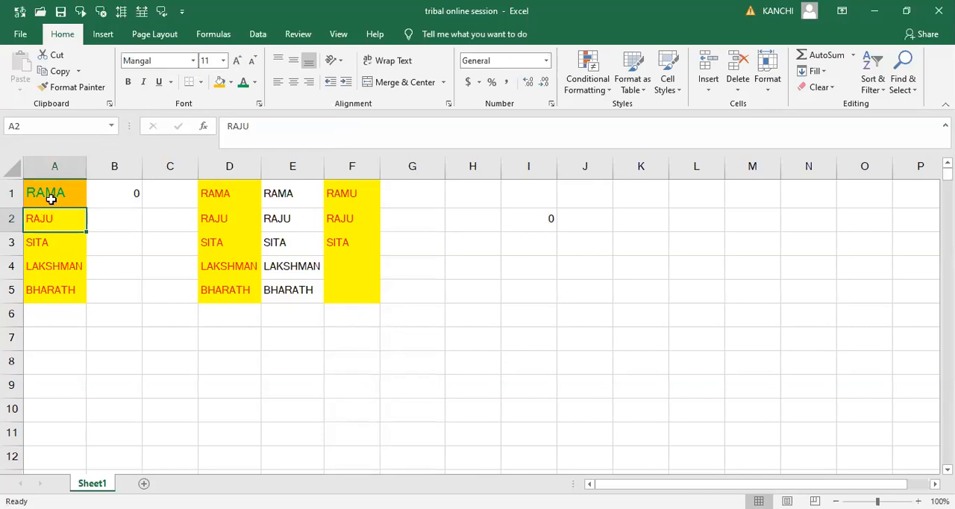
left_click(46, 195)
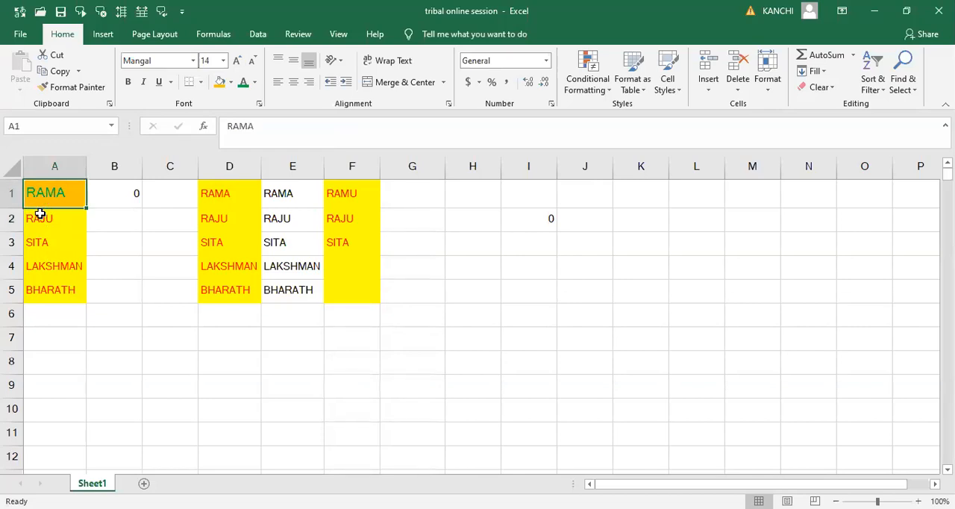
left_click(83, 90)
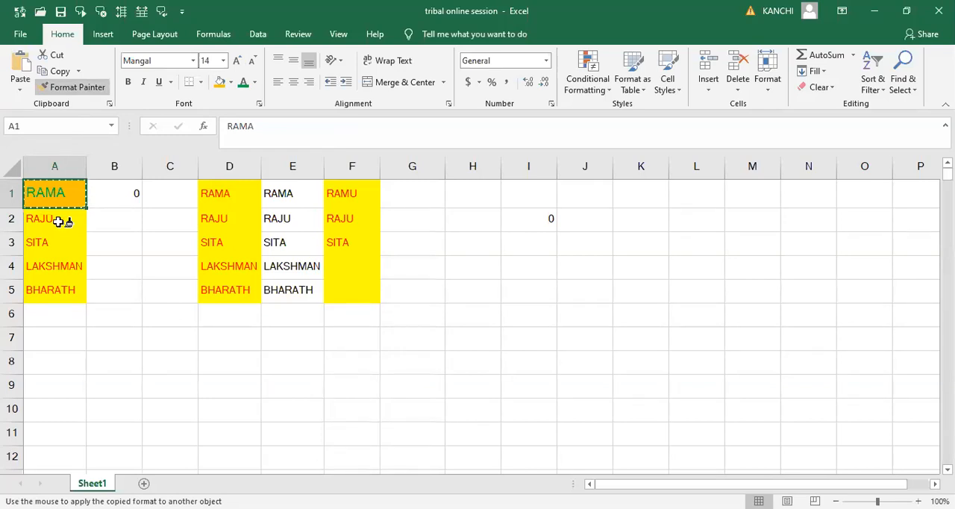
left_click(58, 222)
left_click_drag(58, 222, 64, 299)
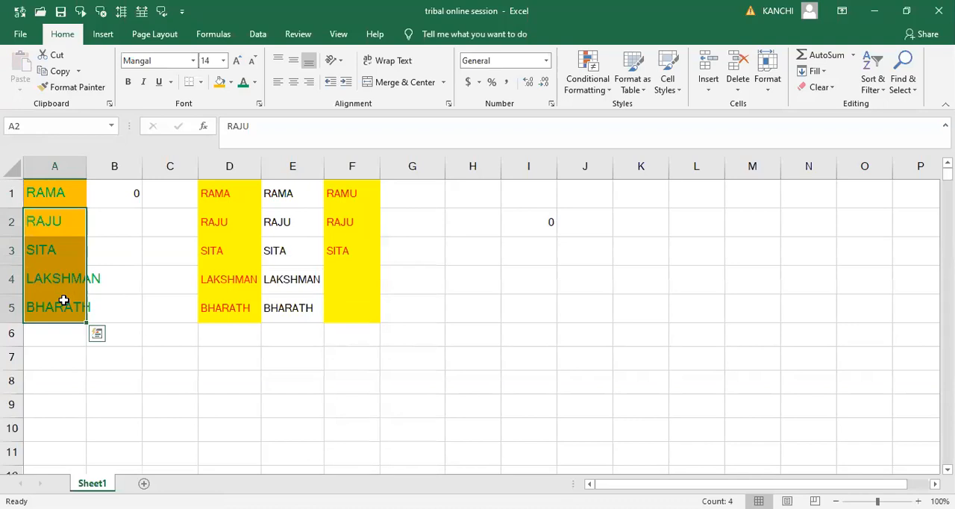
left_click(49, 198)
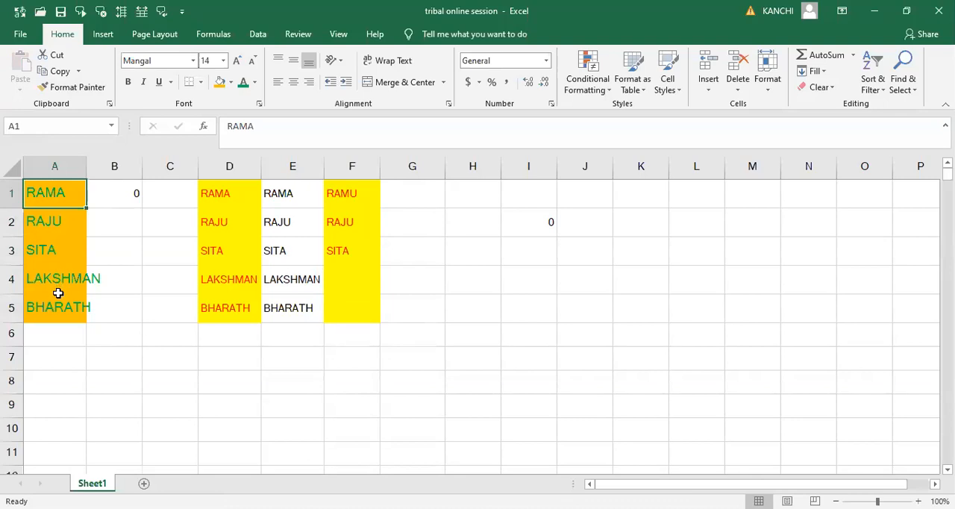
double_click(84, 171)
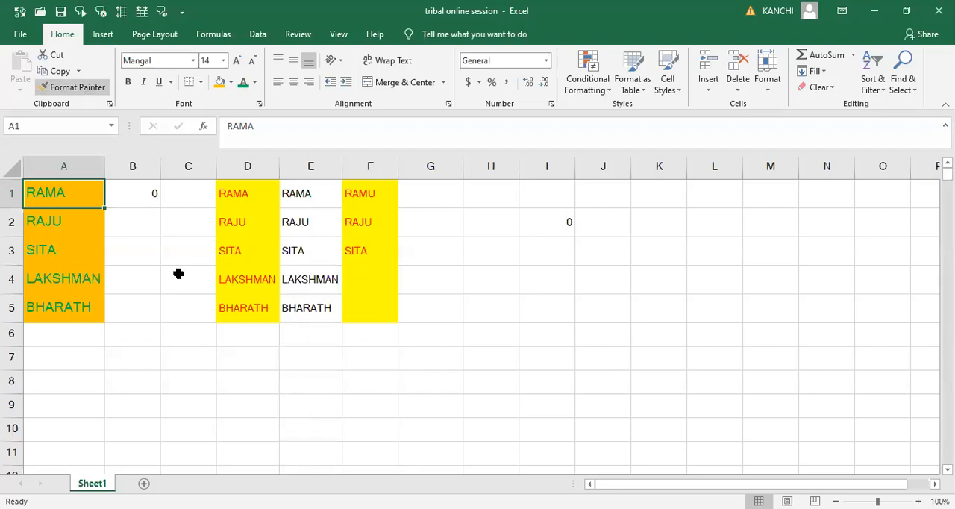
- Apply A1's formatting to cell D1 with Format Painter
left_click(86, 91)
left_click(51, 192)
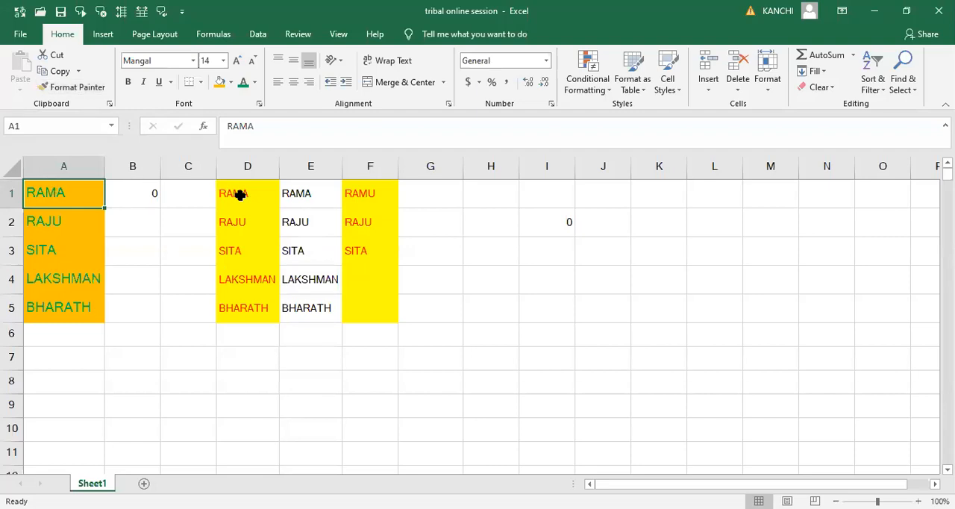
left_click(84, 88)
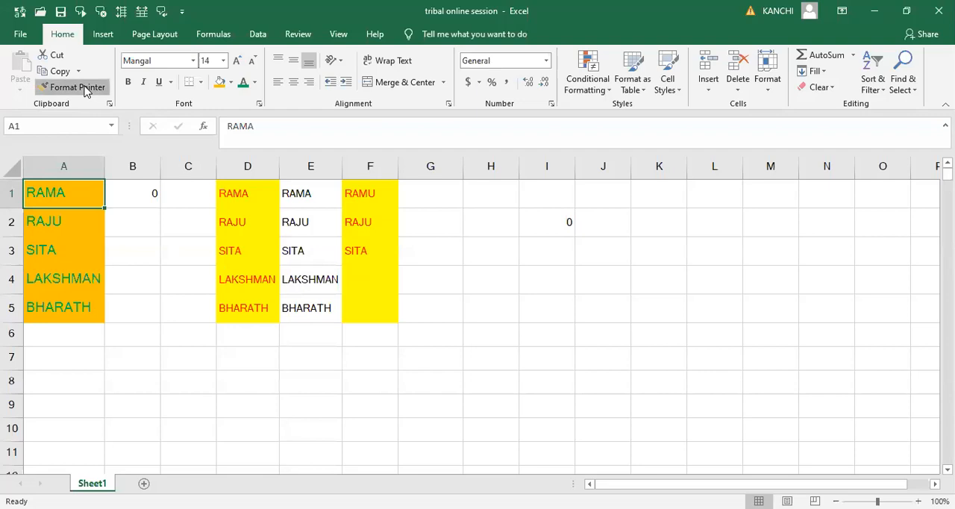
left_click(234, 193)
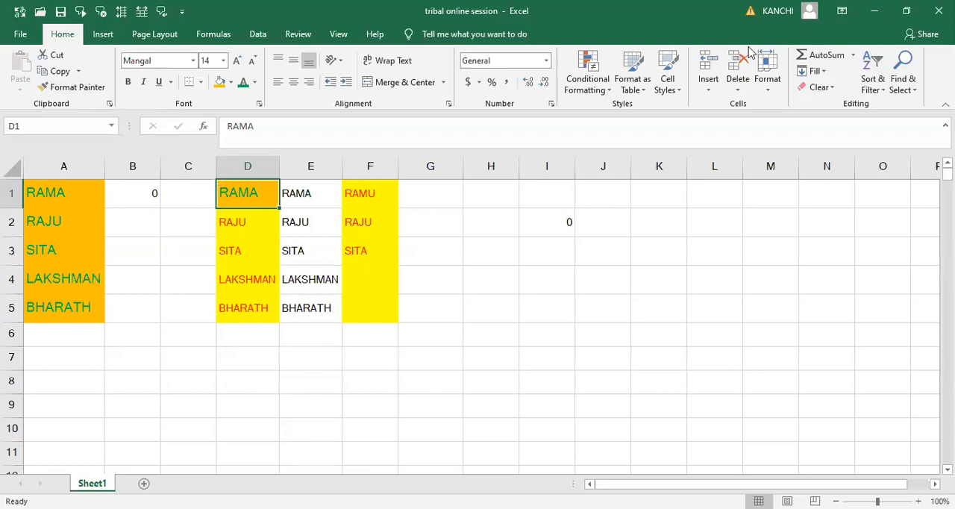
left_click(586, 112)
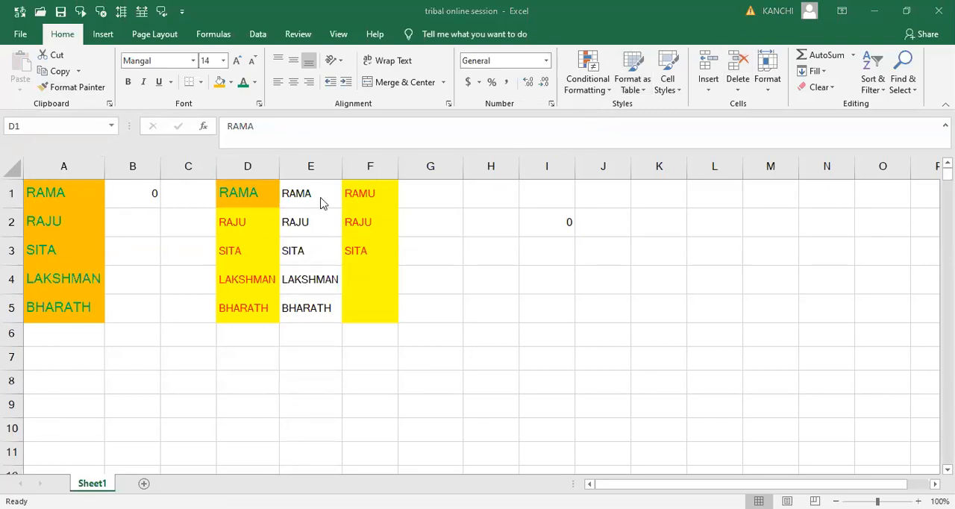
- Apply cell A2's formatting to cell F2 with Format Painter
left_click(79, 193)
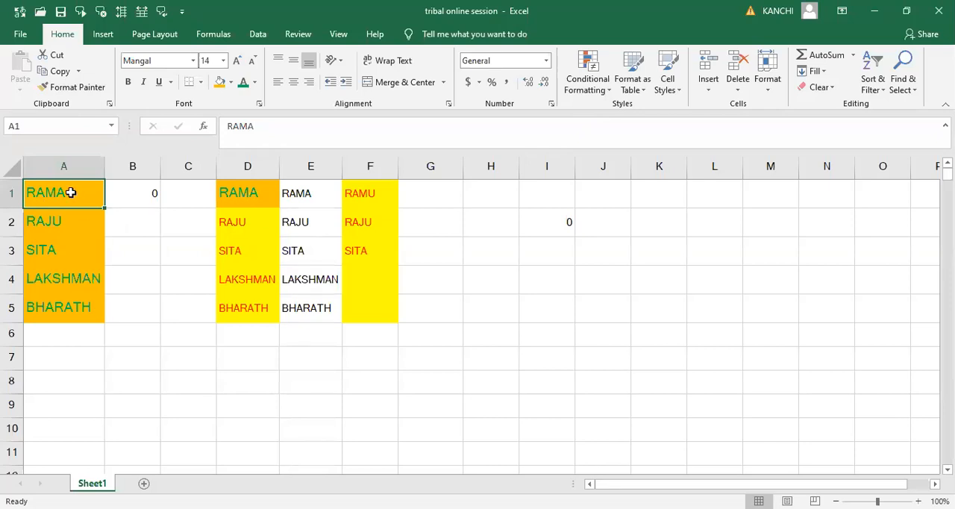
left_click(73, 221)
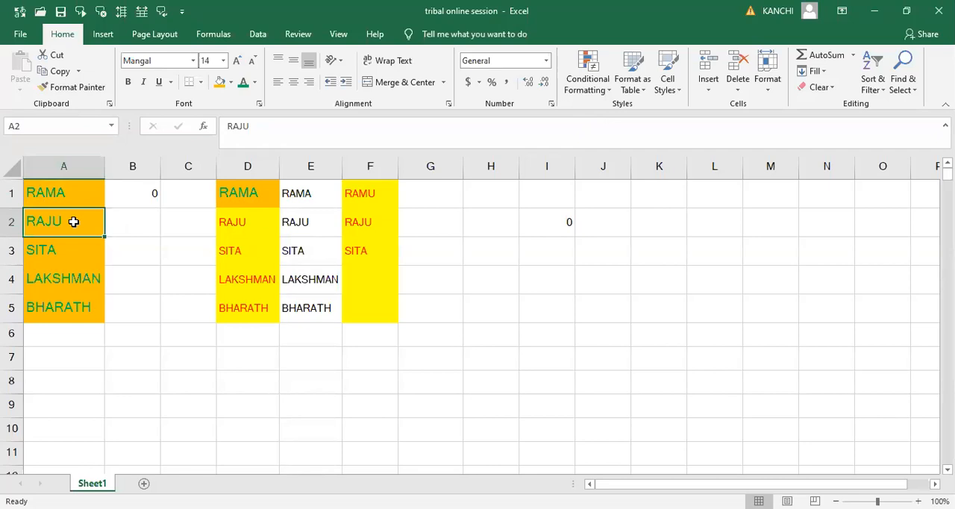
left_click(360, 229)
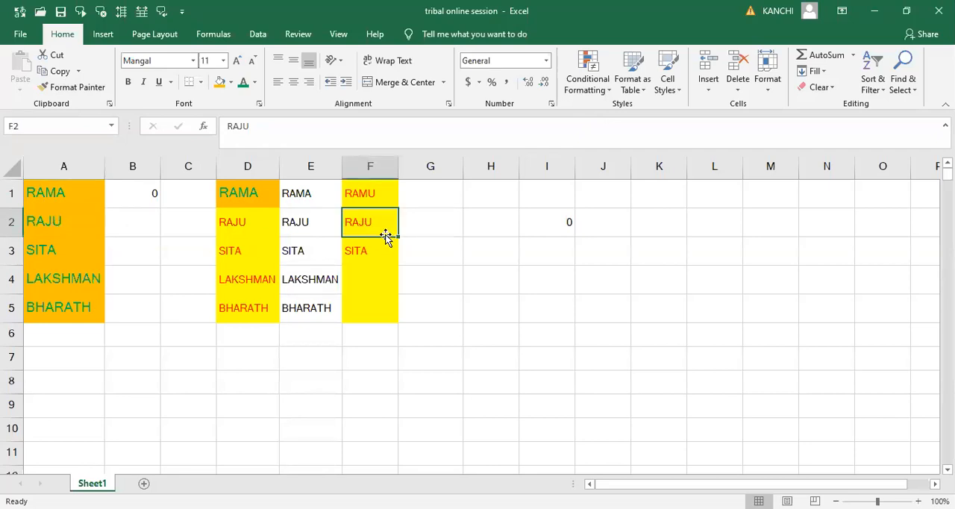
left_click(68, 230)
left_click(366, 237)
left_click(37, 223)
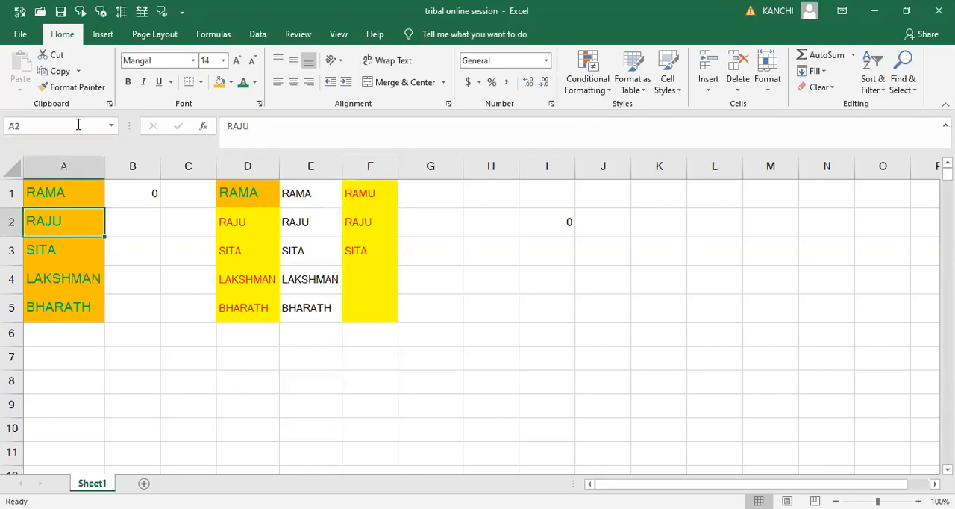
left_click(73, 88)
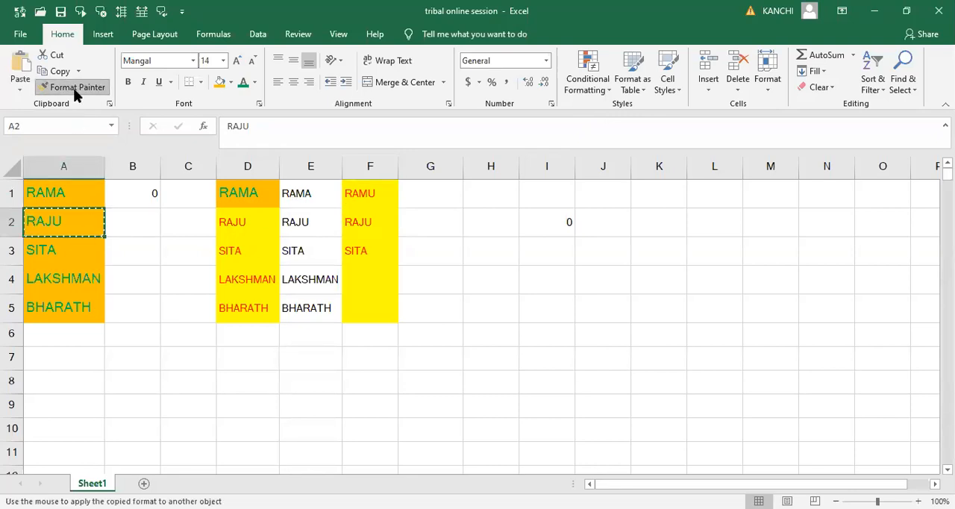
left_click(359, 221)
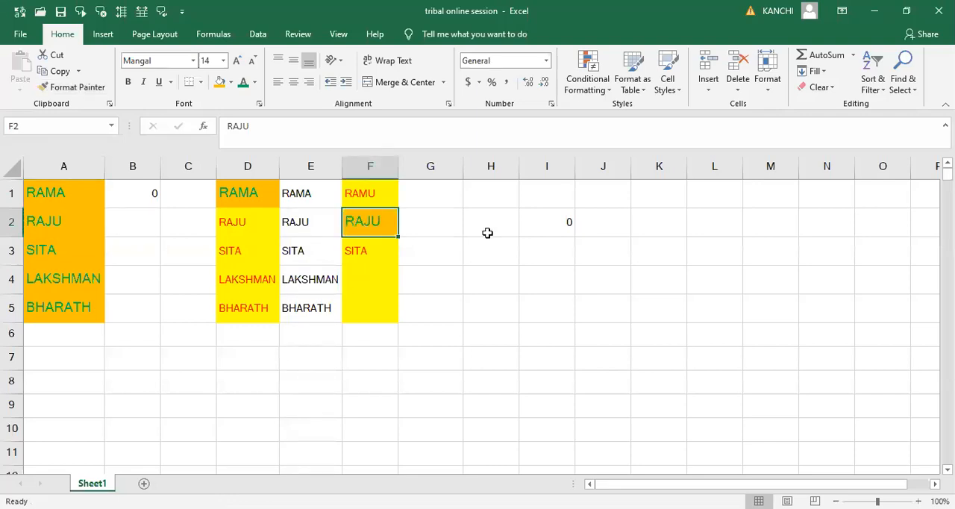
key("Right")
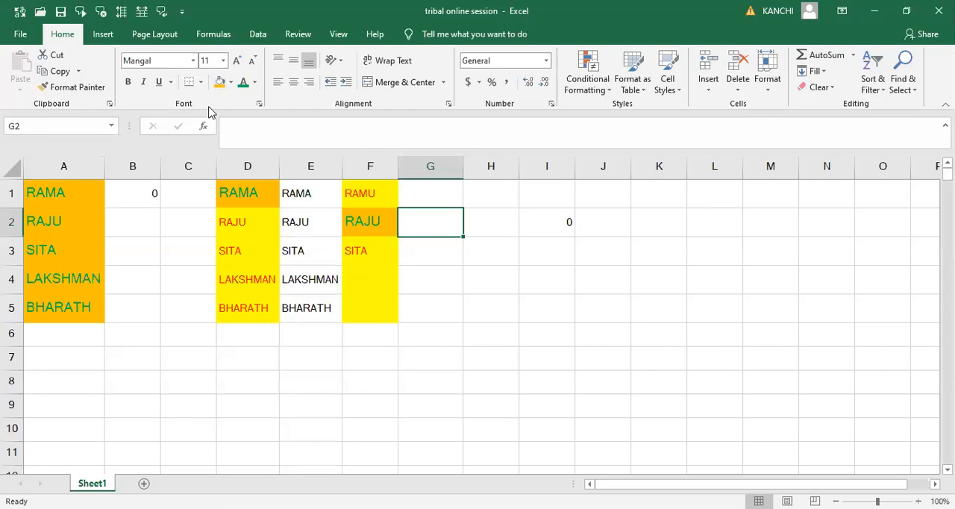
left_click(297, 193)
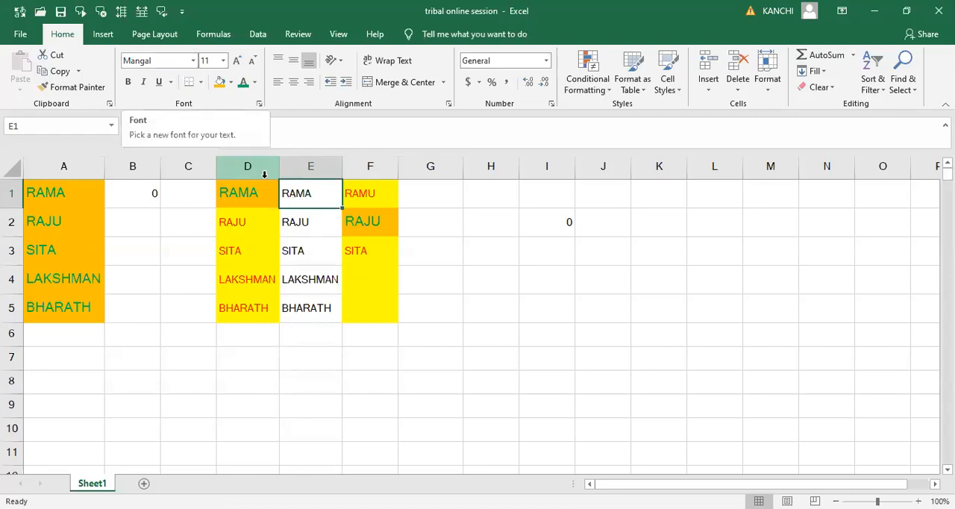
left_click(194, 66)
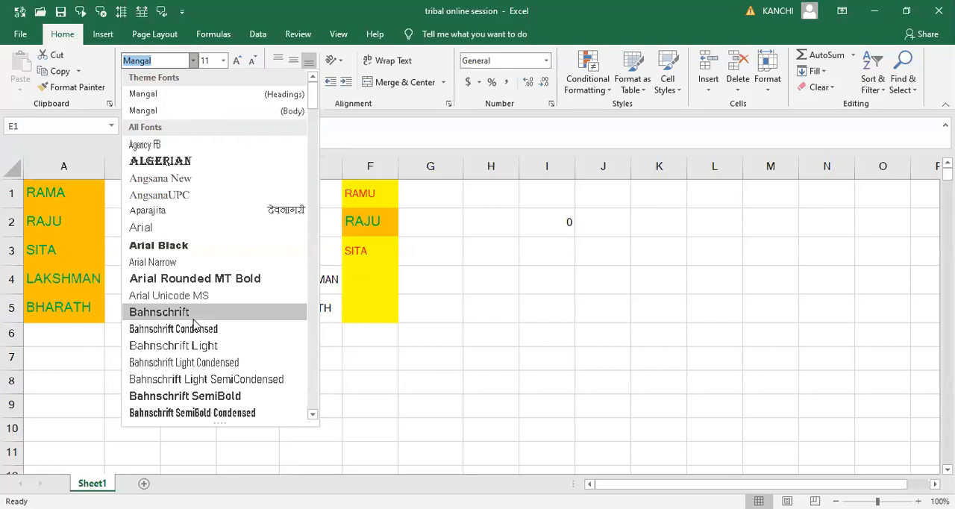
left_click_drag(315, 110, 324, 85)
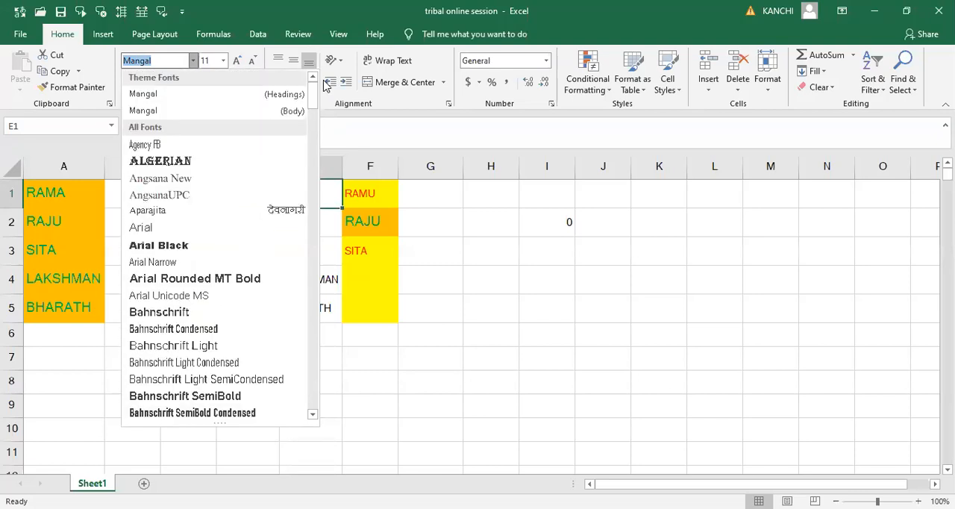
left_click(560, 262)
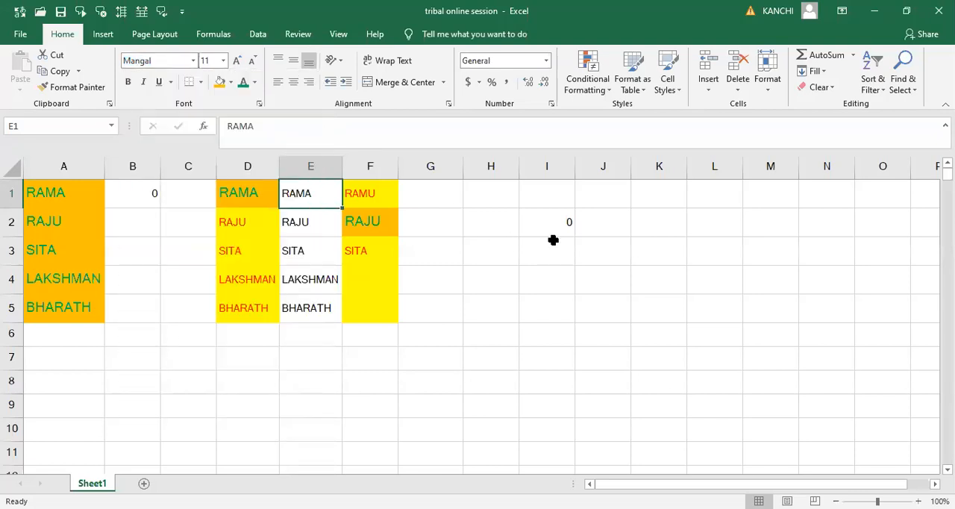
- Enter the text "ANDHRA PRADESH STATE SKILL DEVELOPMENT CORPORATION" in cell I3
left_click(553, 240)
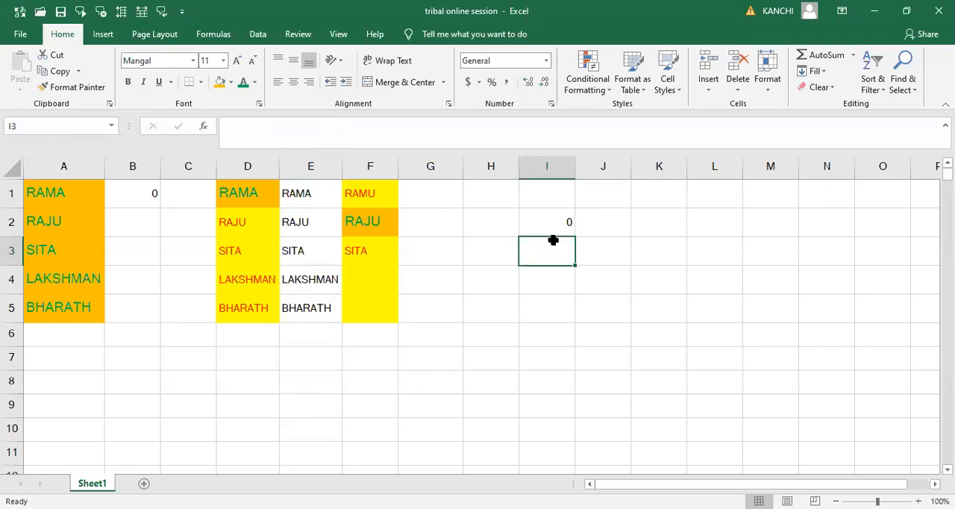
type("ANDHRA")
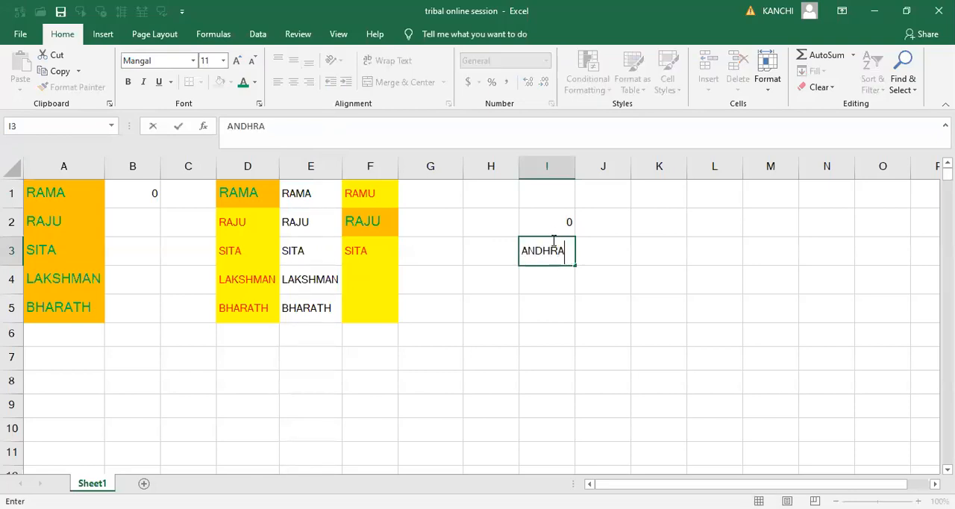
type(" PRADESH STA")
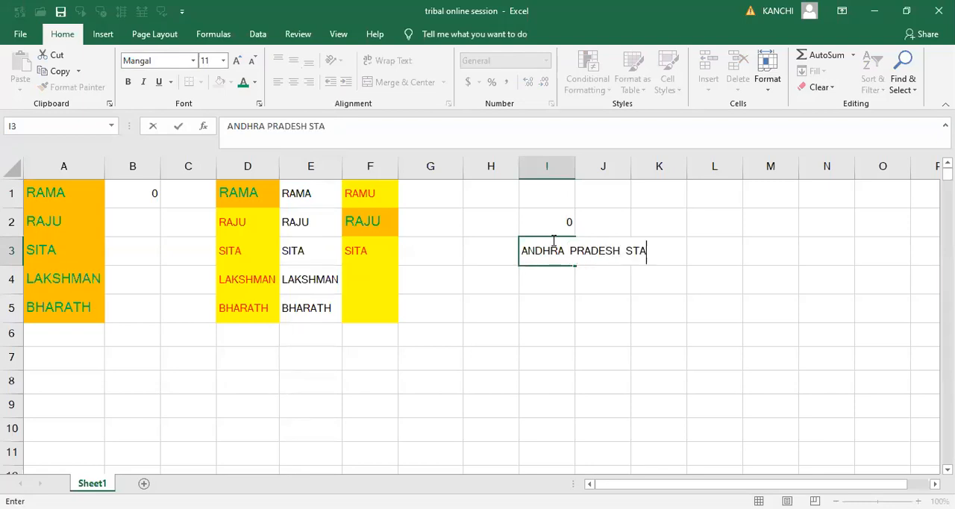
type("TE SKILL DEVELOP")
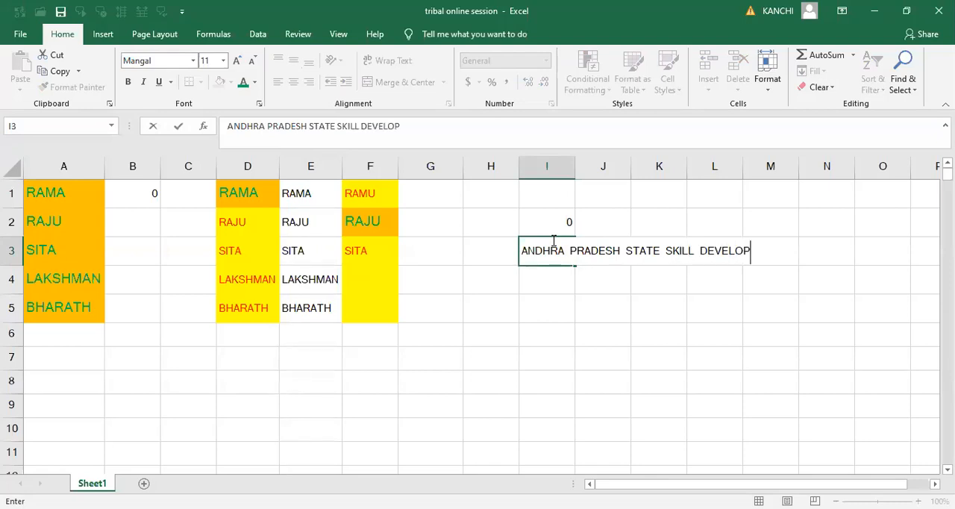
type("MENT COOR")
key("BackSpace")
type("R")
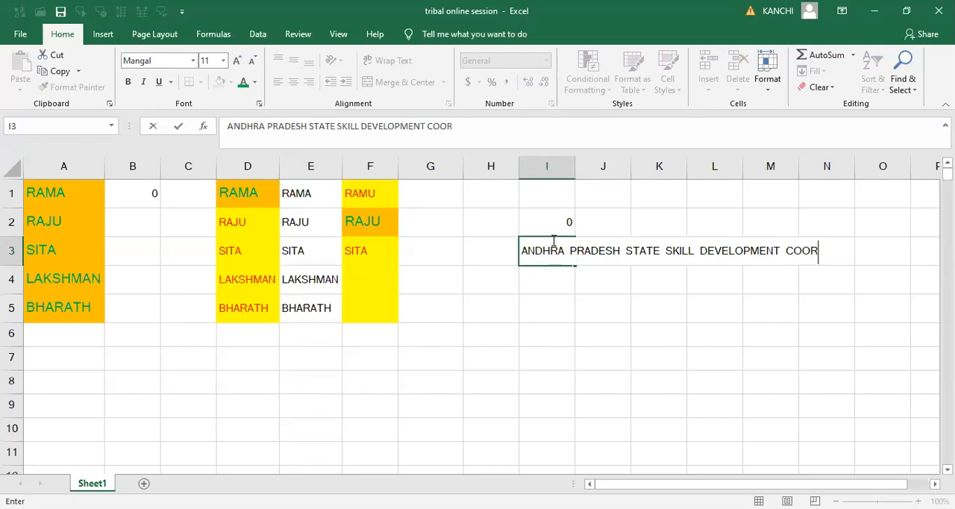
type("PORATION")
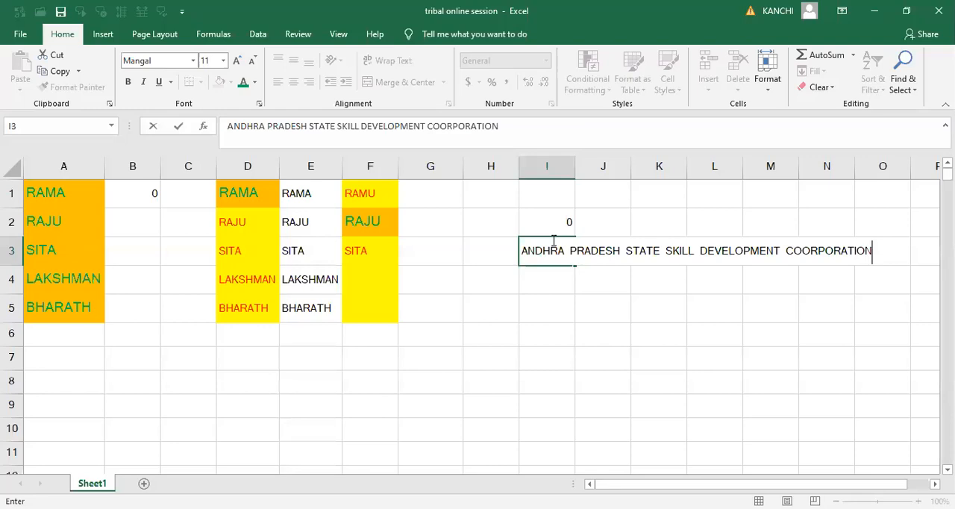
left_click(800, 251)
key("BackSpace")
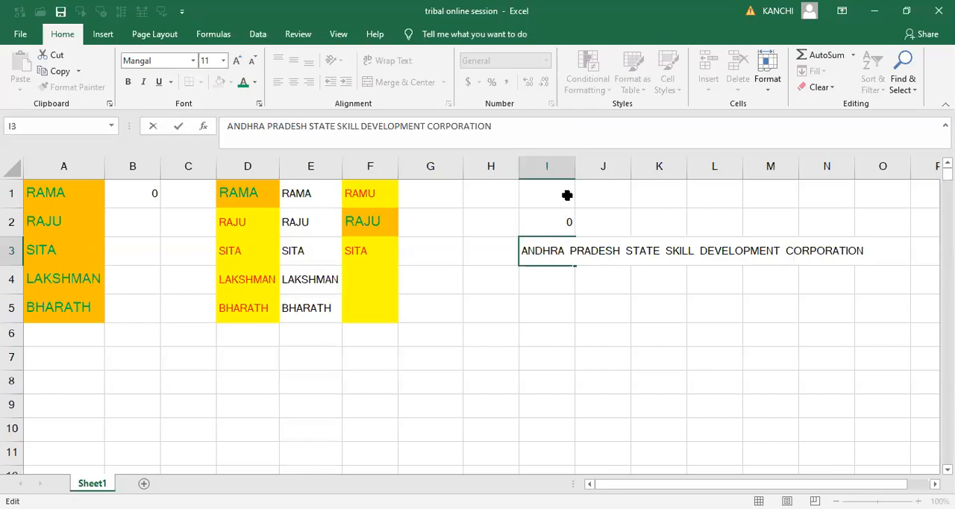
left_click(644, 349)
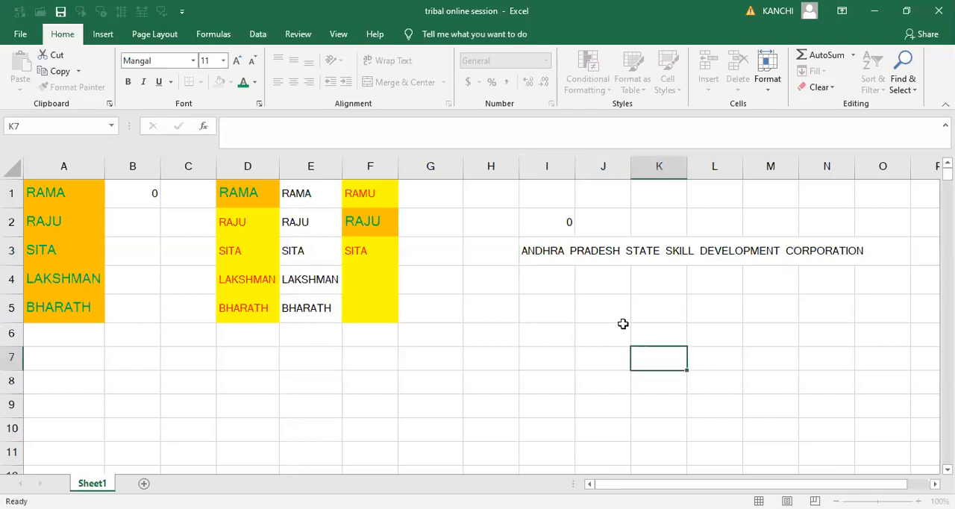
- Autofit column I to the width of the text in I3
left_click(559, 253)
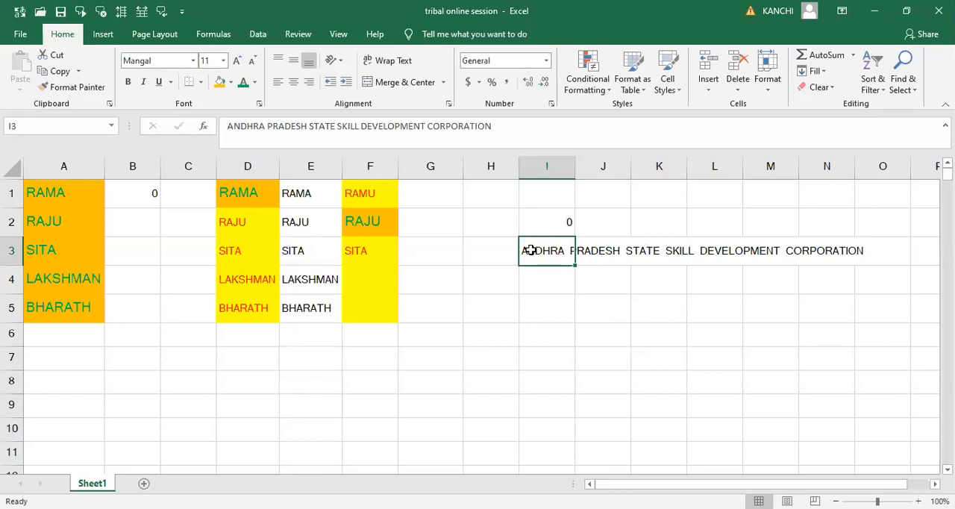
left_click(586, 252)
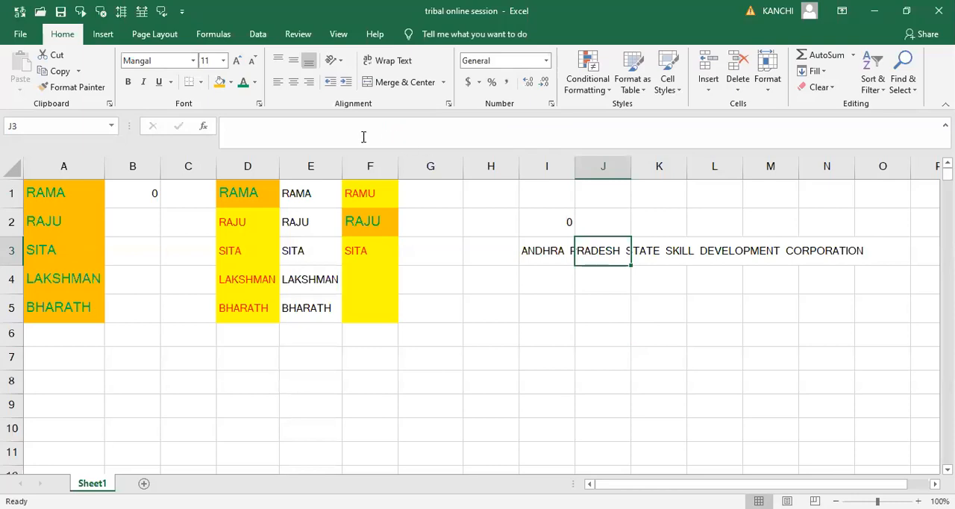
left_click(542, 252)
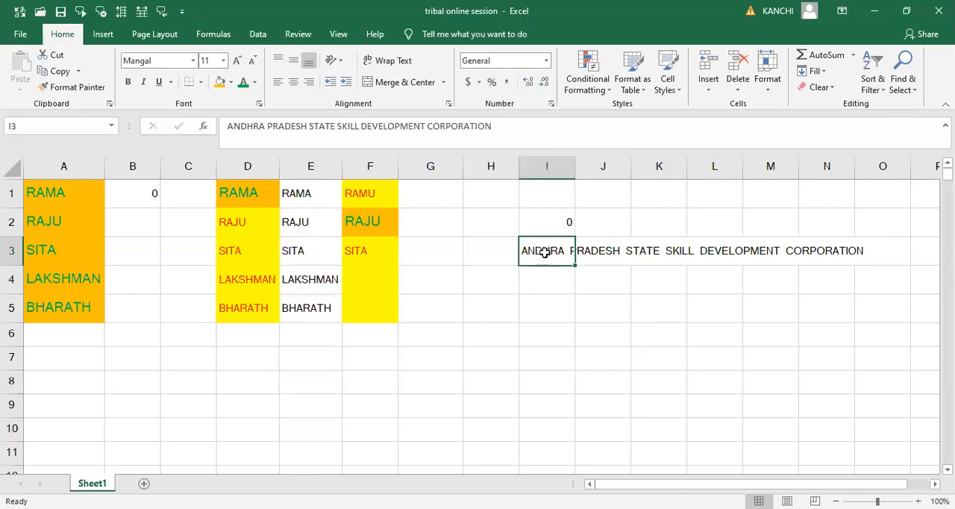
left_click(583, 338)
left_click(536, 255)
double_click(576, 169)
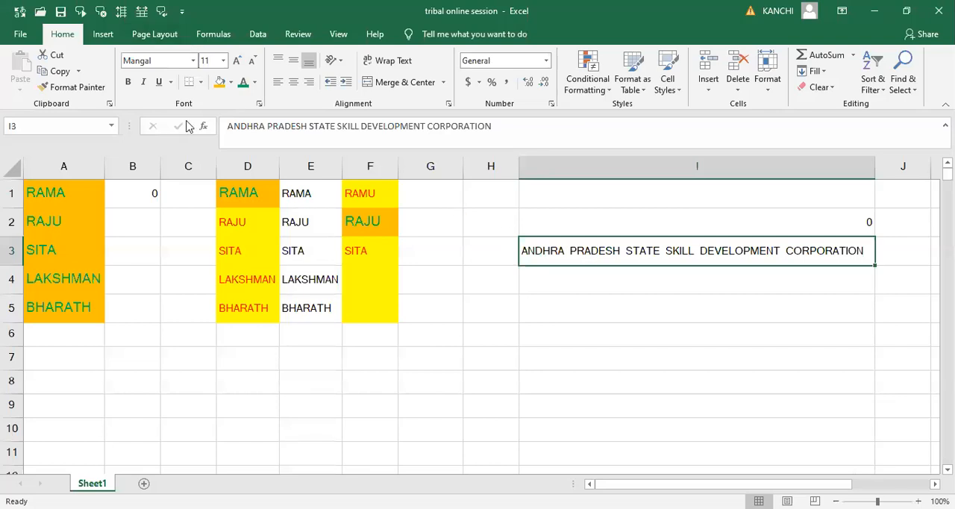
- Preview the available fonts on the text in cell I3, from Agency FB through Copperplate Gothic Light, without applying one
left_click(191, 63)
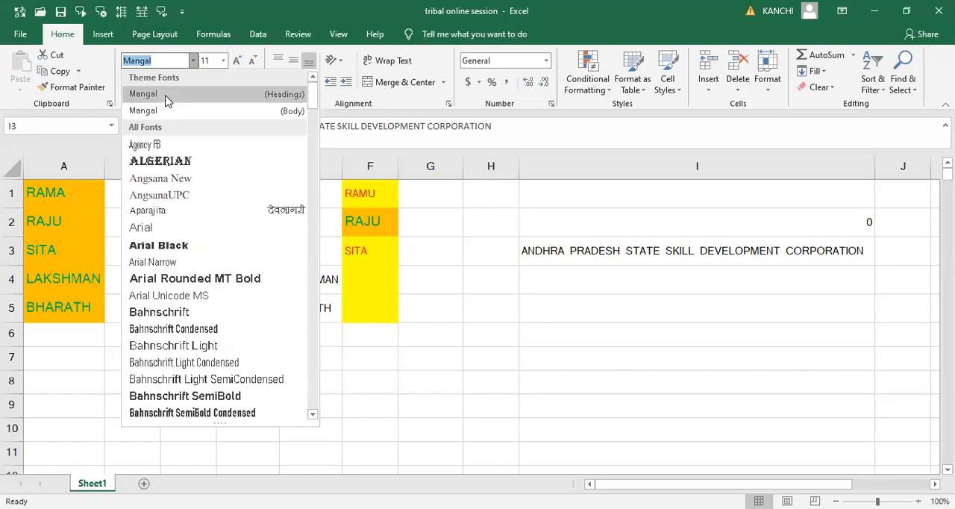
key("Down")
key("Down")
key("Down")
key("Up")
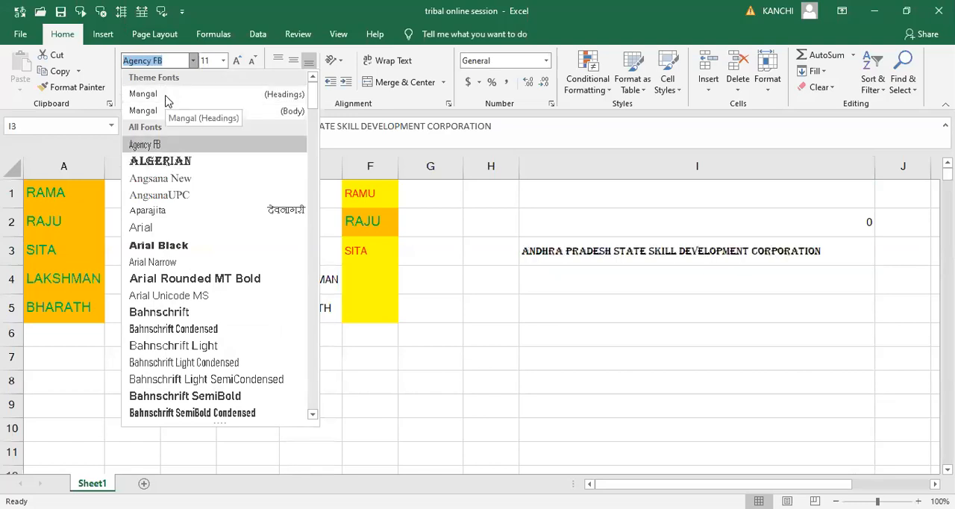
key("Down")
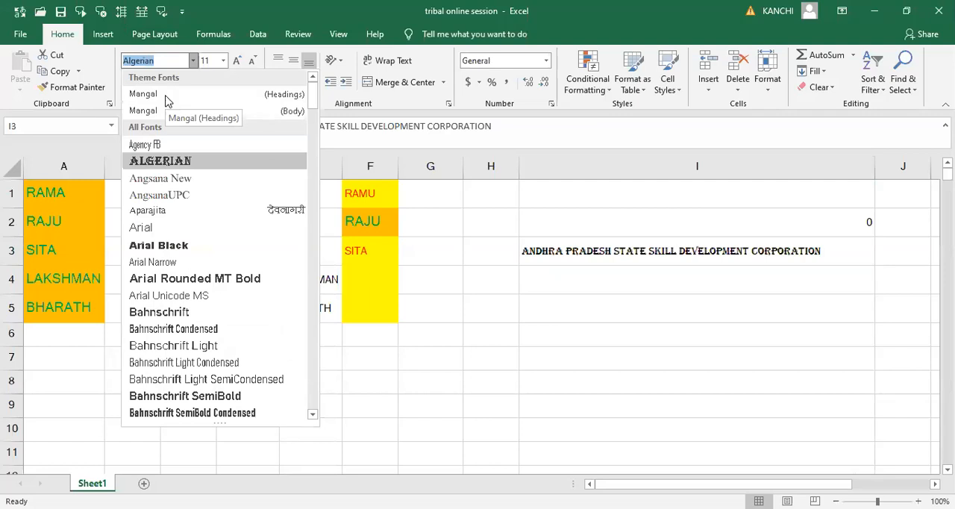
key("Down")
key("Down")
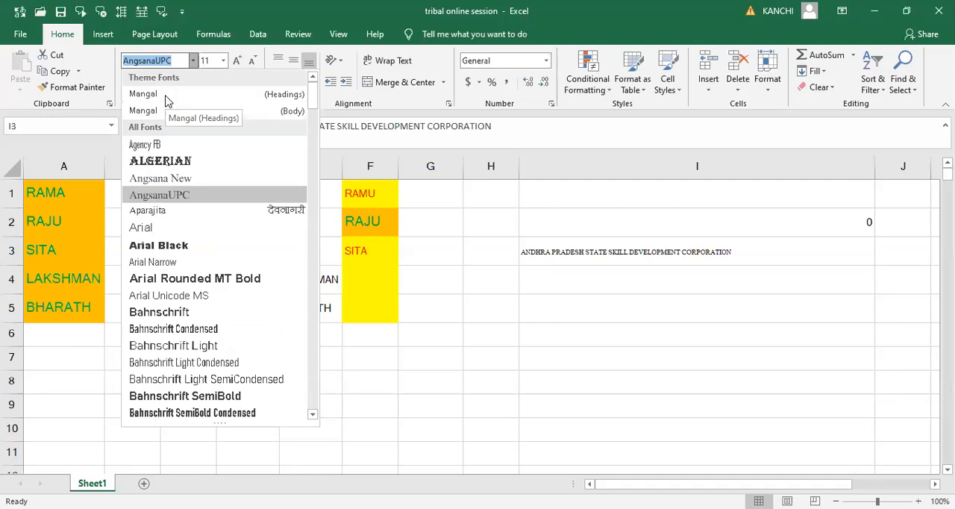
key("Down")
key("Down")
key("Down")
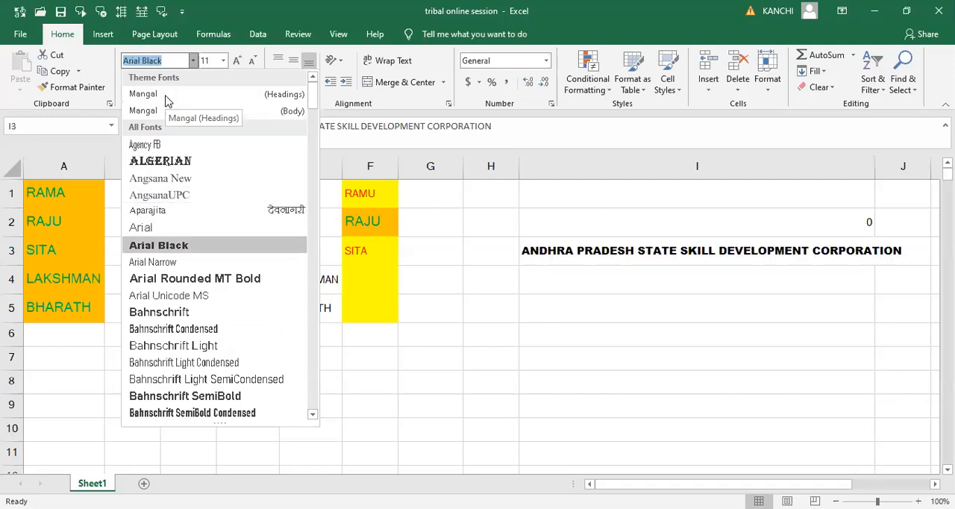
key("Down")
key("Down")
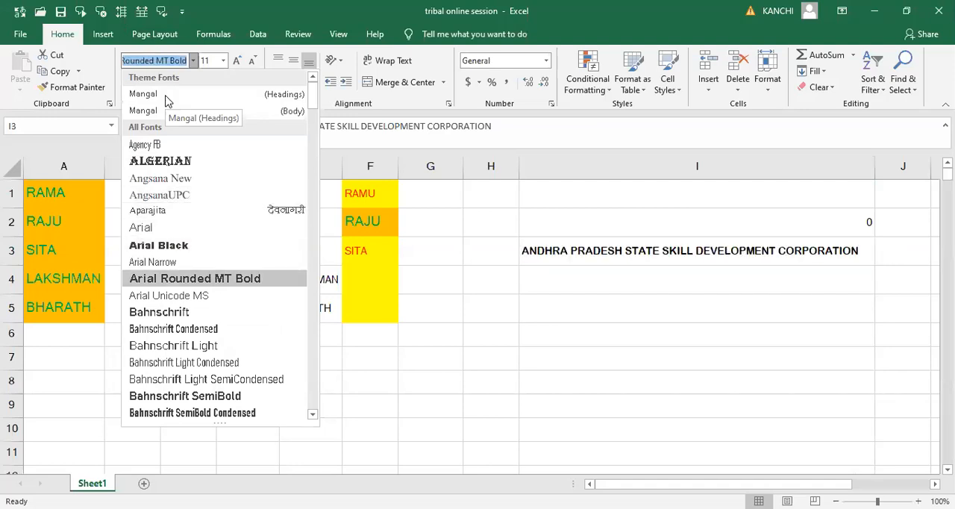
key("Down")
key("Down")
key("Down")
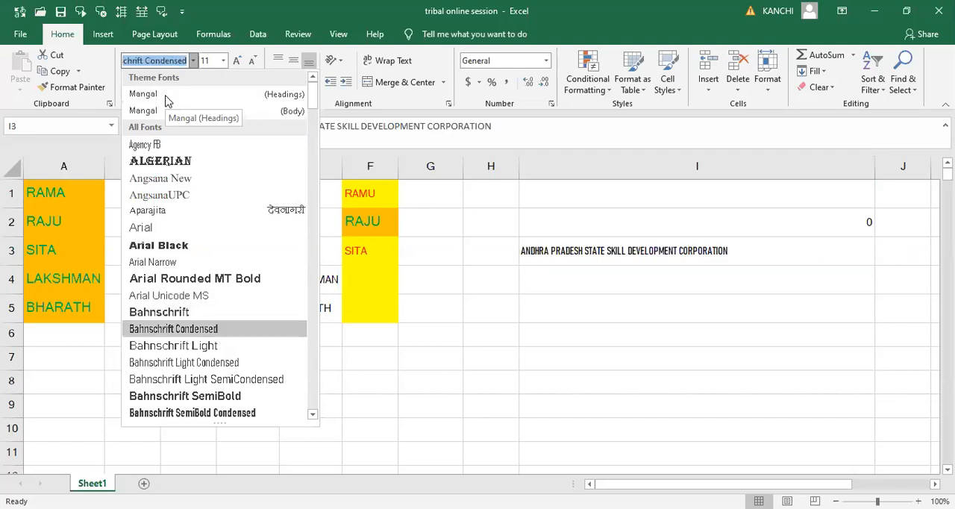
key("Down")
key("Down")
key("Down")
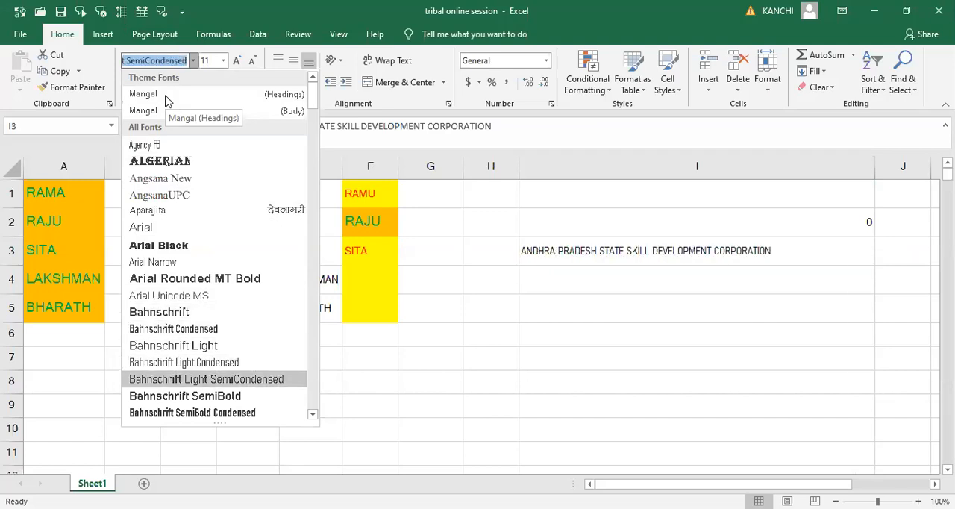
key("Down")
key("Down")
key("Down")
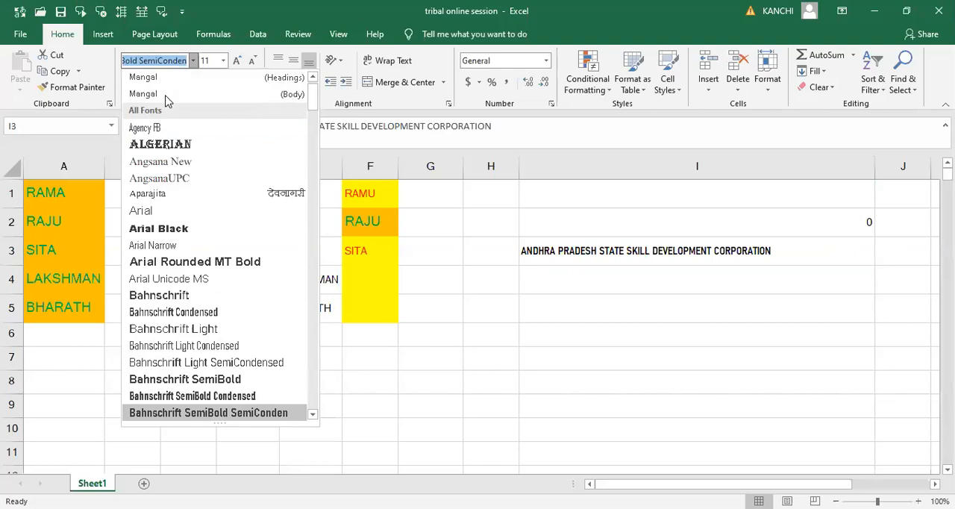
key("Down")
key("Down")
key("Down")
key("Down")
key("Down")
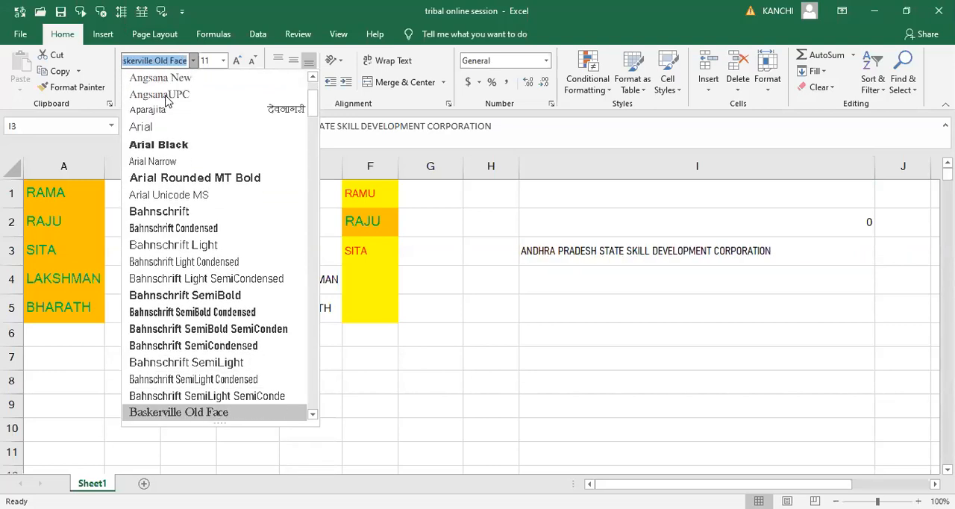
key("Down")
key("Up")
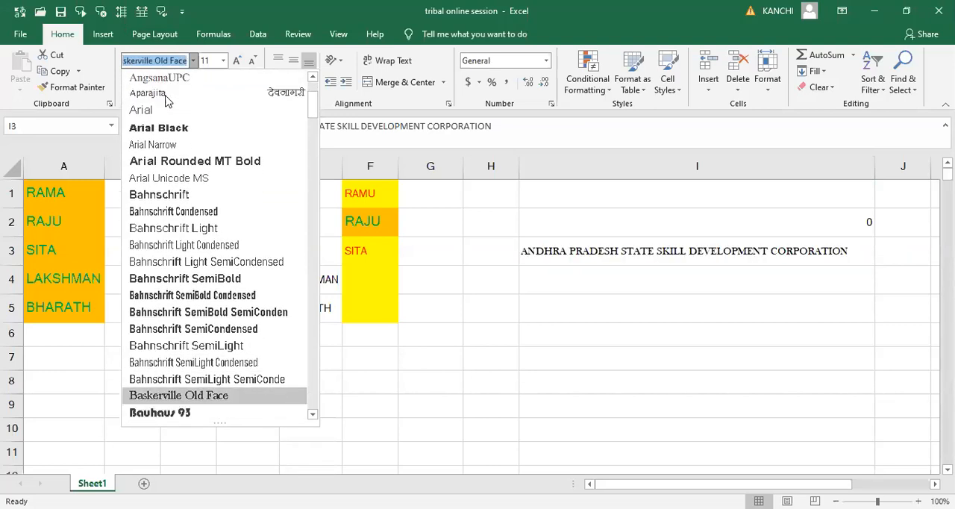
key("Down")
key("Down")
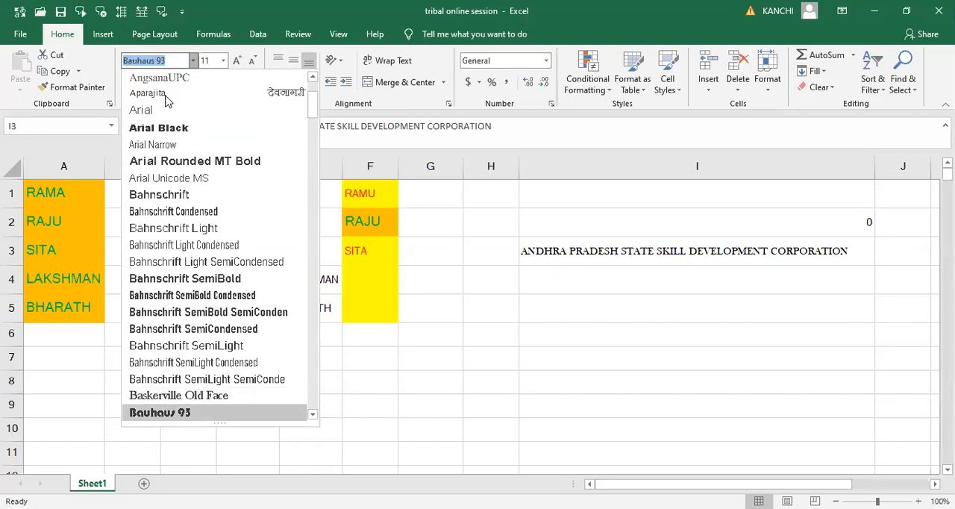
key("Down")
key("Down")
key("Down")
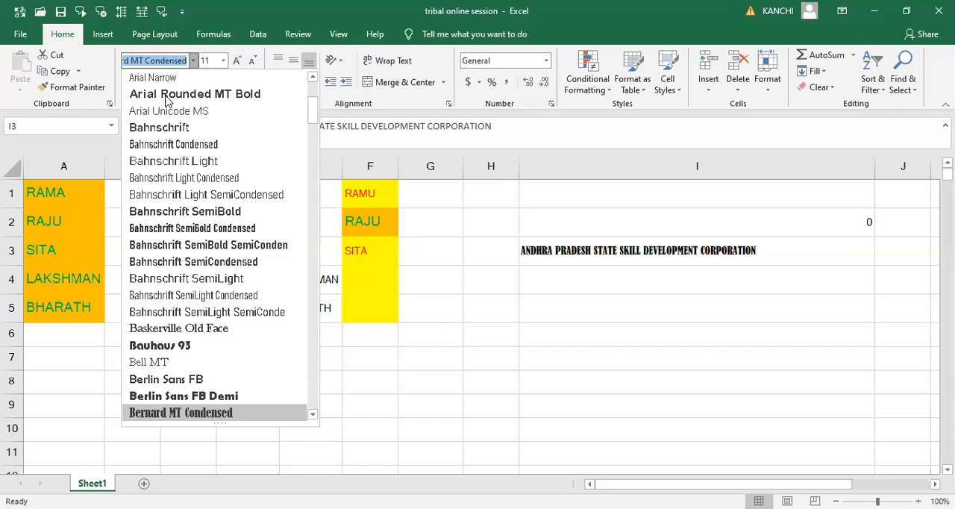
key("Down")
key("Down")
key("Up")
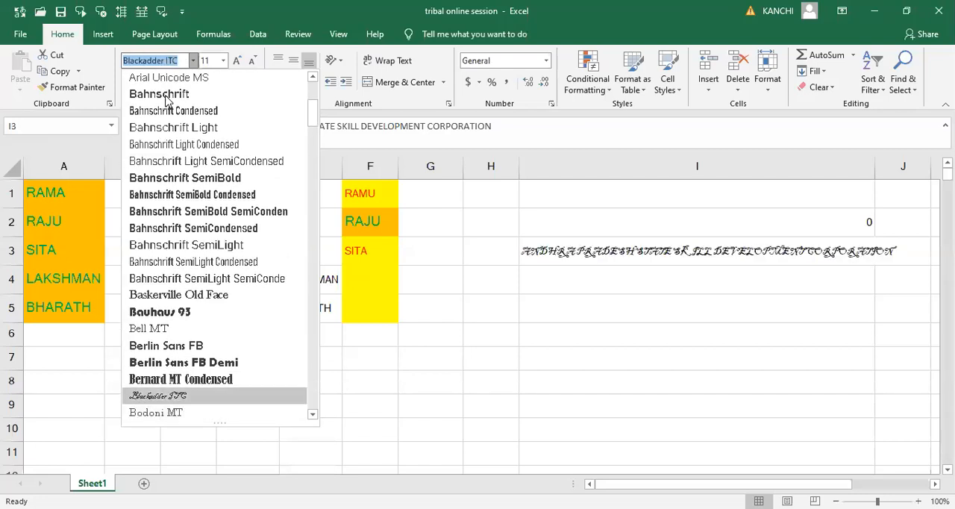
key("Down")
key("Down")
key("Down")
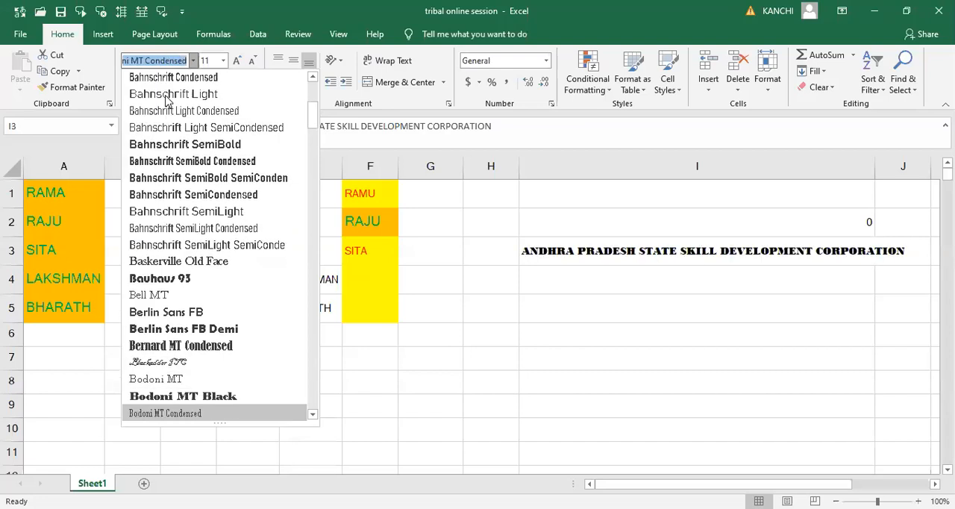
key("Down")
key("Down")
key("Down")
key("Down")
key("Down")
key("Down")
key("Down")
key("Down")
key("Down")
key("Down")
key("Down")
key("Down")
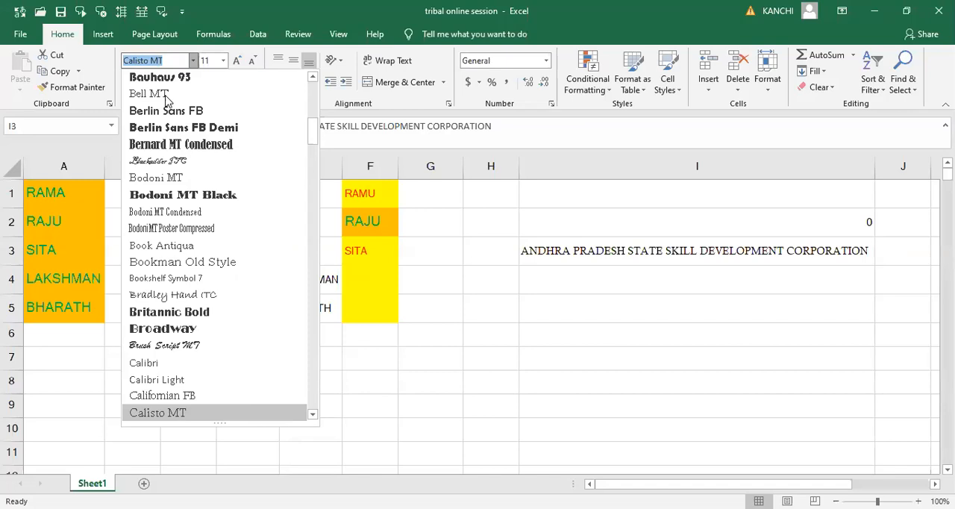
key("Up")
key("Up")
key("Up")
key("Up")
key("Up")
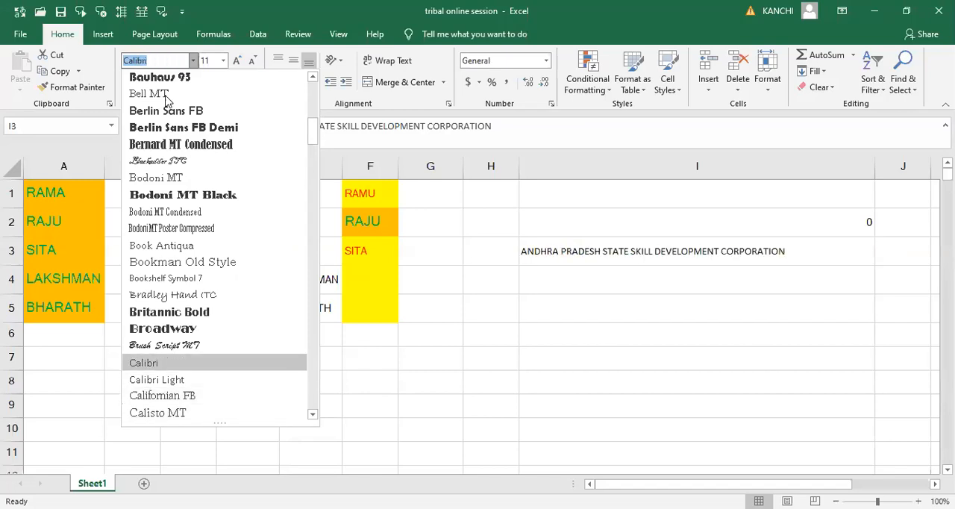
key("Up")
key("Down")
key("Down")
key("Down")
key("Down")
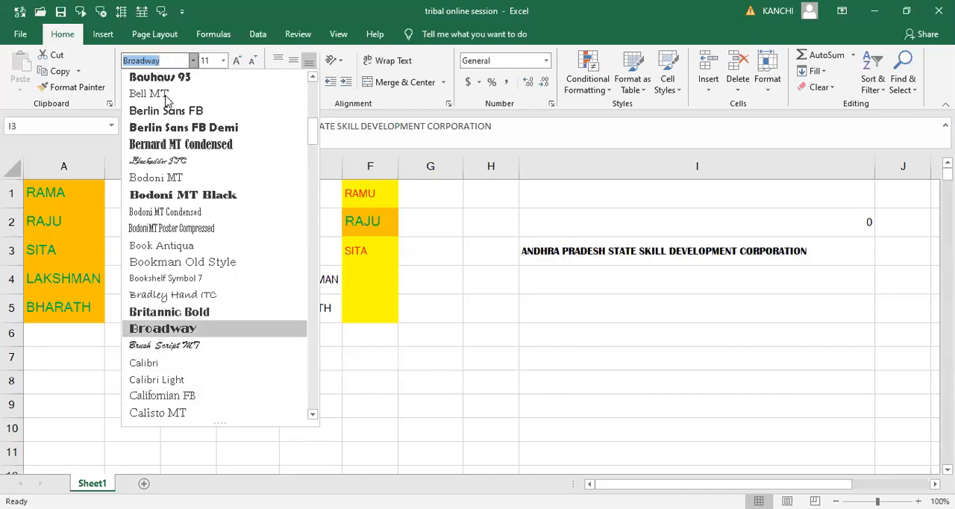
key("Down")
key("Down")
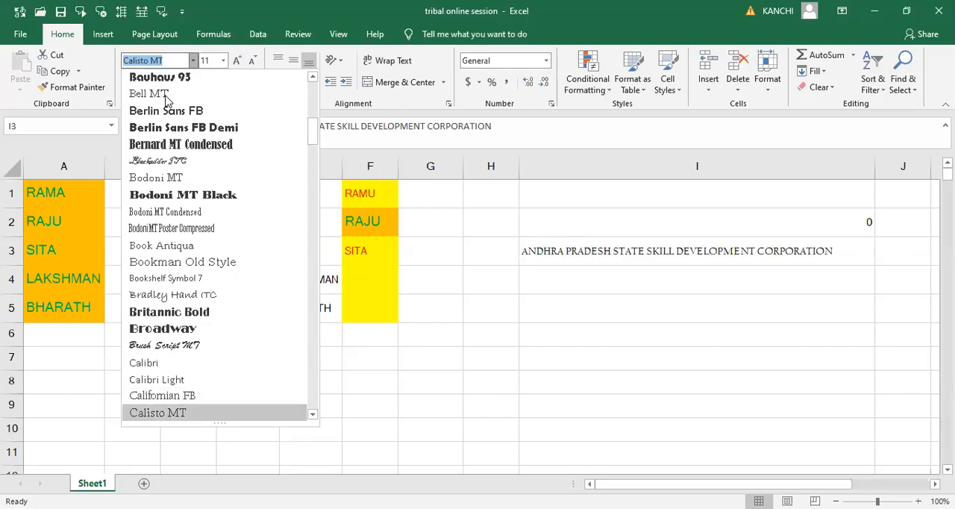
key("Down")
key("Down")
key("Down")
key("Down")
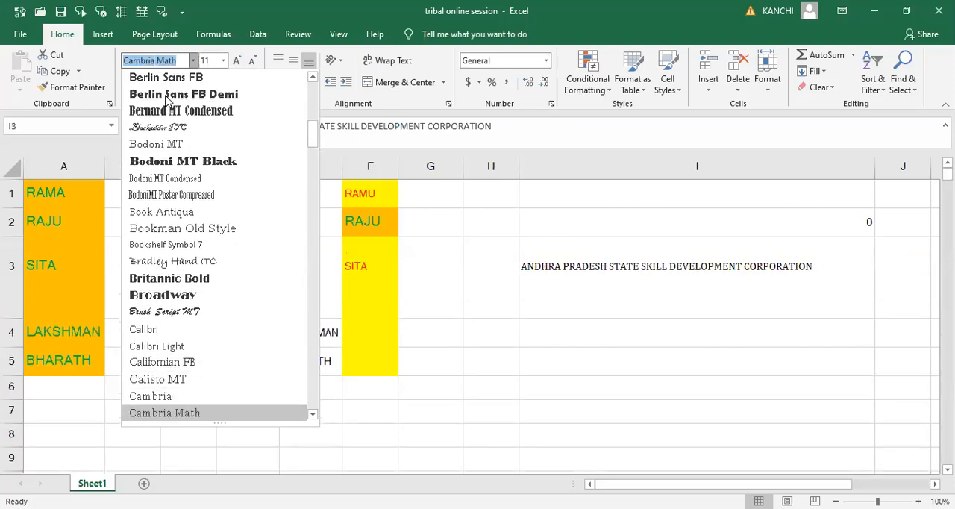
key("Down")
key("Down")
key("Down")
key("Down")
key("Down")
key("Down")
key("Down")
key("Down")
key("Down")
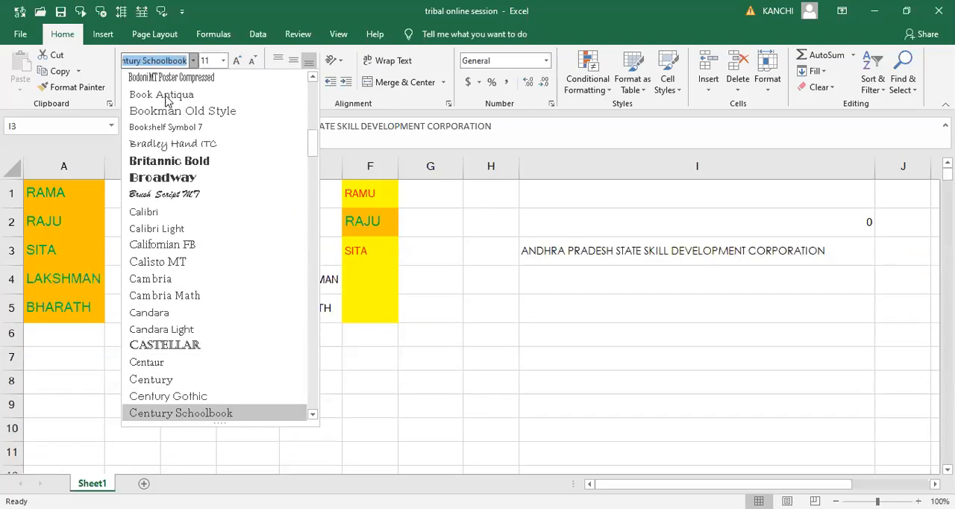
key("Down")
key("Down")
key("Down")
key("Down")
key("Down")
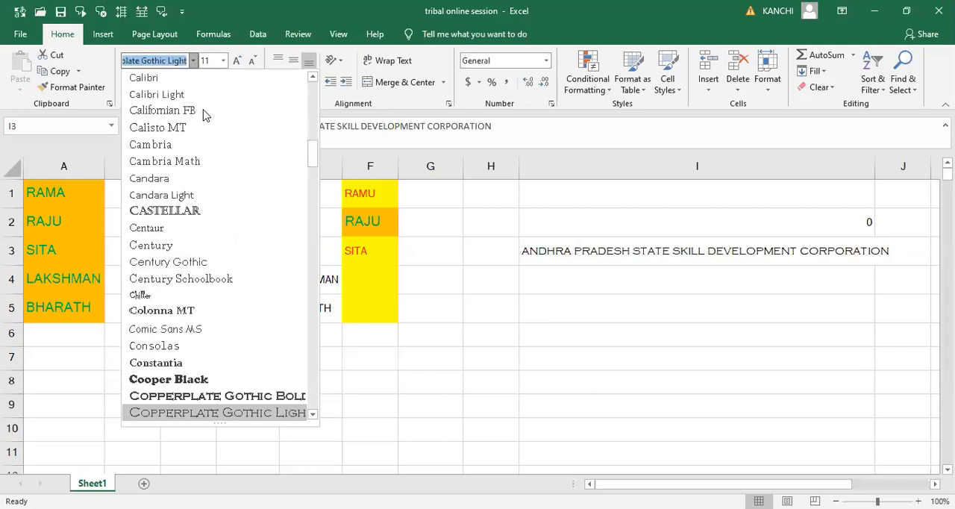
left_click(458, 343)
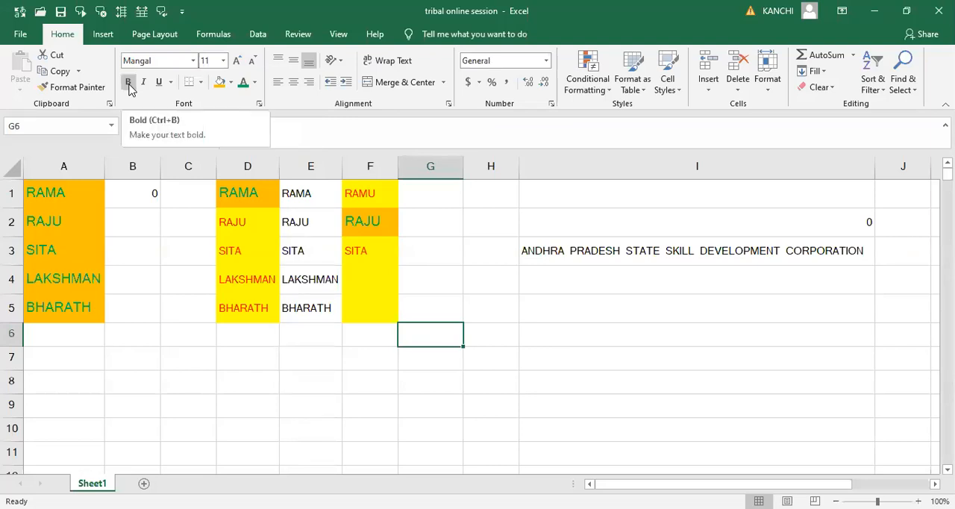
- Make the text in cell I3 bold and switch the bold off again
left_click(577, 251)
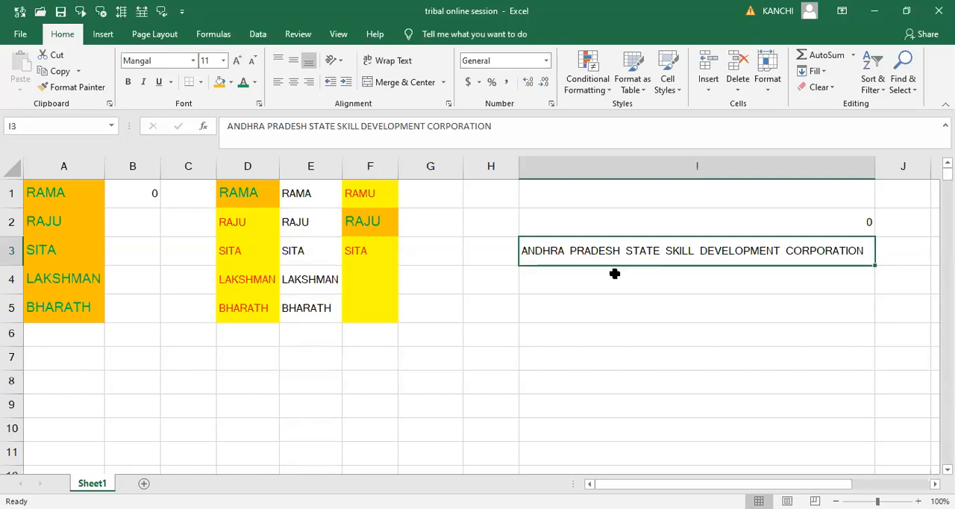
left_click(127, 82)
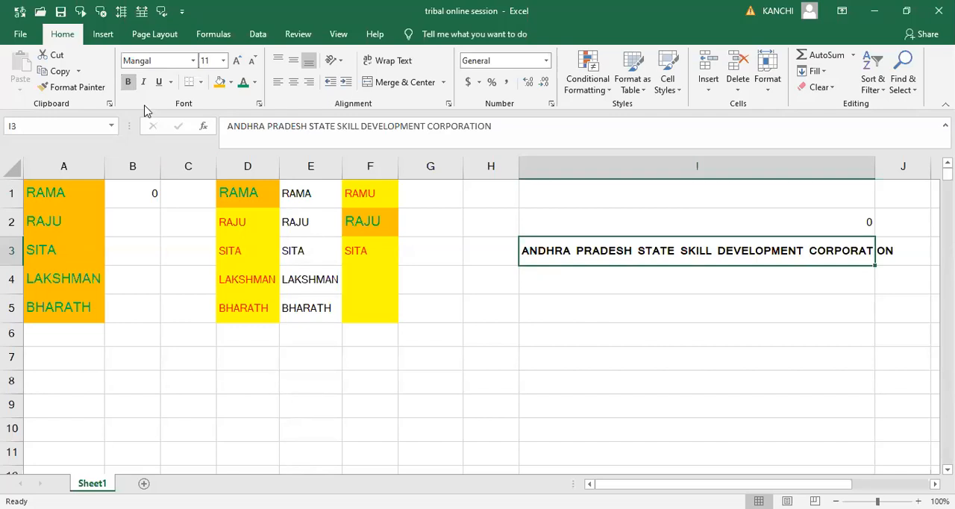
left_click(129, 81)
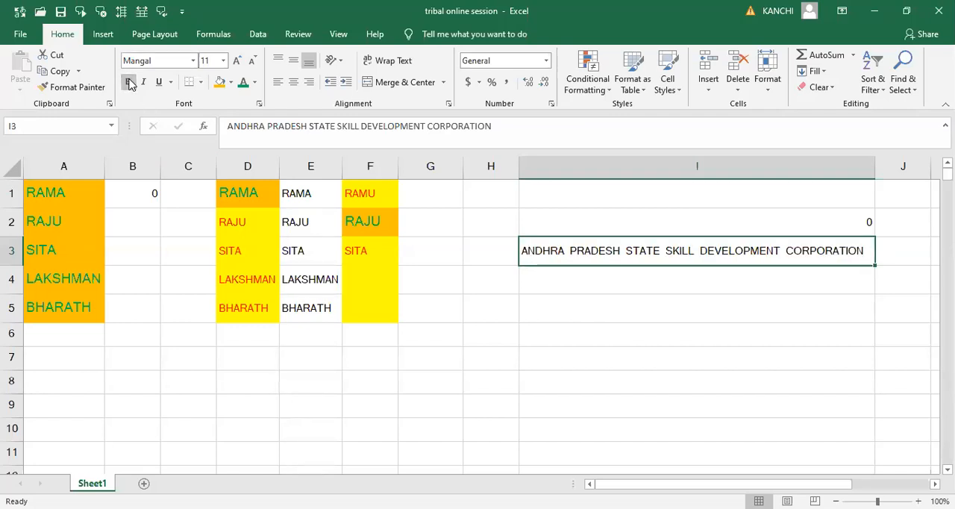
- Apply bold, italic and a single underline to the text in cell I3
left_click(129, 83)
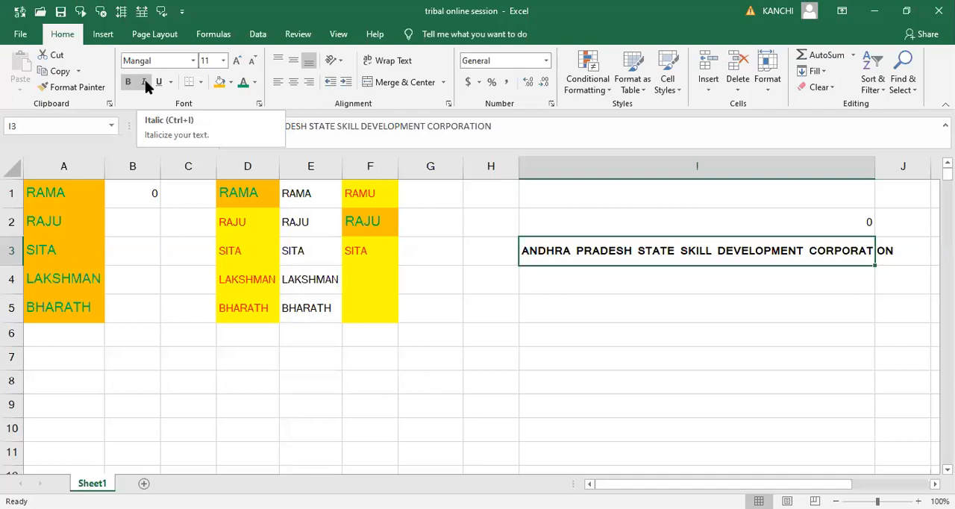
left_click(145, 79)
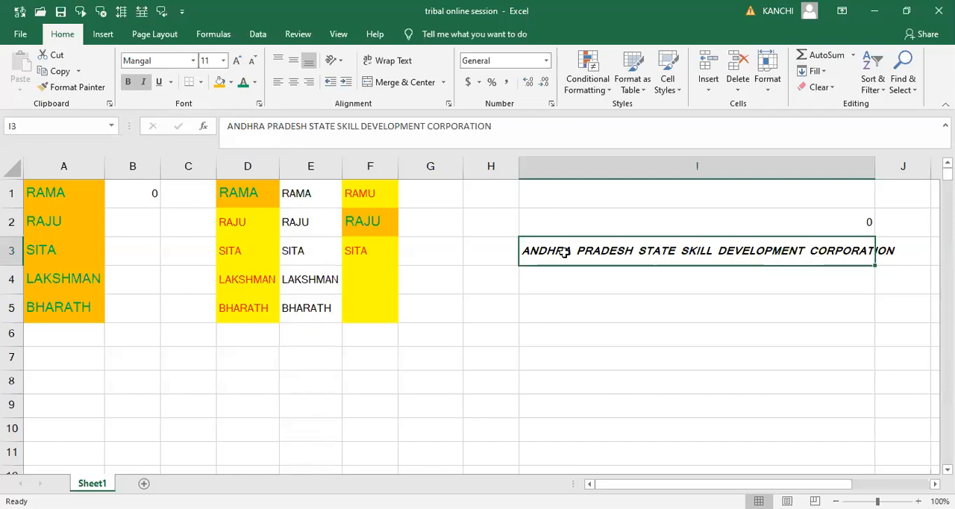
left_click(160, 83)
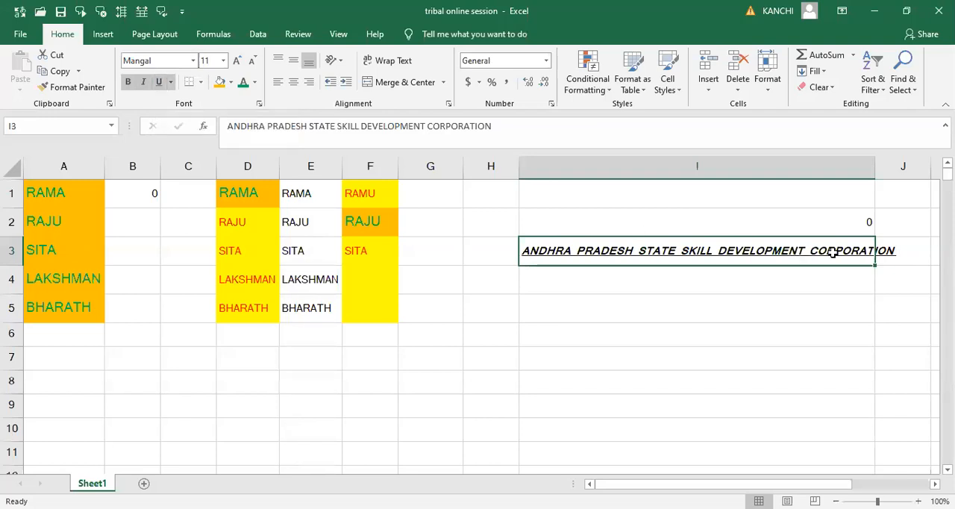
- Remove the underline, italic and bold formatting from the text in cell I3
left_click(159, 83)
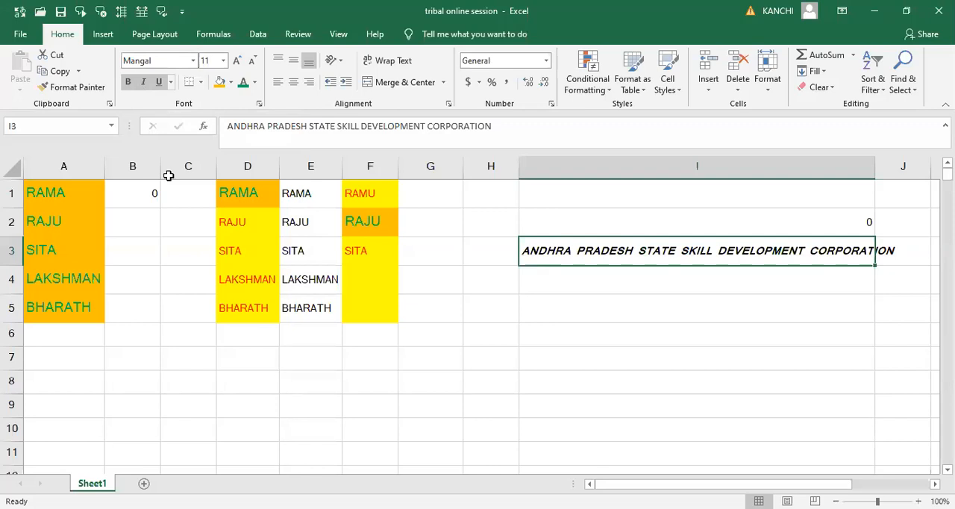
left_click(144, 85)
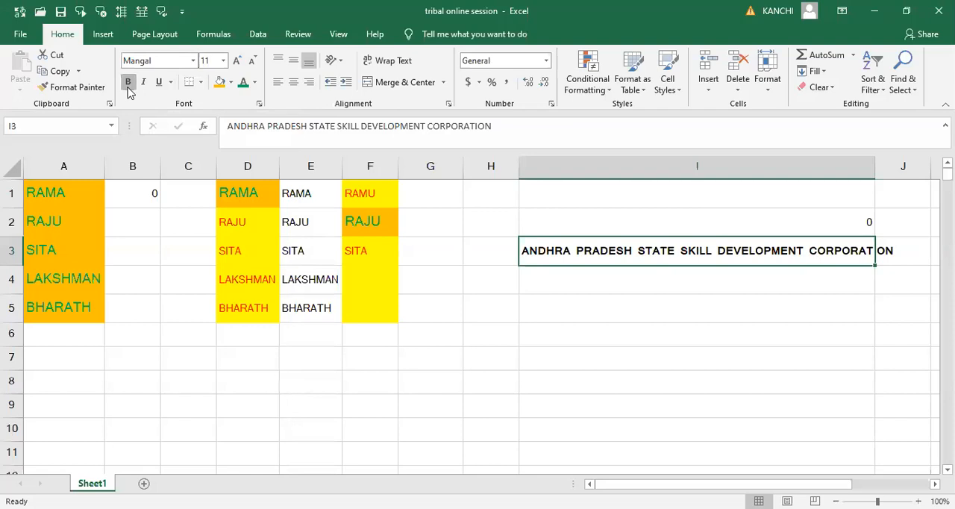
left_click(128, 84)
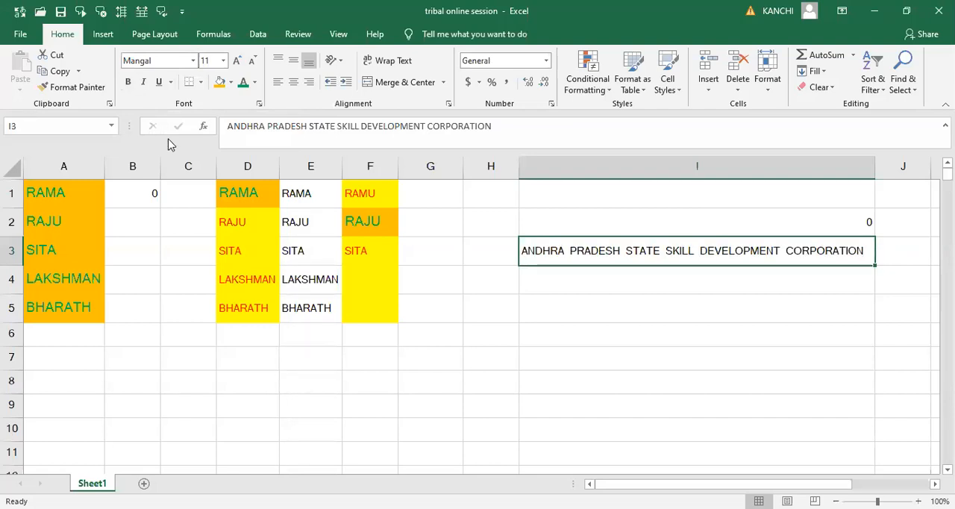
- Format the text in cell I3 as bold and italic with a double underline
left_click(128, 83)
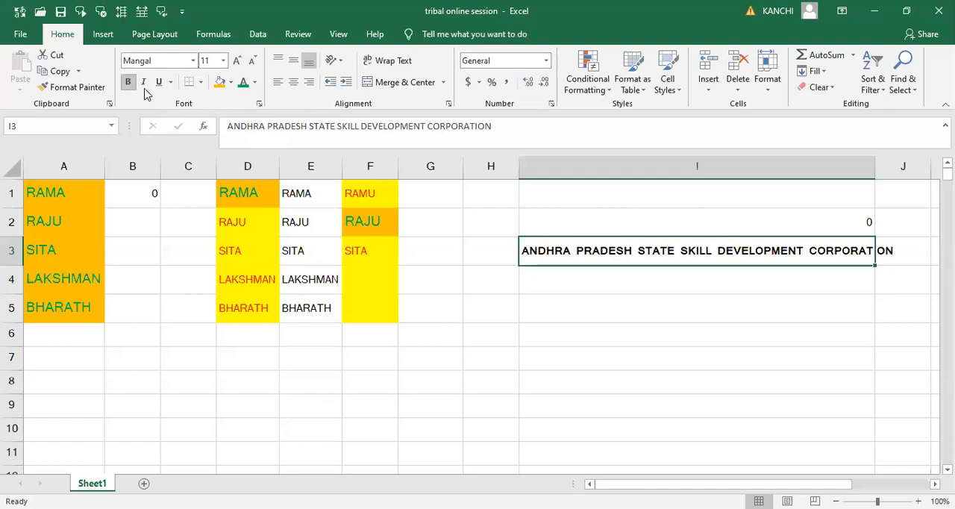
left_click(144, 84)
left_click(158, 88)
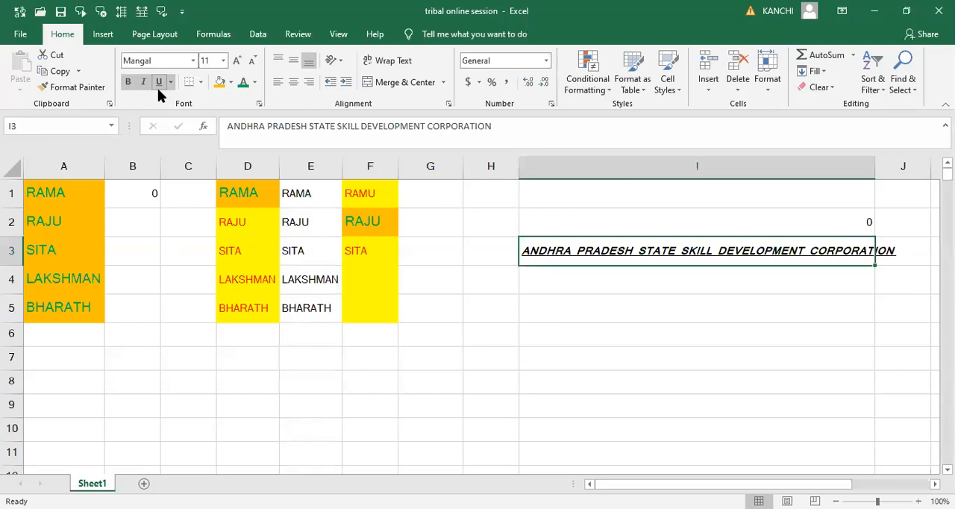
left_click(171, 82)
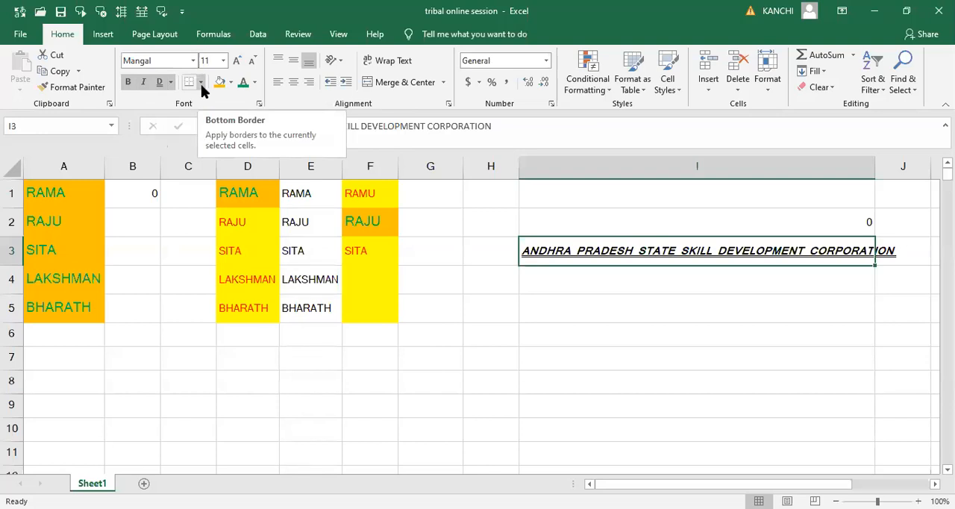
- Preview how the sheet will print and return to the worksheet
left_click(54, 202)
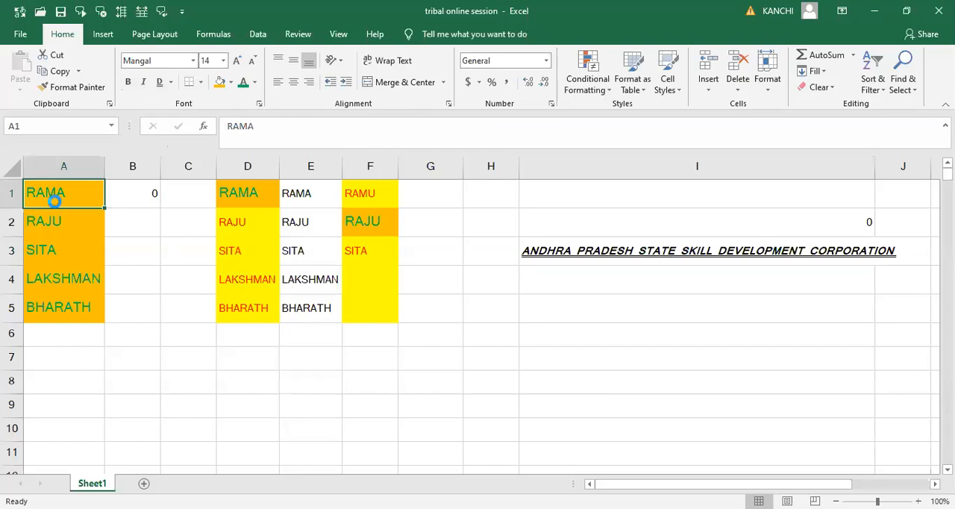
key("ctrl+p")
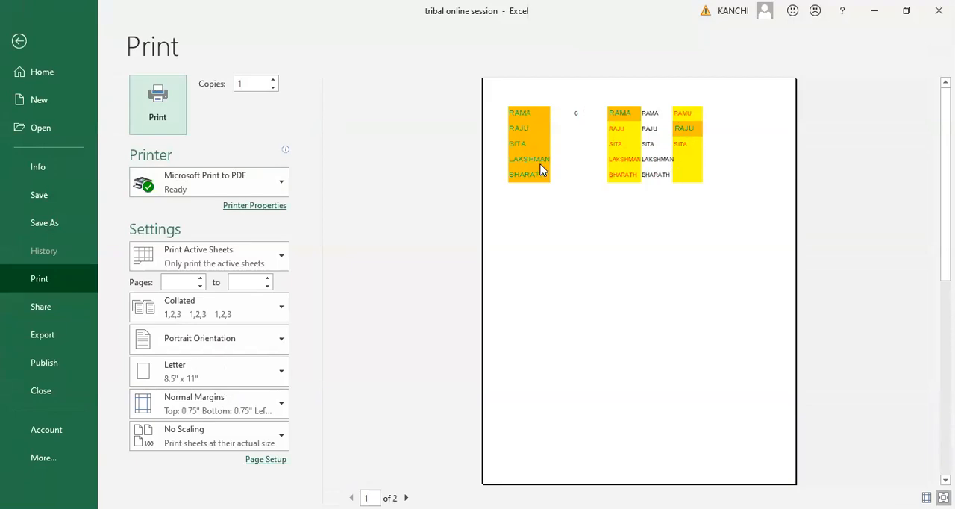
key("Escape")
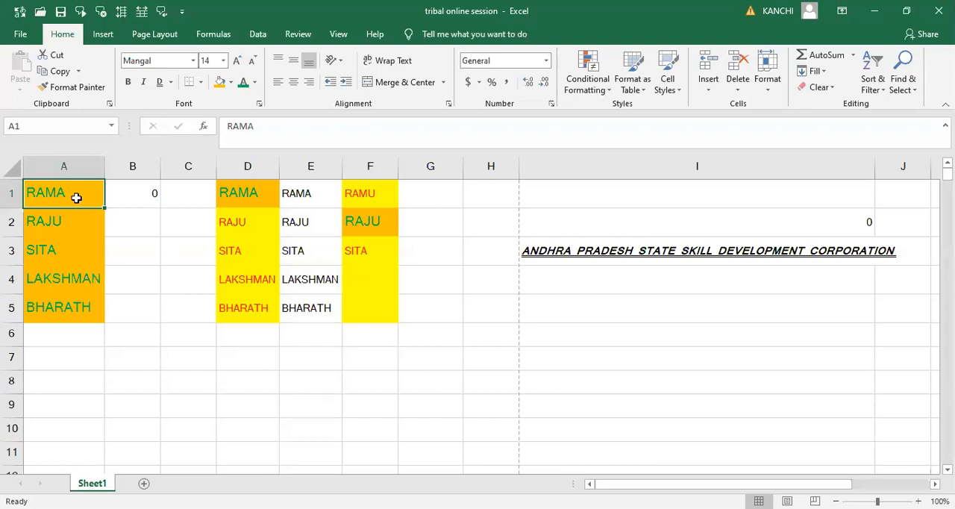
- Select the range A1:F5 and view the available border options without applying any
key("shift+Down")
key("shift+Down")
key("shift+Down")
key("shift+Down")
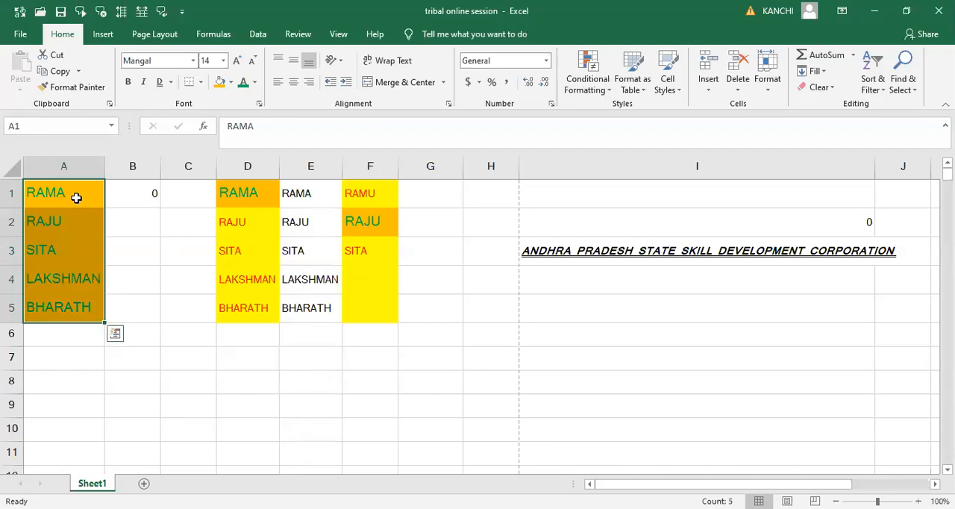
key("shift+Right")
key("shift+Right")
key("shift+Right")
key("shift+Right")
key("shift+Right")
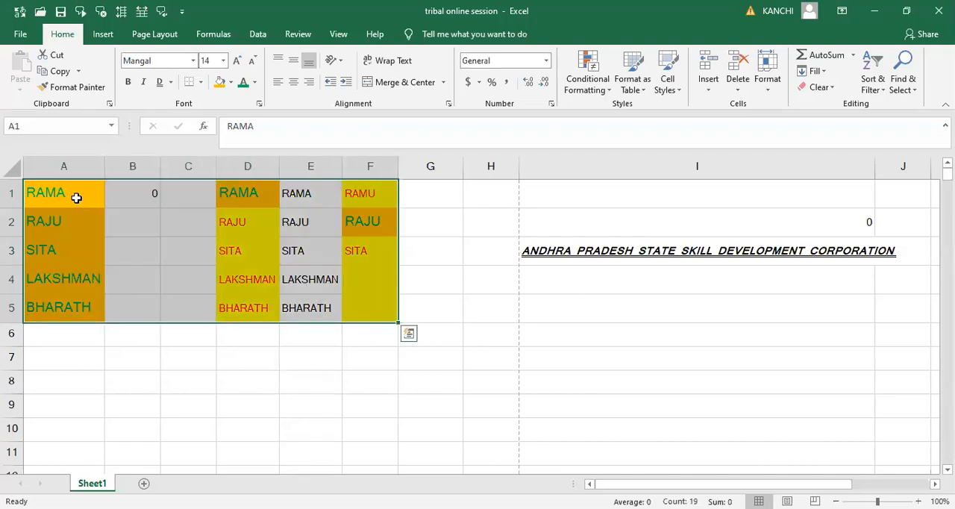
left_click(201, 83)
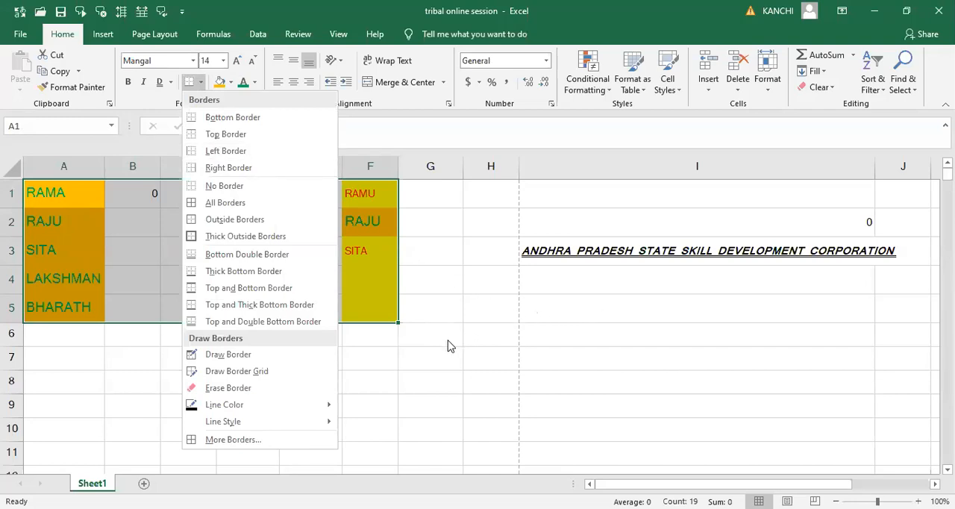
left_click(409, 388)
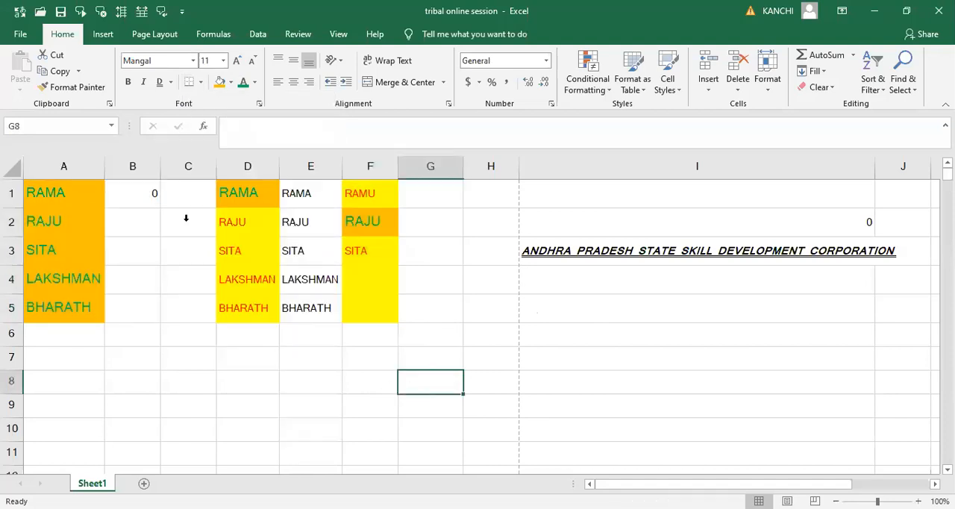
- Add a bottom border and a top border to cell G8
left_click(199, 83)
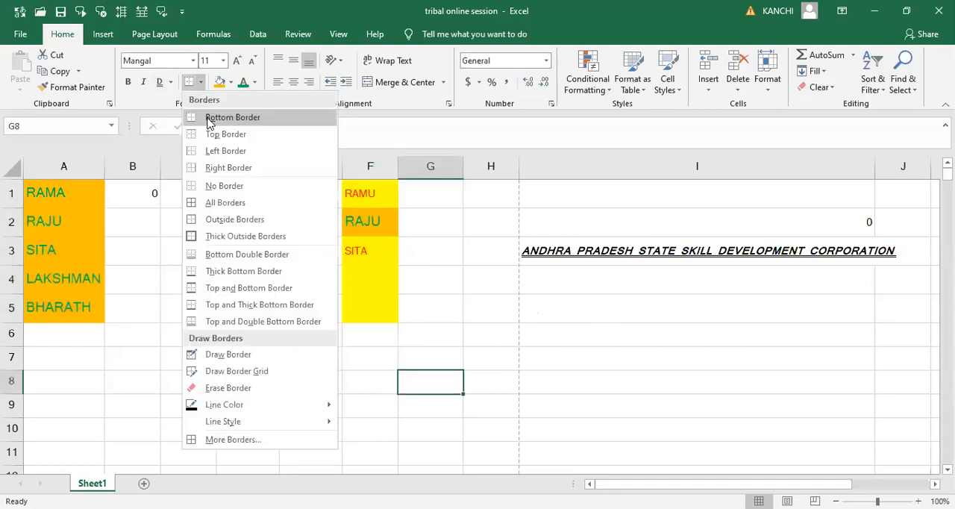
left_click(209, 118)
left_click(188, 359)
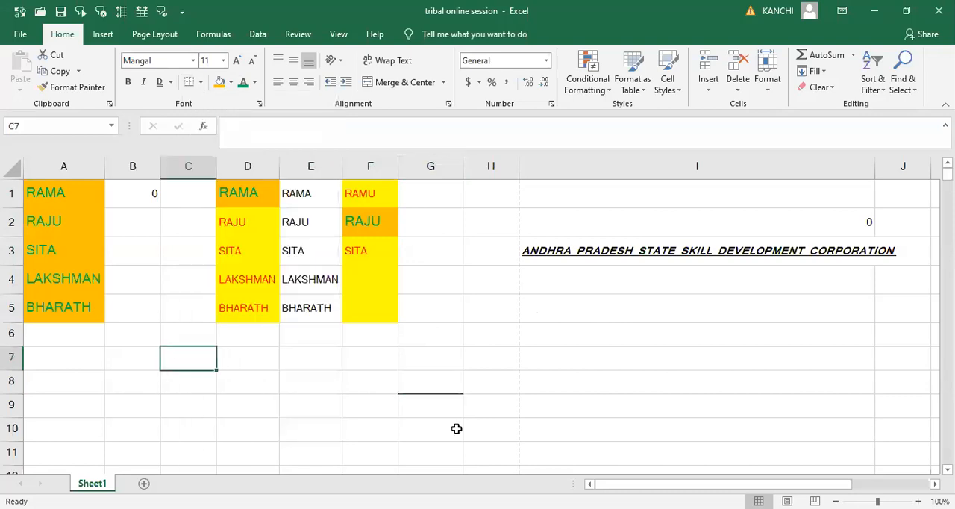
left_click(434, 383)
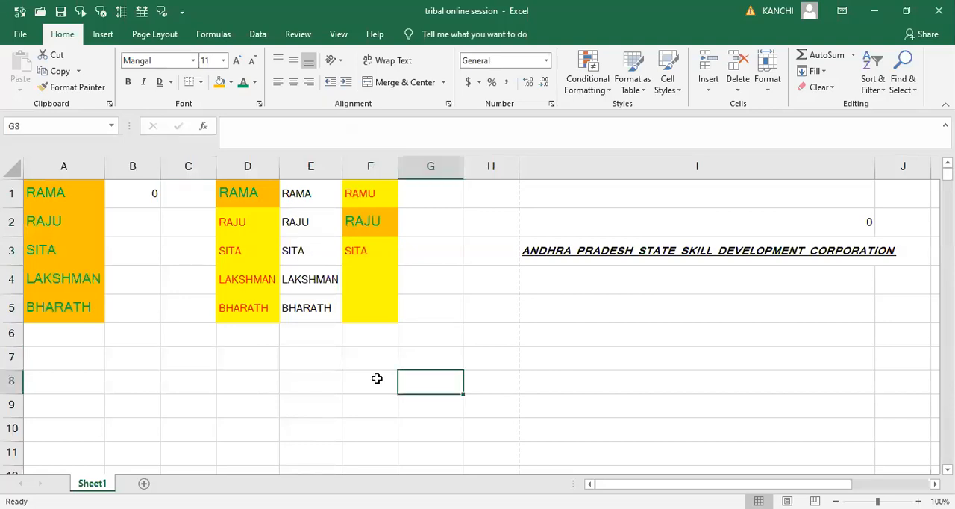
left_click(200, 82)
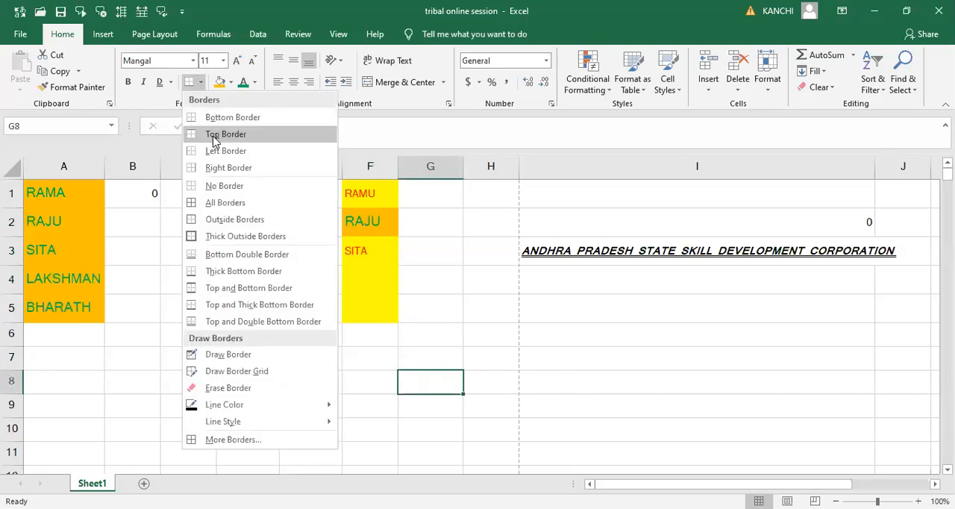
left_click(214, 134)
left_click(288, 354)
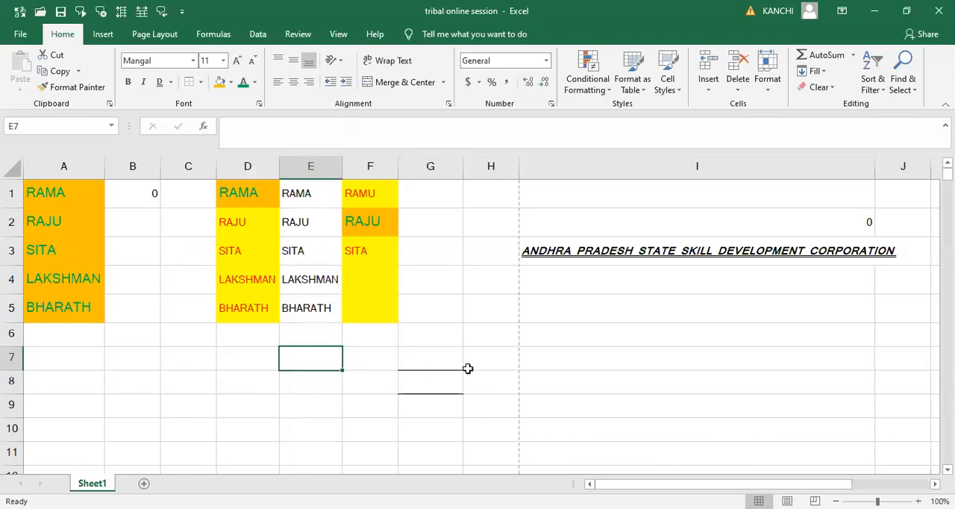
left_click(420, 378)
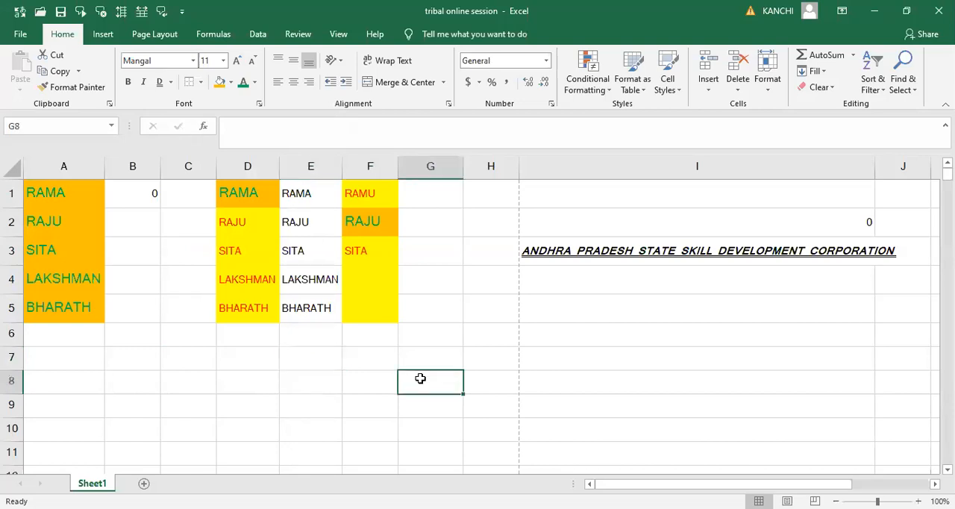
left_click(359, 388)
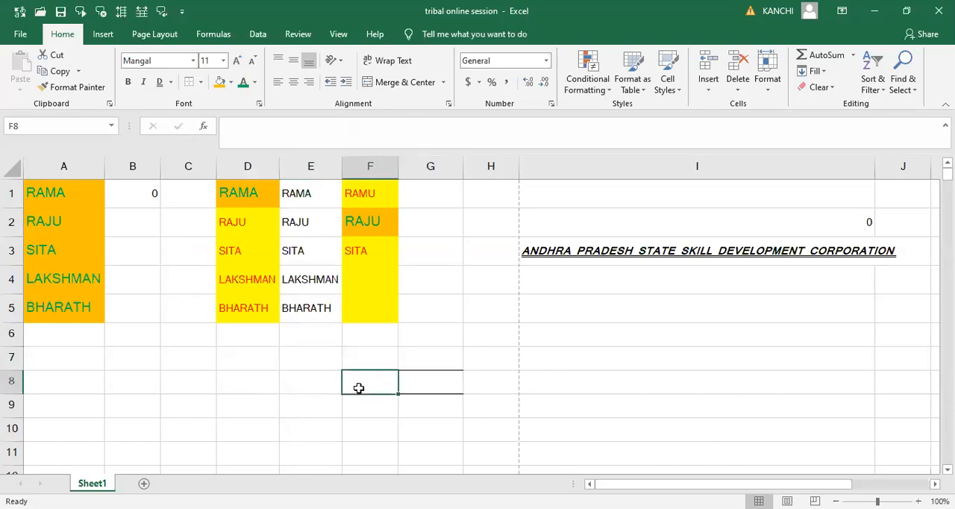
key("Left")
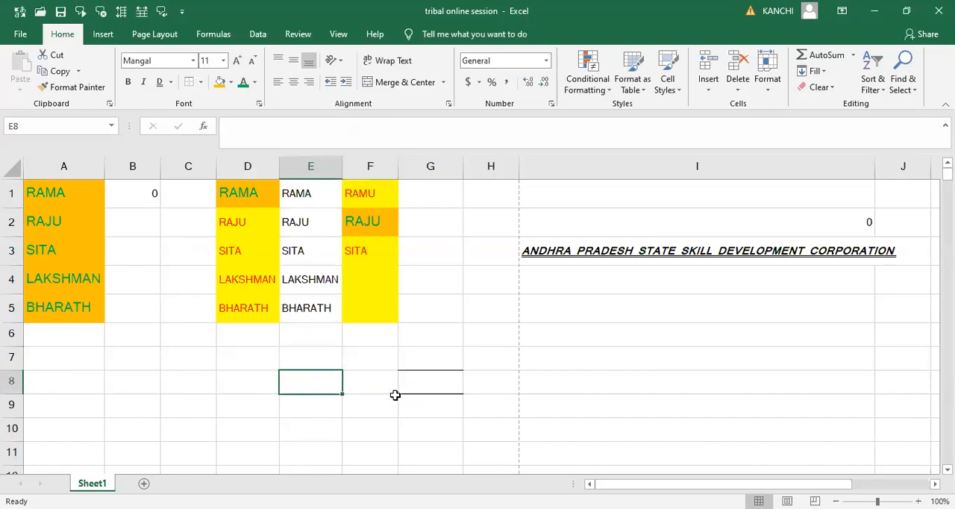
- Add a left border and a right border to cell G8 to complete its outline
left_click(441, 384)
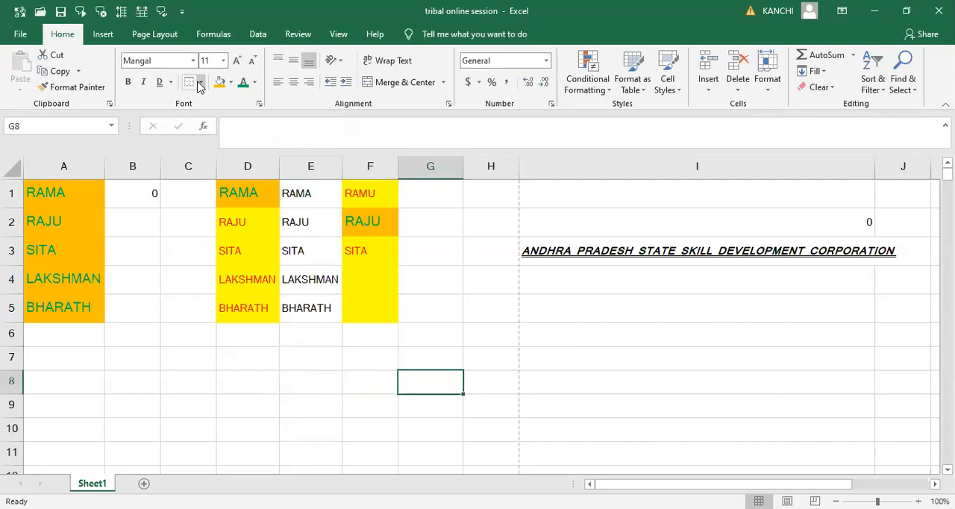
key("Left")
key("Left")
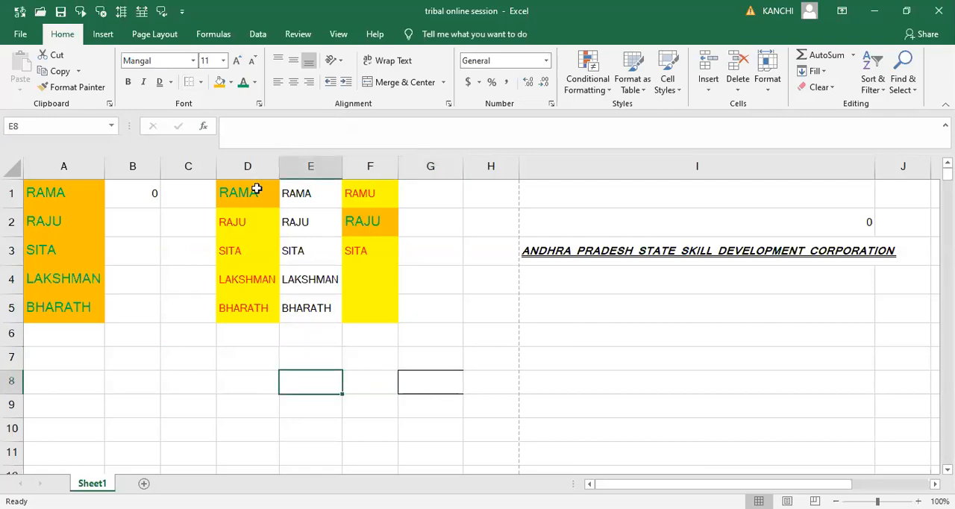
key("Right")
key("Right")
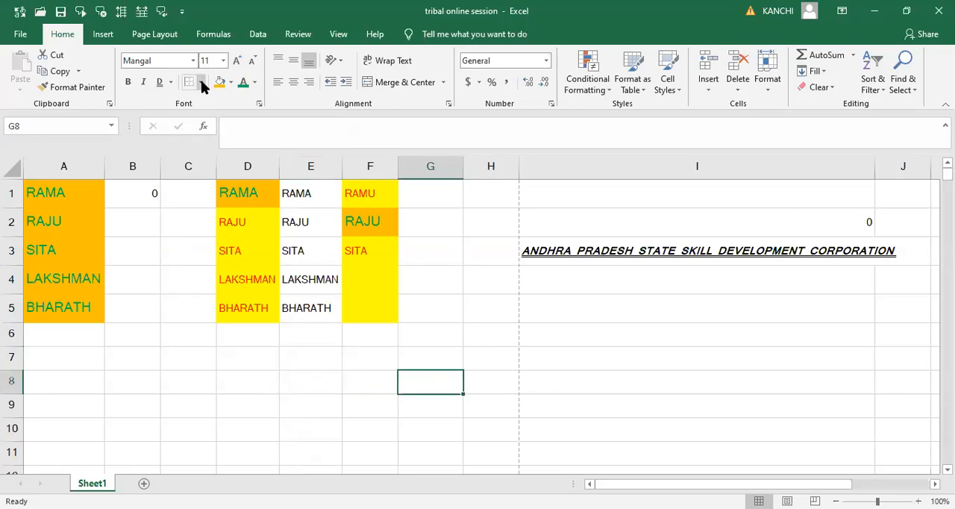
left_click(439, 403)
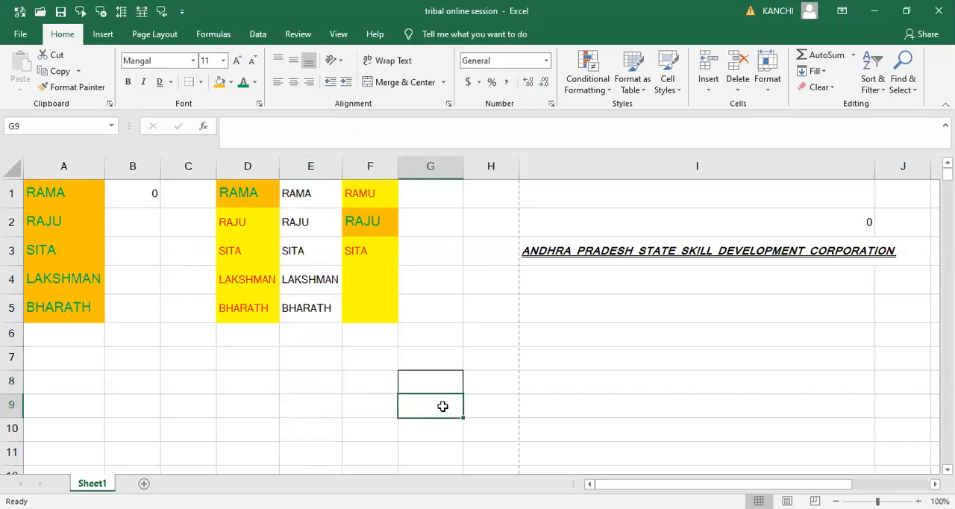
- Apply All Borders to cell E8
left_click(308, 375)
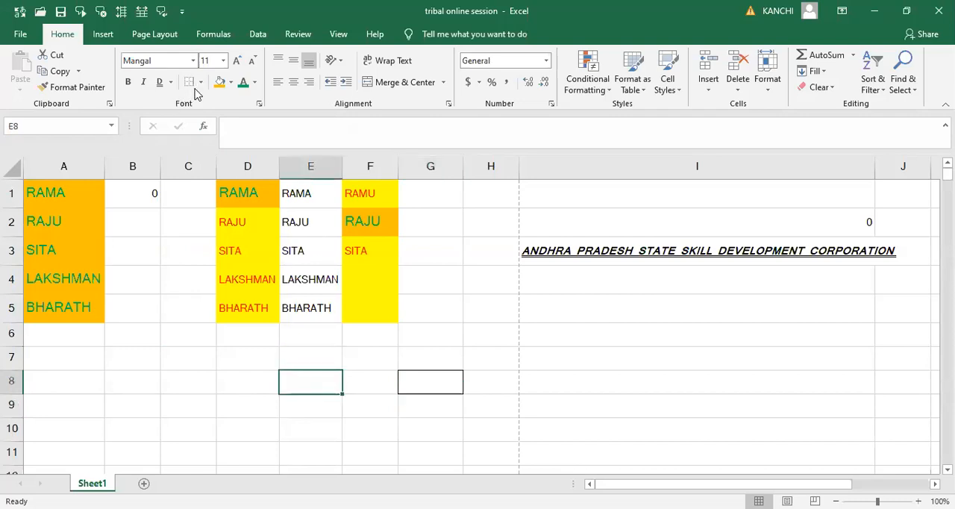
left_click(200, 84)
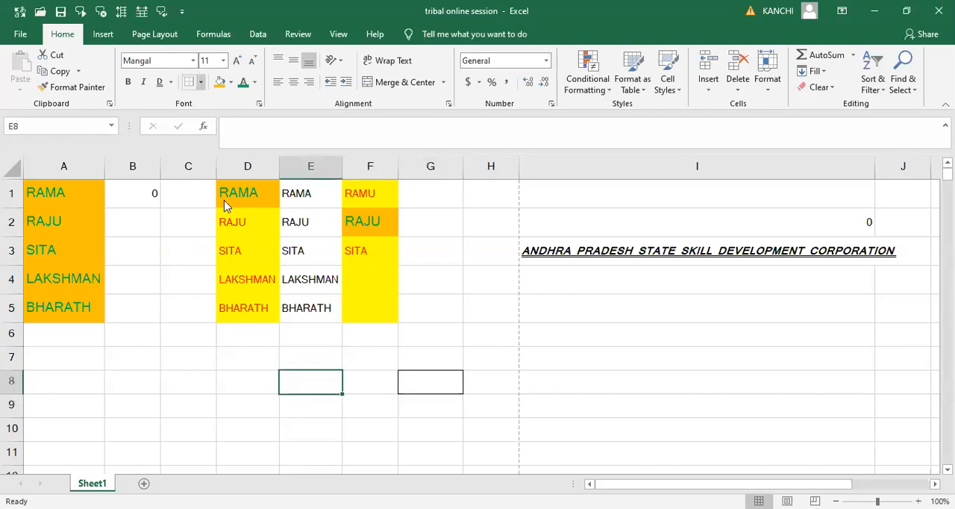
left_click(224, 203)
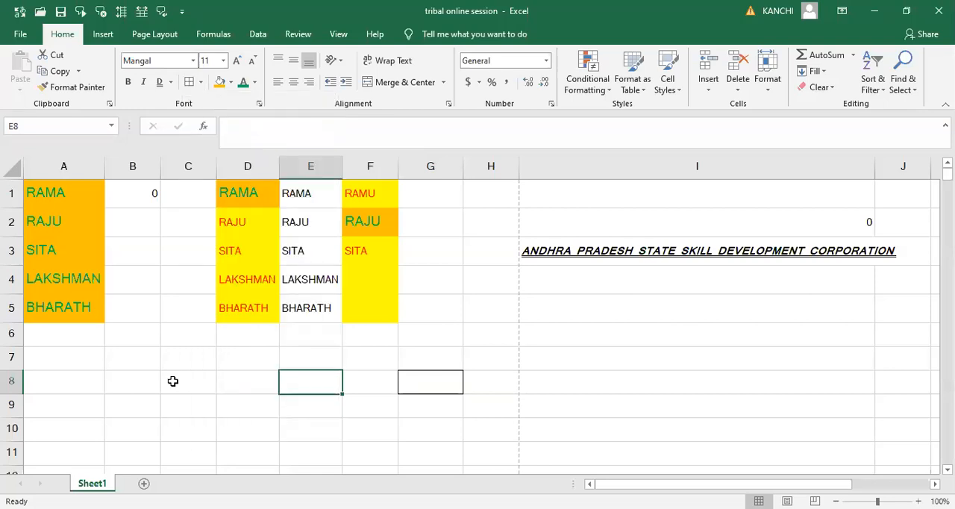
left_click(173, 381)
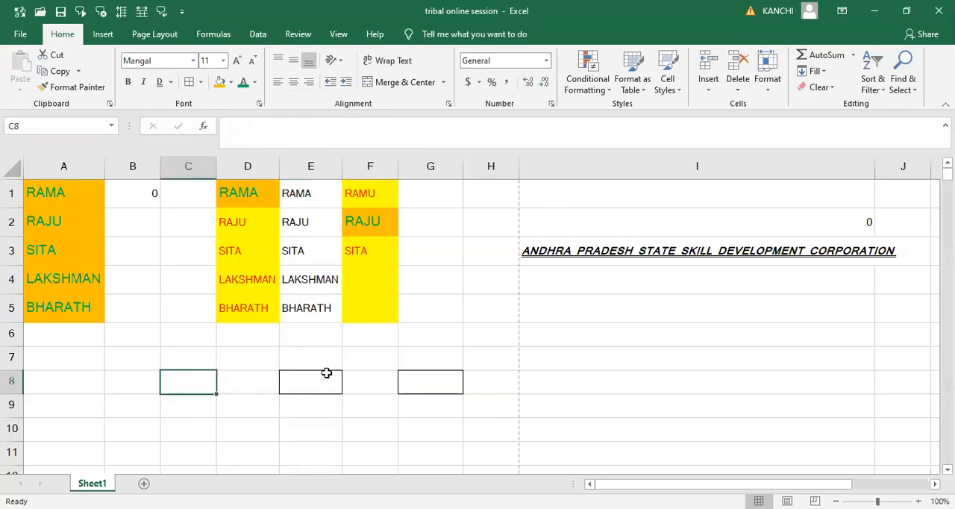
- Remove the borders from cell G8 with the No Border option
left_click(200, 82)
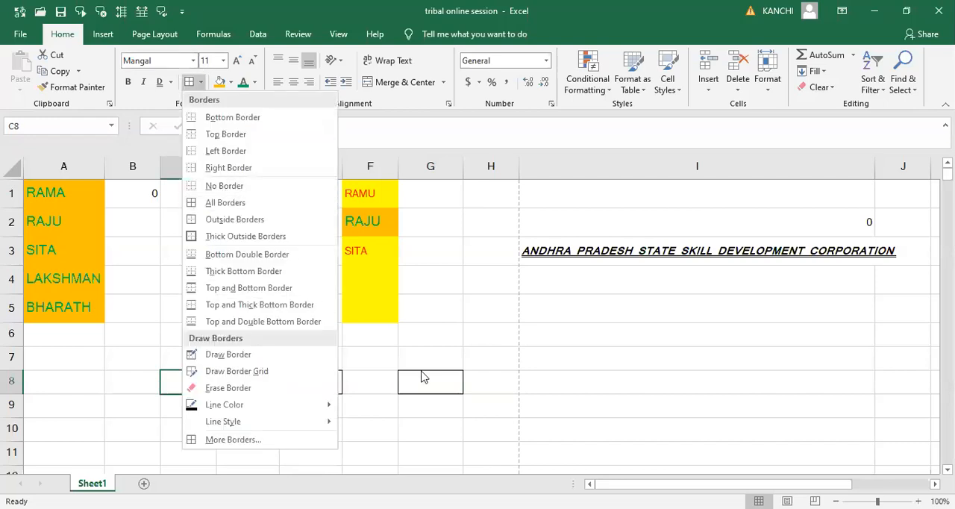
left_click(201, 84)
left_click(201, 84)
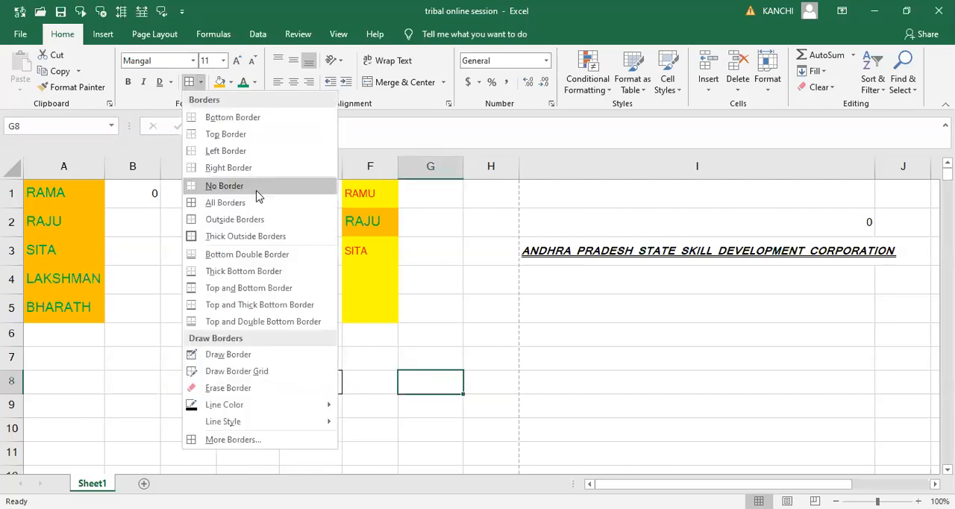
left_click(196, 388)
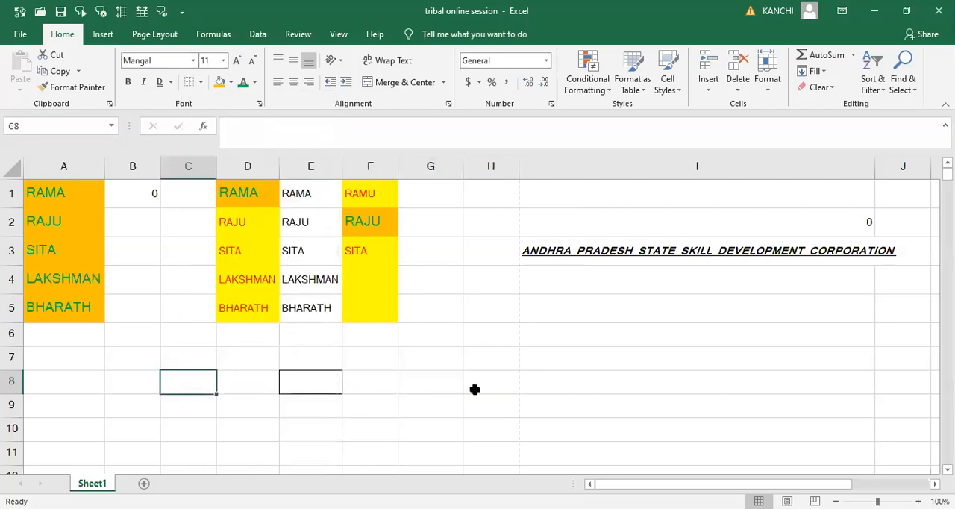
- Apply Thick Outside Borders to cell G8 and compare it with the bordered cell E8
left_click(417, 378)
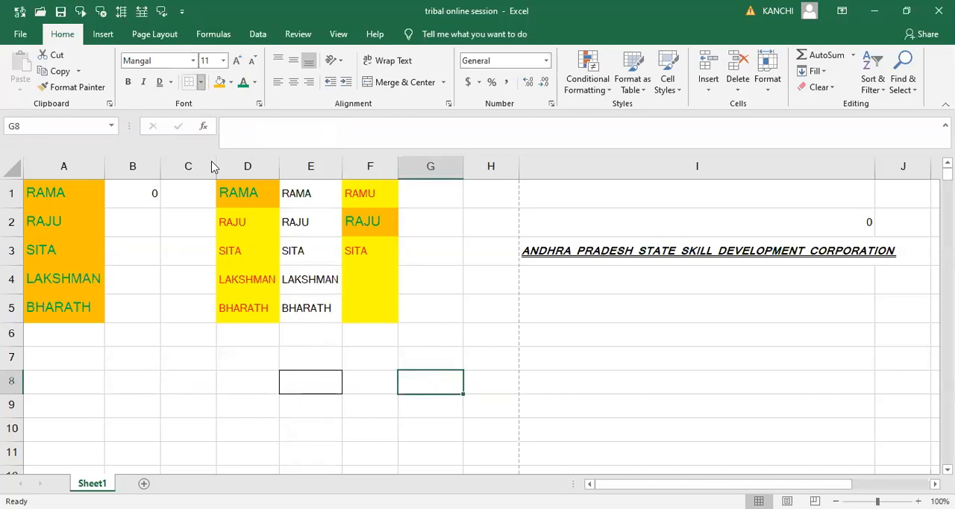
left_click(201, 84)
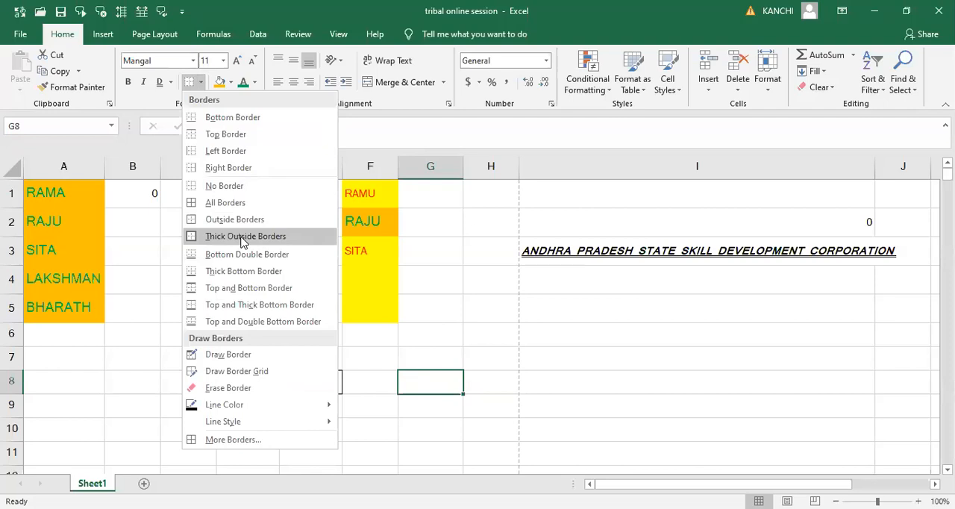
left_click(242, 238)
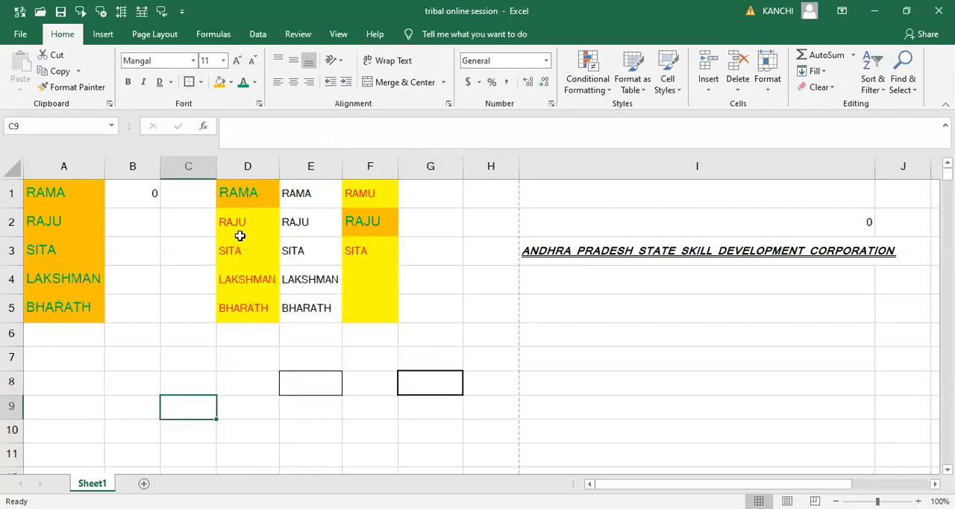
left_click(310, 381)
left_click(411, 380)
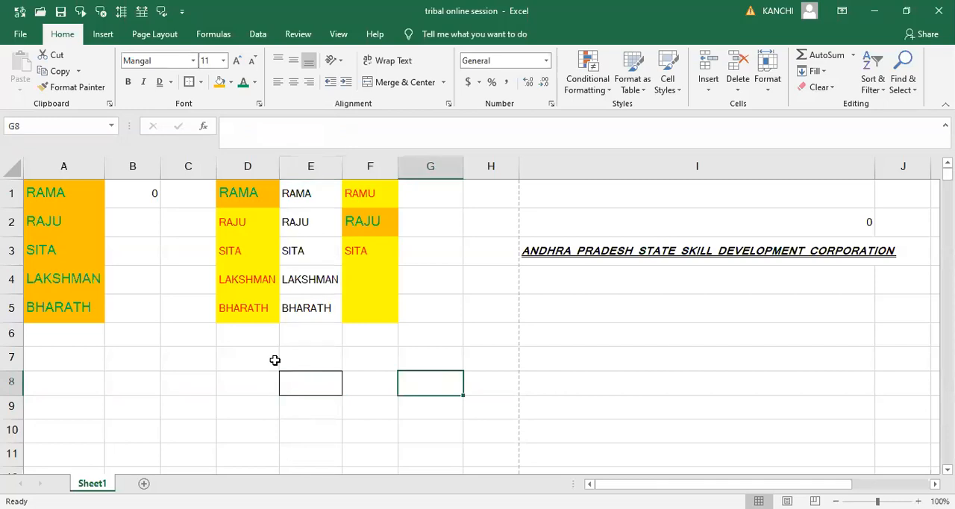
left_click(186, 372)
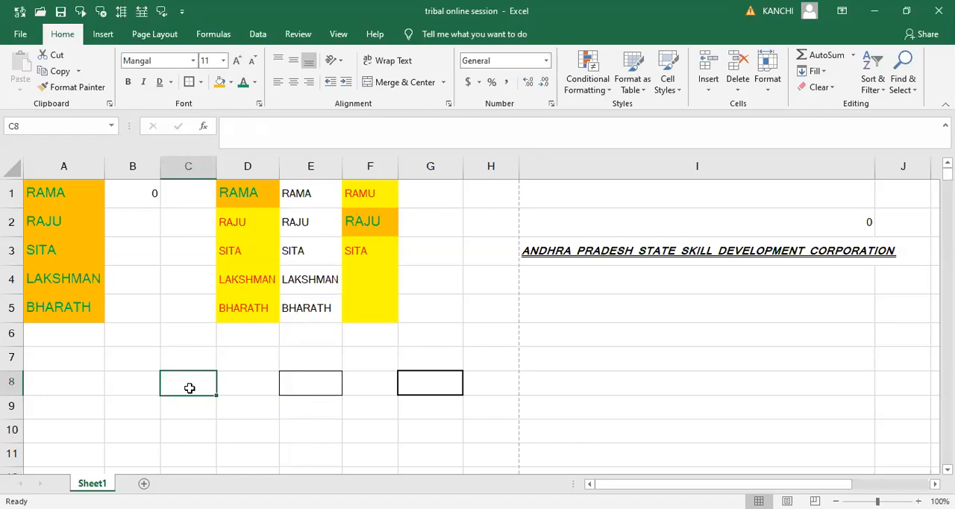
- Widen column C to about double its width and fill cell C8 with the standard orange color
left_click_drag(219, 169, 286, 163)
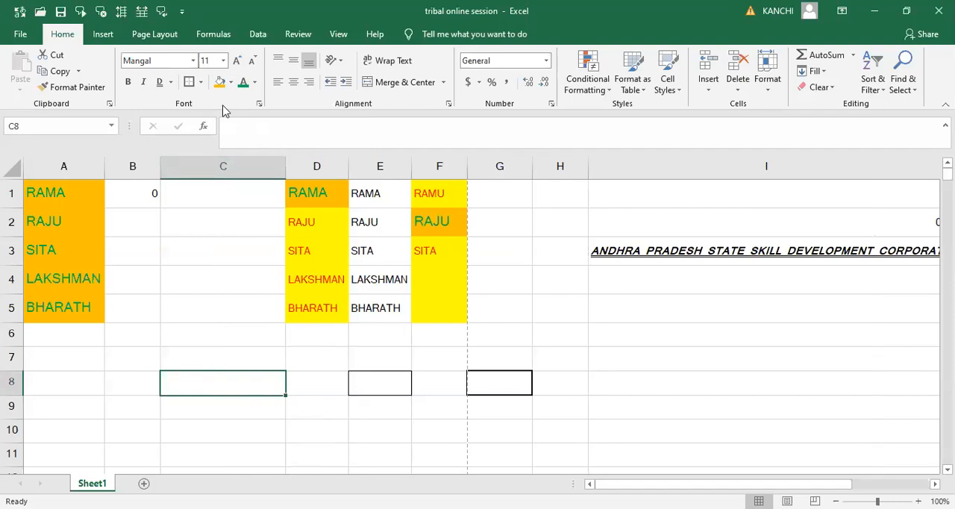
left_click(231, 85)
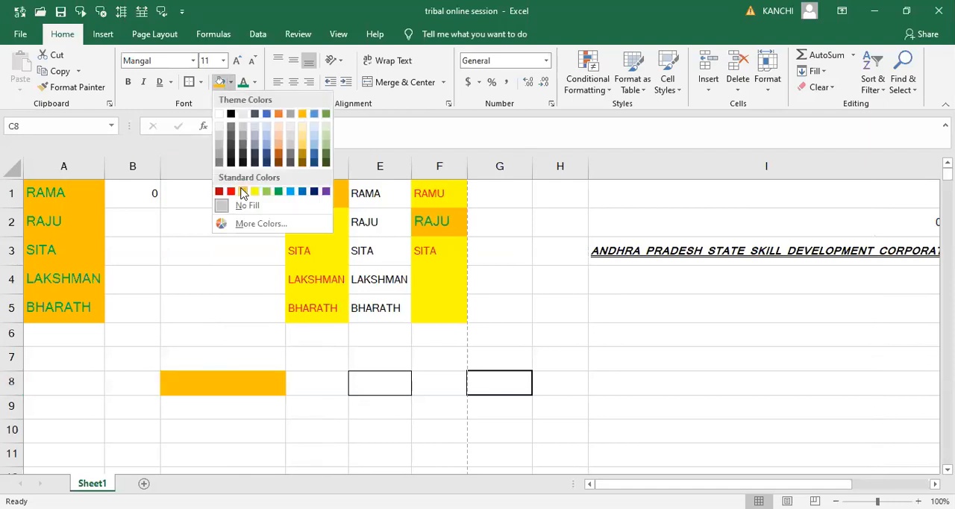
left_click(242, 193)
- Fill cell C9 with white and cell C10 with the darkest green theme color
left_click(196, 412)
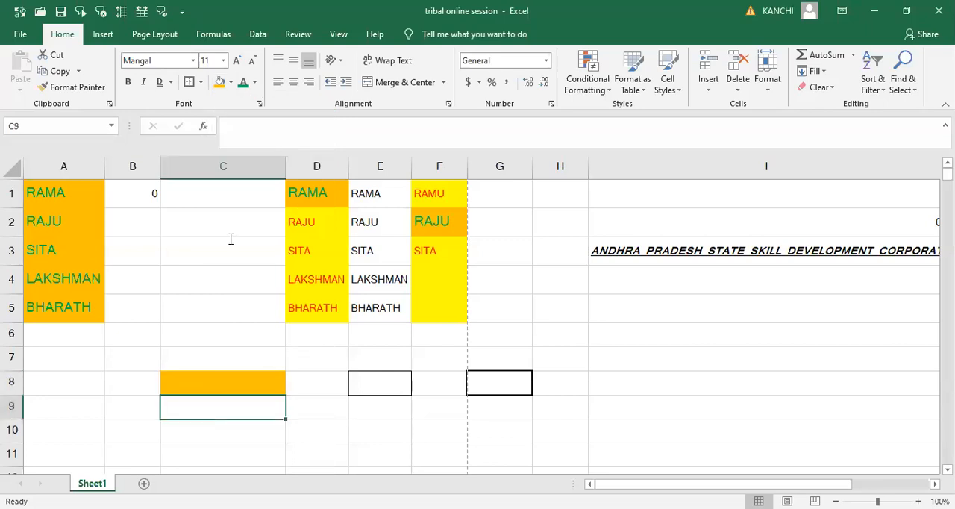
left_click(231, 84)
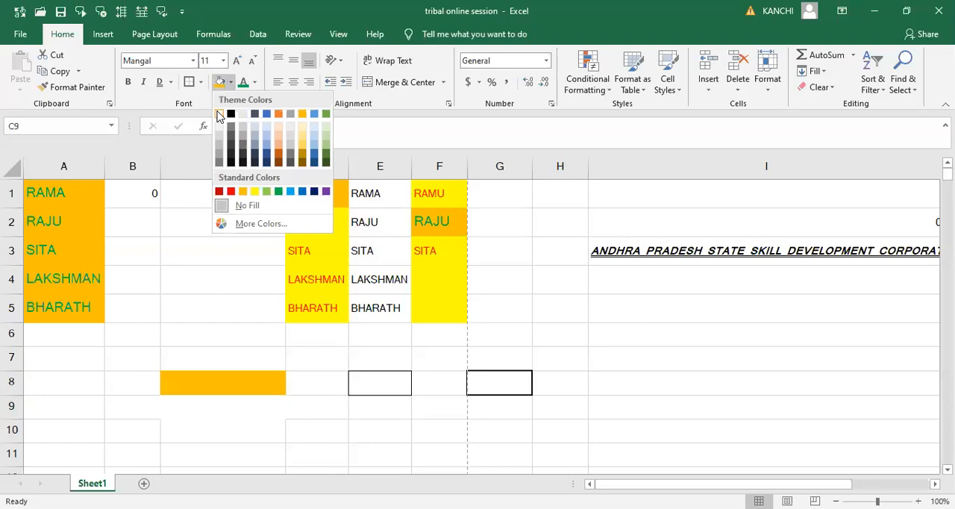
left_click(219, 114)
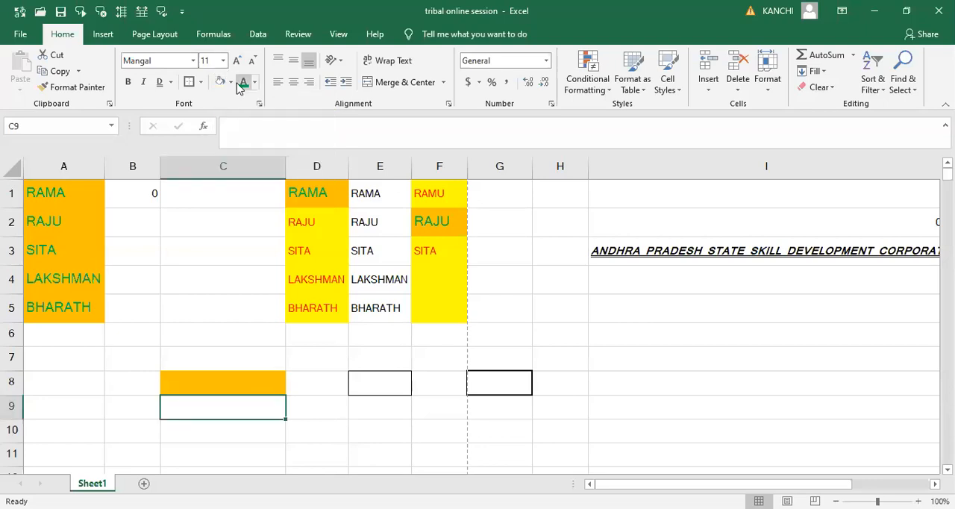
left_click(222, 423)
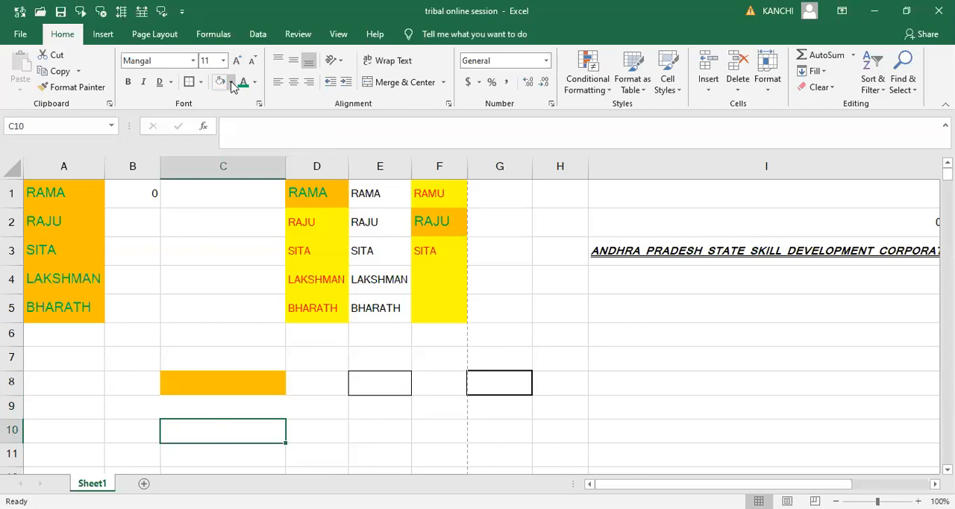
left_click(326, 165)
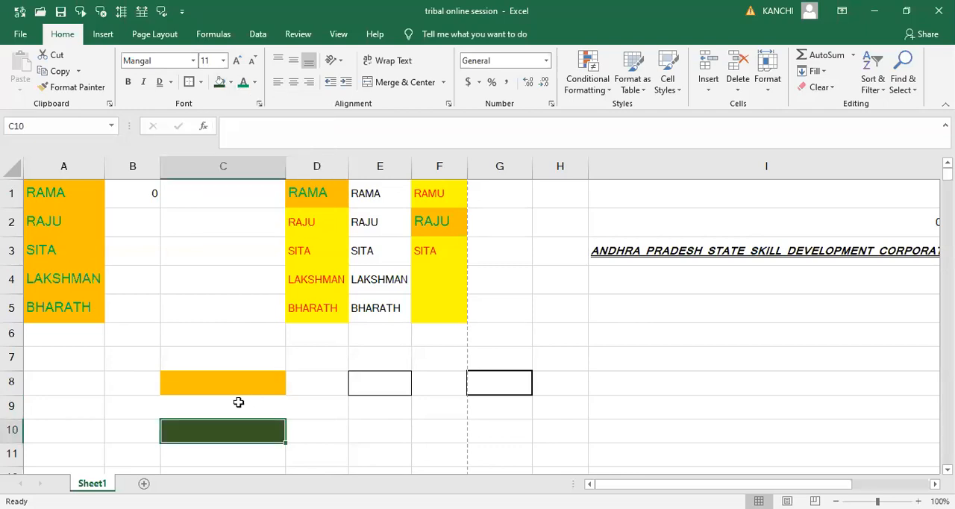
left_click(221, 411)
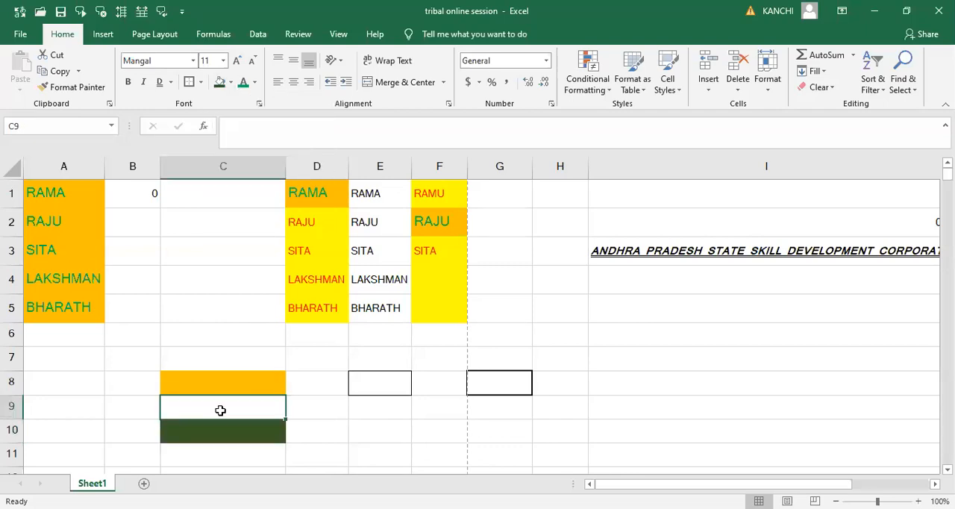
left_click(324, 422)
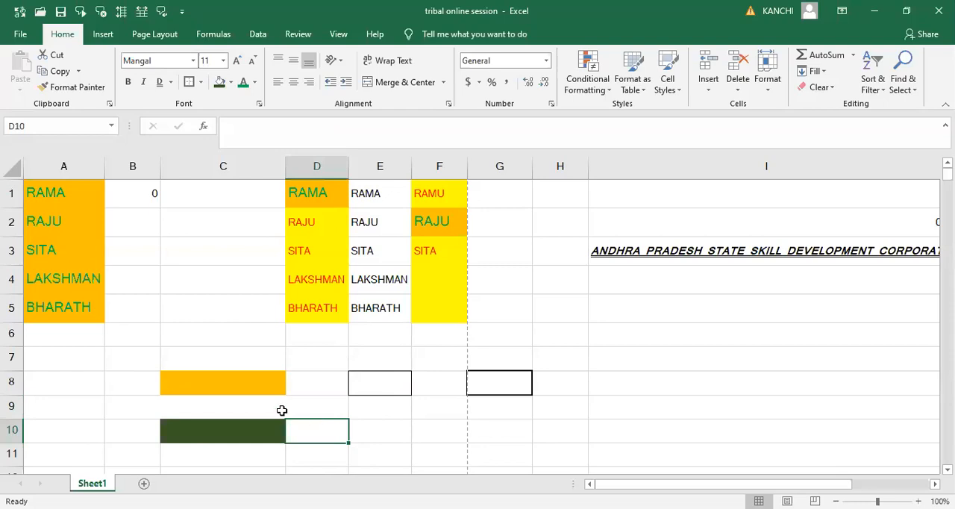
- Apply Thick Outside Borders around the range C8:C10
left_click(199, 385)
key("shift+Down")
key("shift+Down")
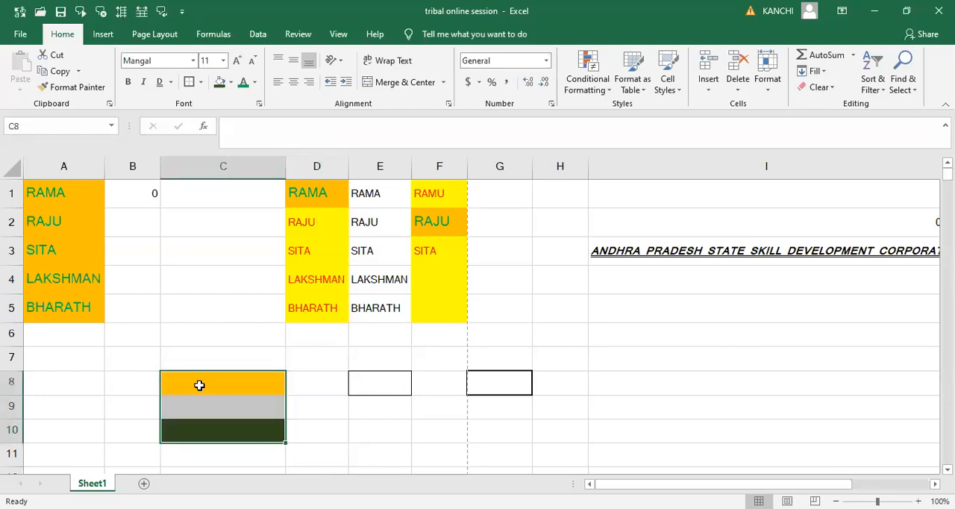
left_click(190, 82)
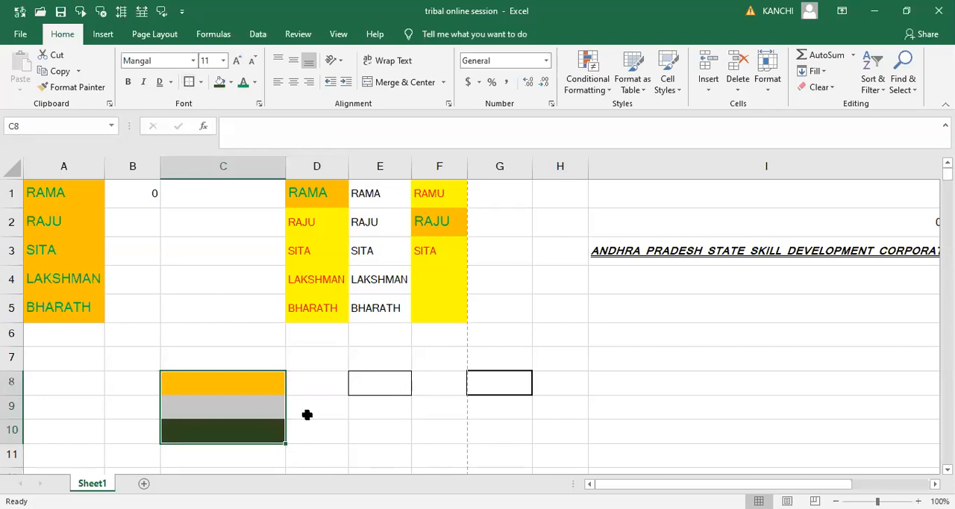
left_click(361, 445)
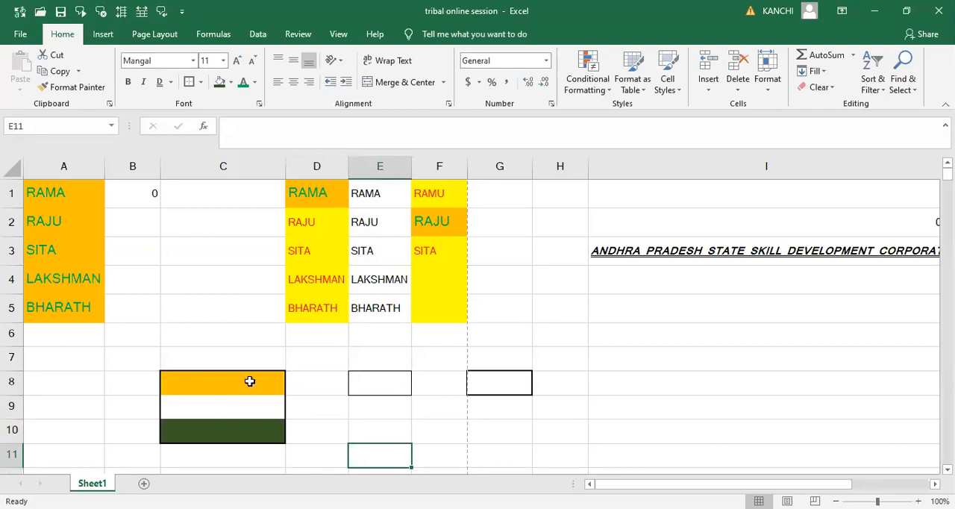
- Change the fill of cell C9 to standard red and of cell C8 to standard light green
left_click(234, 408)
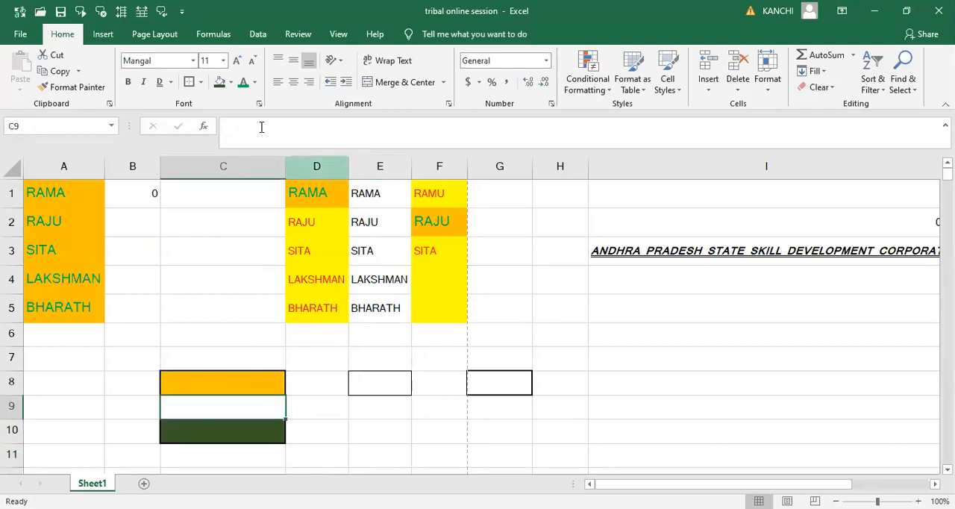
left_click(232, 83)
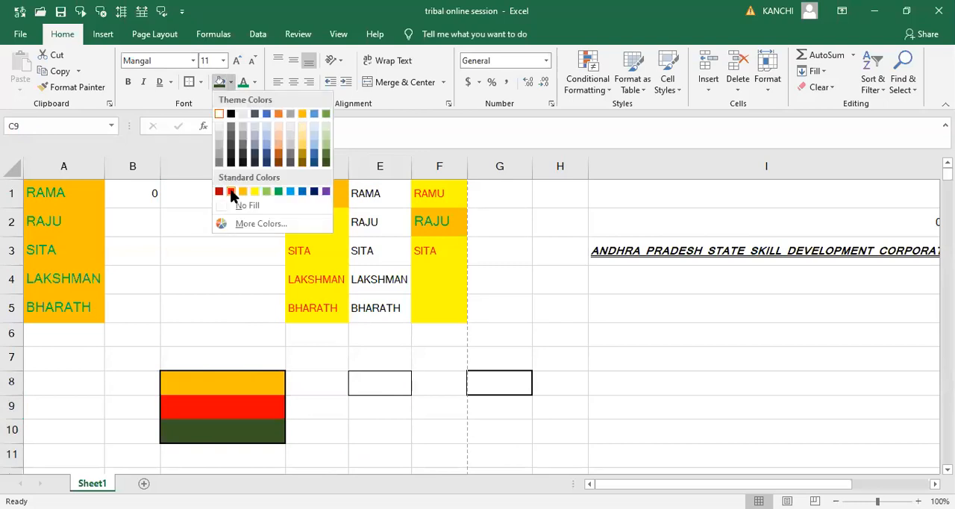
left_click(232, 192)
left_click(212, 379)
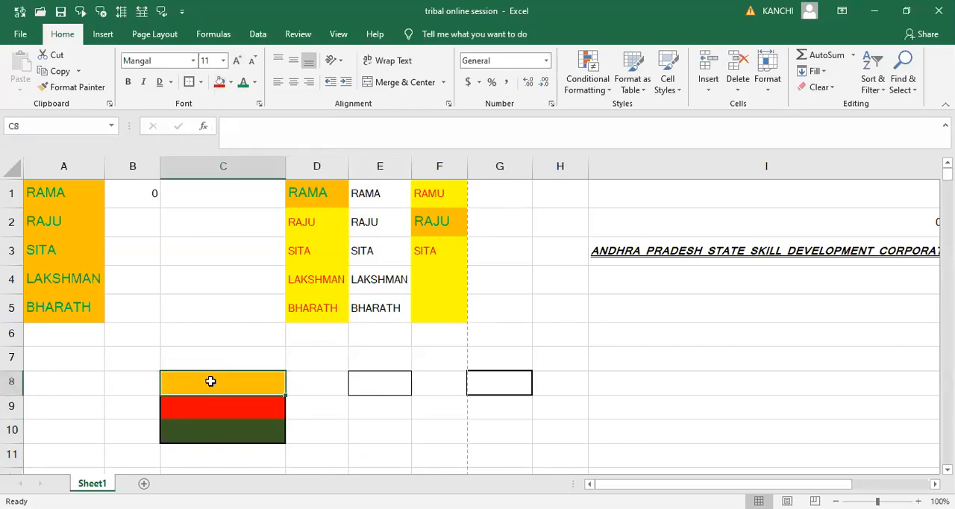
left_click(231, 82)
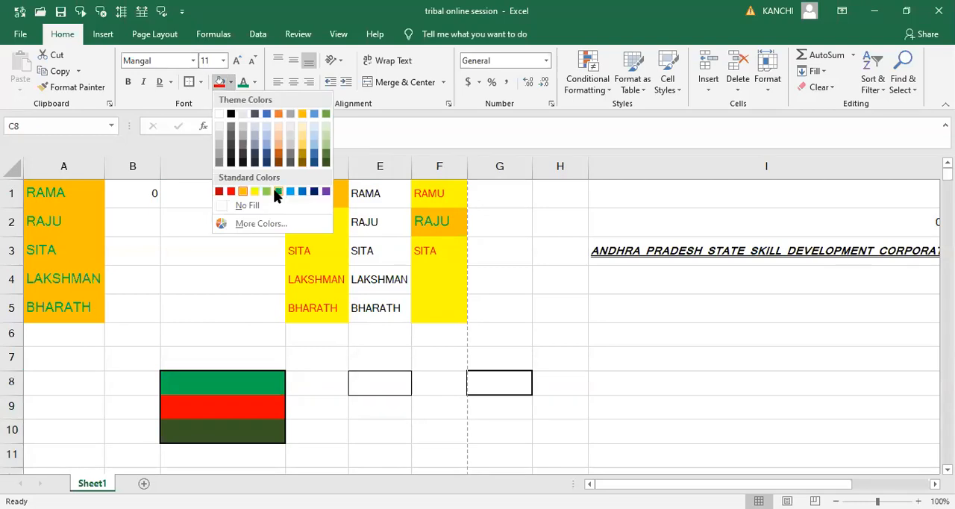
left_click(266, 192)
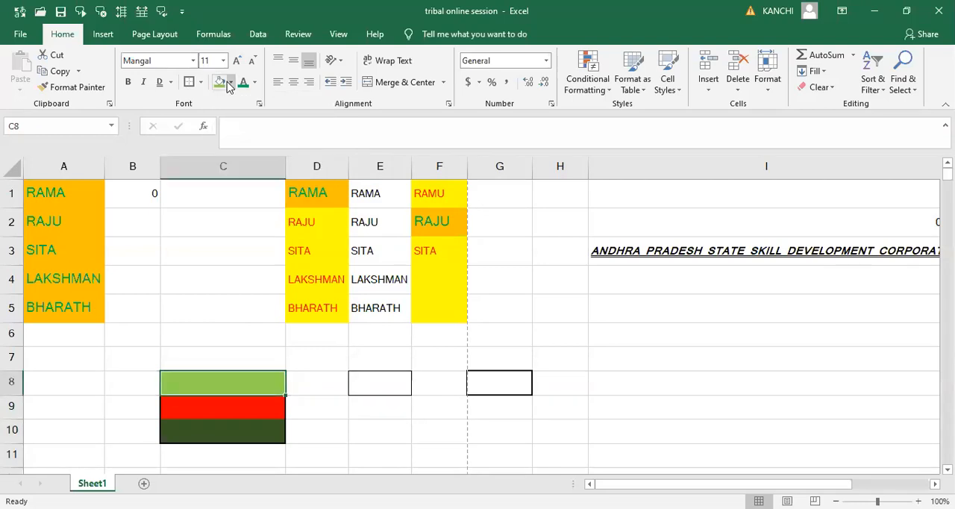
left_click(329, 424)
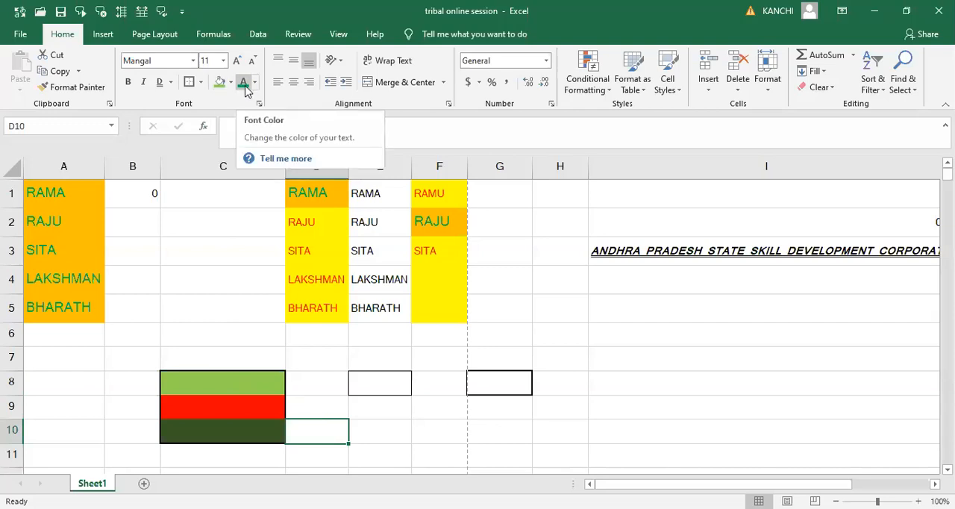
- Color the text in cell I3 with the standard light blue
left_click(674, 260)
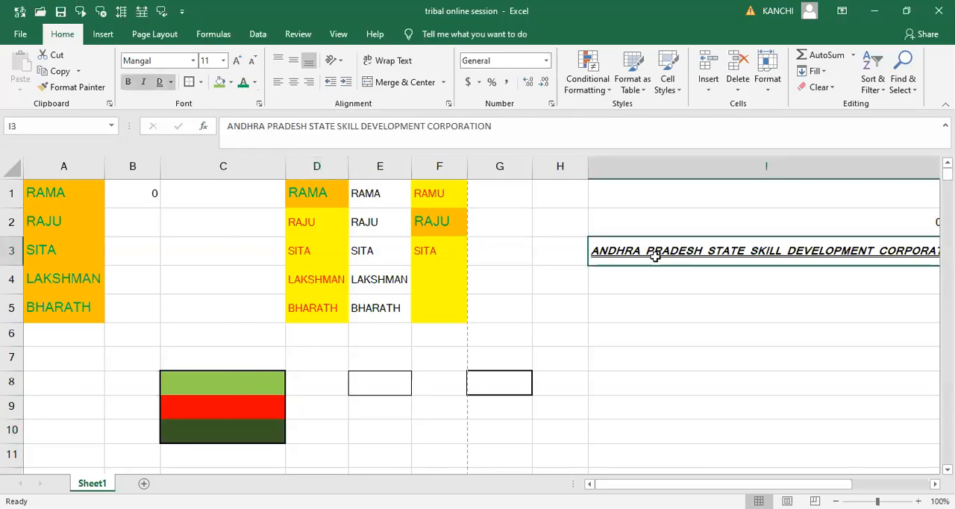
left_click(255, 84)
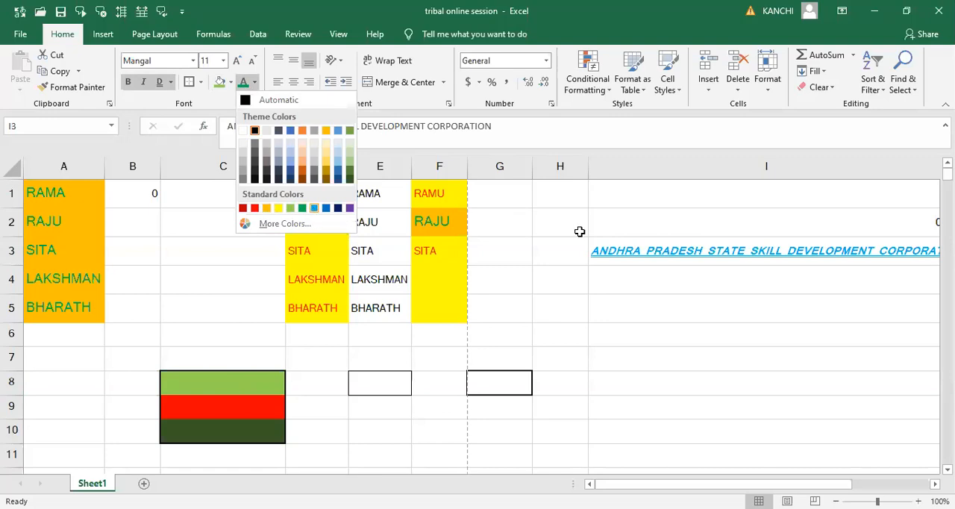
left_click(607, 239)
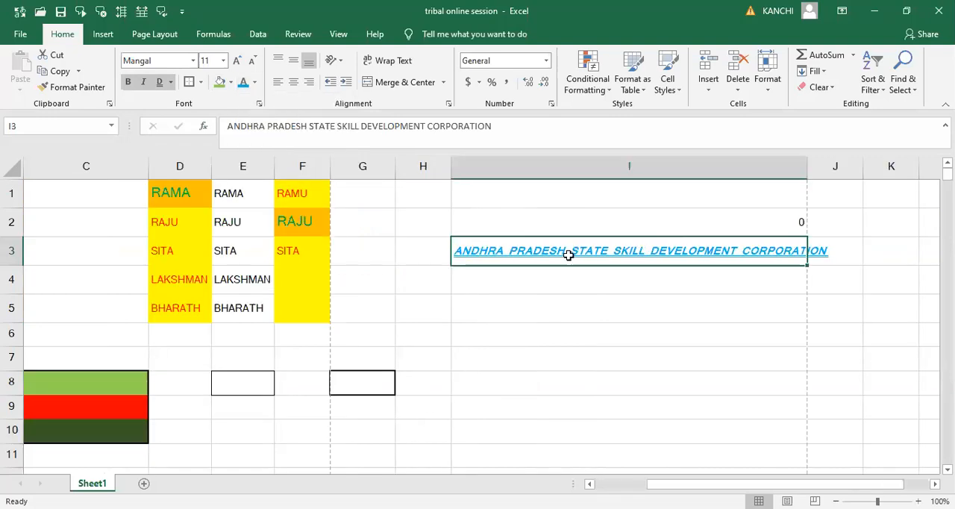
- Change the font color of the text in cell I3 to standard purple
left_click(255, 84)
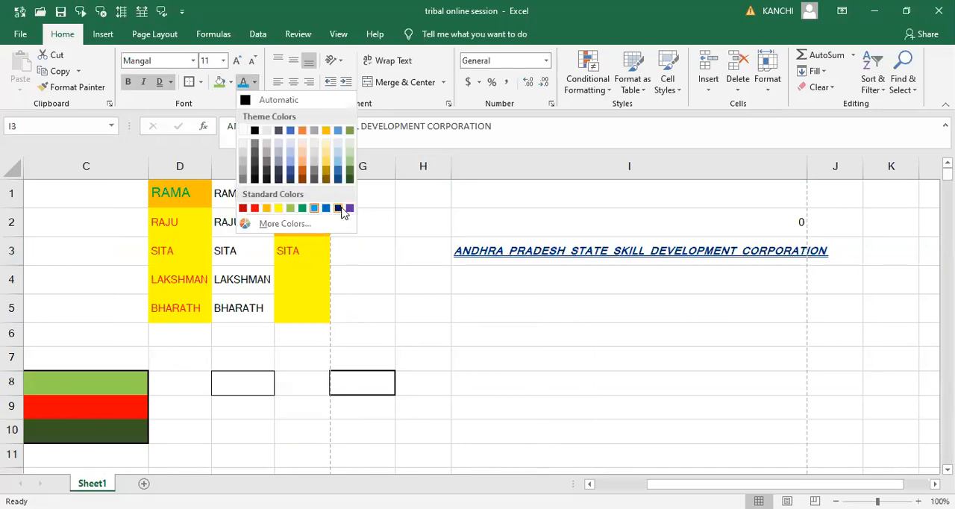
left_click(349, 209)
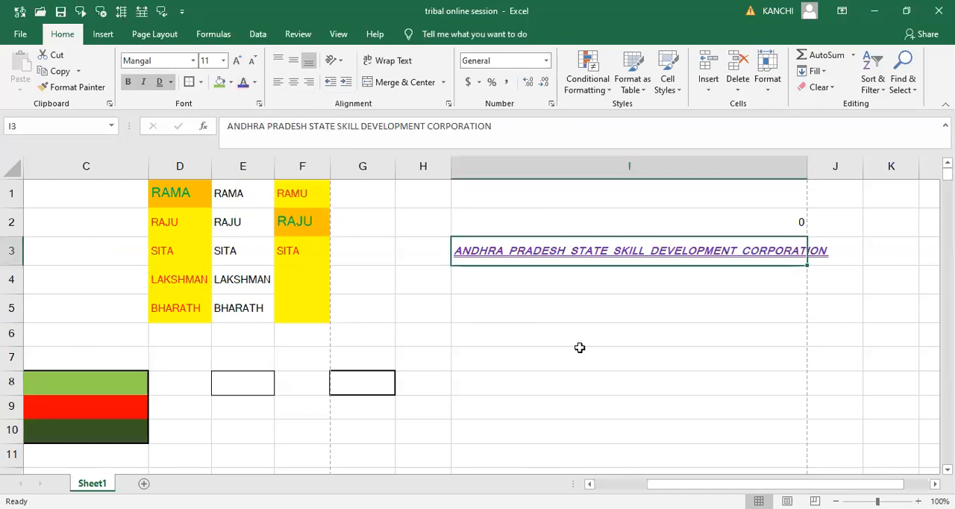
left_click(574, 352)
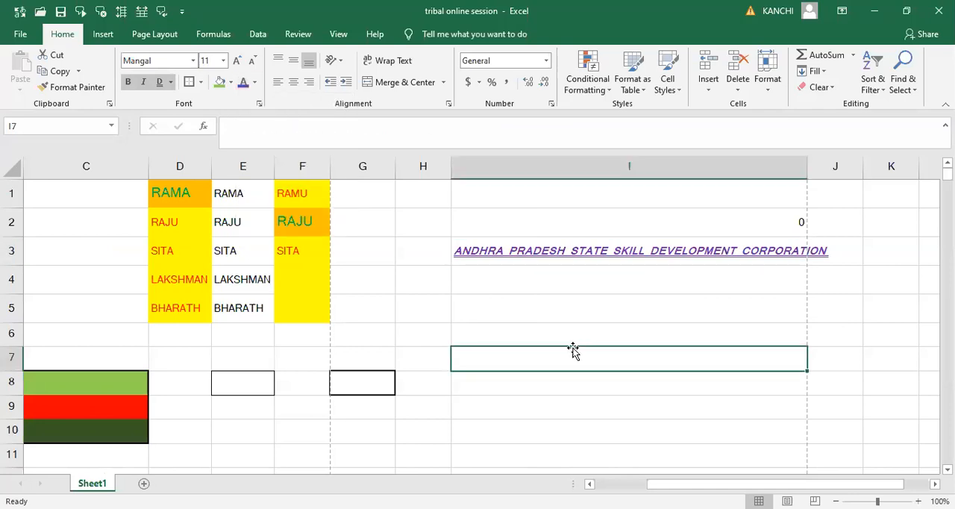
- Set the font size of cell I3 to 14 and increase it step by step to 22
left_click(488, 243)
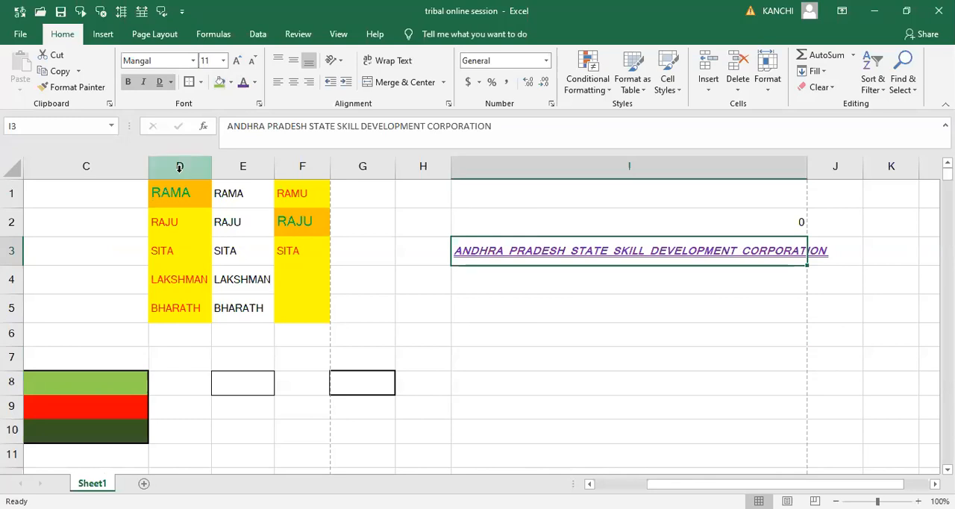
left_click(226, 65)
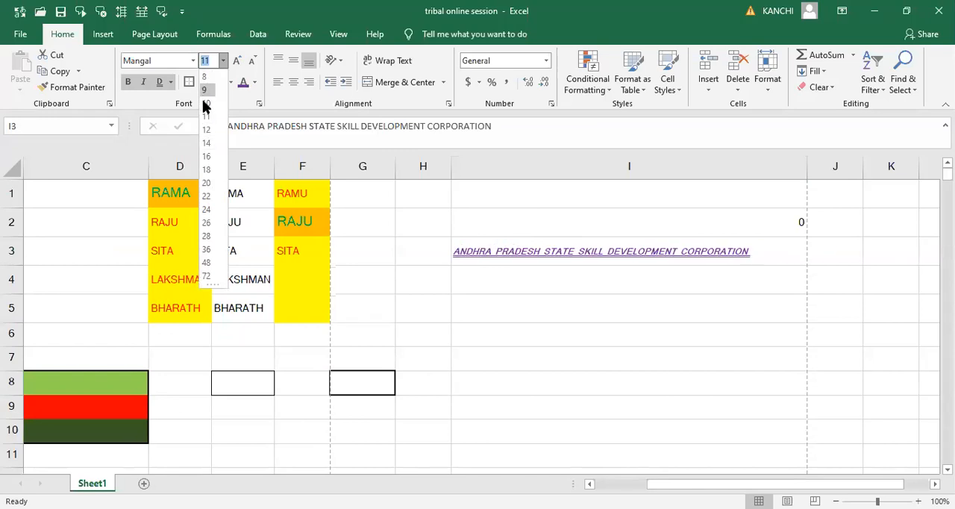
left_click(207, 142)
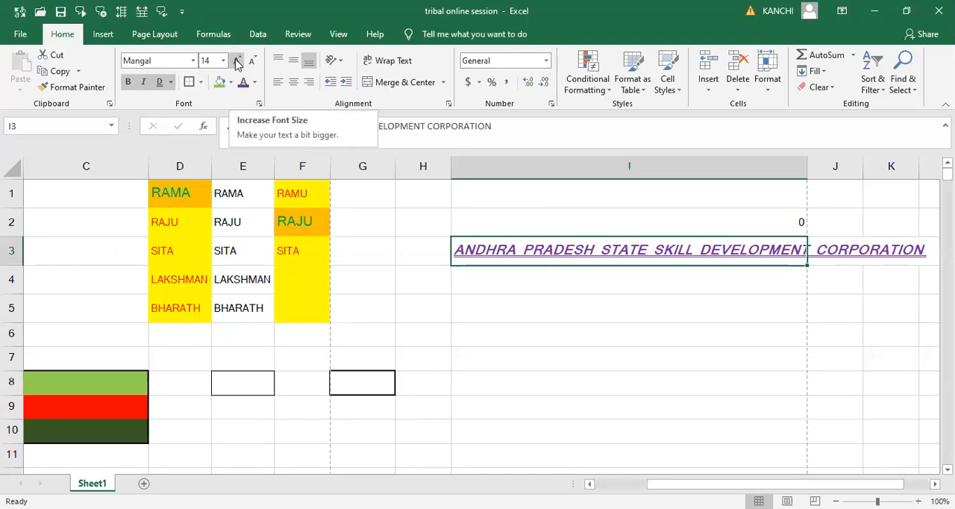
left_click(236, 62)
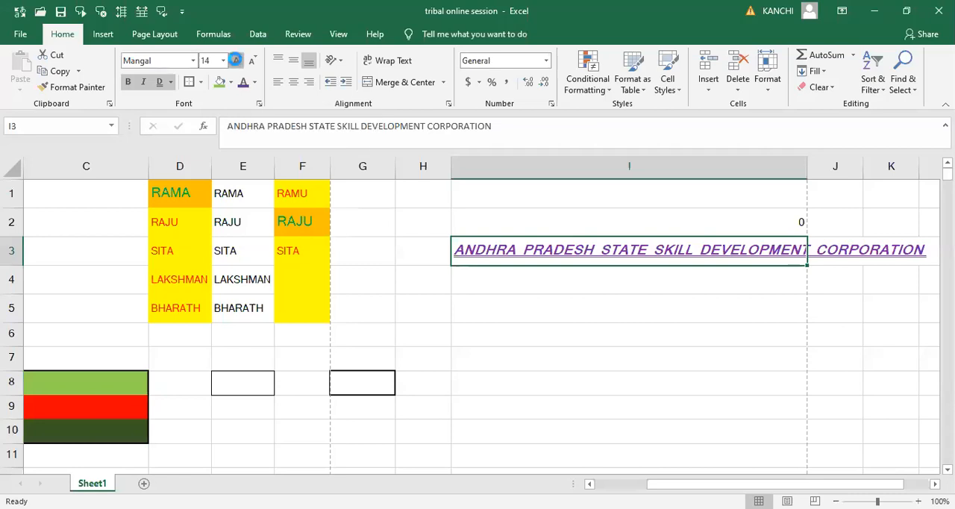
left_click(236, 61)
left_click(236, 61)
left_click(236, 62)
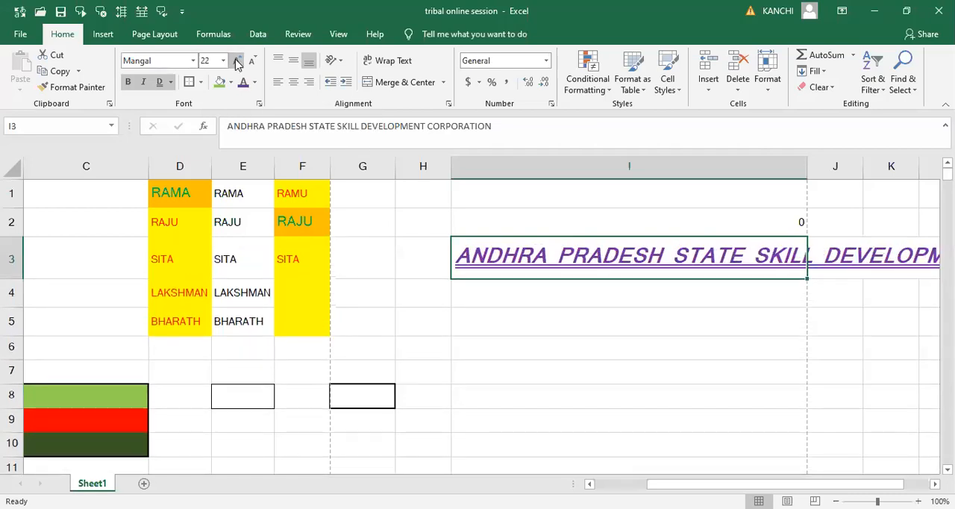
- Reduce the font size of cell I3 step by step to 12
left_click(223, 60)
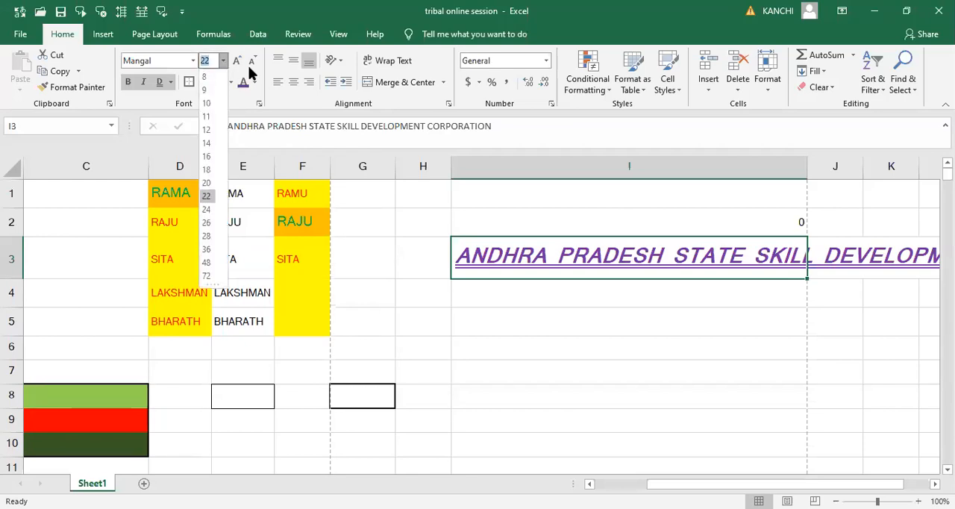
left_click(252, 62)
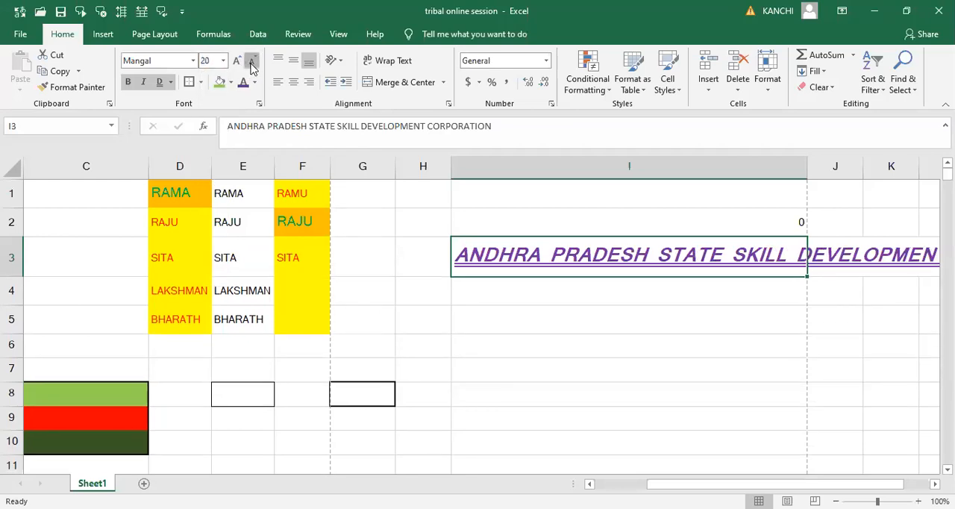
left_click(252, 63)
left_click(252, 62)
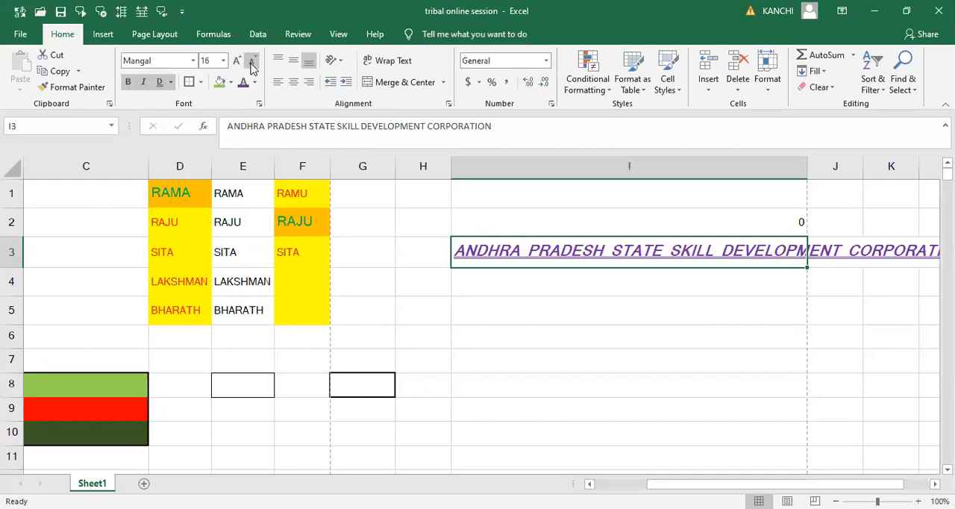
left_click(252, 62)
left_click(252, 63)
left_click(252, 63)
left_click(252, 62)
- Increase the font size of cell I3 step by step to 22 and reduce it by one step
left_click(236, 63)
left_click(235, 63)
left_click(236, 62)
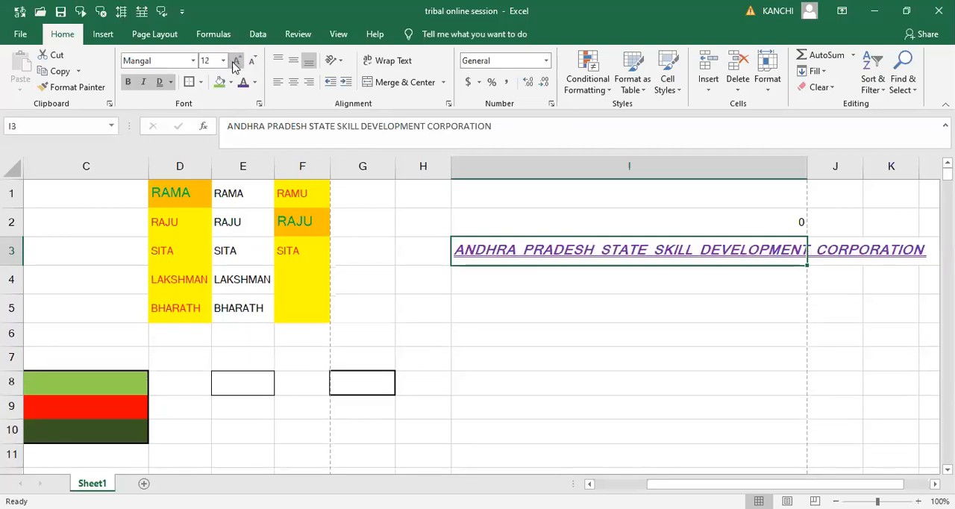
left_click(235, 63)
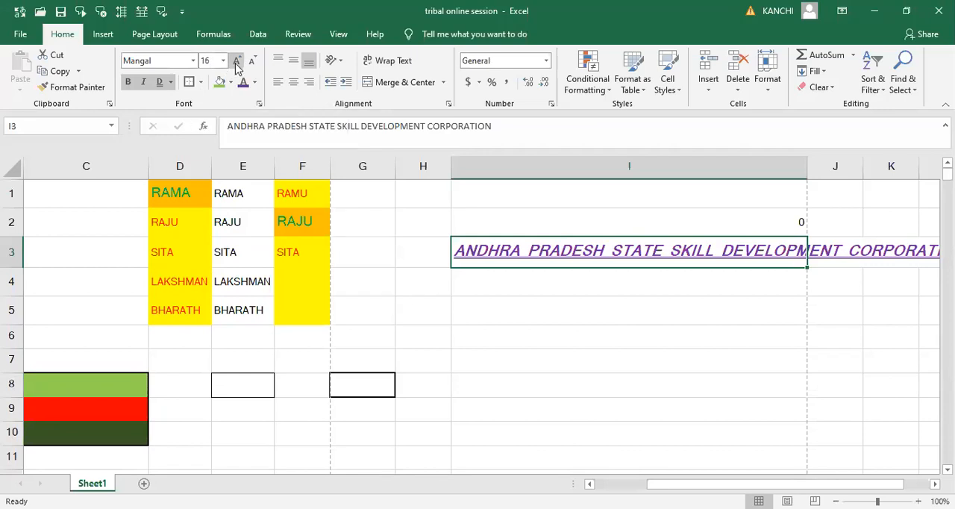
left_click(236, 64)
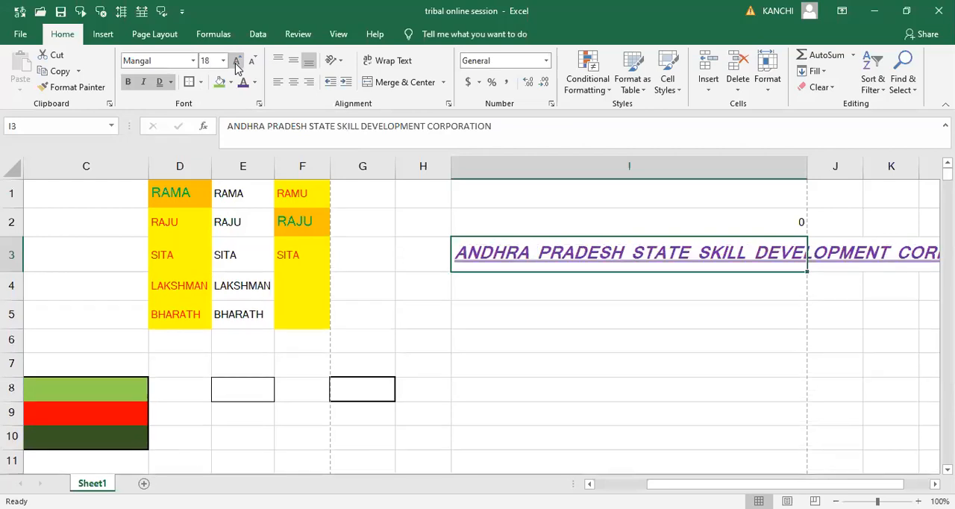
left_click(236, 64)
left_click(235, 64)
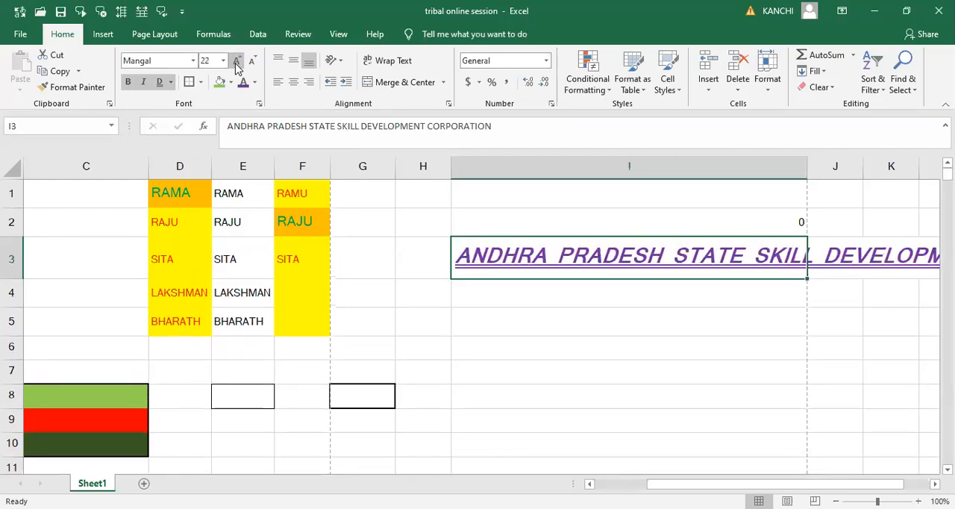
left_click(252, 63)
- Reduce the font size of cell I3 step by step to 14
left_click(252, 63)
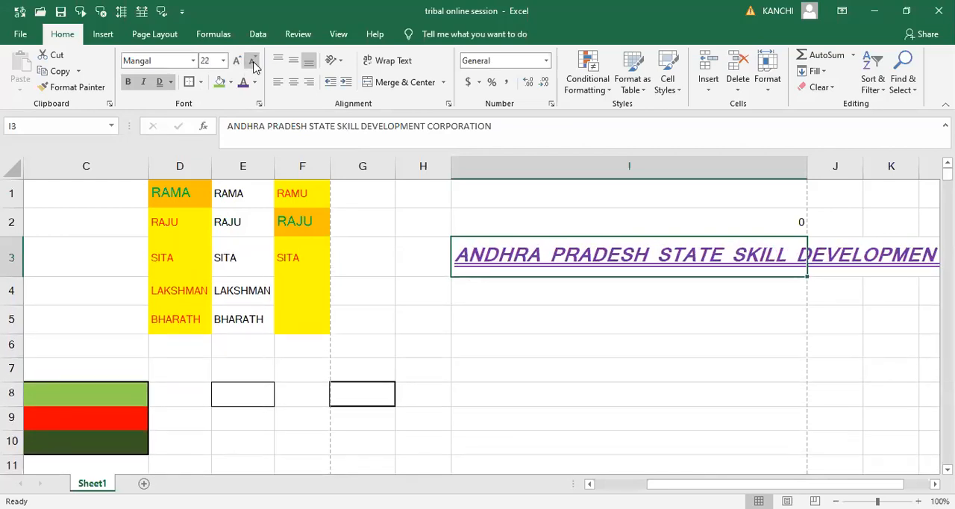
left_click(252, 63)
left_click(252, 63)
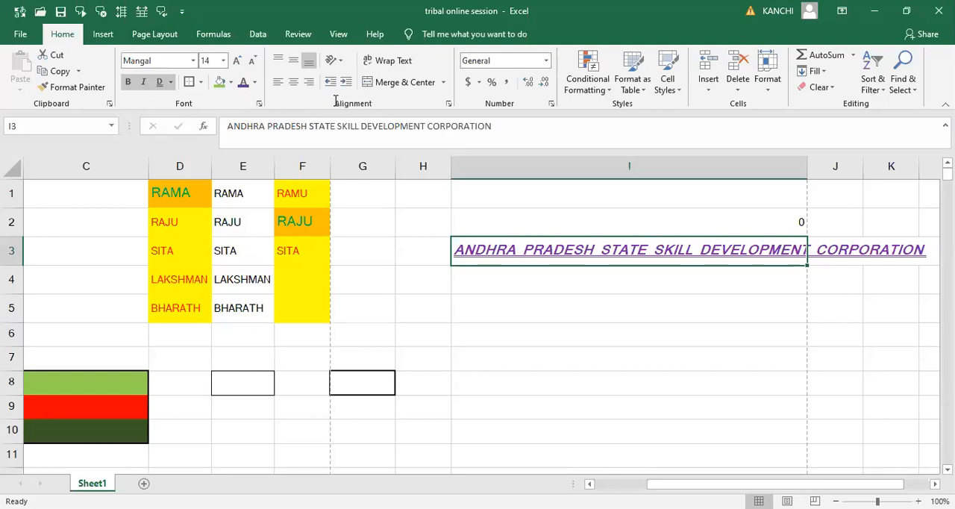
left_click(505, 338)
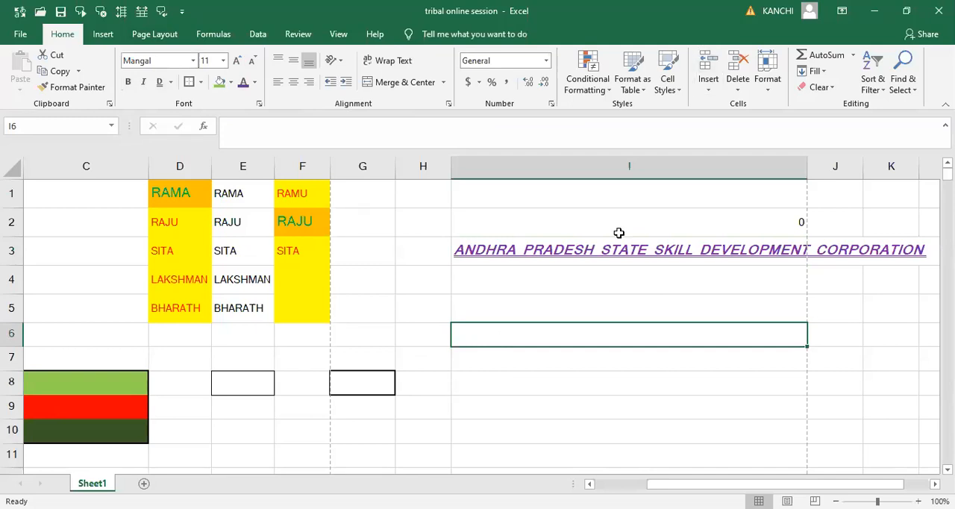
key("alt+Tab")
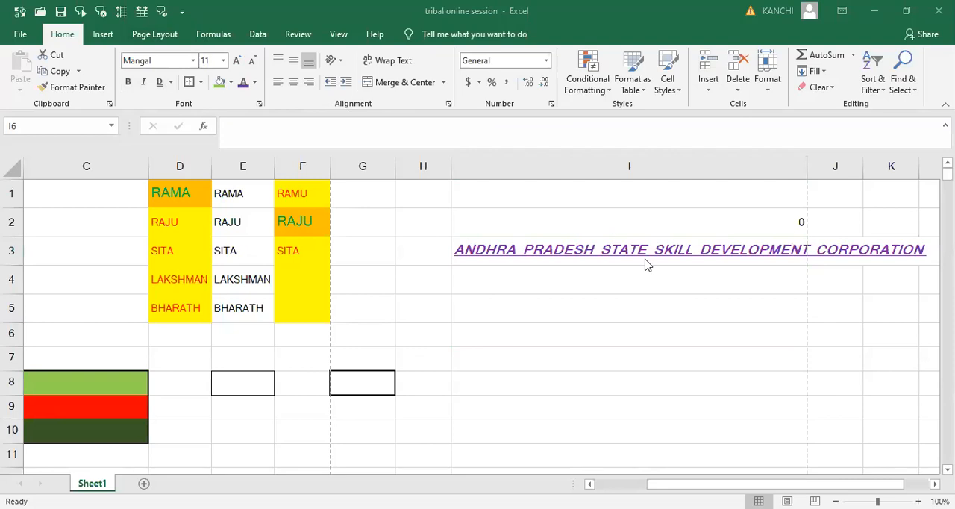
left_click(554, 280)
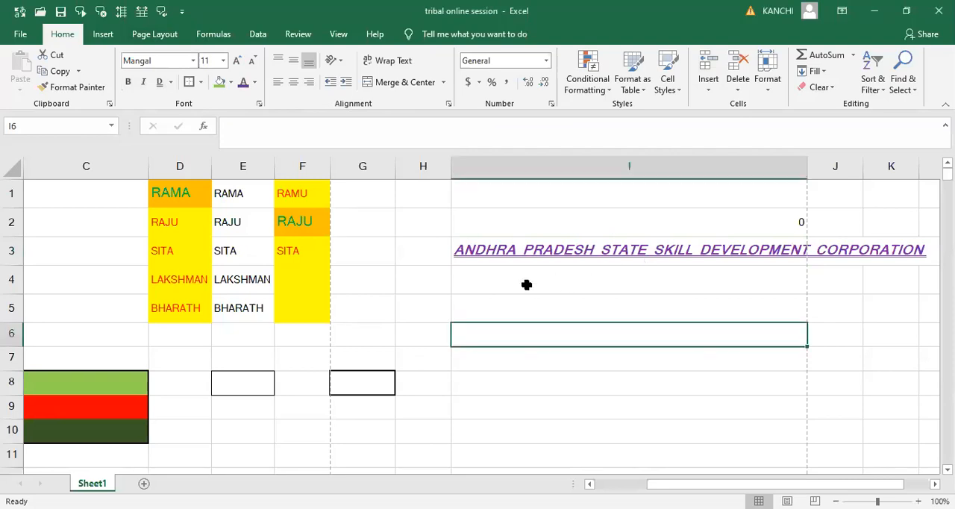
left_click(508, 250)
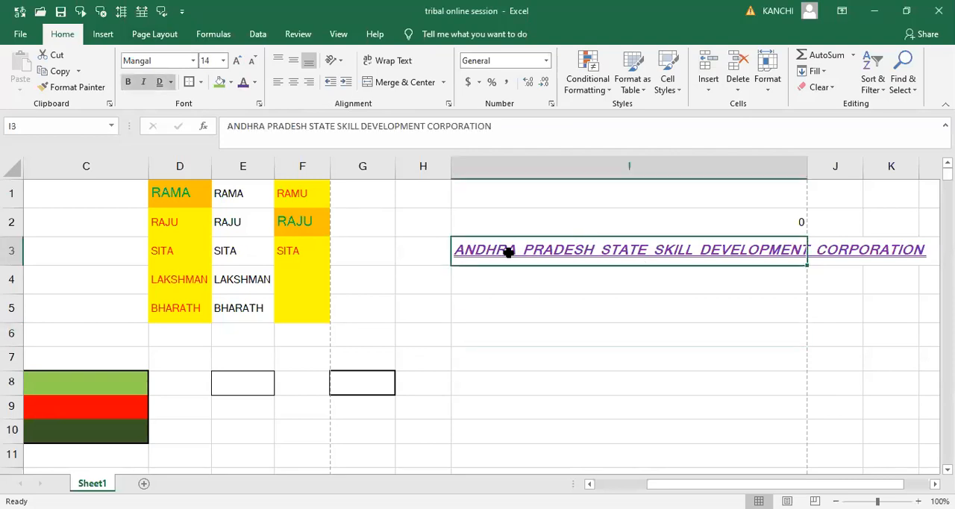
- Apply double underline to cell I4 and enter the text RAMA in it
left_click(495, 287)
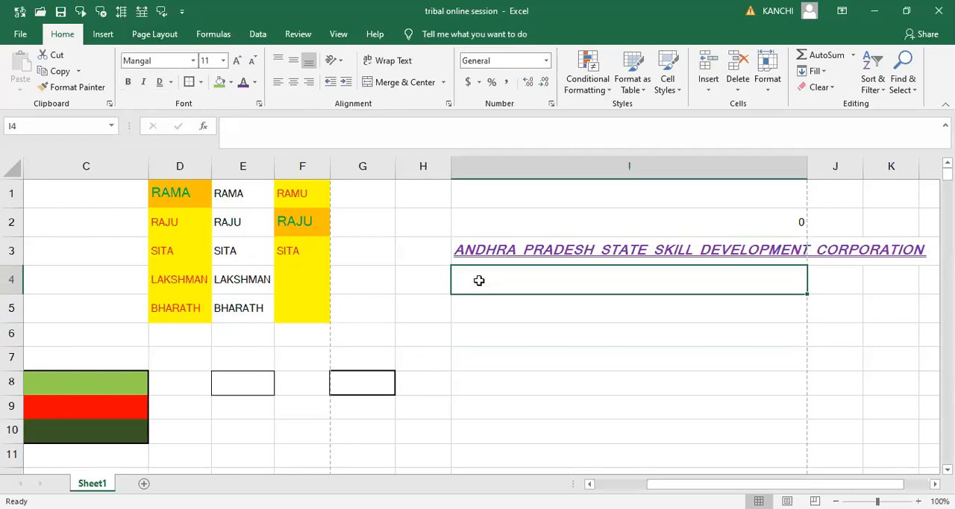
left_click(159, 84)
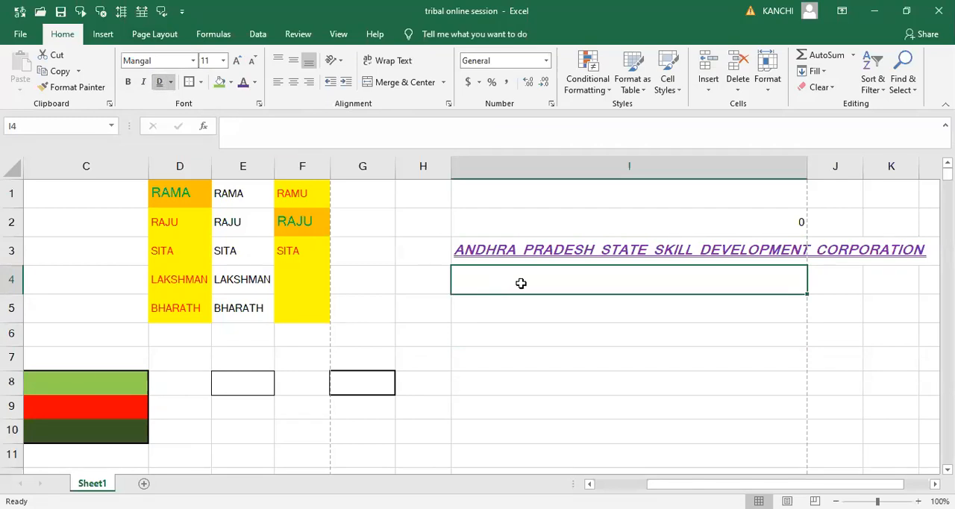
type("RAMA")
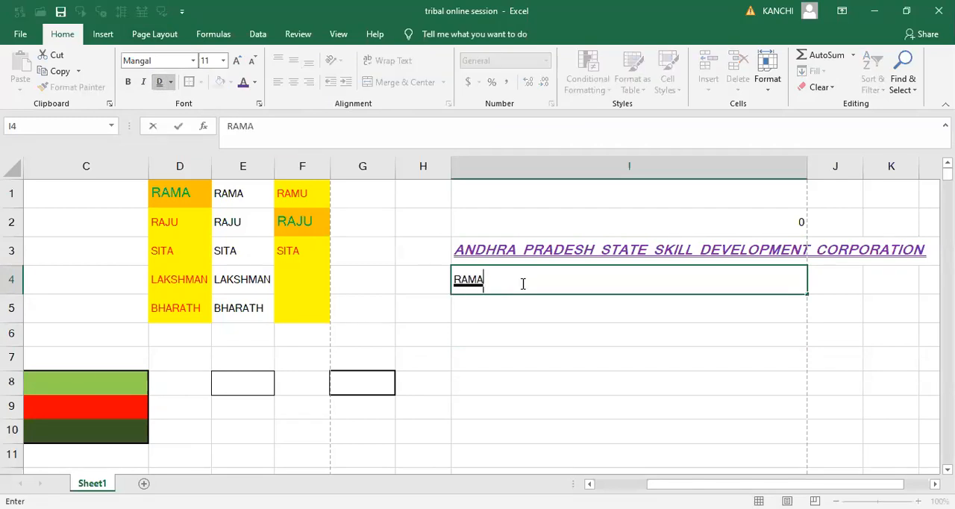
left_click(530, 318)
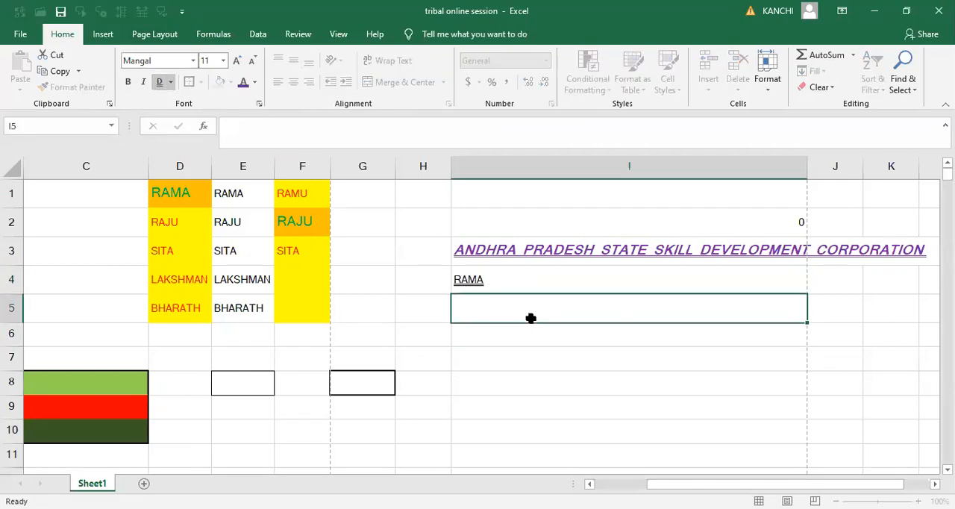
- Change the font color of the text in cell I4 to standard red
left_click(473, 282)
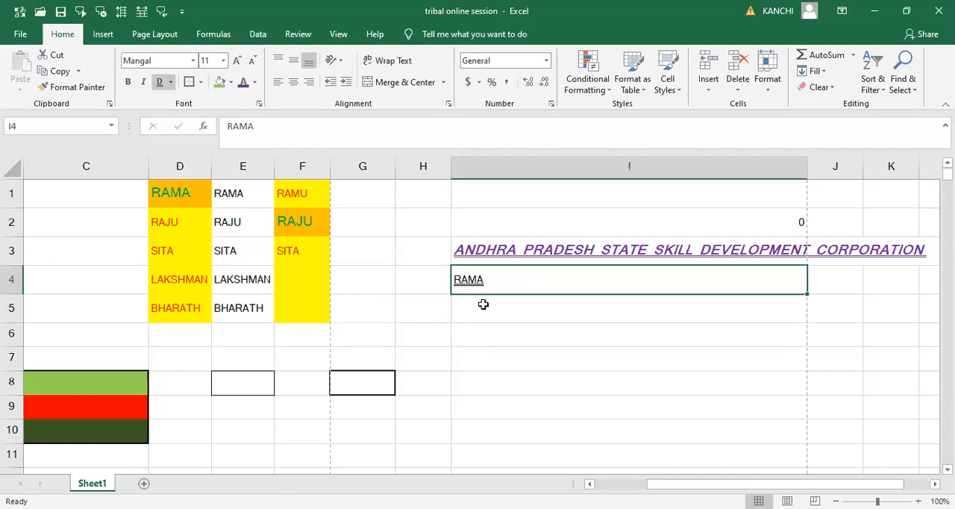
left_click(255, 82)
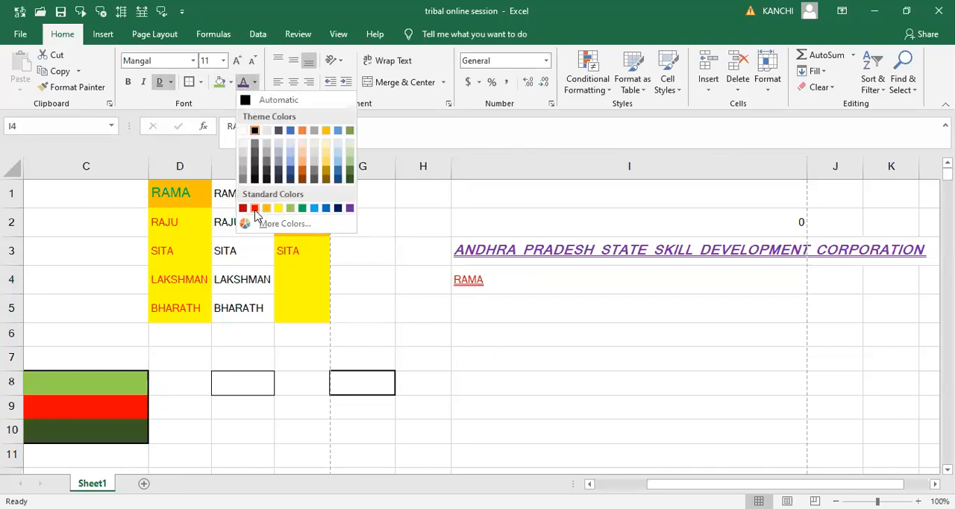
left_click(254, 209)
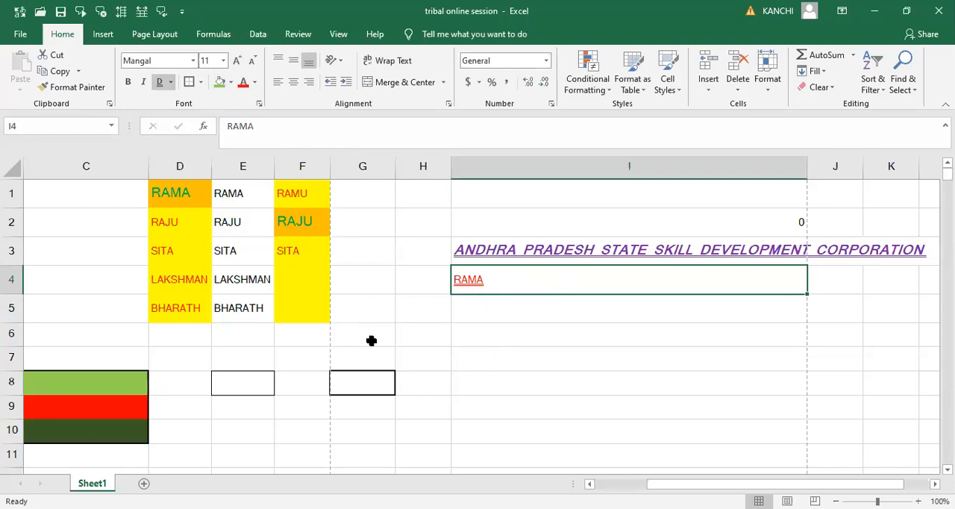
left_click(415, 336)
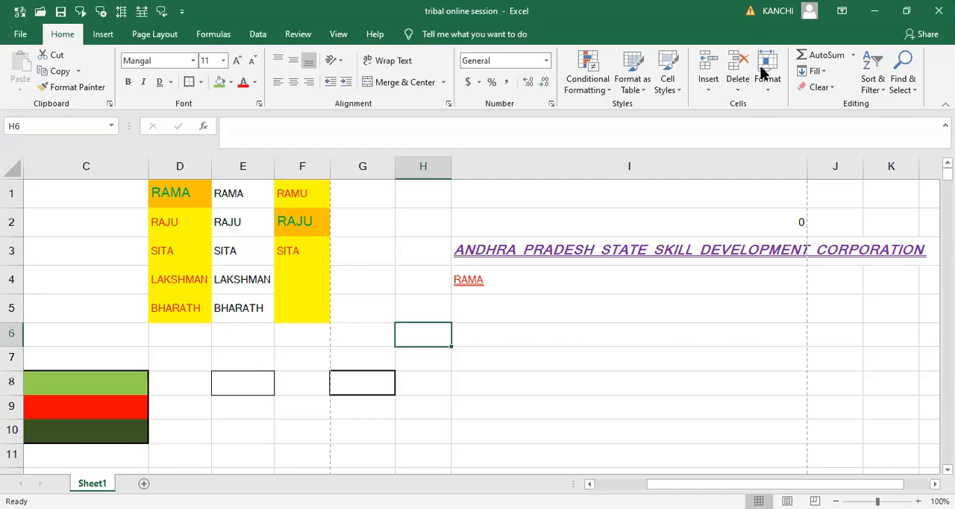
left_click(761, 67)
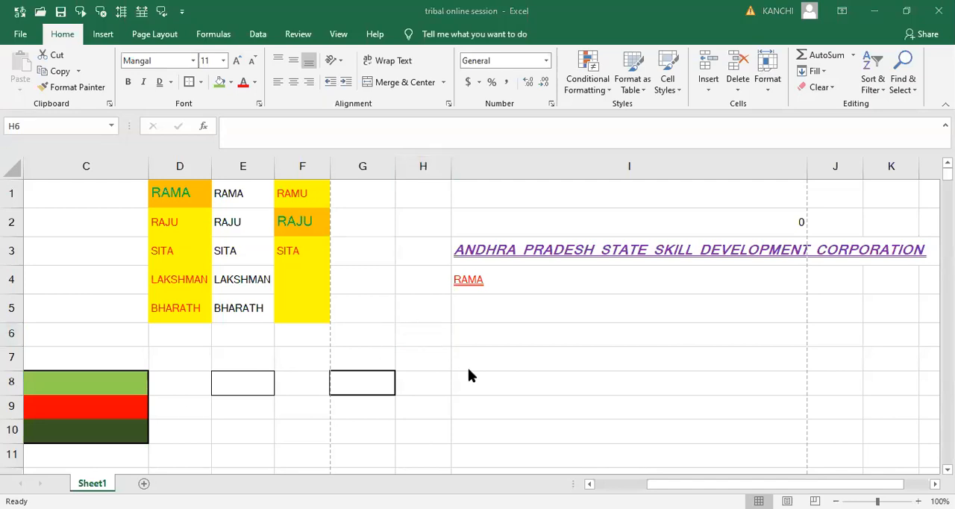
left_click(436, 385)
mouse_move(436, 386)
left_mouse_down()
mouse_move(363, 279)
mouse_move(243, 191)
left_mouse_up()
left_click(502, 286)
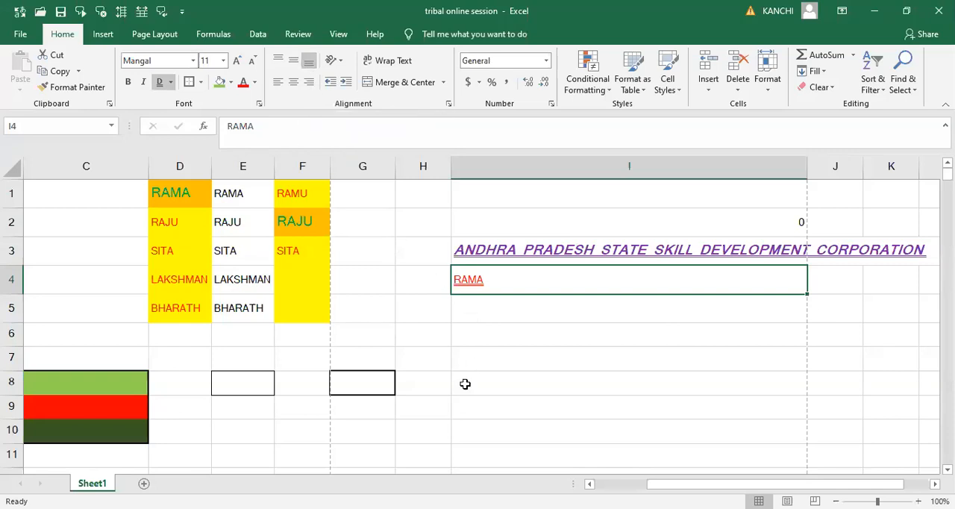
- Enter the text TOP ALIGNMENT in cell I7
left_click(483, 360)
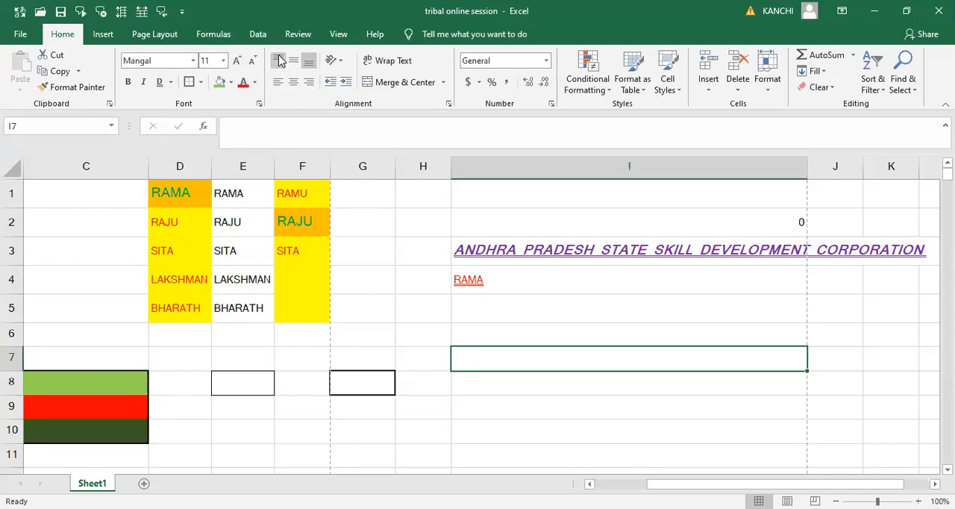
type("TOP ALIGNMENT")
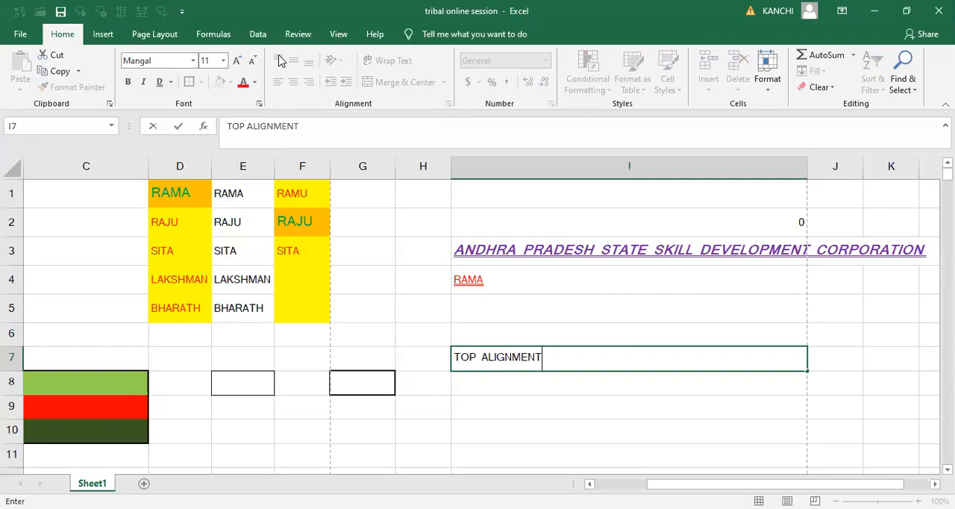
key("Return")
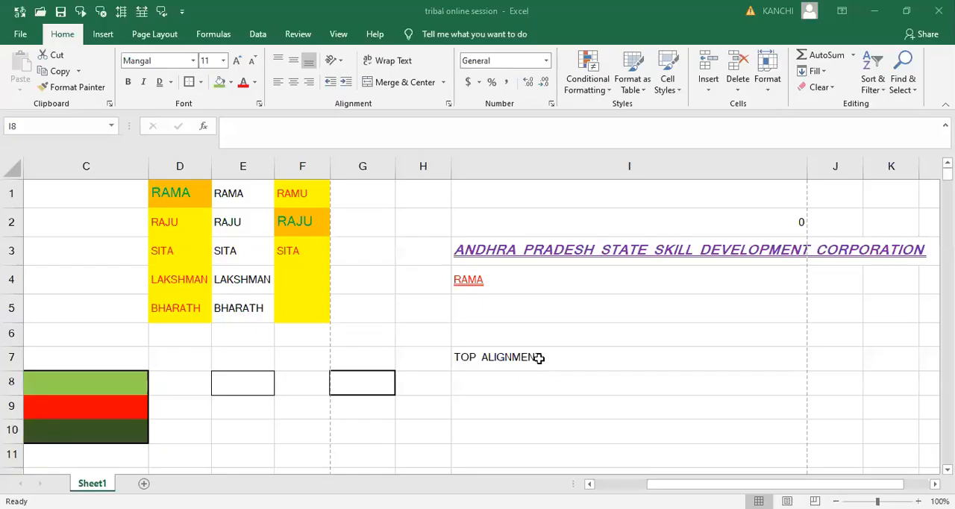
- Increase the height of row 7 to roughly four times as tall and top-align the text in cell I7
left_click(539, 358)
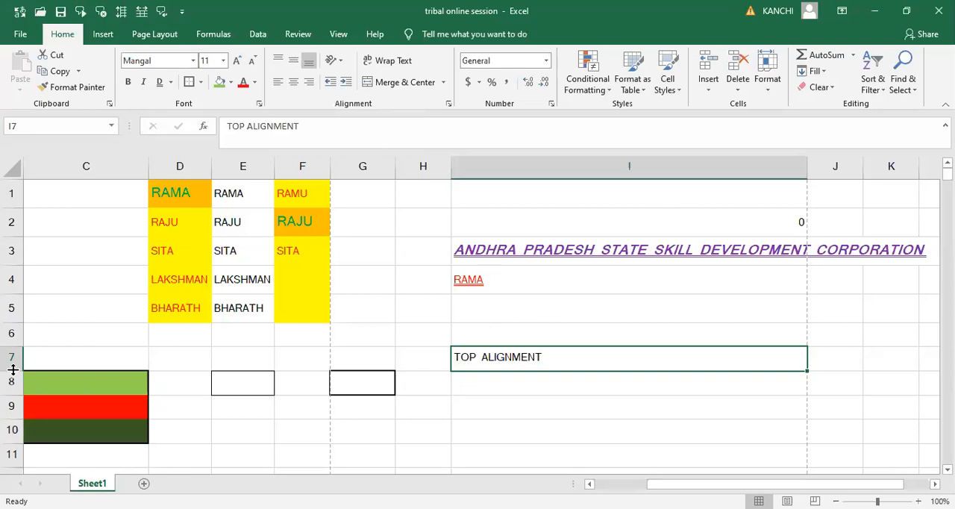
left_click_drag(13, 370, 529, 445)
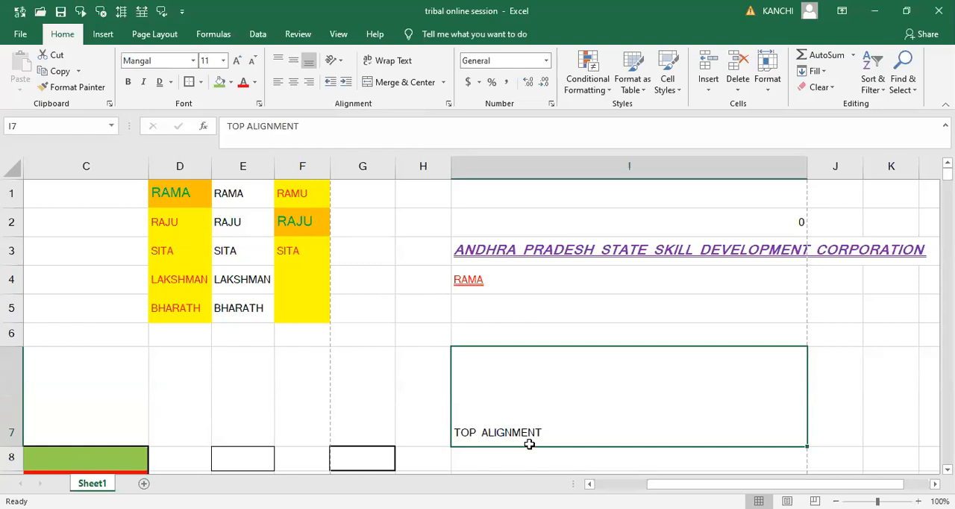
left_click(278, 63)
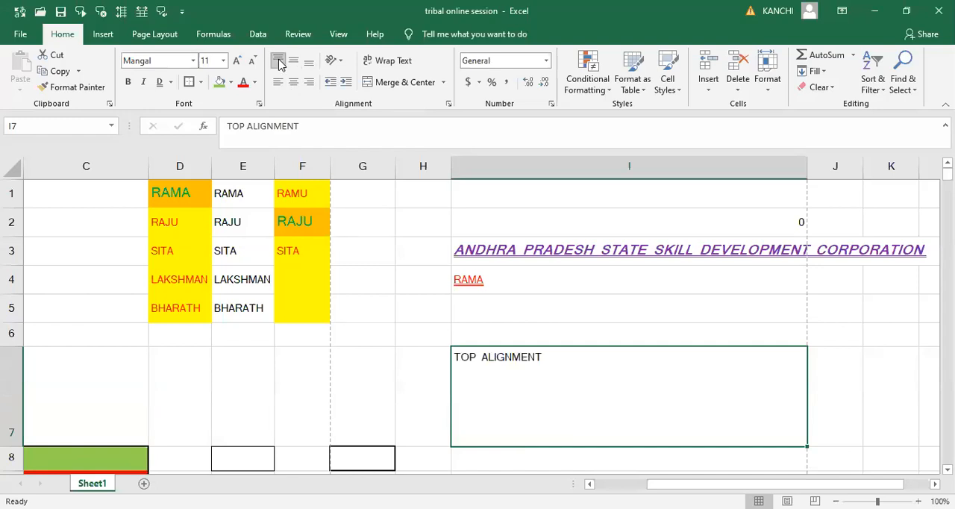
- Cycle the top-aligned text in cell I7 through left, center and right alignment twice, ending on right
left_click(277, 82)
left_click(294, 82)
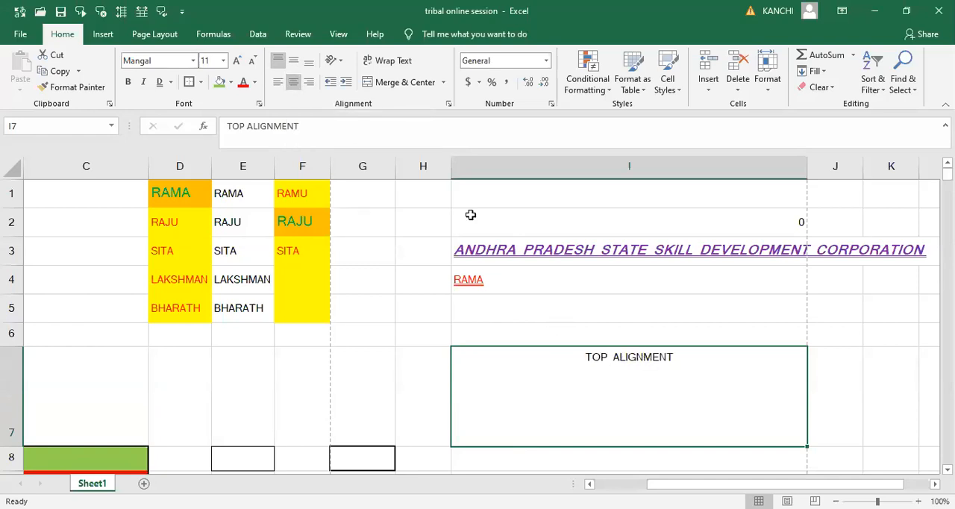
left_click(311, 85)
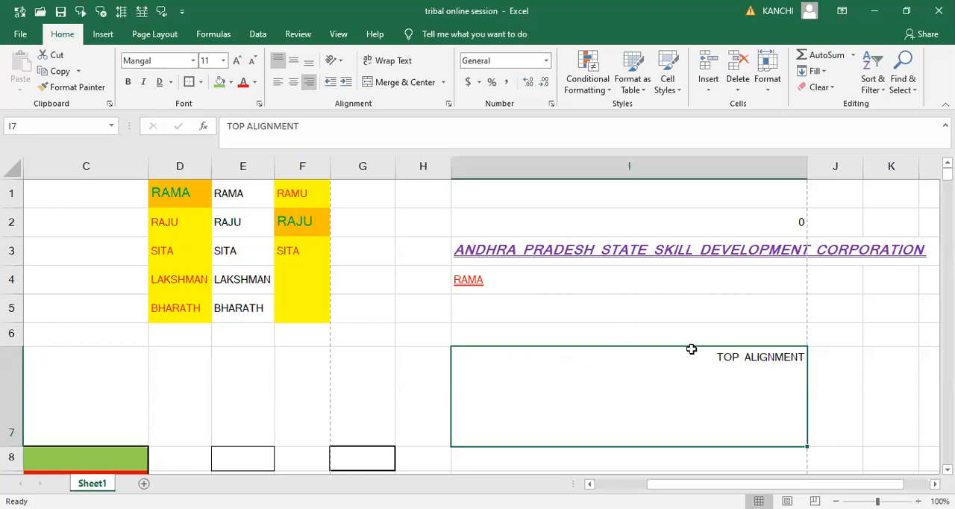
left_click(277, 86)
left_click(293, 86)
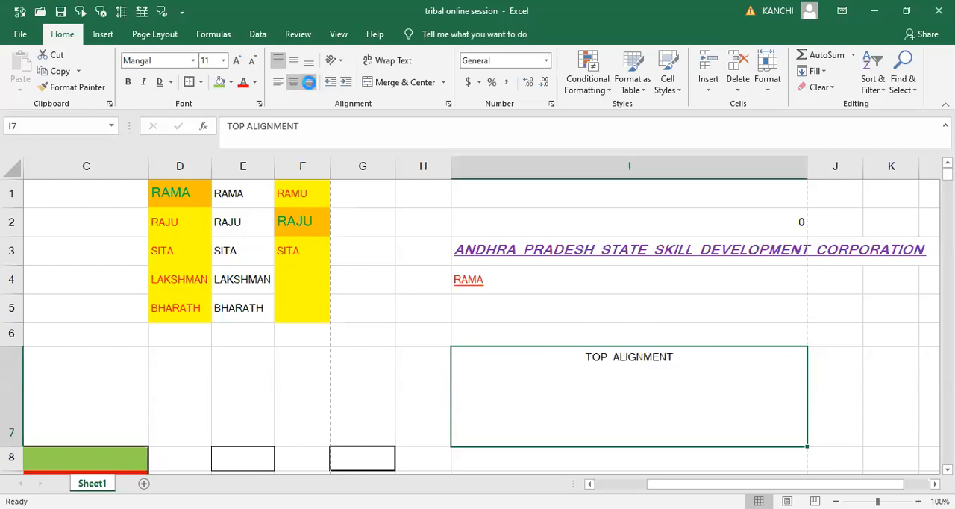
left_click(309, 83)
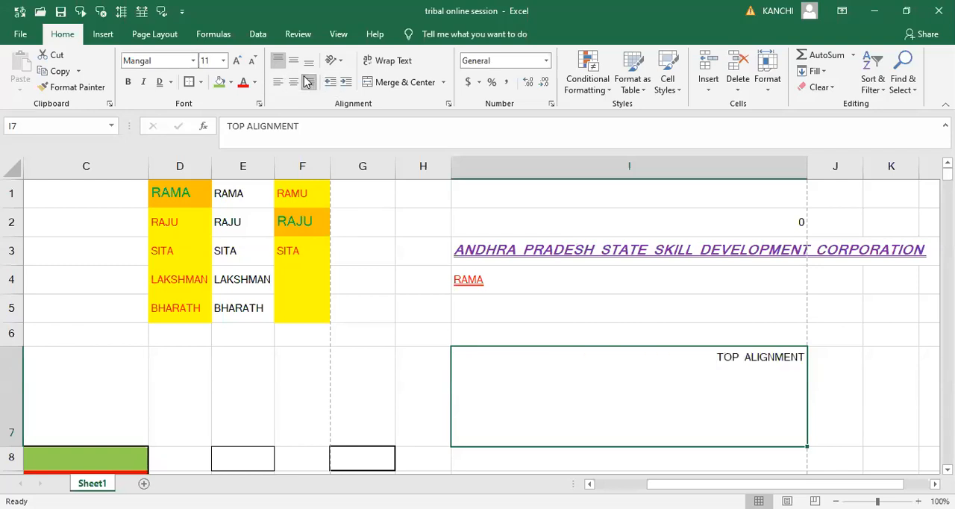
- Middle-align cell I7 and cycle its text through left, center and right alignment twice, ending on right
left_click(294, 63)
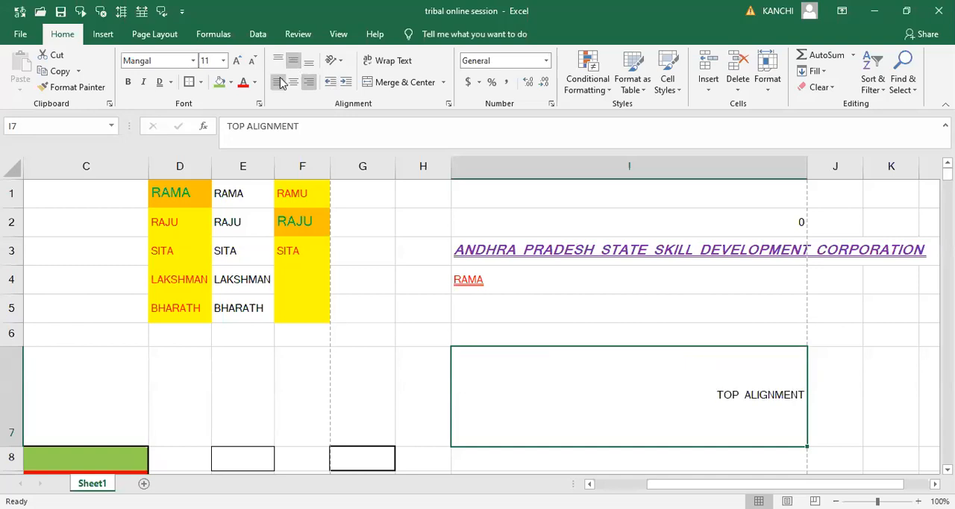
left_click(279, 82)
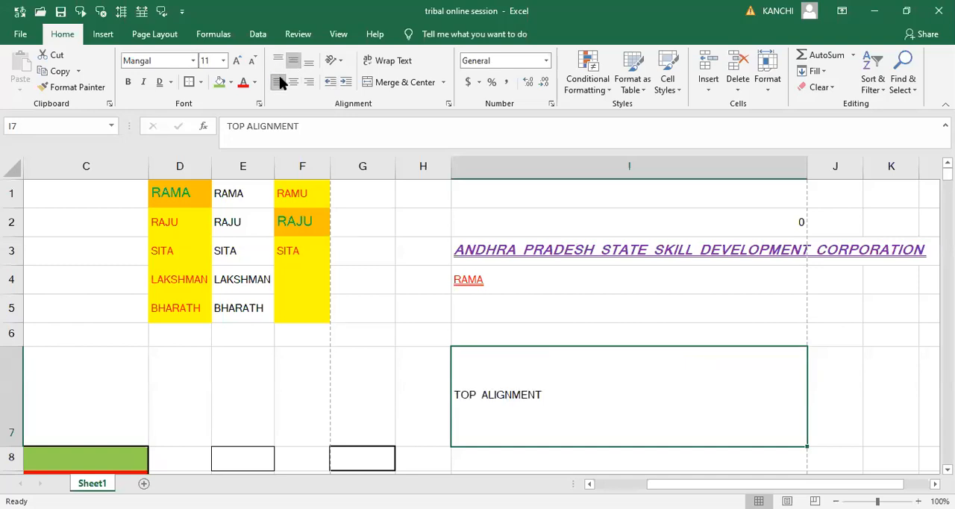
left_click(295, 87)
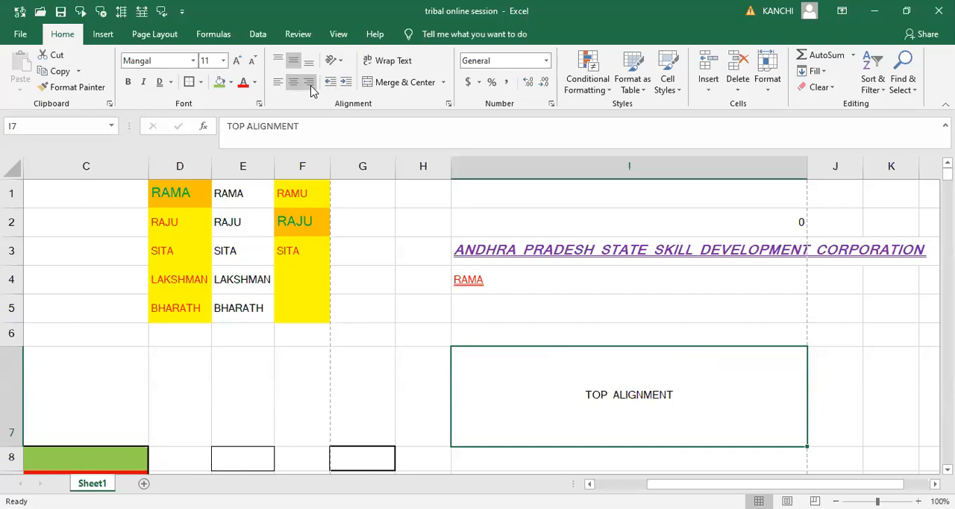
left_click(310, 87)
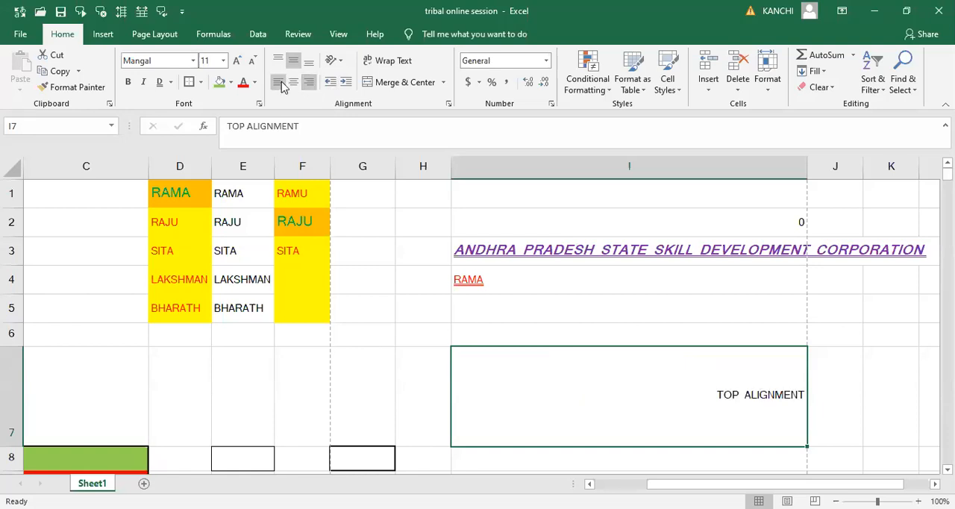
left_click(278, 83)
left_click(295, 85)
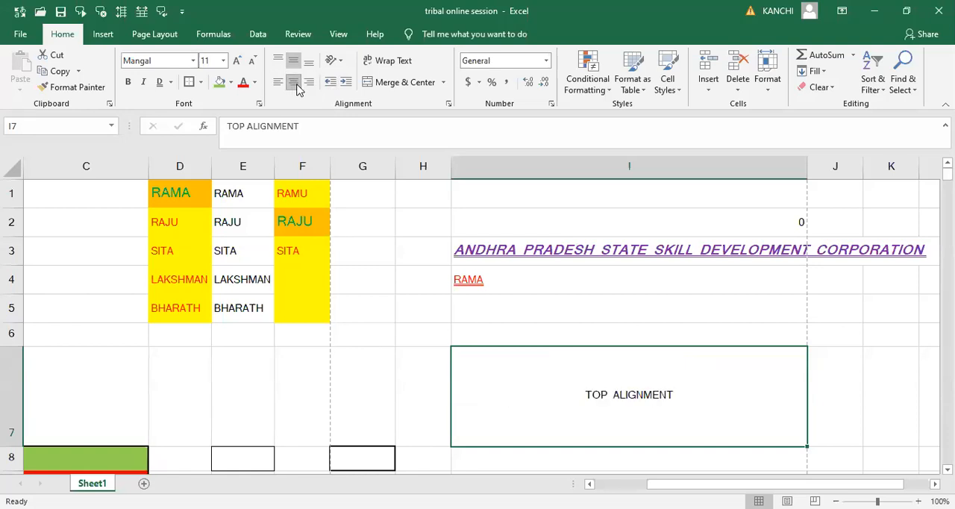
left_click(309, 83)
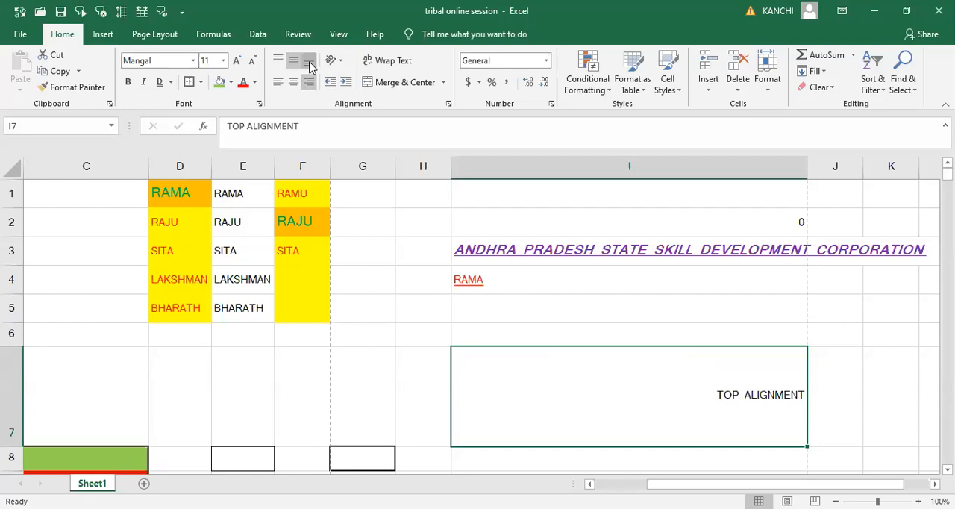
- Bottom-align cell I7 and switch its text through left and center to right alignment
left_click(309, 62)
left_click(278, 82)
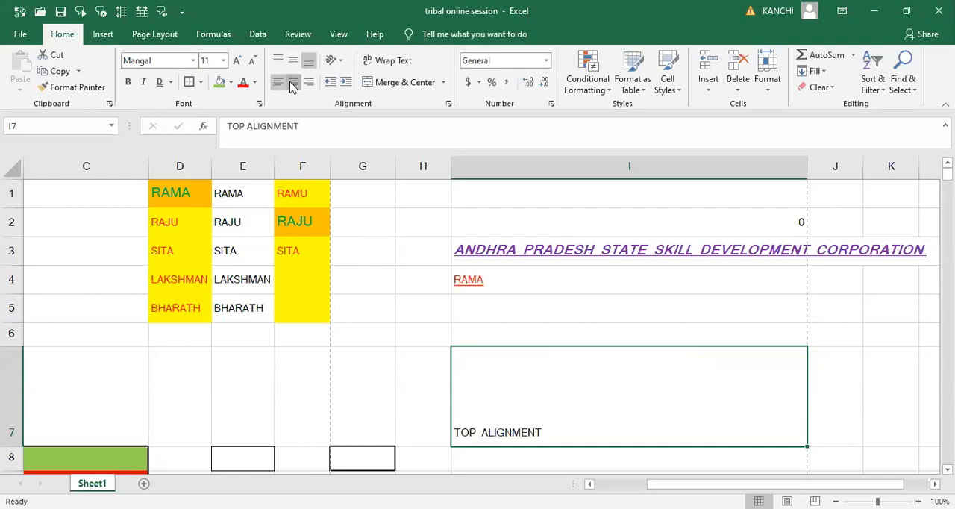
left_click(294, 83)
left_click(309, 83)
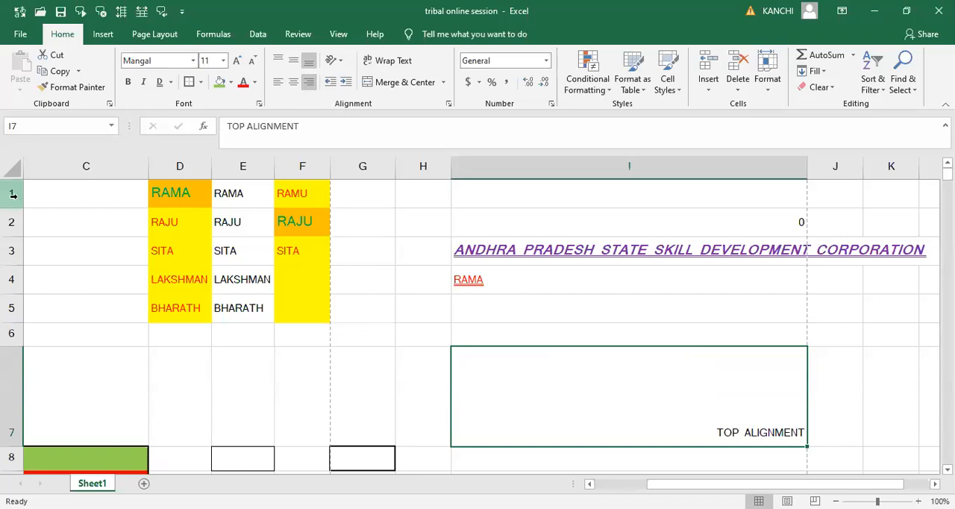
- Select the whole sheet and enlarge all rows to a uniform taller height and all columns to a uniform width
left_click(15, 171)
left_click_drag(15, 204, 14, 232)
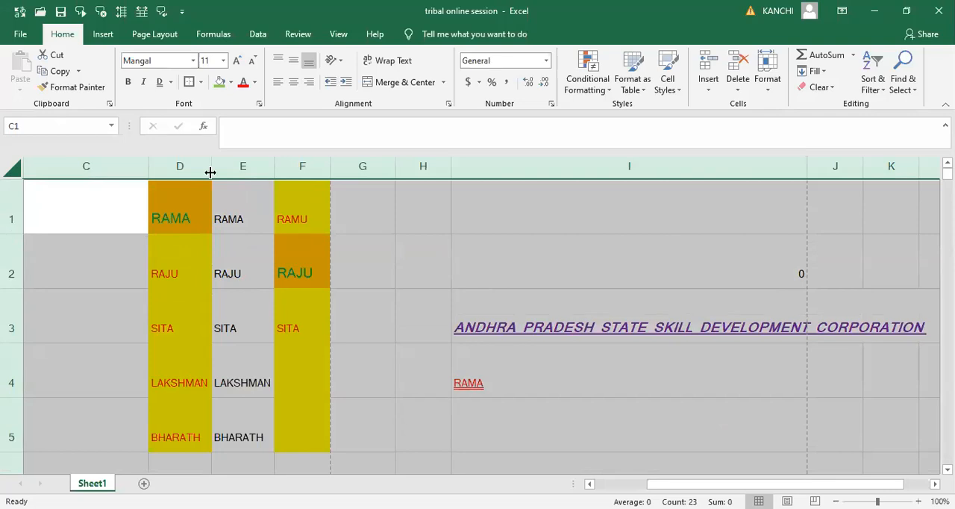
left_click_drag(211, 172, 218, 184)
- Select the range D1:F5, top-align its text, and switch it through center to right alignment
left_click(175, 208)
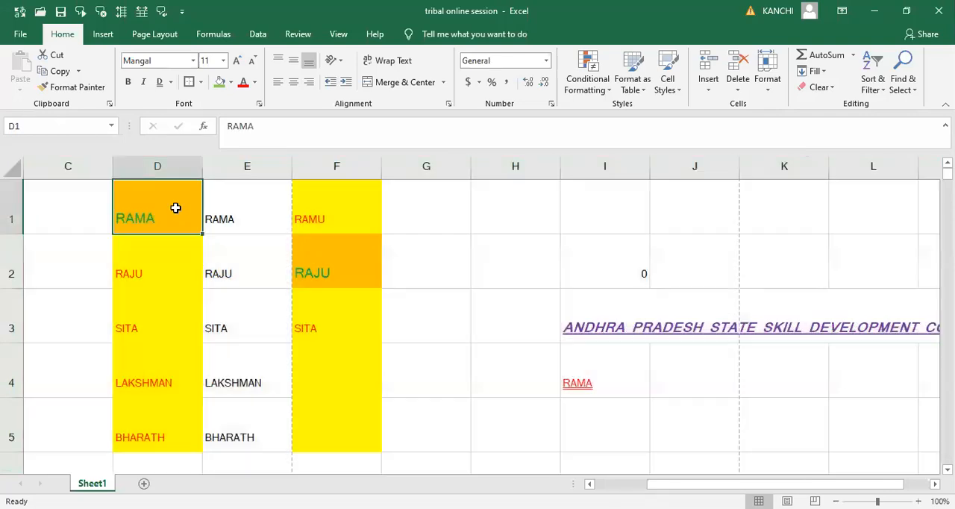
key("shift+Right")
key("shift+Right")
key("shift+Down")
key("shift+Down")
key("shift+Down")
key("shift+Down")
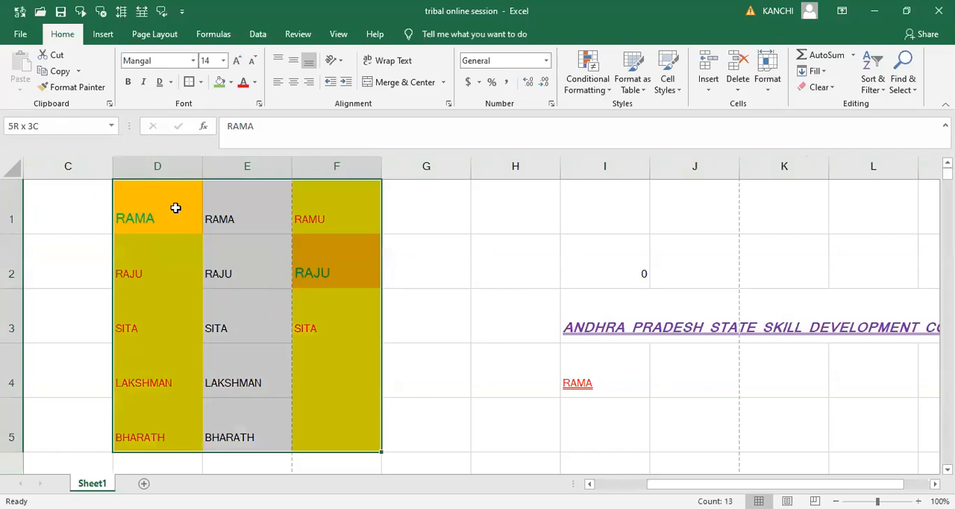
scroll(175, 208, "down", 1)
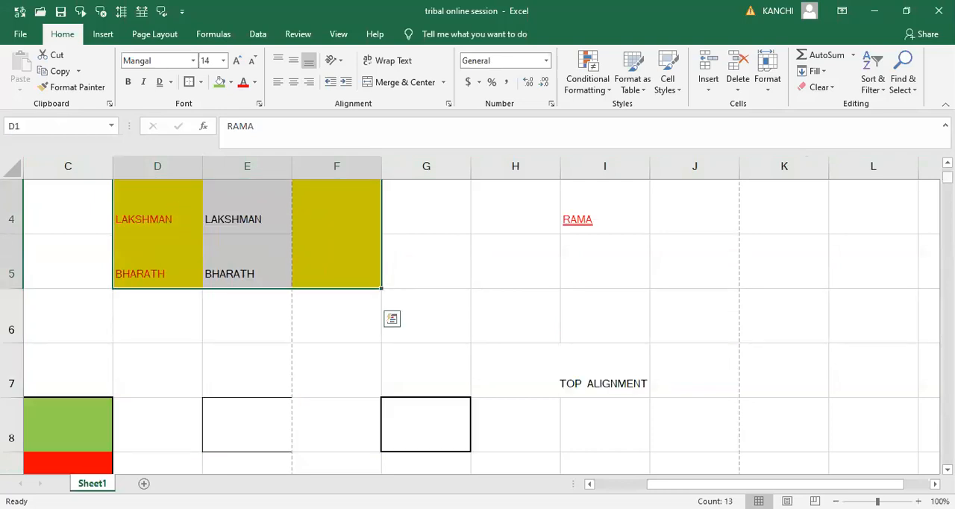
scroll(175, 208, "up", 1)
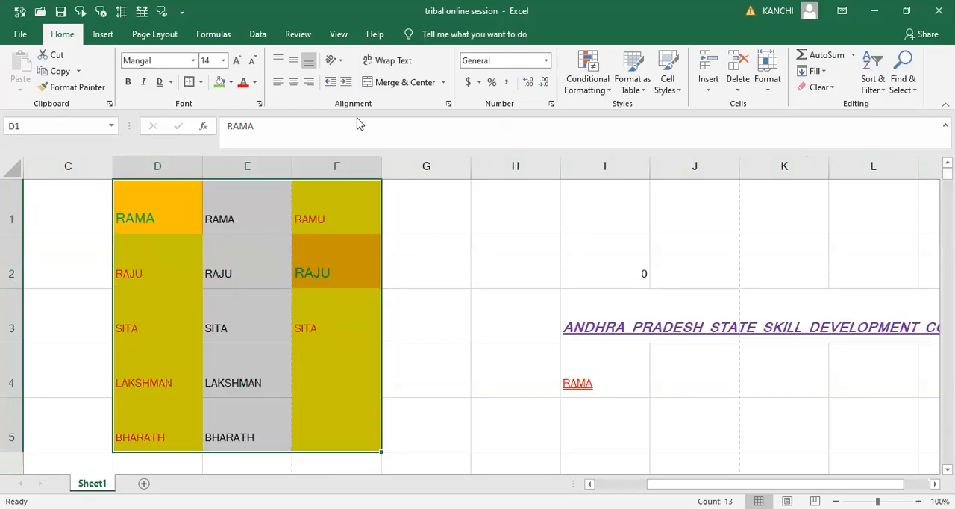
left_click(279, 61)
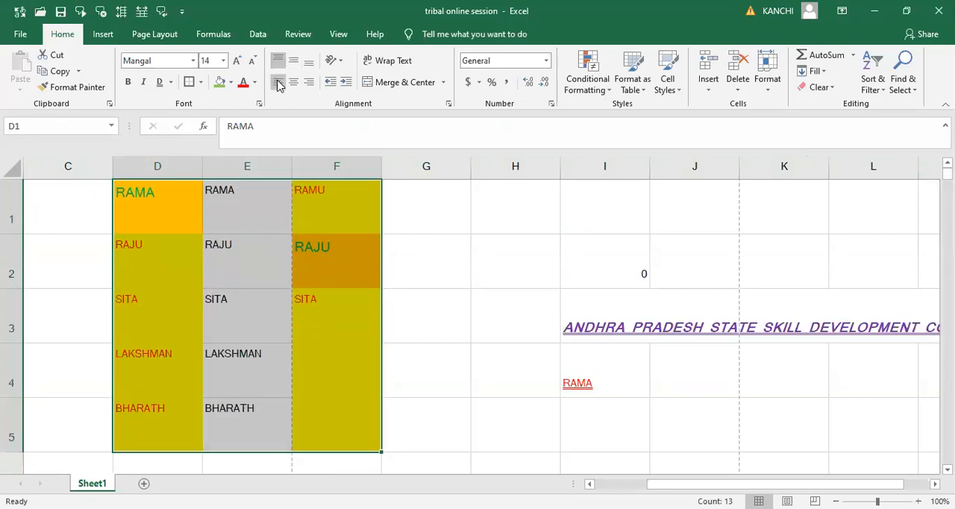
left_click(292, 85)
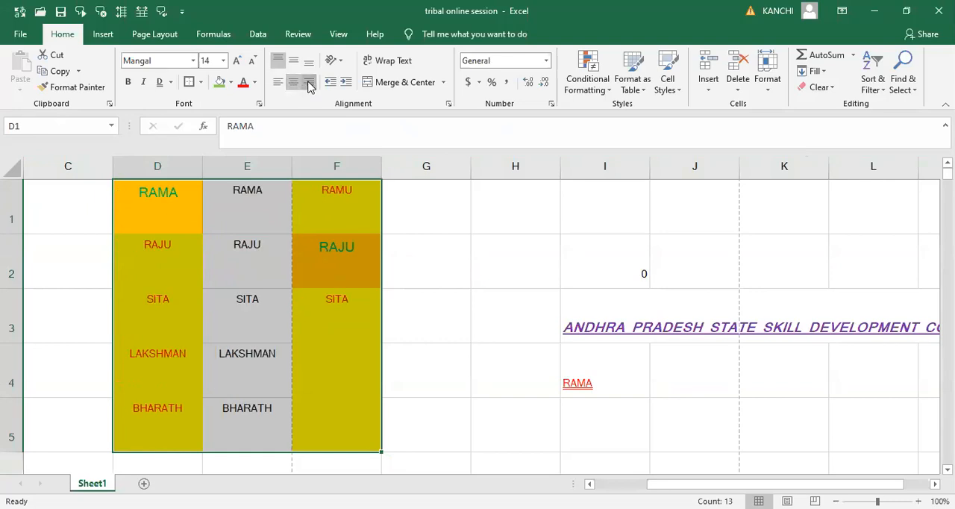
left_click(306, 84)
- Middle-align the range D1:F5 and switch its text through left, center and right alignment
left_click(293, 61)
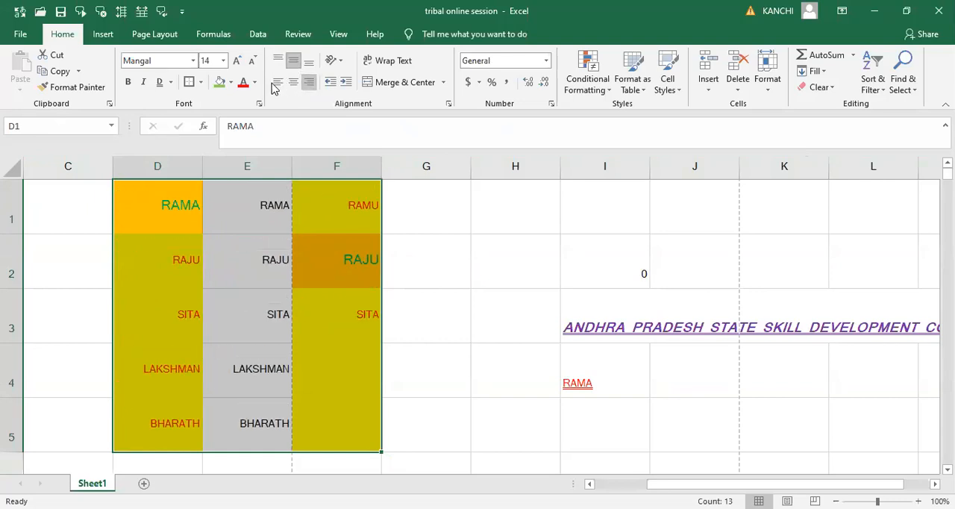
left_click(275, 84)
left_click(294, 83)
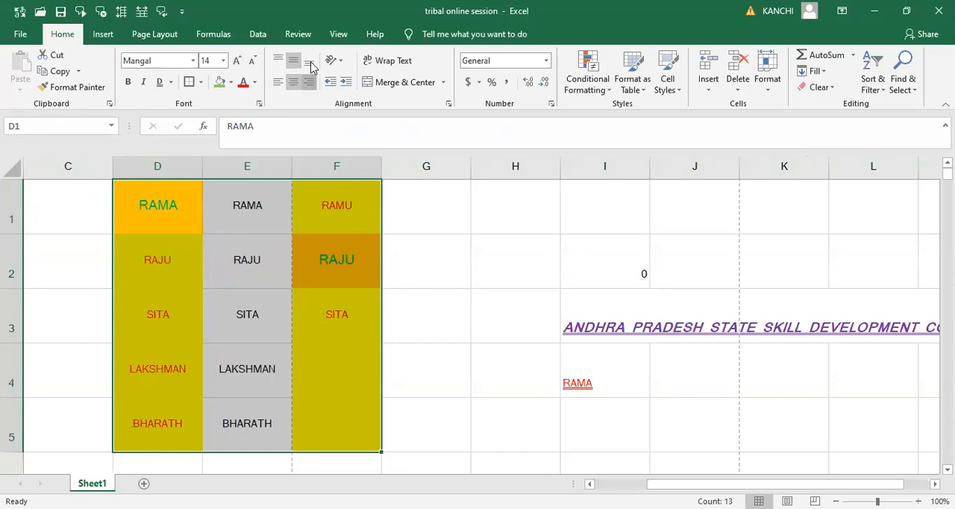
left_click(309, 82)
- Bottom-align the range D1:F5 and switch its text through left, center and right alignment
left_click(310, 61)
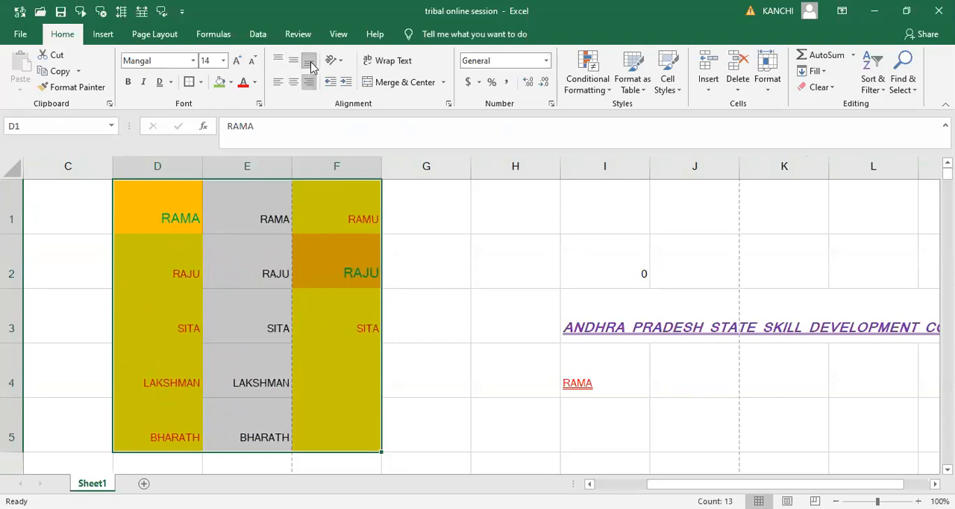
left_click(276, 84)
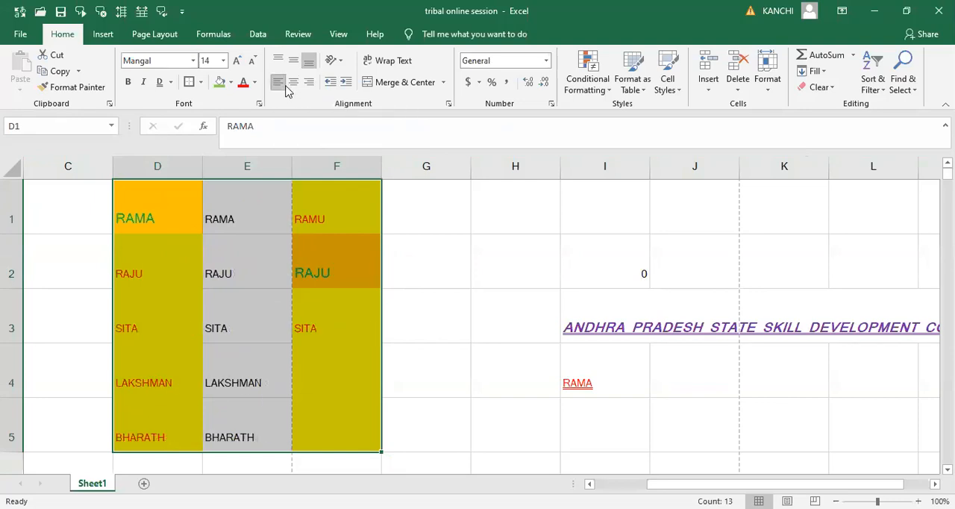
left_click(298, 84)
left_click(310, 83)
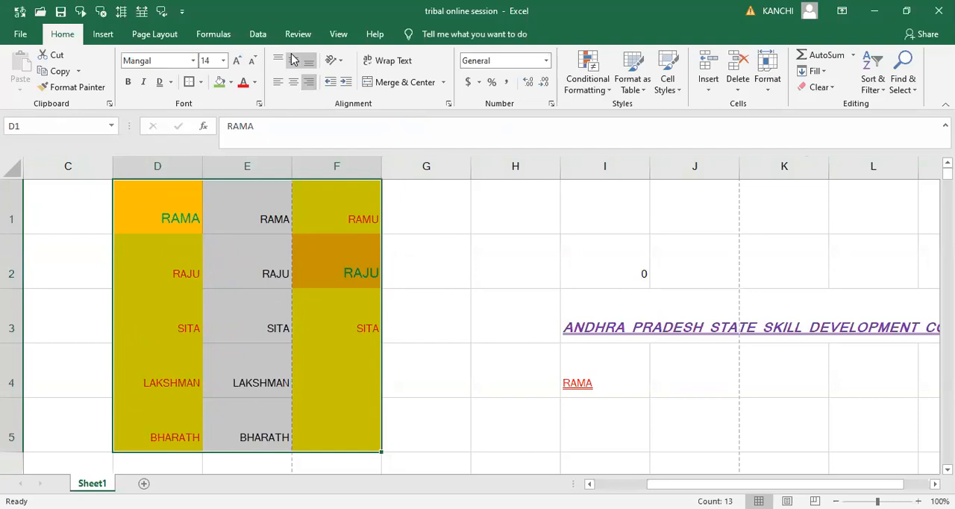
- Set the range D1:F5 to middle vertical alignment and center horizontal alignment
left_click(293, 59)
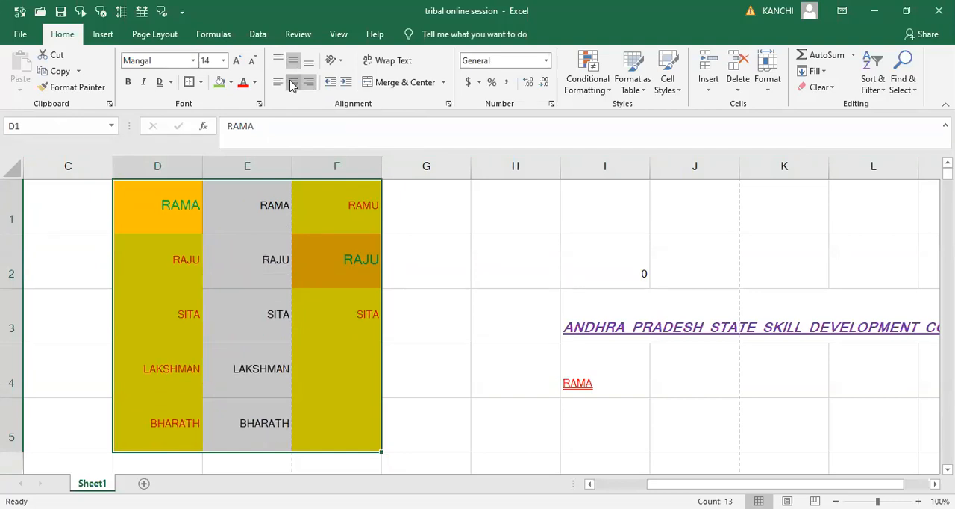
left_click(291, 84)
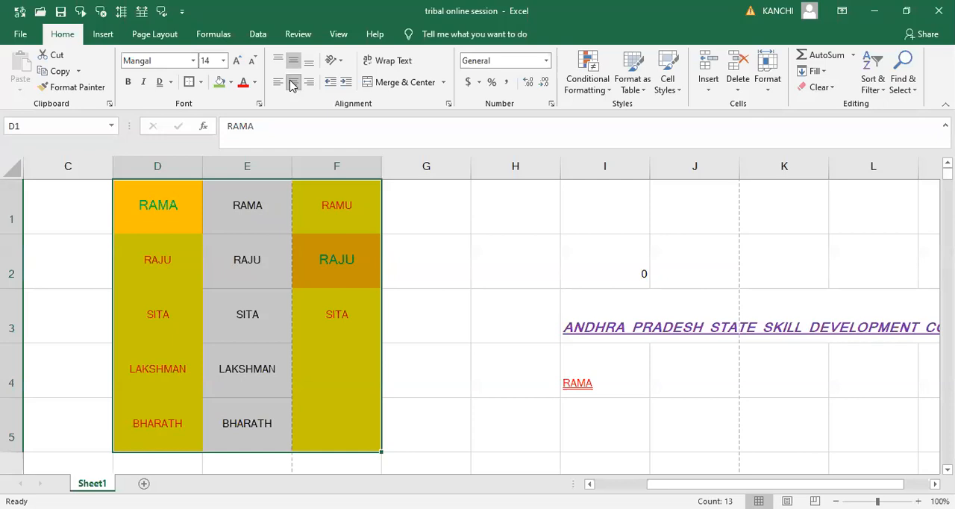
- Angle the text in cell D1 counterclockwise, and change it to the clockwise angle
left_click(341, 66)
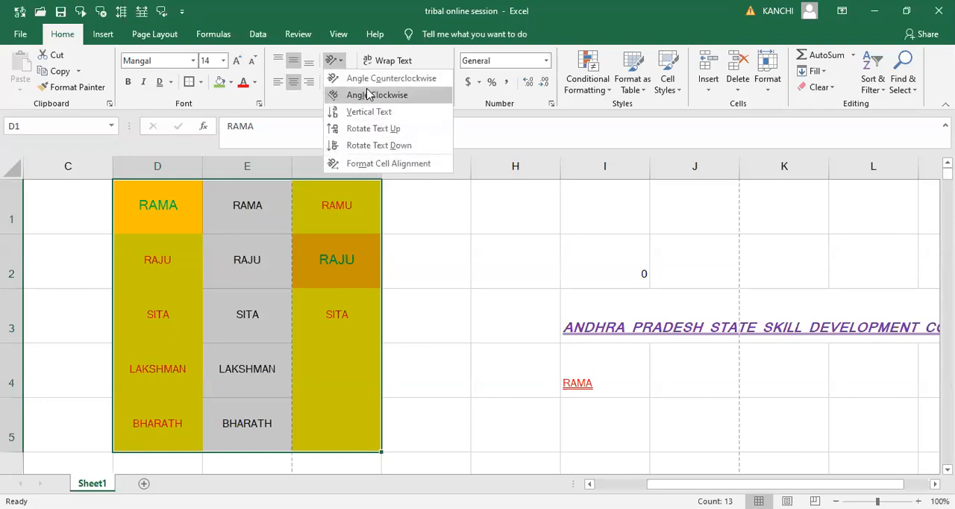
key("Escape")
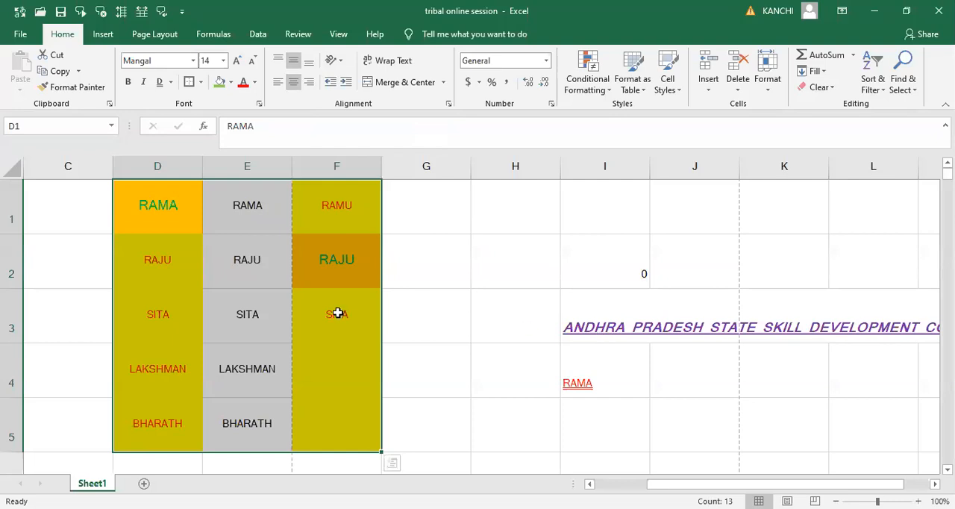
left_click(169, 310)
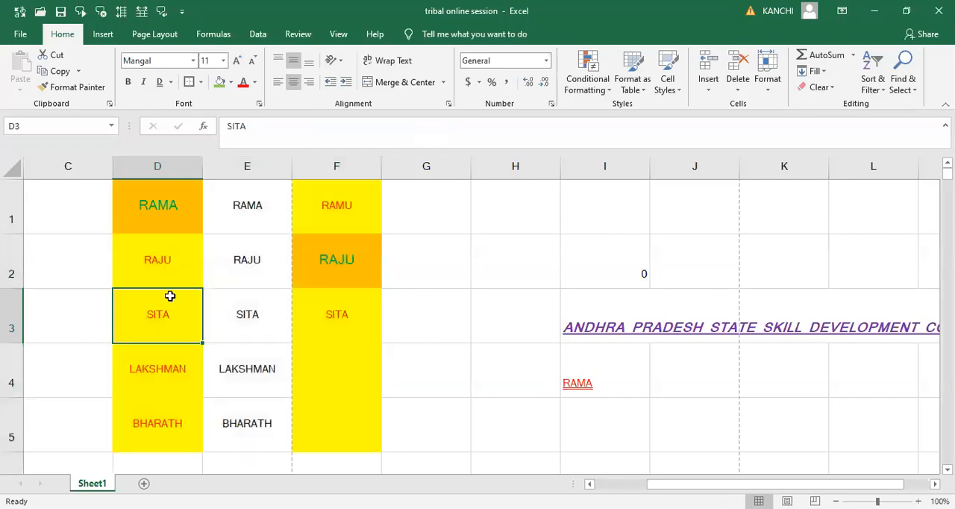
left_click(162, 206)
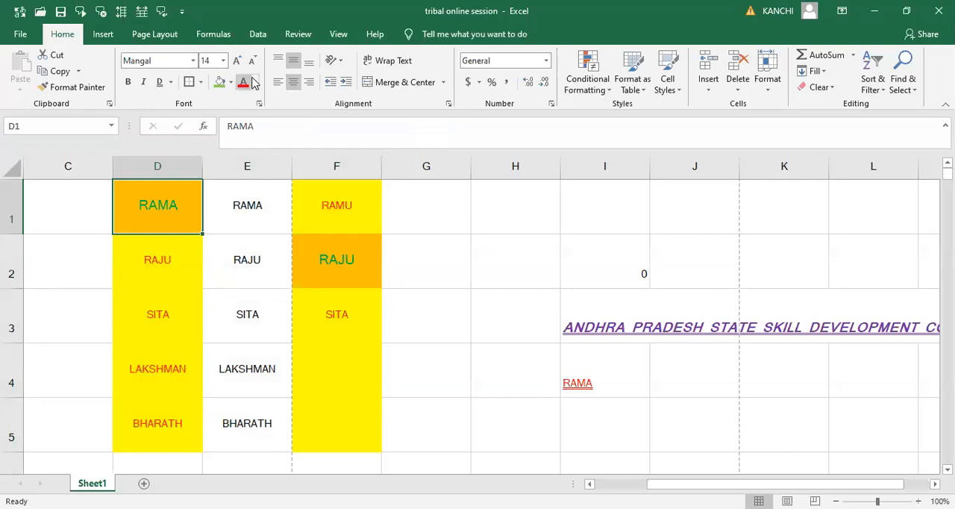
left_click(341, 63)
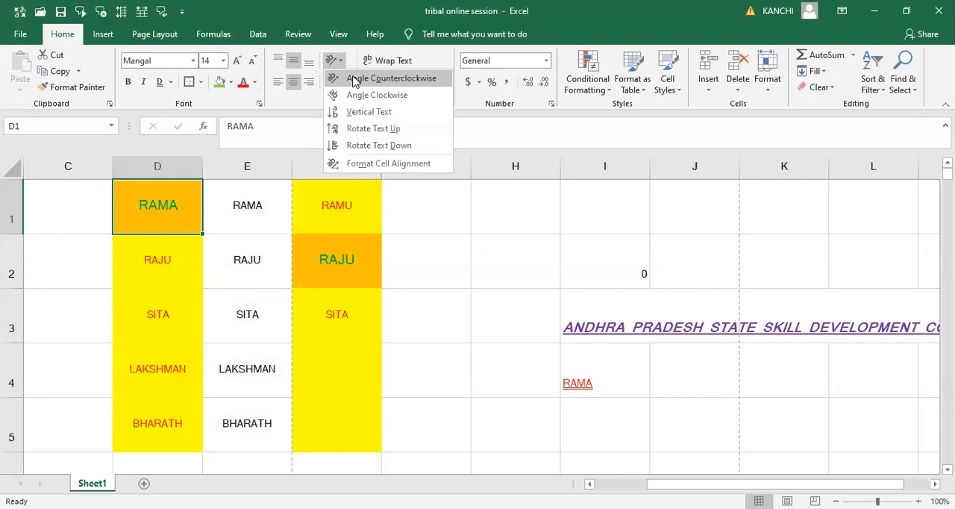
left_click(355, 79)
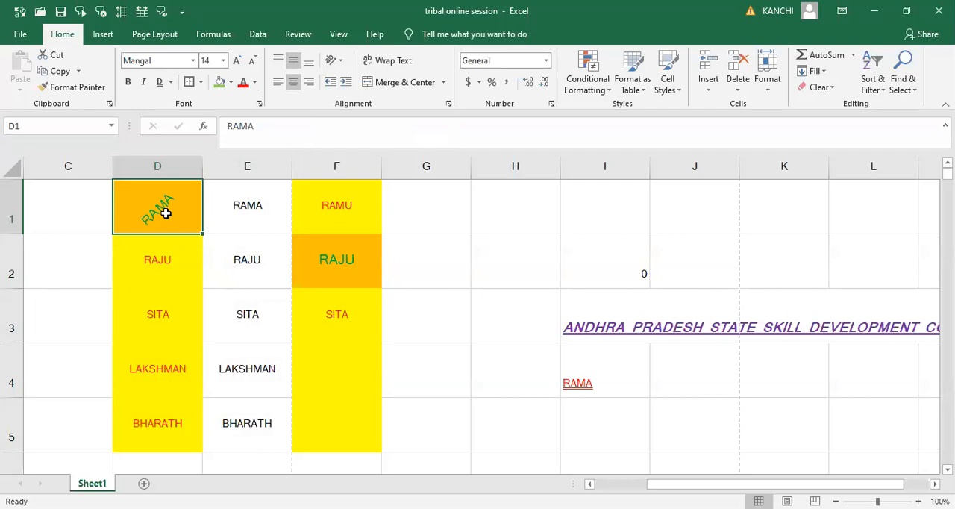
left_click(343, 64)
left_click(330, 88)
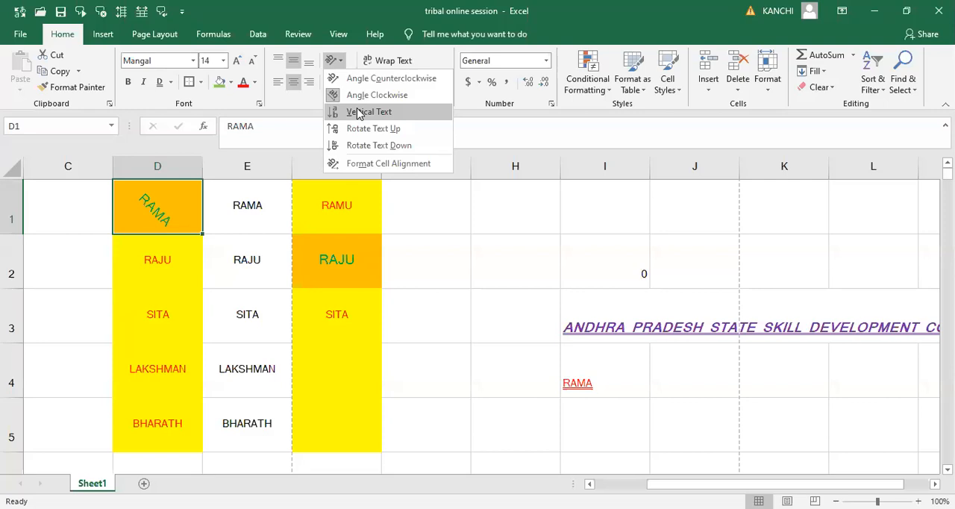
- Make row 1 taller and switch D1's text from vertical through rotated up and rotated down, back to vertical
left_click(358, 112)
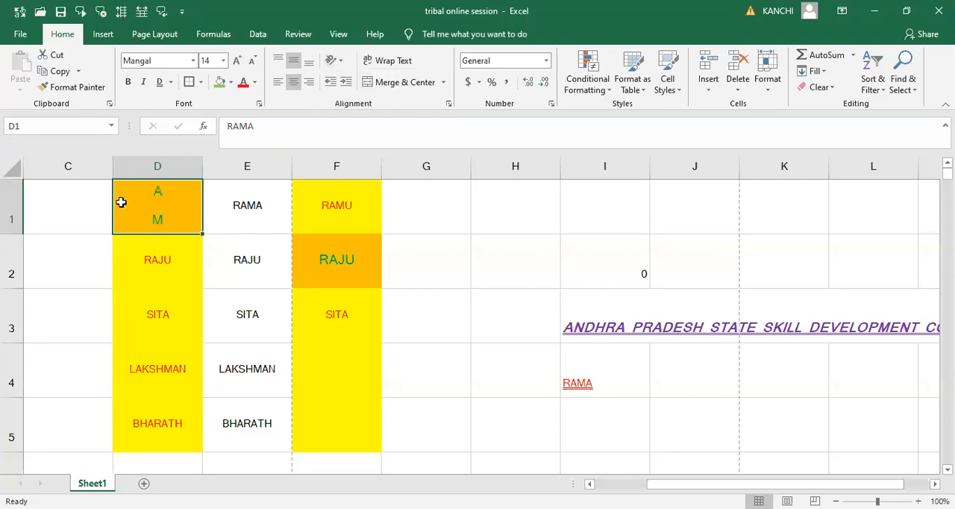
left_click_drag(25, 235, 26, 302)
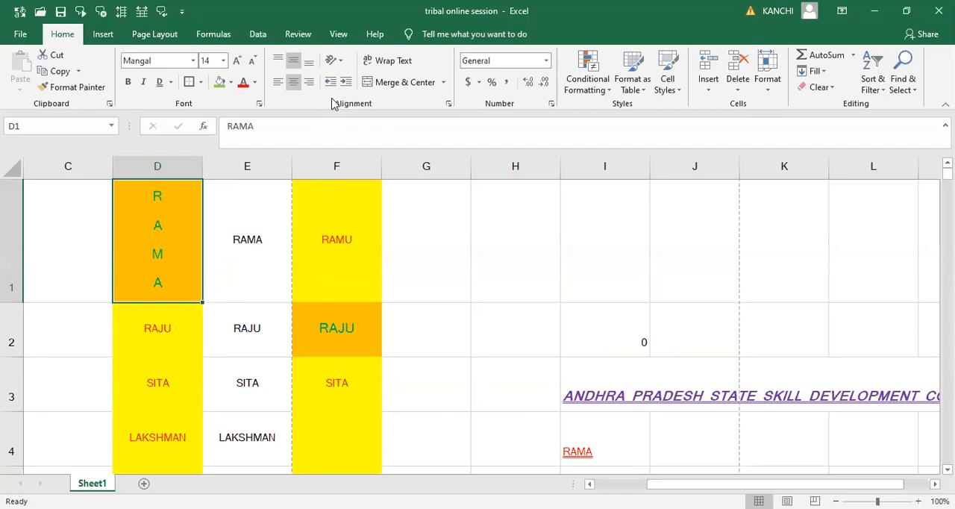
left_click(341, 67)
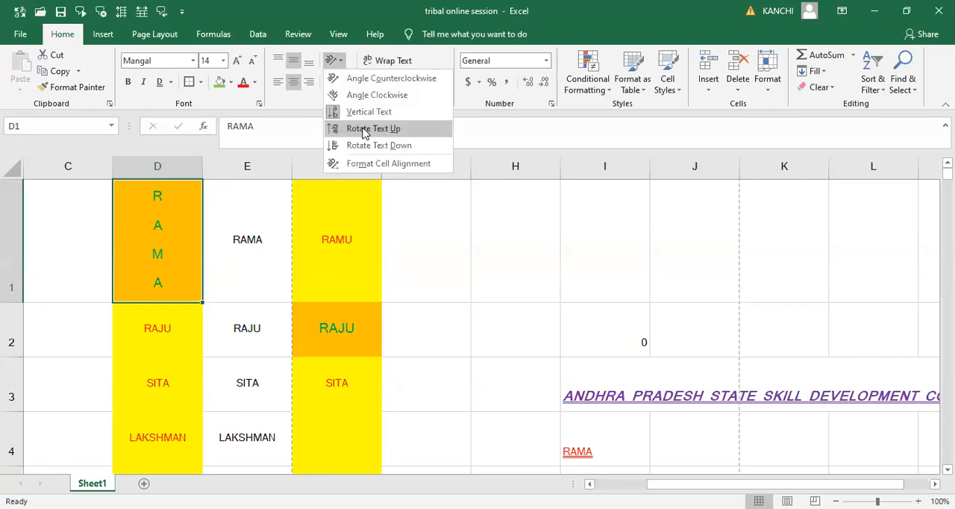
left_click(365, 132)
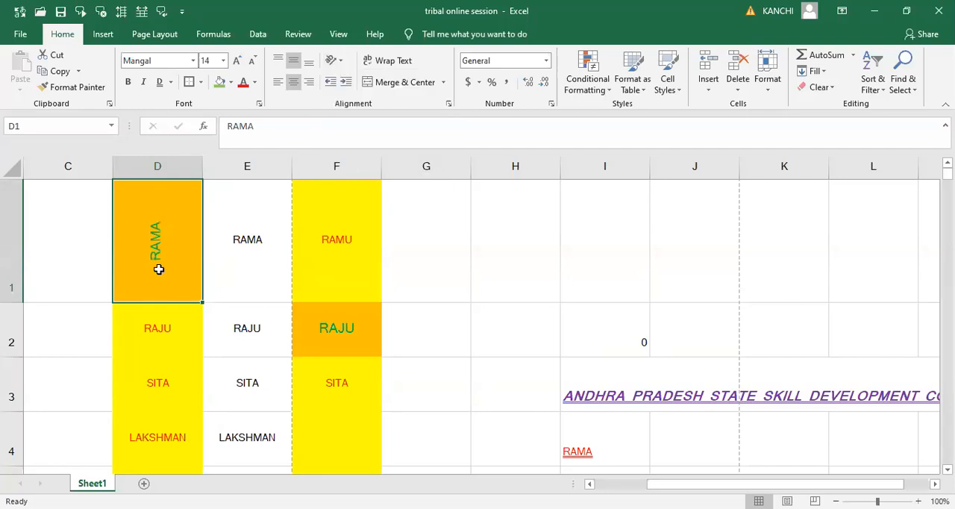
left_click(344, 63)
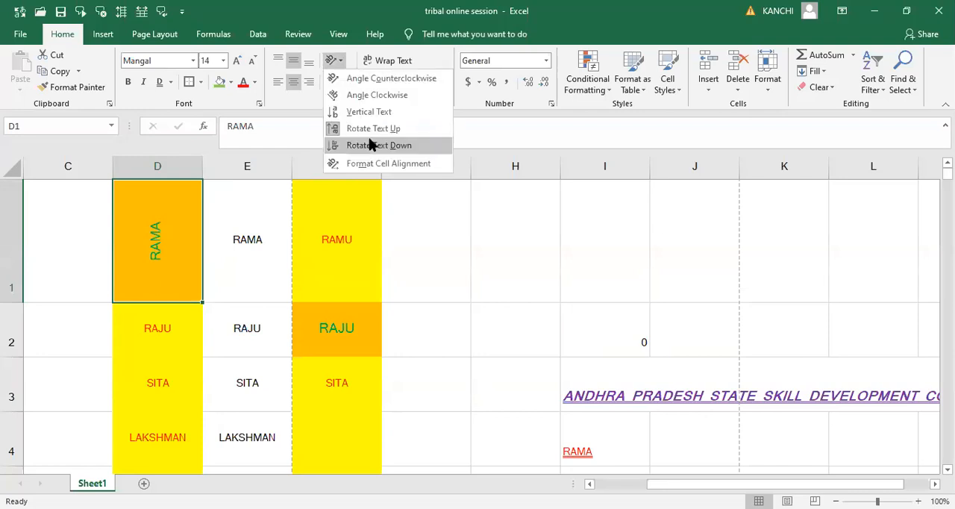
left_click(371, 145)
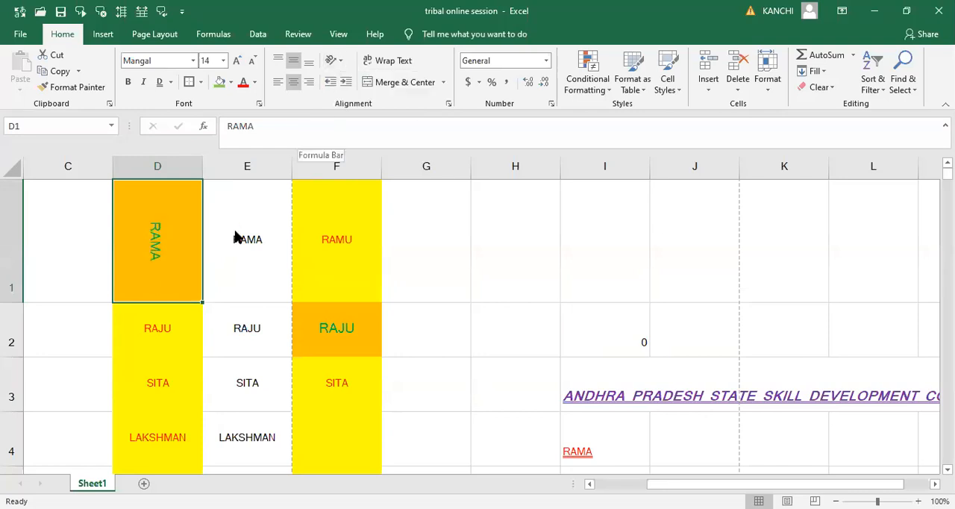
left_click(341, 63)
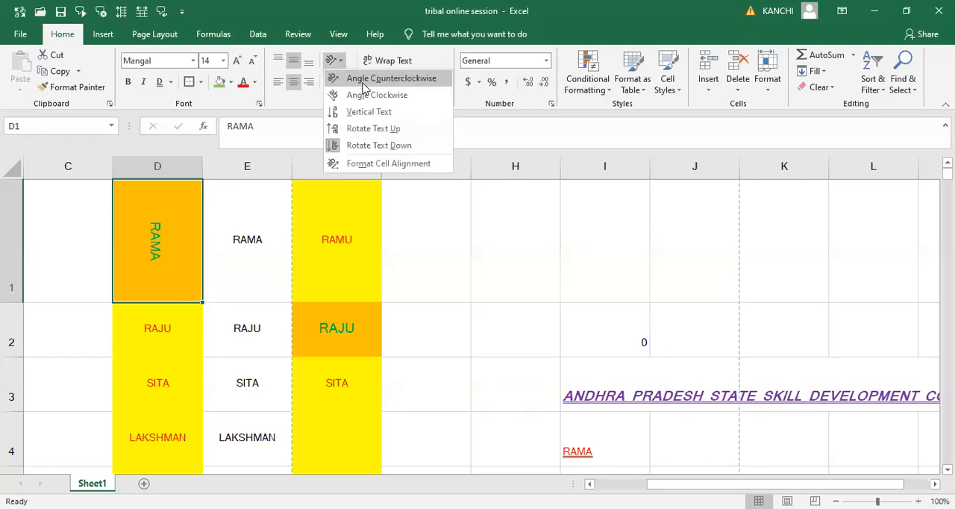
left_click(369, 111)
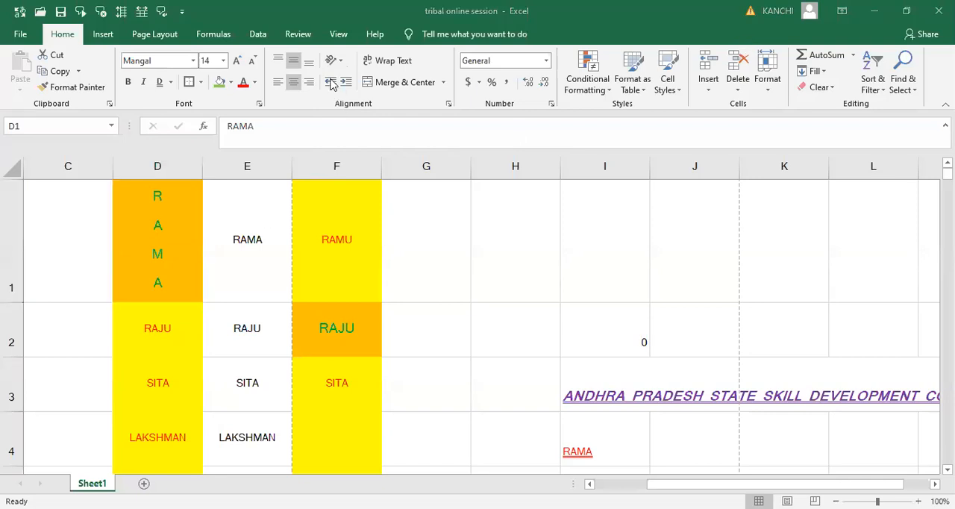
- Widen column F to about twice its width and top-align the text in cell D1
left_click(489, 267)
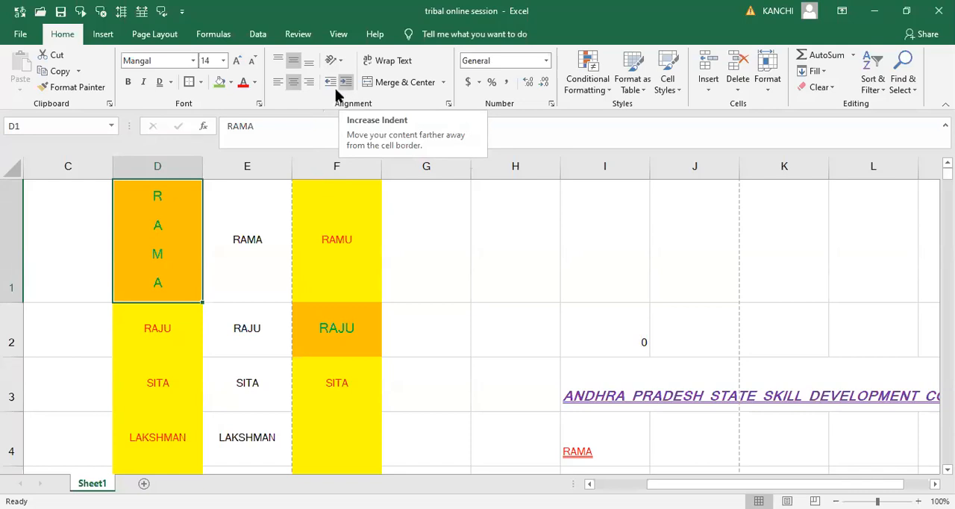
left_click_drag(384, 168, 476, 169)
left_click(277, 62)
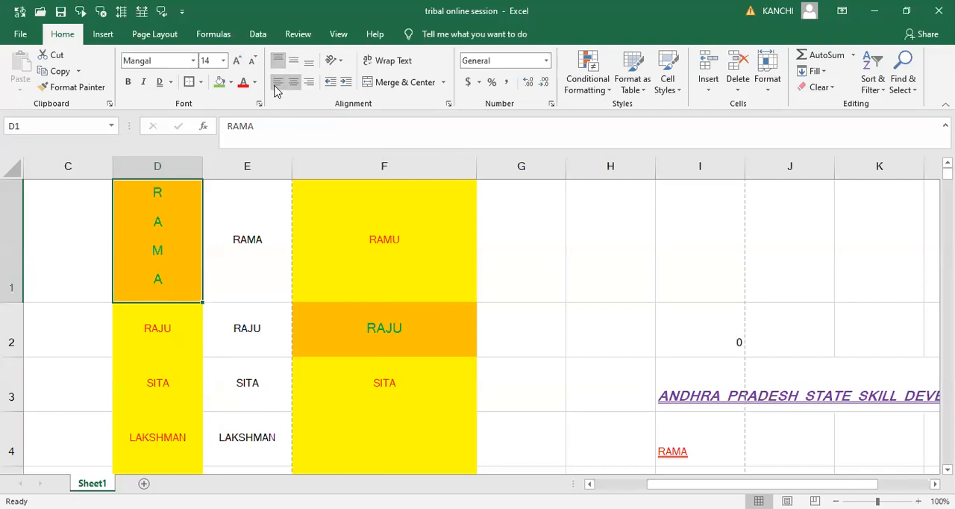
- Top-align the text in cell F1 and switch it from left to center and back to left alignment
left_click(375, 239)
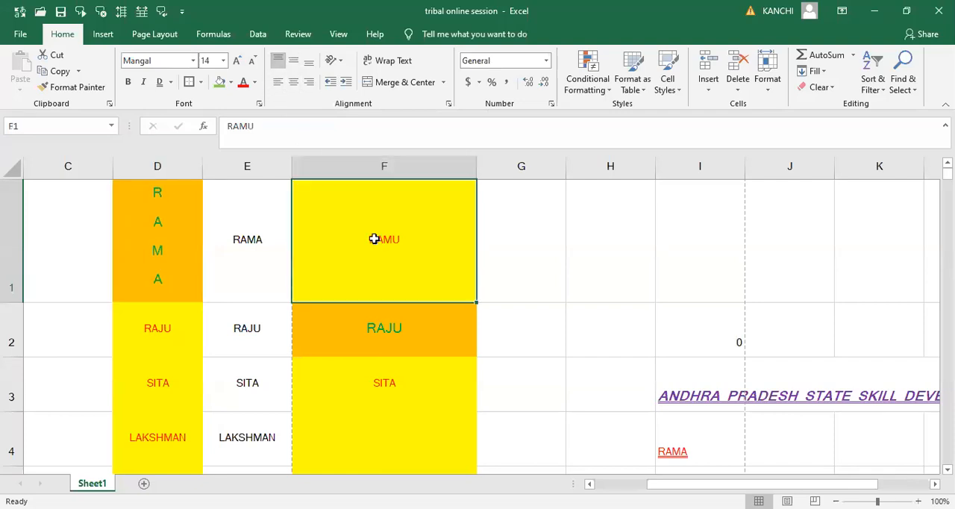
left_click(277, 62)
left_click(278, 83)
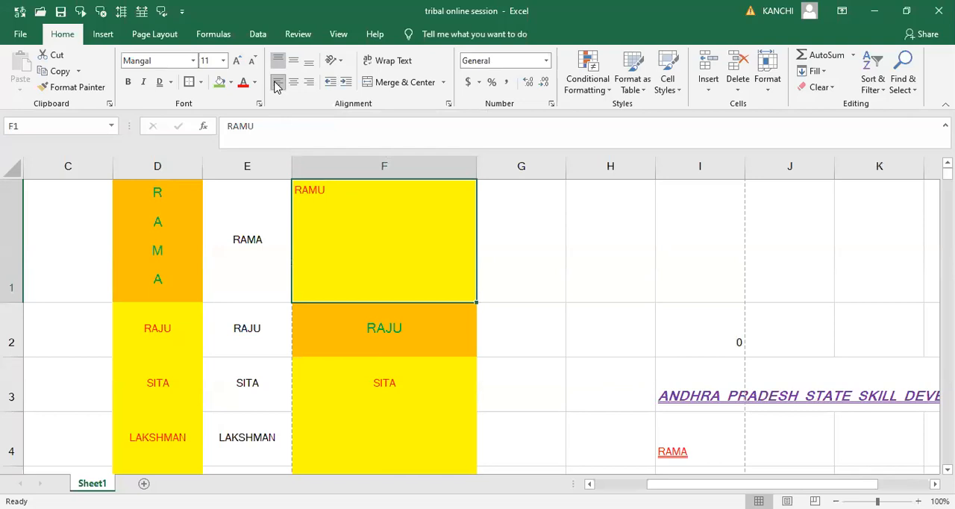
left_click(292, 84)
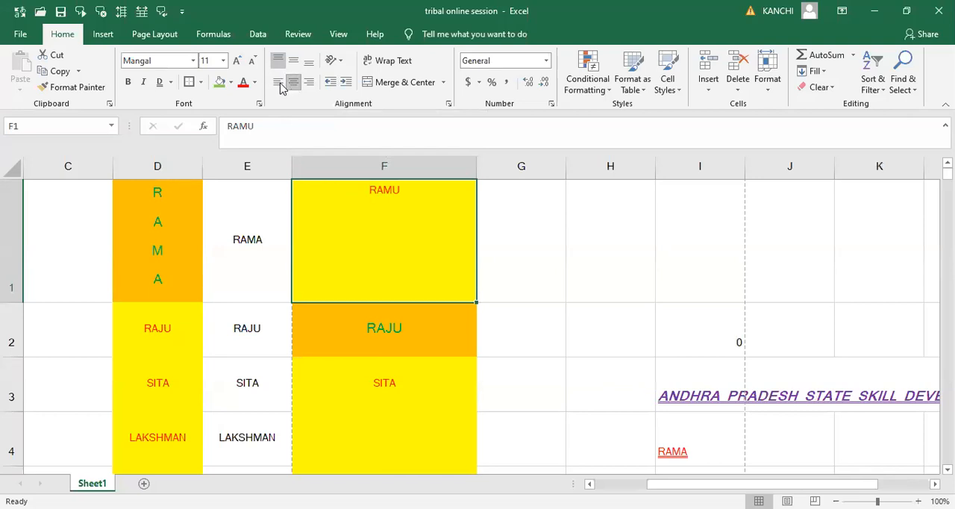
left_click(279, 82)
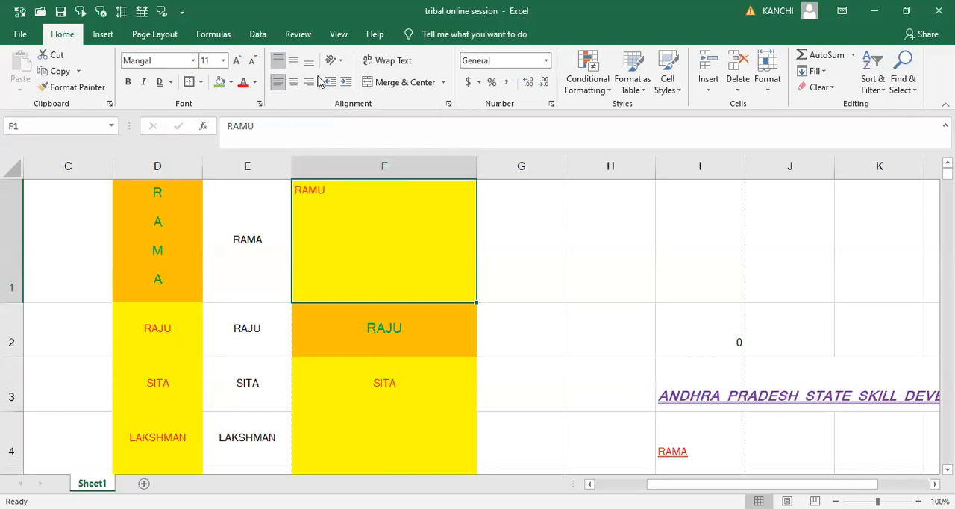
- Increase the indent of the text in cell F1 by seven levels
left_click(345, 83)
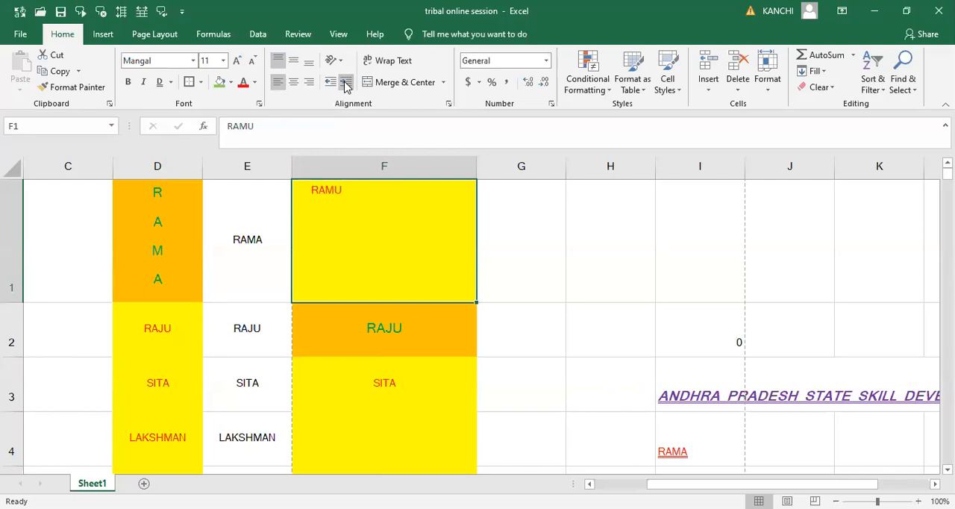
left_click(346, 83)
left_click(345, 84)
left_click(345, 84)
left_click(346, 83)
left_click(345, 84)
left_click(345, 83)
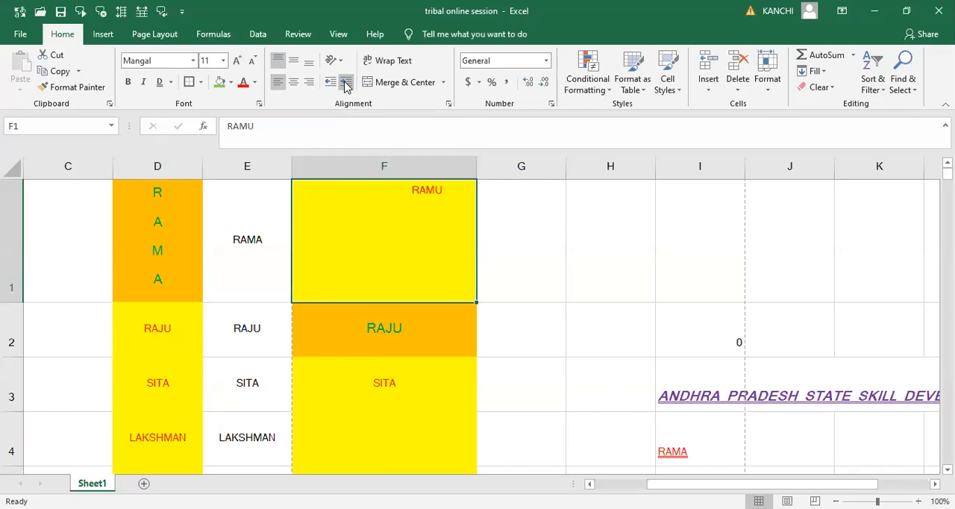
double_click(495, 200)
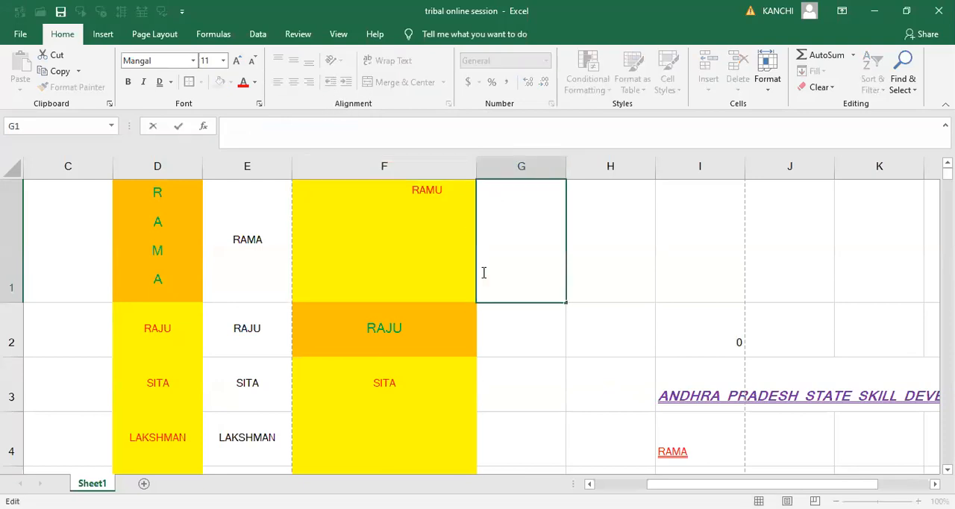
double_click(415, 223)
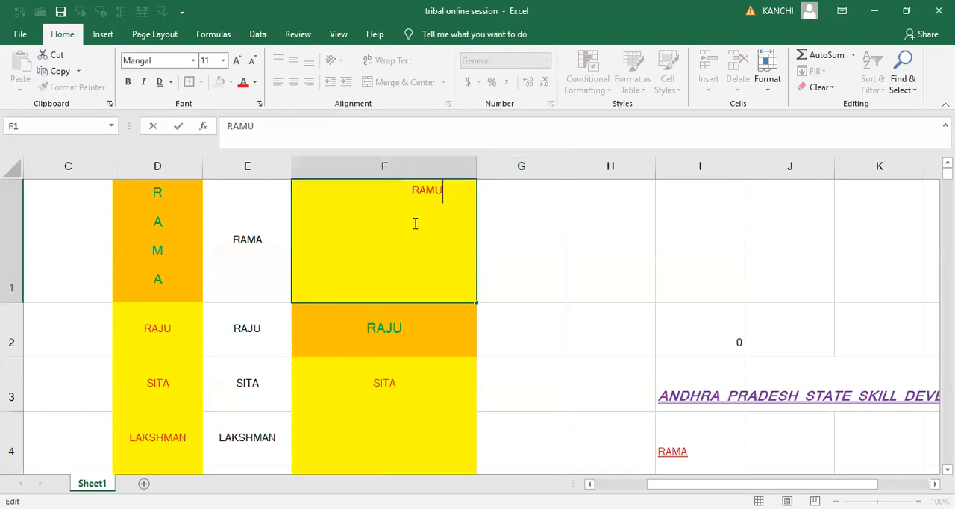
left_click(533, 243)
- Select cell F1 and decrease its text indent by six levels
left_click(419, 236)
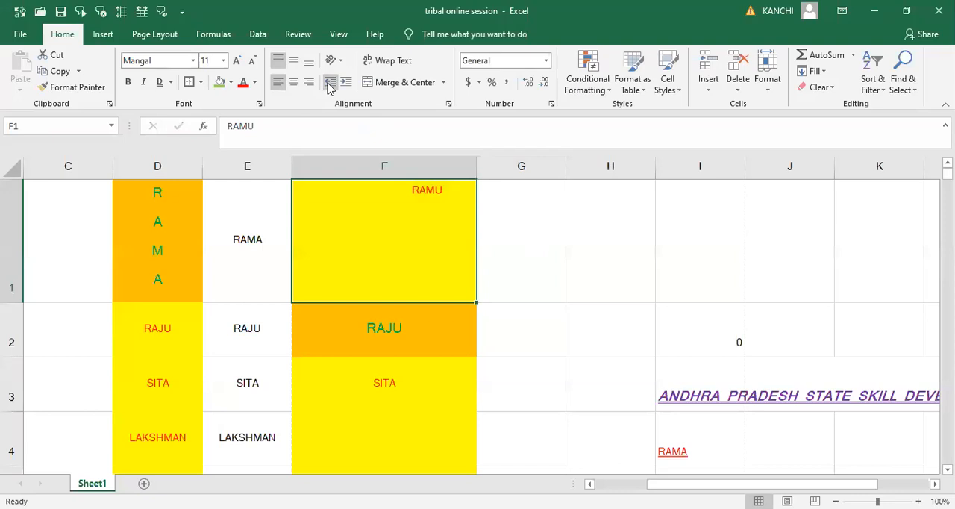
left_click(328, 83)
left_click(330, 84)
left_click(329, 83)
left_click(329, 84)
left_click(329, 83)
left_click(329, 83)
left_click(329, 83)
- Increase the indent of cell F1 by four levels and reduce it by one level
left_click(346, 84)
left_click(346, 84)
left_click(346, 84)
left_click(346, 84)
left_click(346, 83)
left_click(346, 83)
left_click(346, 83)
left_click(346, 84)
left_click(334, 85)
left_click(334, 85)
- Replace the content of cell F1 with a sample first name followed by "IS A GOOD BOY"
type("RAMABABU")
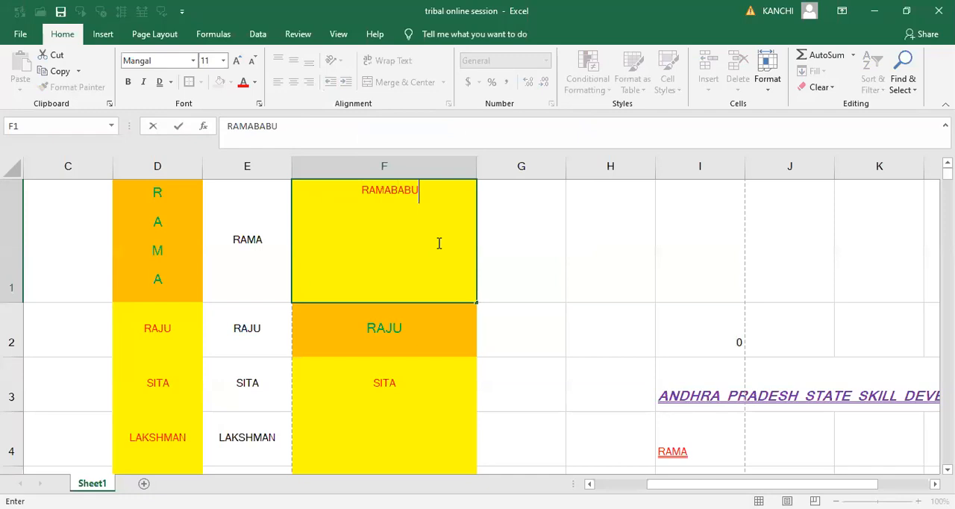
type(" IS A")
type("GOOD BOY")
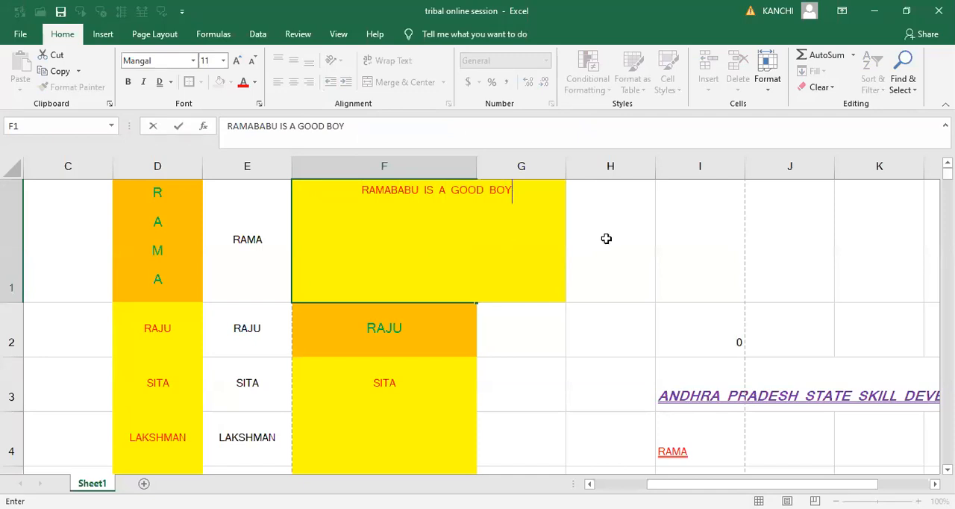
left_click(607, 239)
- Wrap the sentence within cell F1 and turn text wrapping off again
left_click(427, 214)
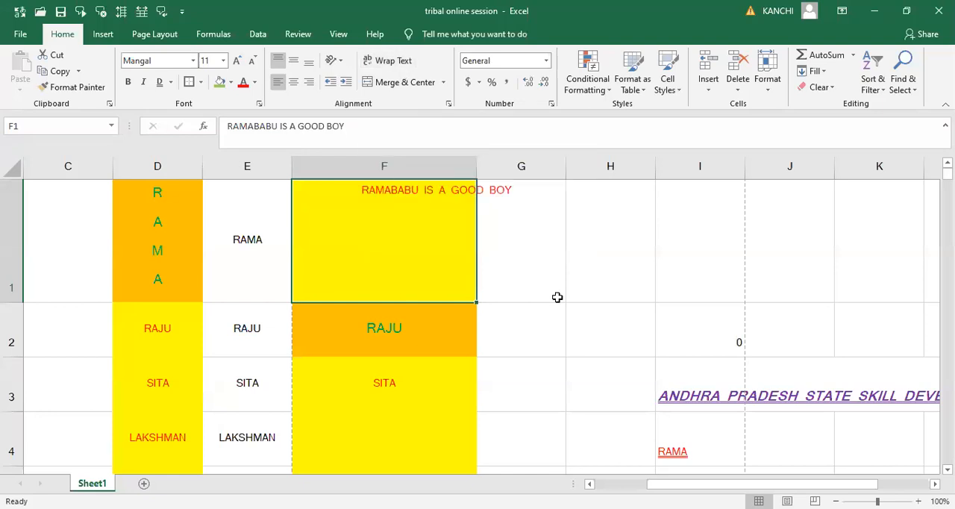
left_click(393, 62)
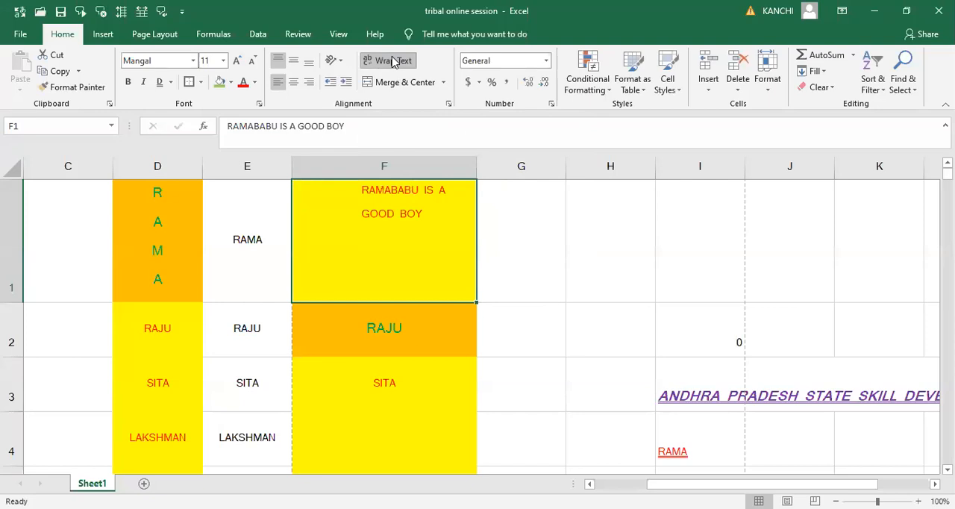
left_click(393, 62)
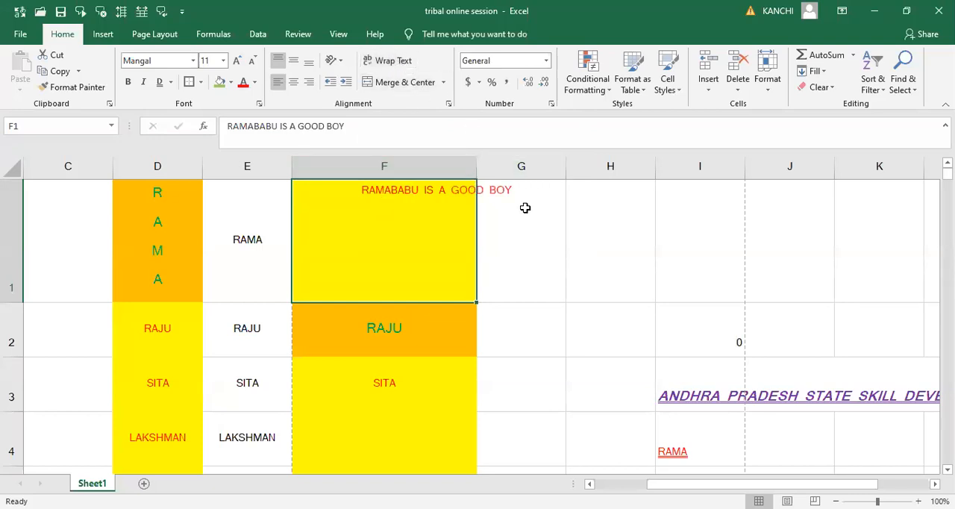
- Shrink row 1 to the height of a single text line and remove the indent from cell F1
left_click_drag(7, 301, 19, 202)
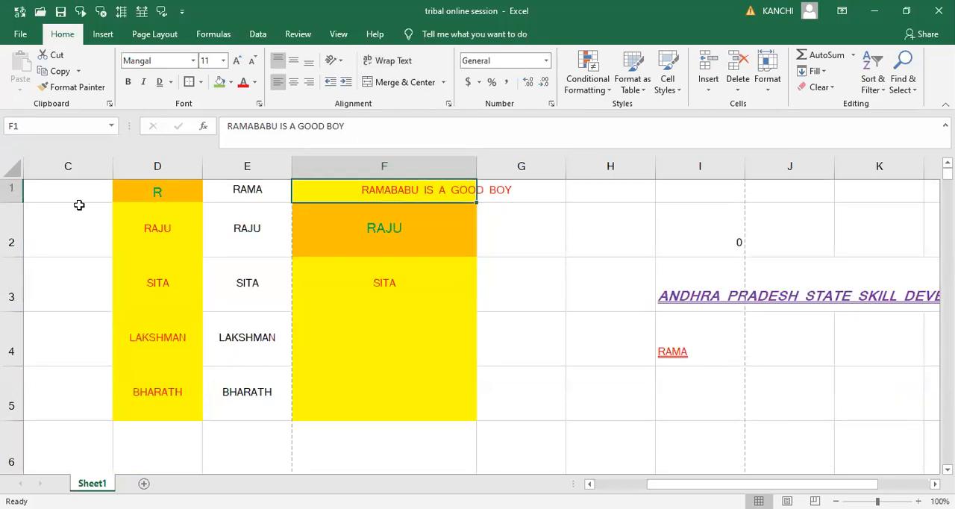
left_click(330, 83)
left_click(330, 83)
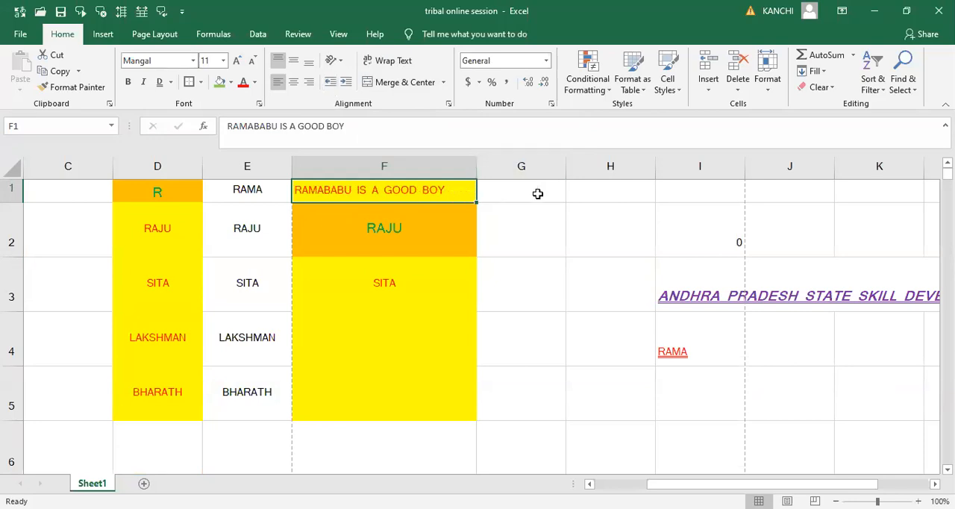
- Append "IN THE CLASS" to the sentence in cell F1
double_click(455, 192)
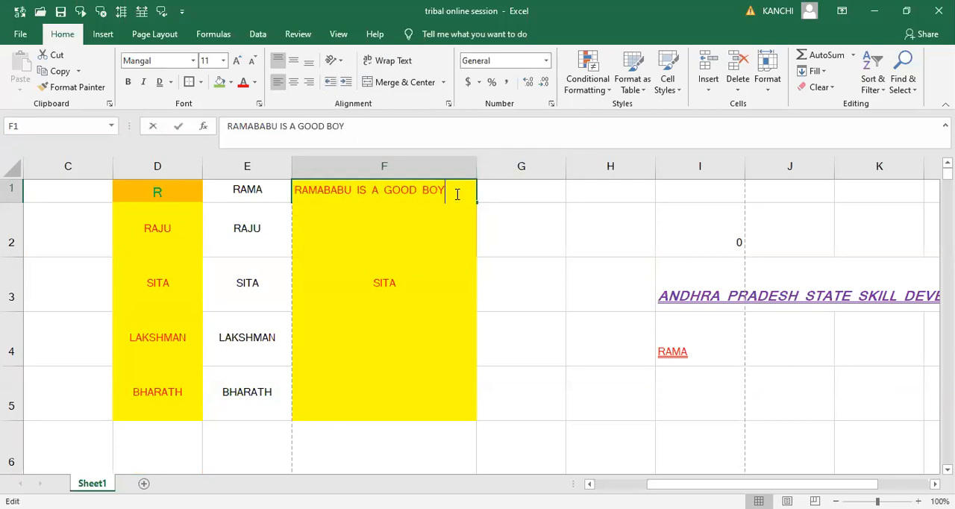
type("IN")
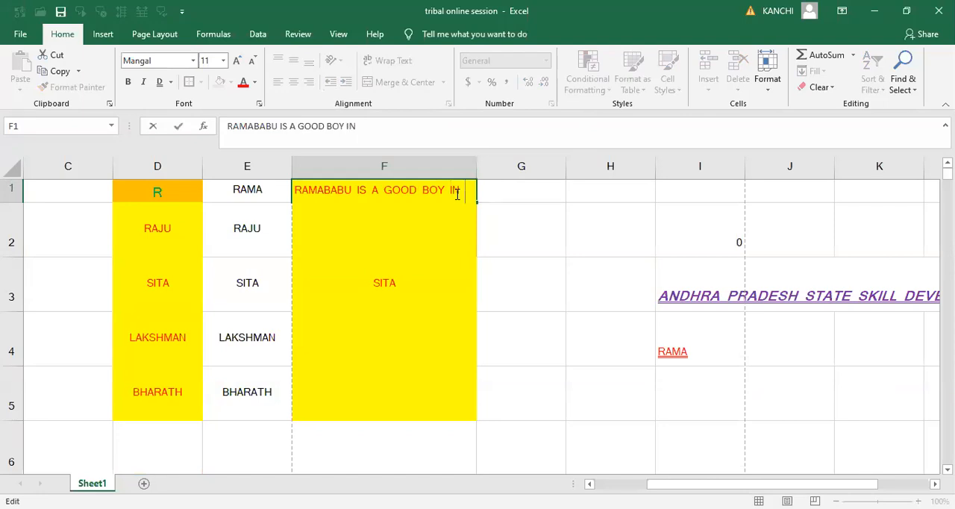
type(" THE CLASS")
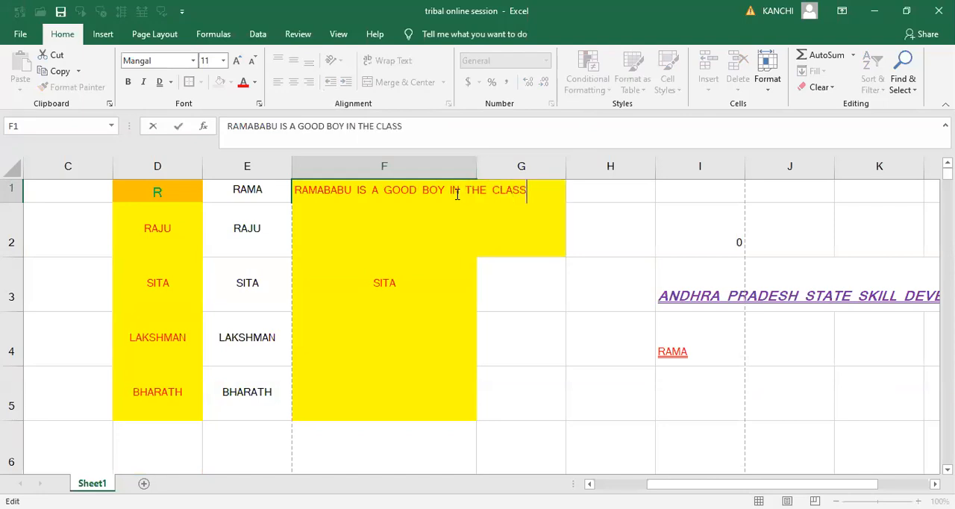
left_click(535, 284)
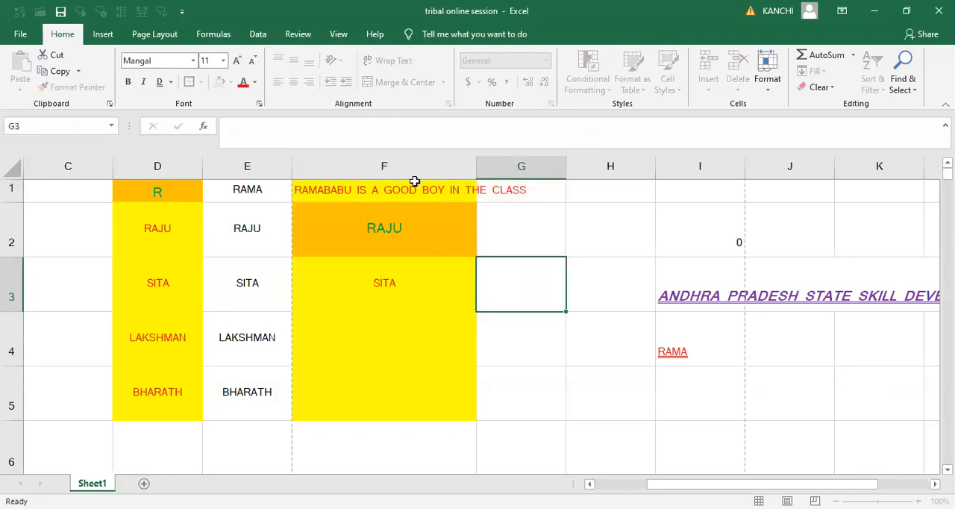
- Wrap the text in cell F1 and increase the height of row 1 to fit two lines of the sentence
left_click(412, 189)
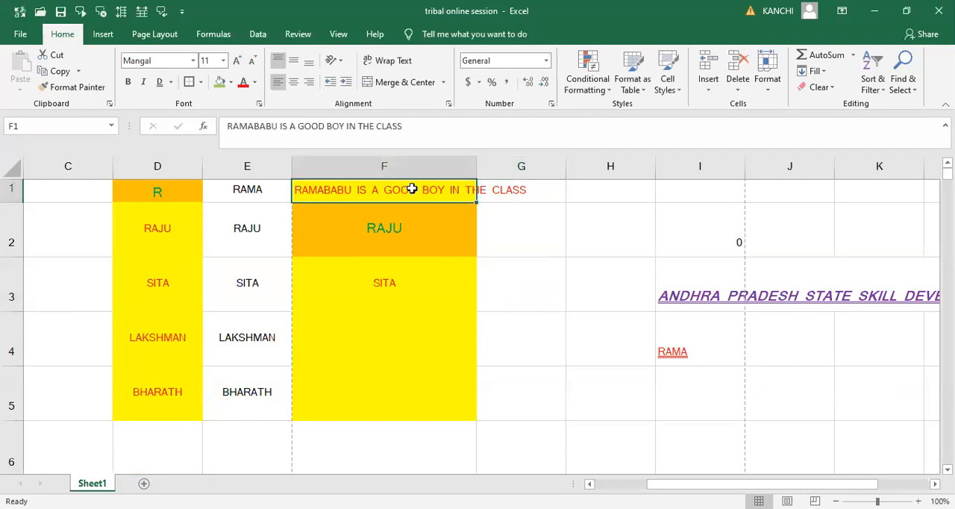
left_click(390, 65)
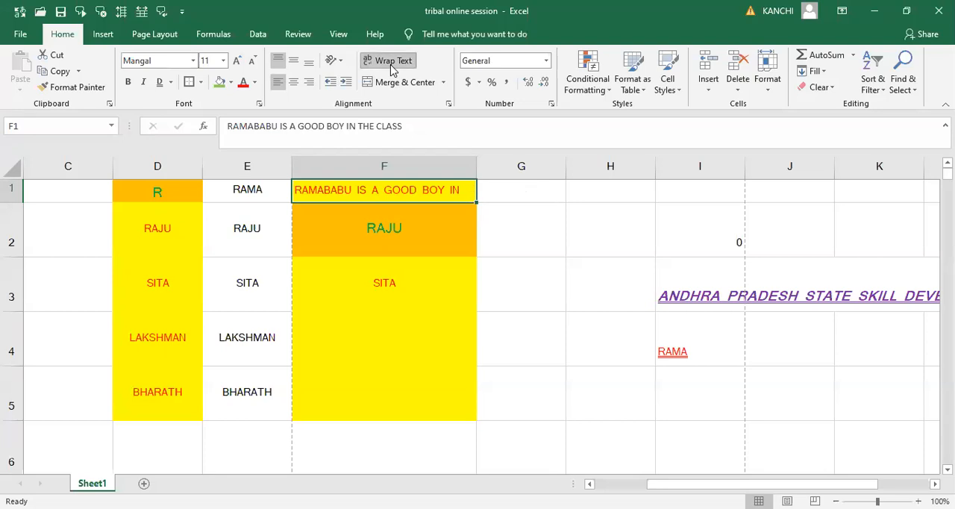
left_click_drag(12, 202, 13, 225)
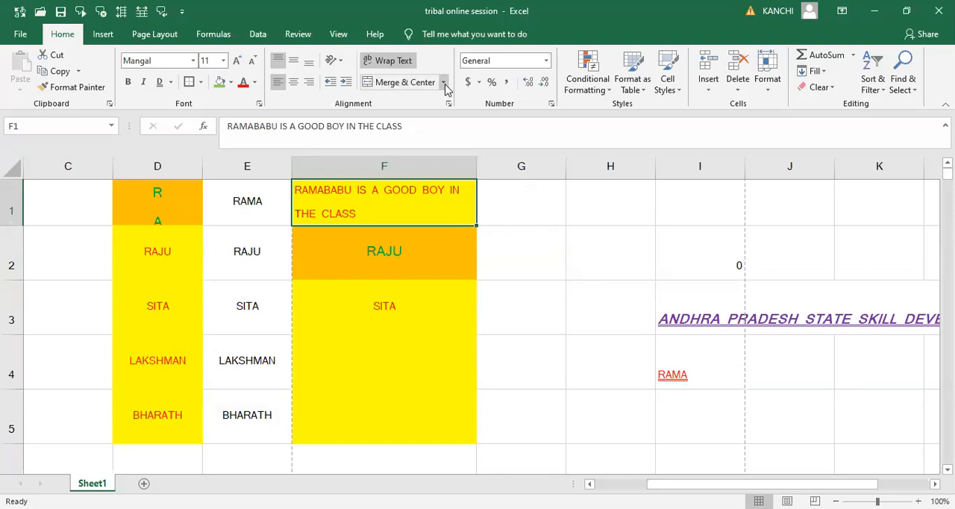
- Merge cells H1 and I1 into one cell with the Merge Cells option
left_click(529, 213)
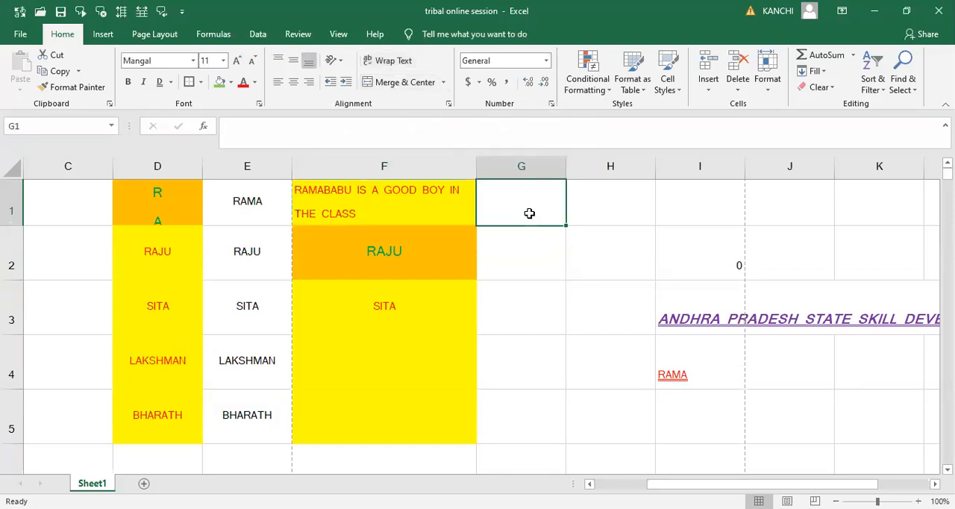
key("Right")
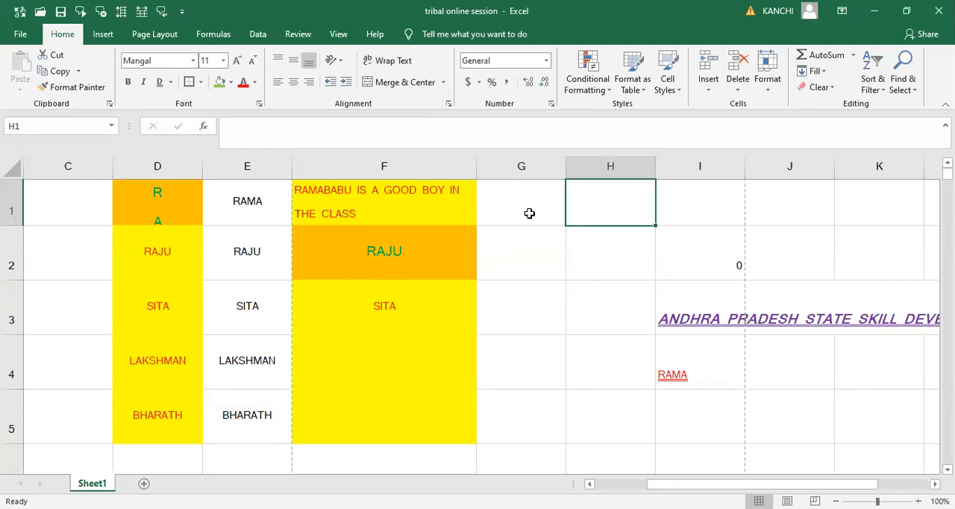
key("Right")
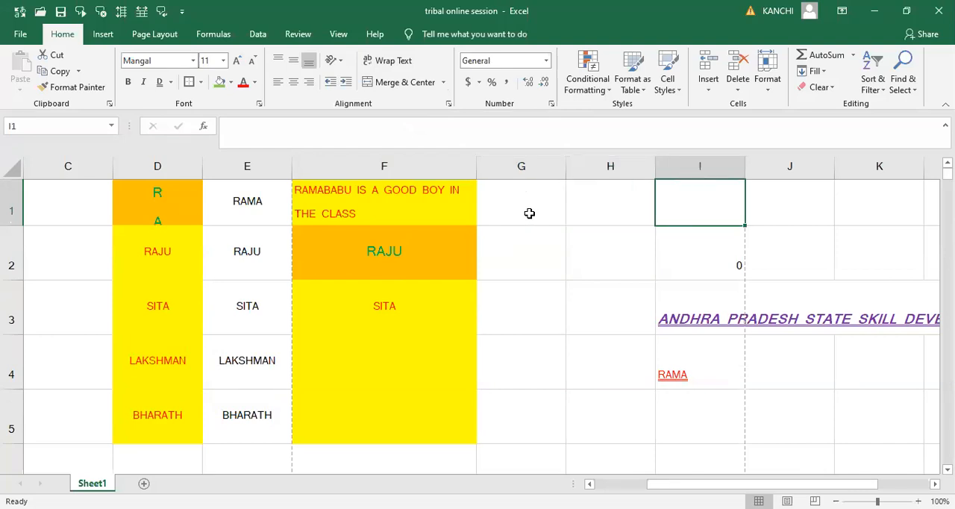
key("Left")
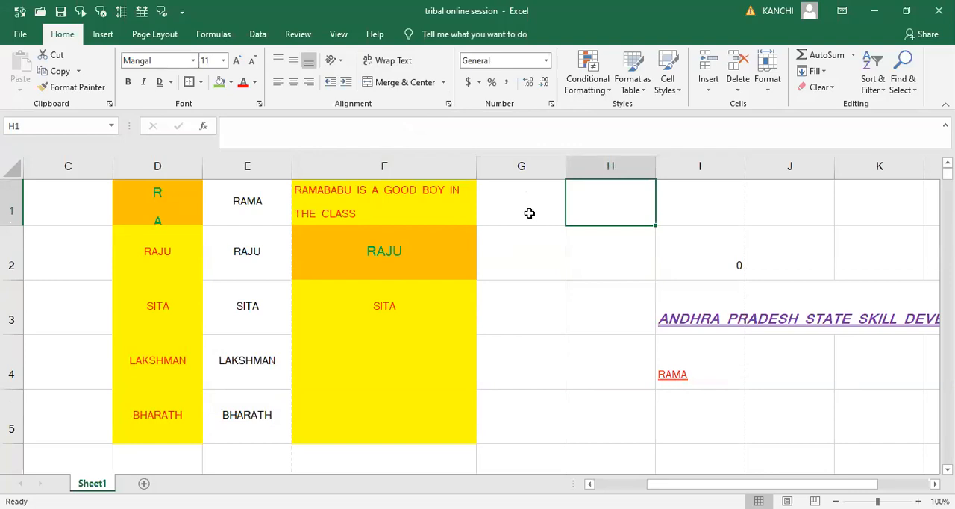
key("shift+Right")
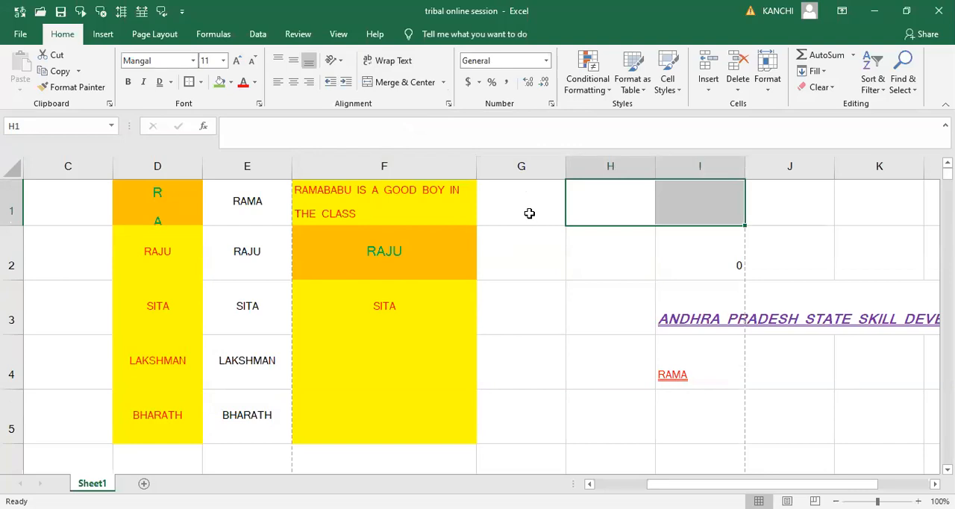
key("alt+h")
key("m")
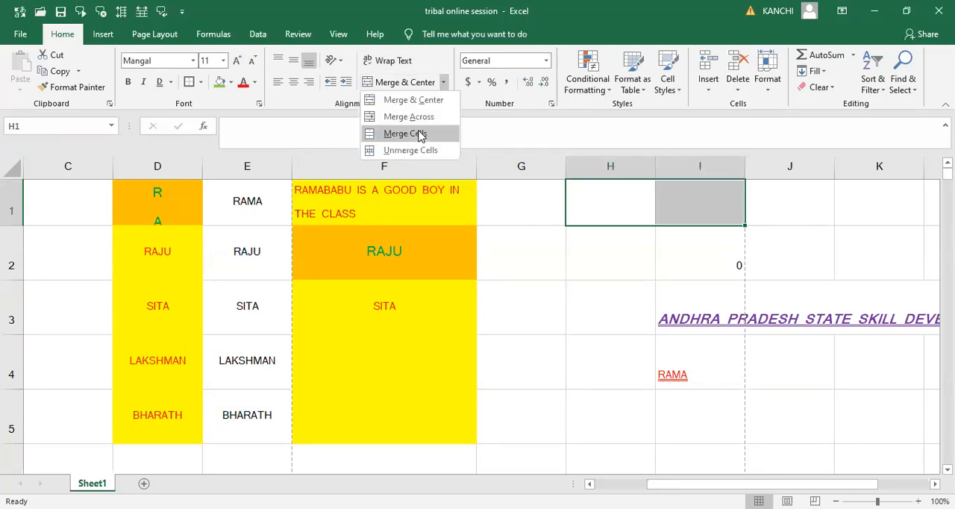
left_click(421, 135)
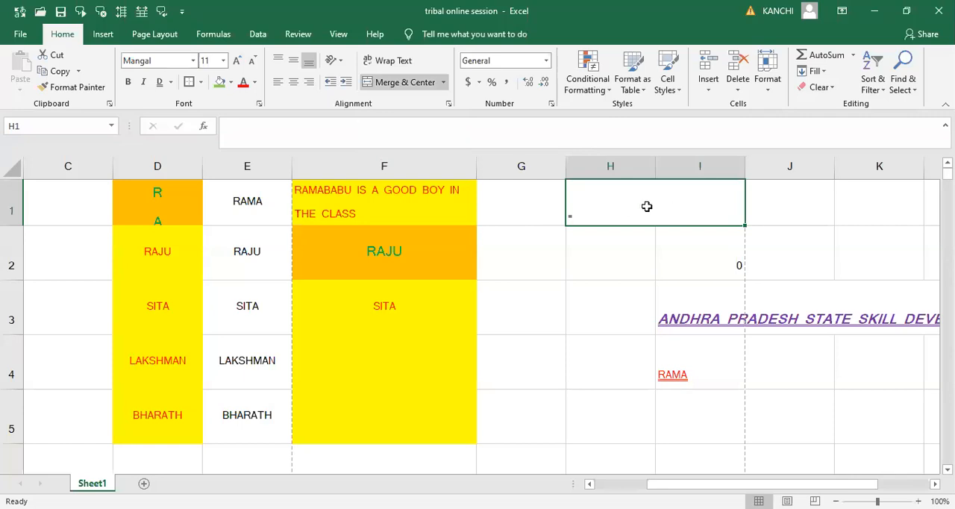
- Compare the merged cell H1:I1 with the separate cells H2 and I2 below it, and look through the available merge options
left_click(587, 247)
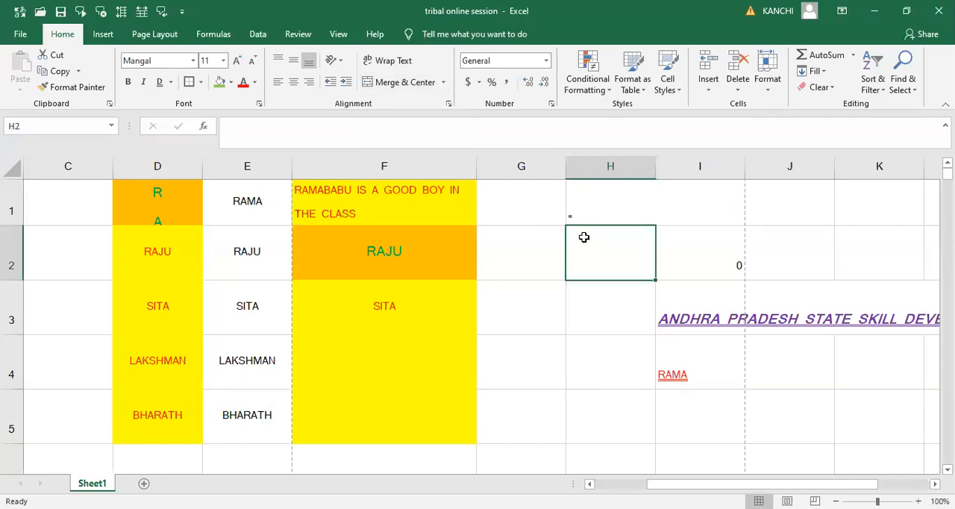
left_click(609, 218)
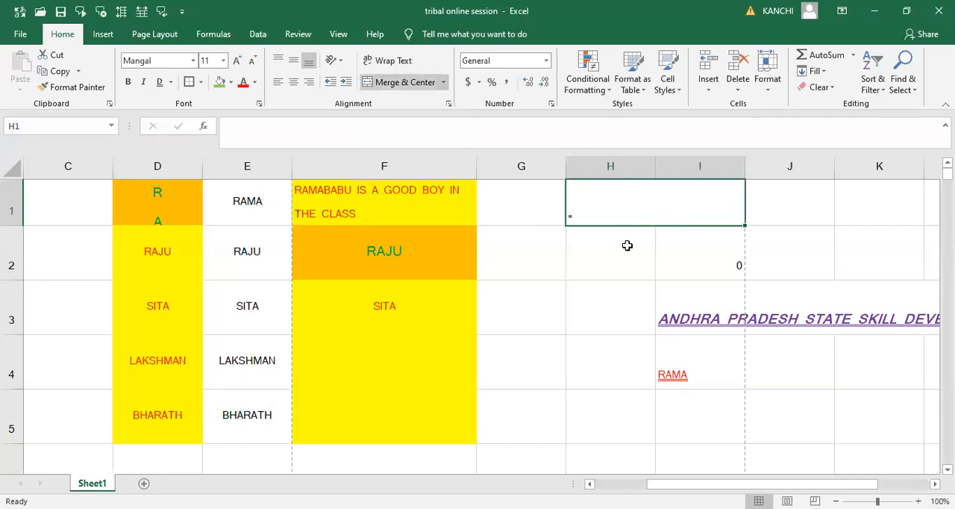
left_click(615, 249)
left_click(692, 245)
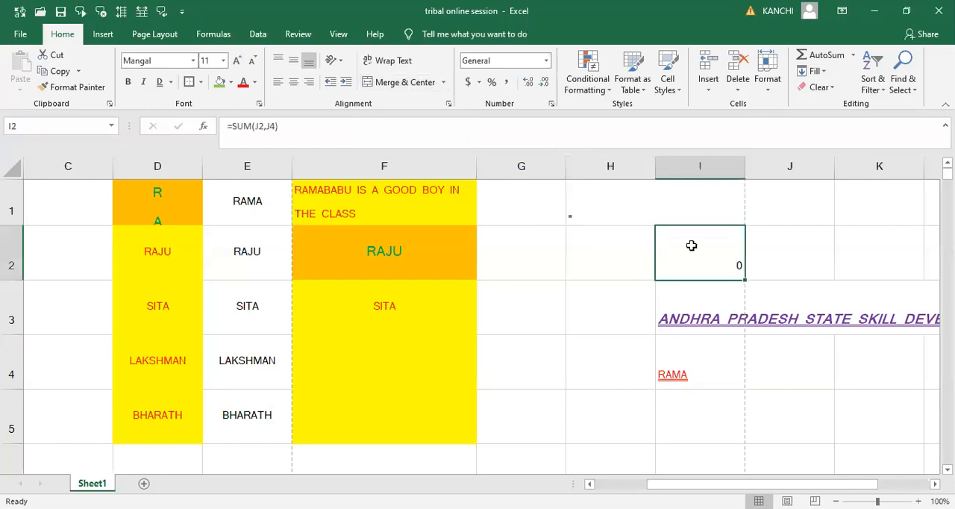
left_click(640, 209)
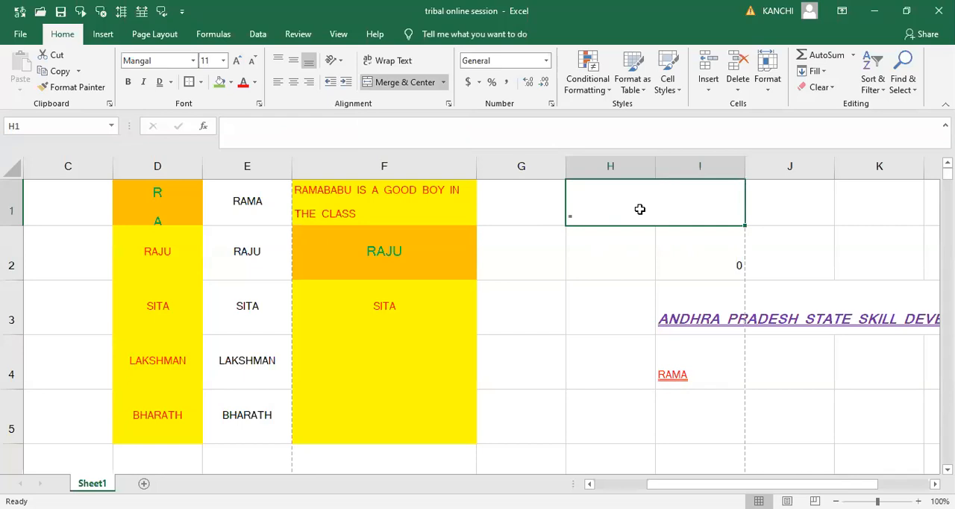
left_click(444, 83)
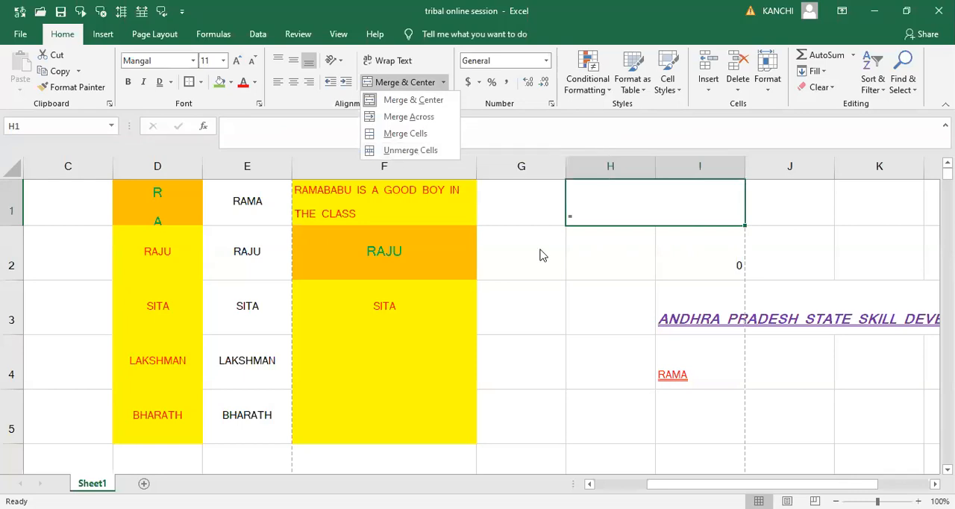
left_click(608, 258)
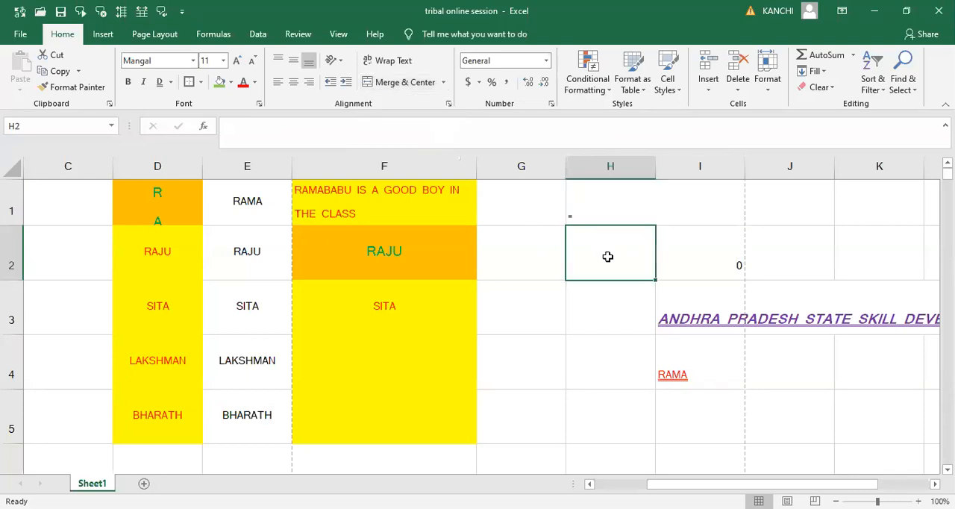
left_click(679, 257)
left_click(627, 255)
left_click(664, 255)
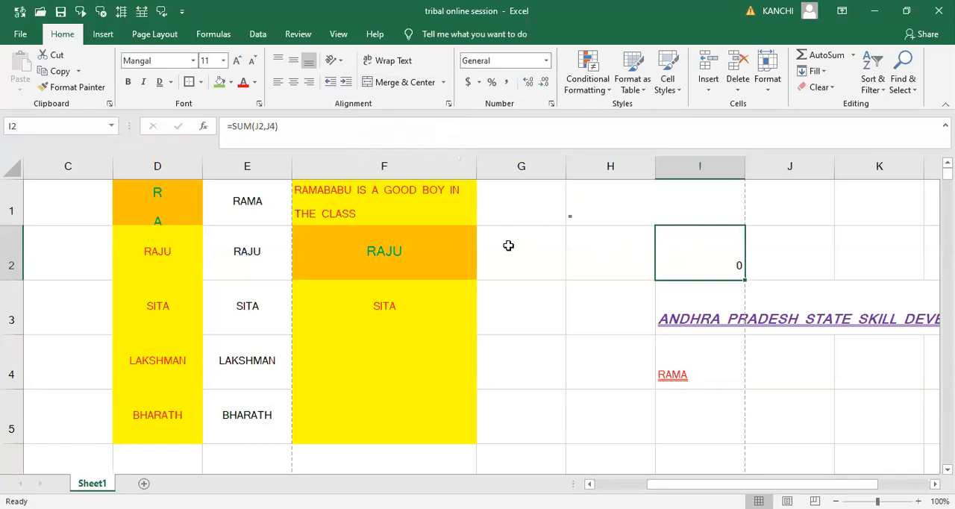
- Insert a new blank row above row 1
left_click(207, 217)
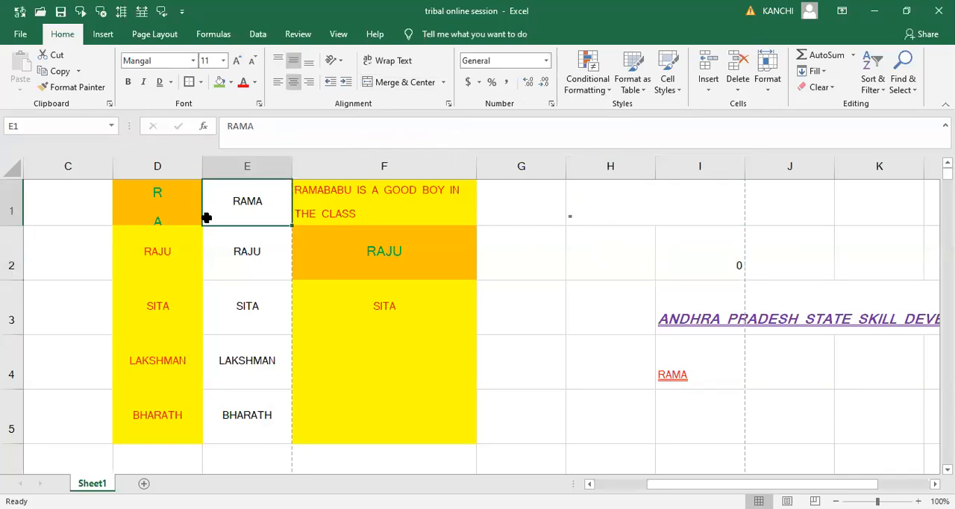
left_click(11, 198)
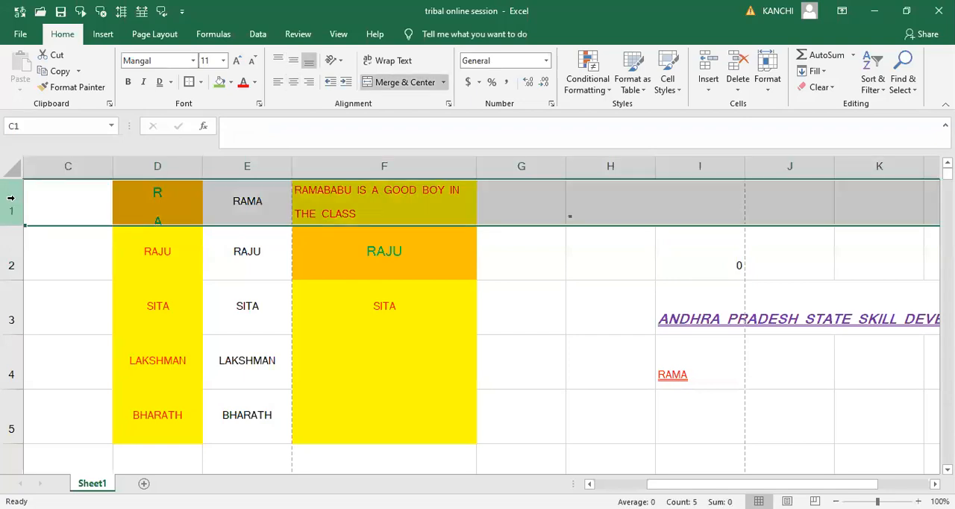
right_click(11, 198)
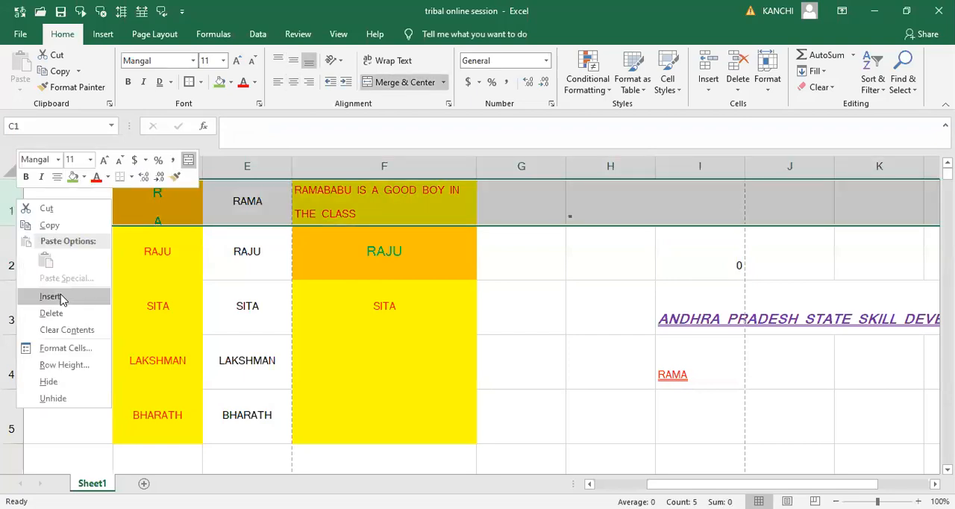
left_click(50, 296)
left_click(92, 226)
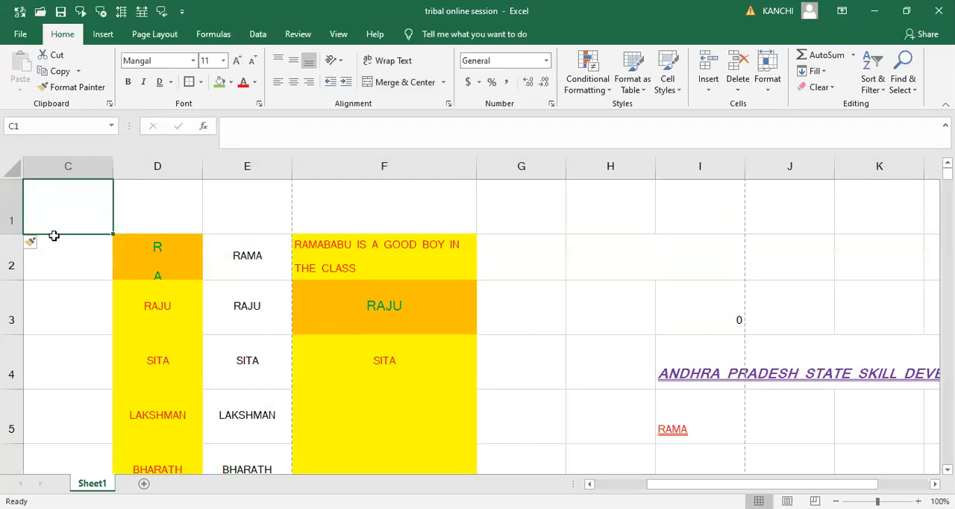
- Set the text orientation of cell D2 to angle clockwise and re-enter the same sample name in it
left_click(125, 249)
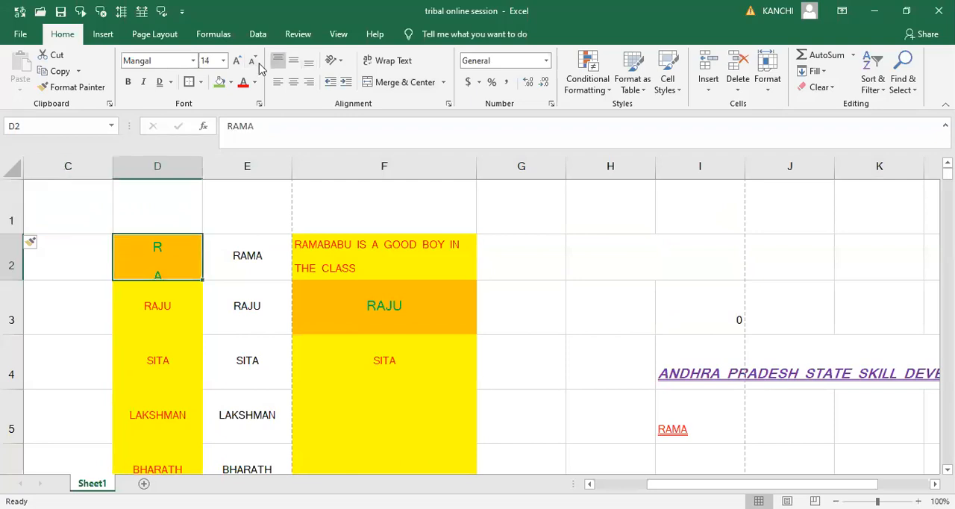
left_click(339, 62)
left_click(346, 78)
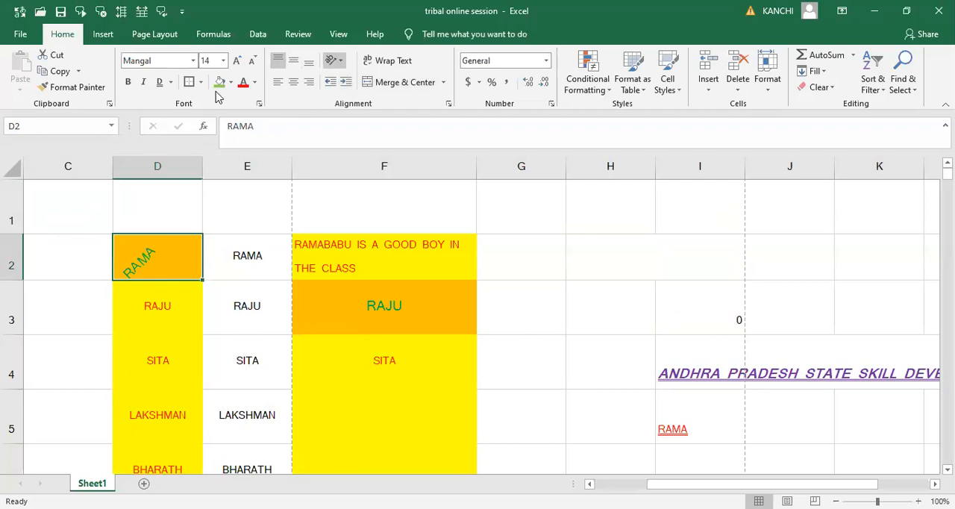
left_click(374, 94)
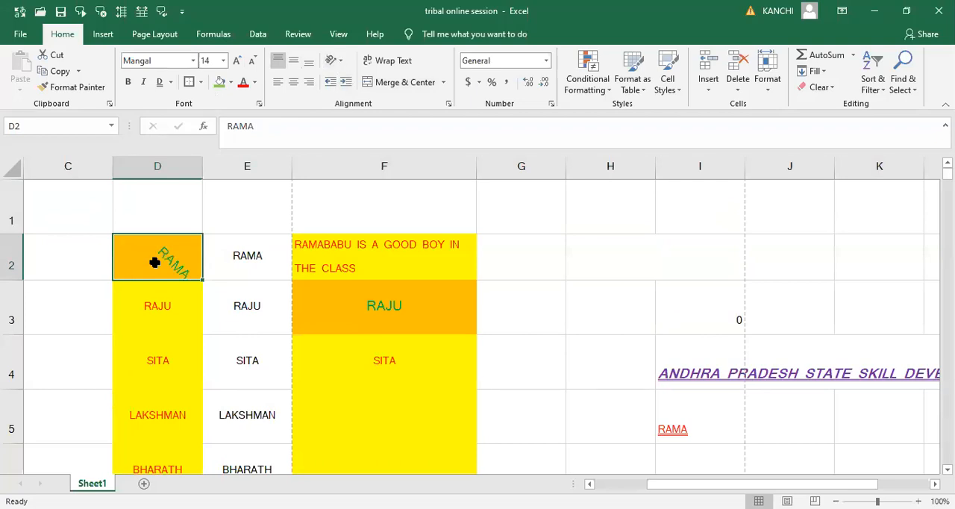
type("RAMA")
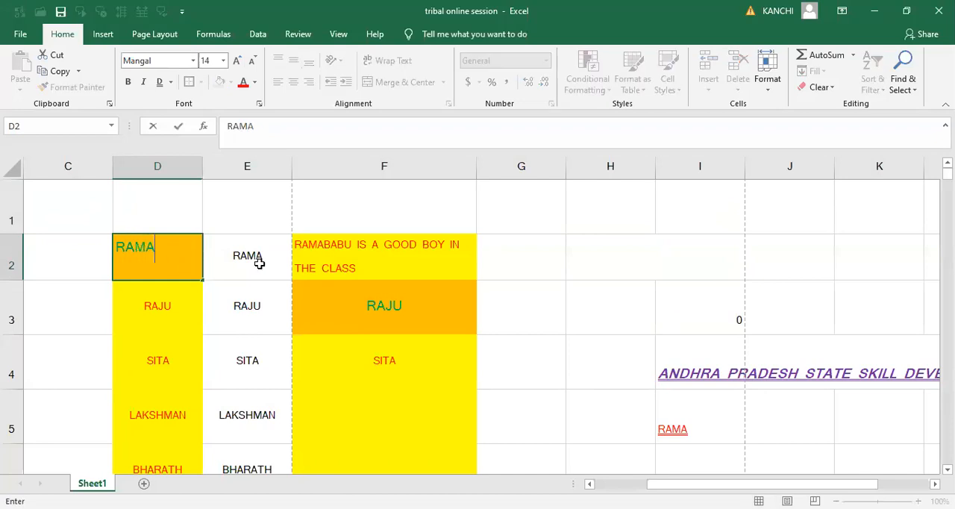
left_click(257, 262)
- Enter the heading "APSSDC SCHOOL" in cell C1 of the new row
left_click(68, 202)
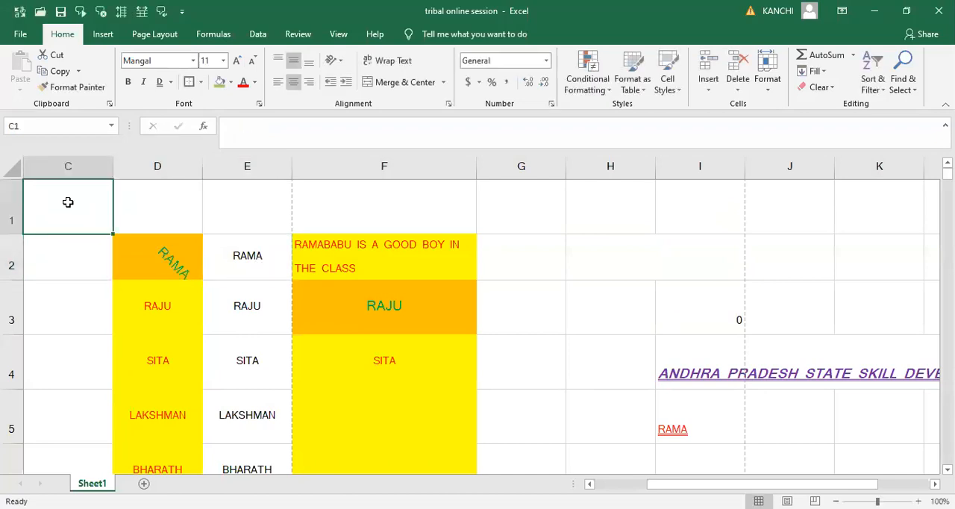
key("shift+Right")
key("shift+Right")
key("shift+Right")
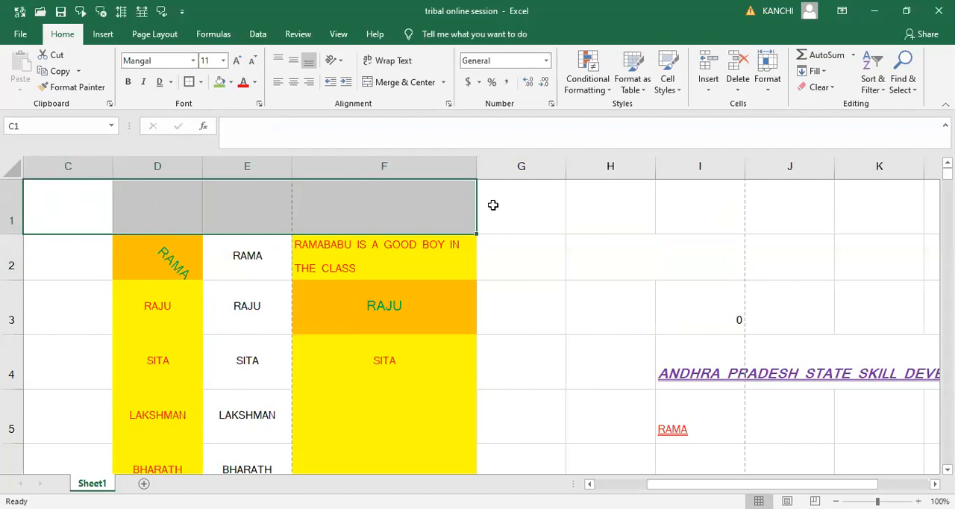
left_click(90, 209)
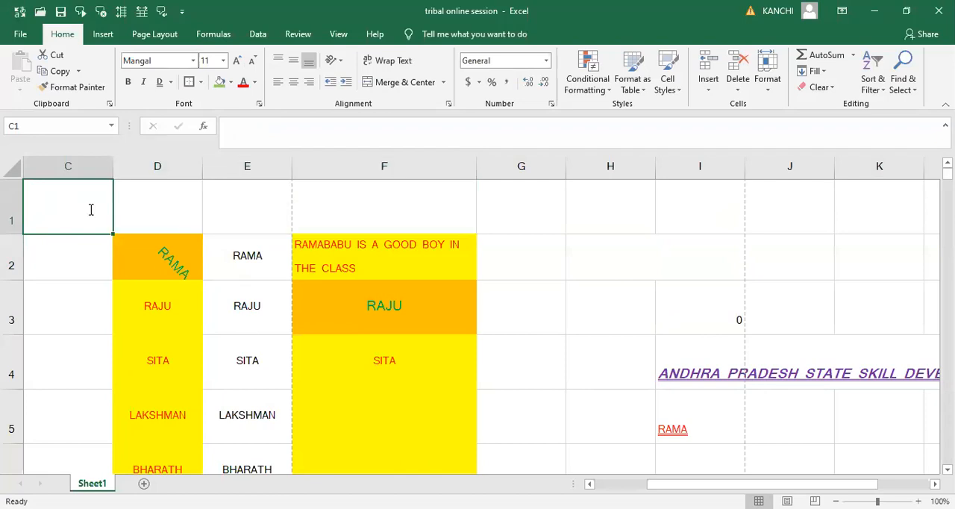
type("APSSDC SCHOOL")
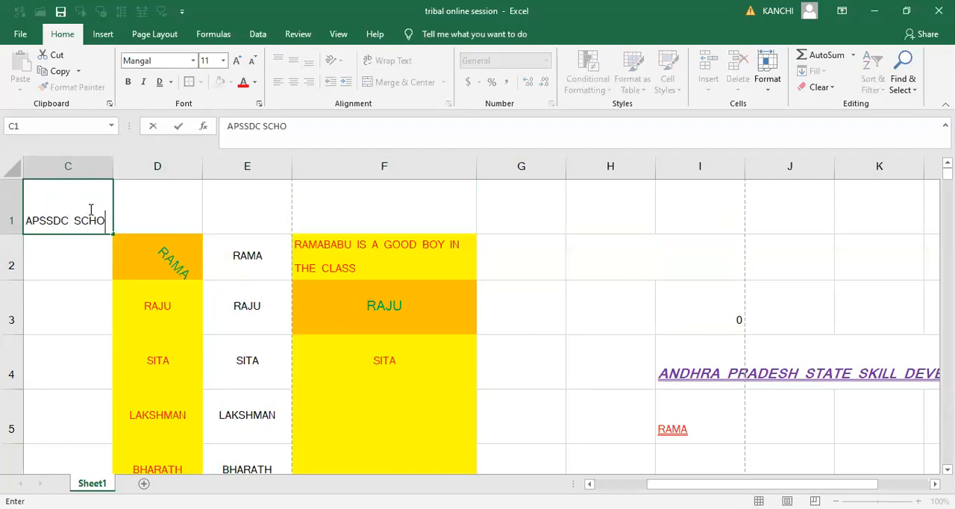
key("Tab")
- Merge cells C1:F1 containing the heading into one cell without centering the text
left_click(84, 211)
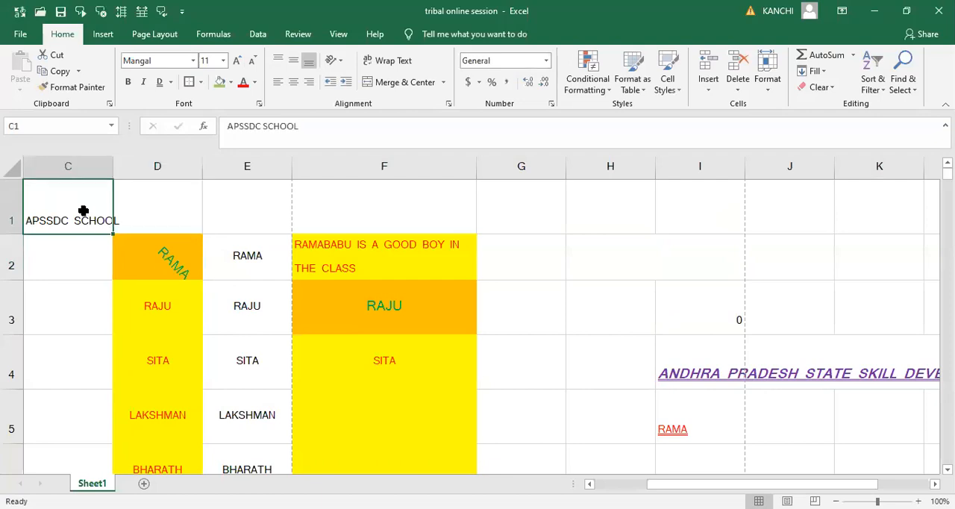
key("shift+Right")
key("shift+Right")
key("shift+Right")
key("shift+Right")
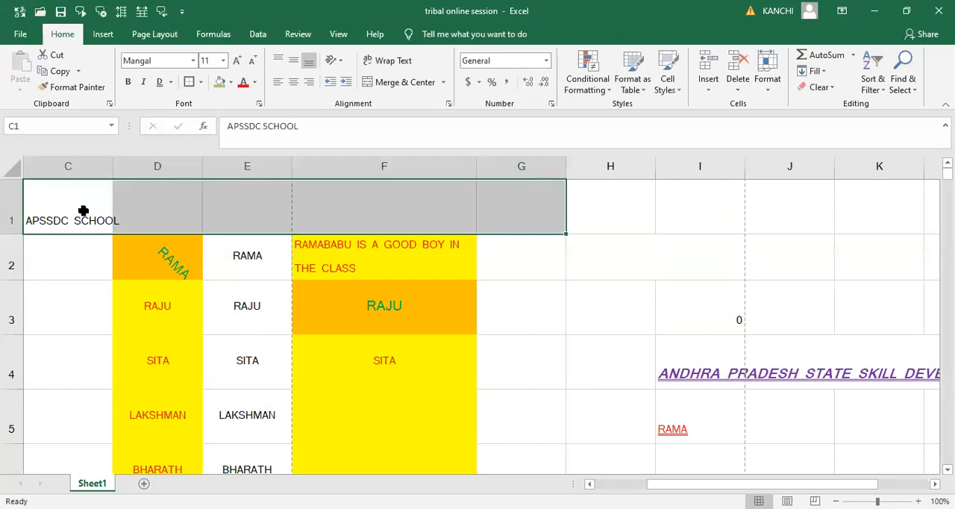
key("shift+Left")
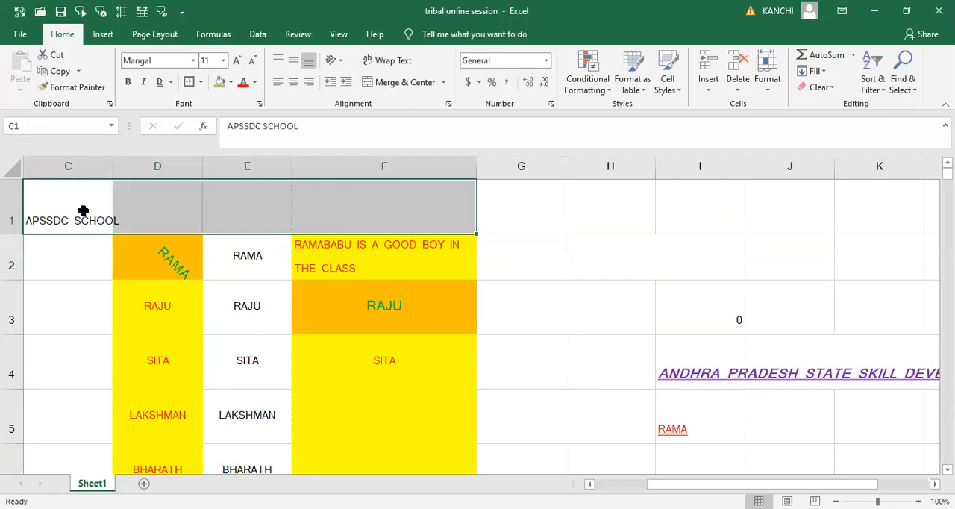
left_click(444, 85)
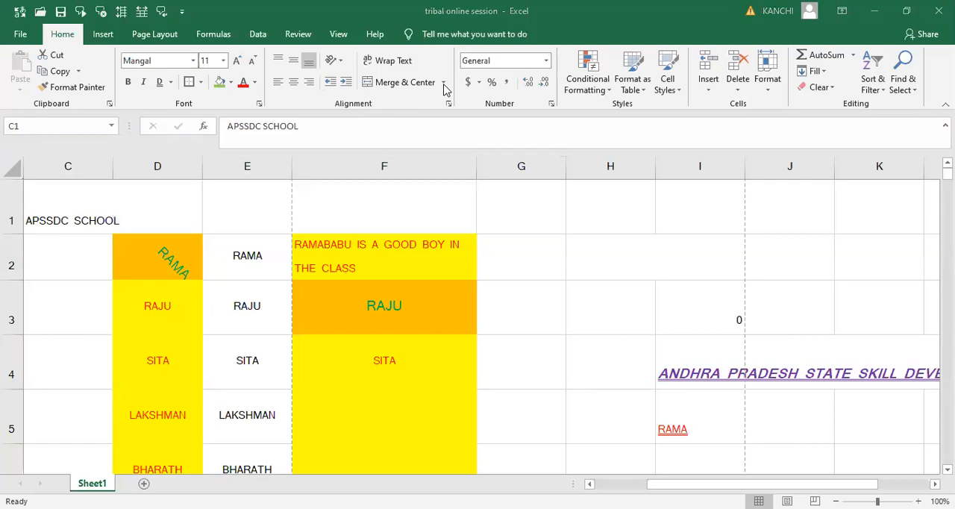
left_click(418, 112)
left_click(444, 84)
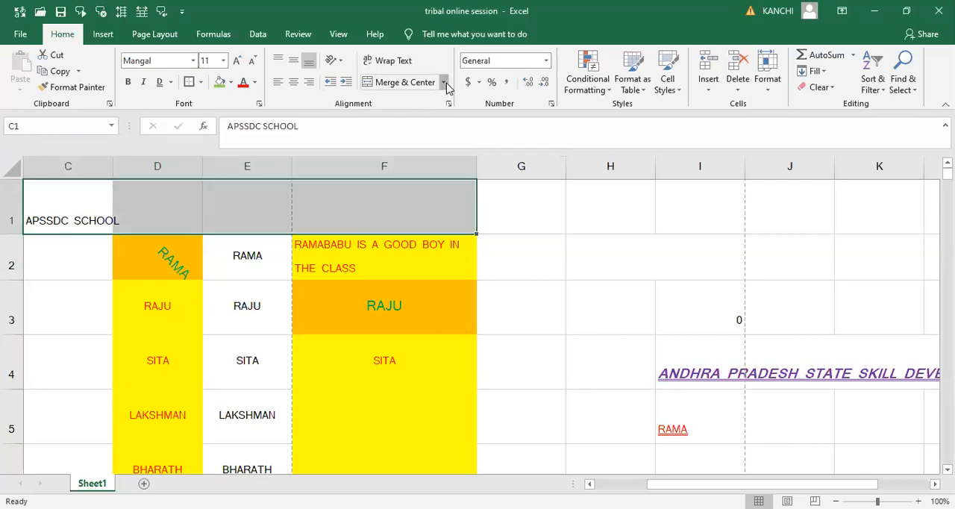
left_click(429, 134)
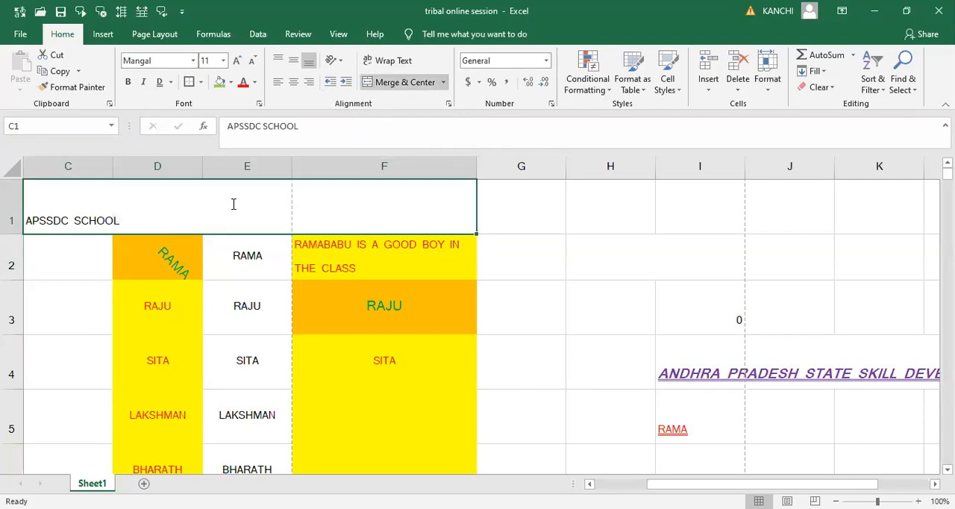
- Apply Merge & Center to the heading in C1:F1, and look through the other merge options
left_click(444, 83)
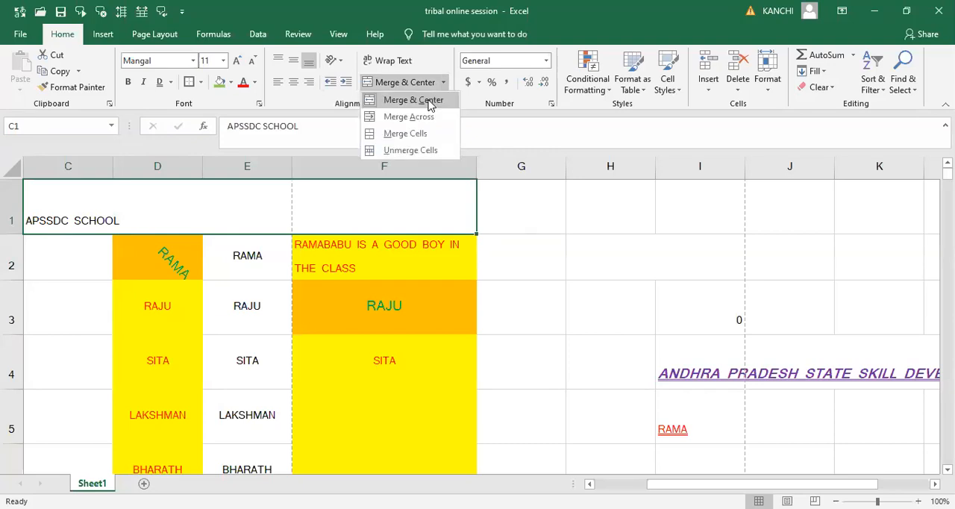
left_click(430, 101)
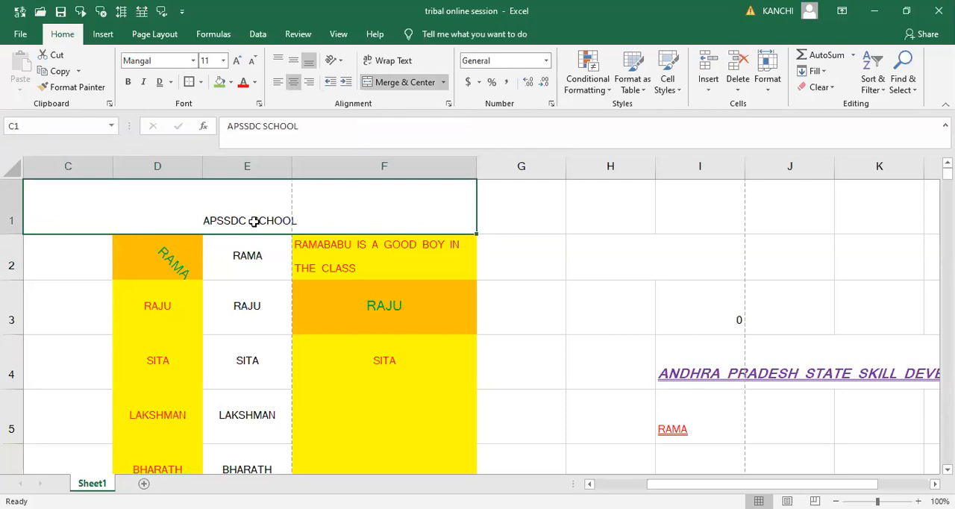
left_click(442, 83)
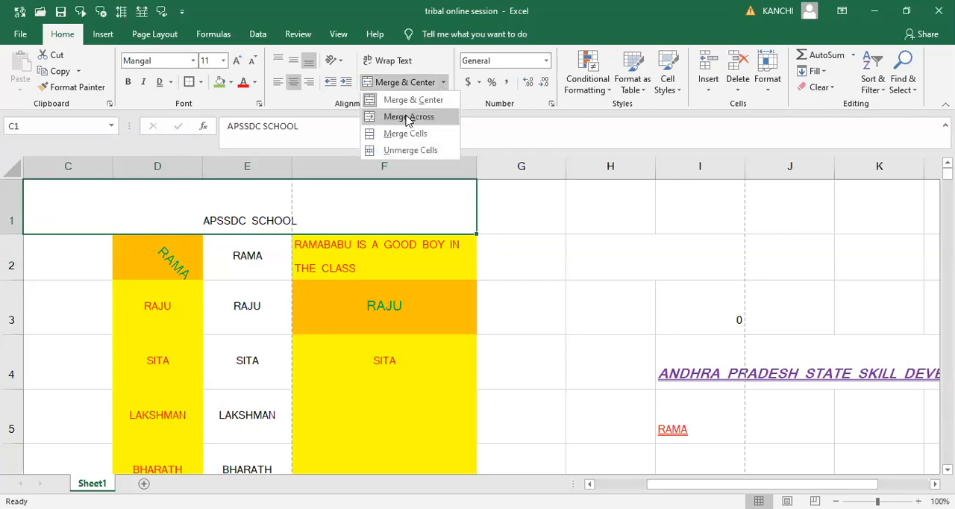
left_click(336, 205)
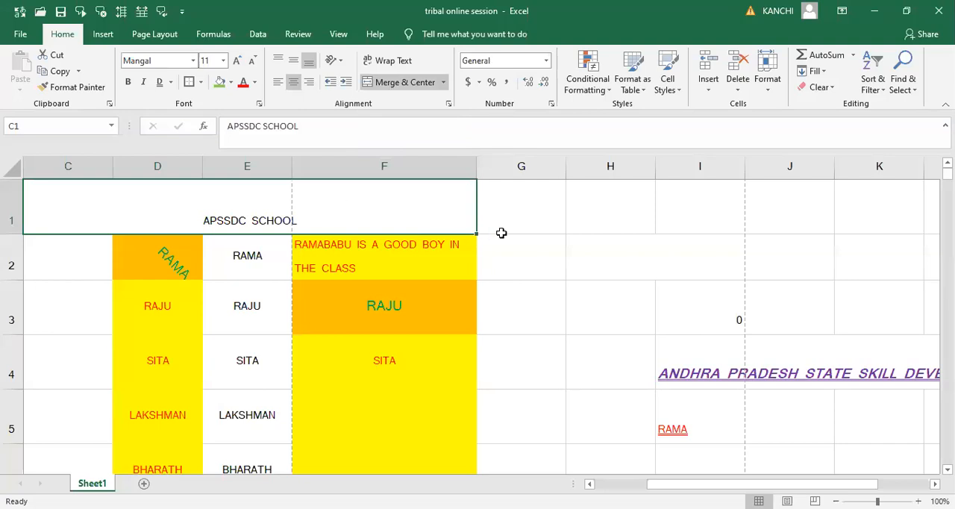
- Merge cells F3:G3 with the Merge Across option
left_click(409, 314)
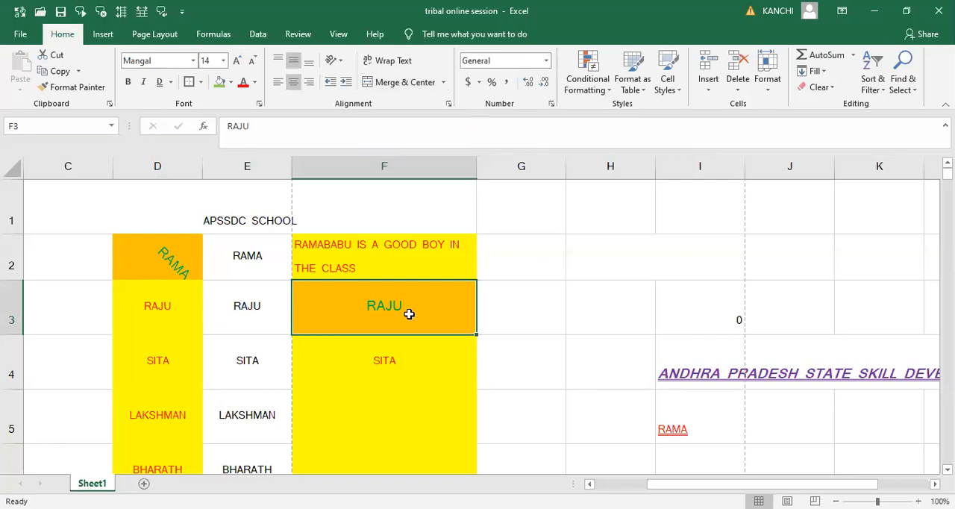
key("shift+Right")
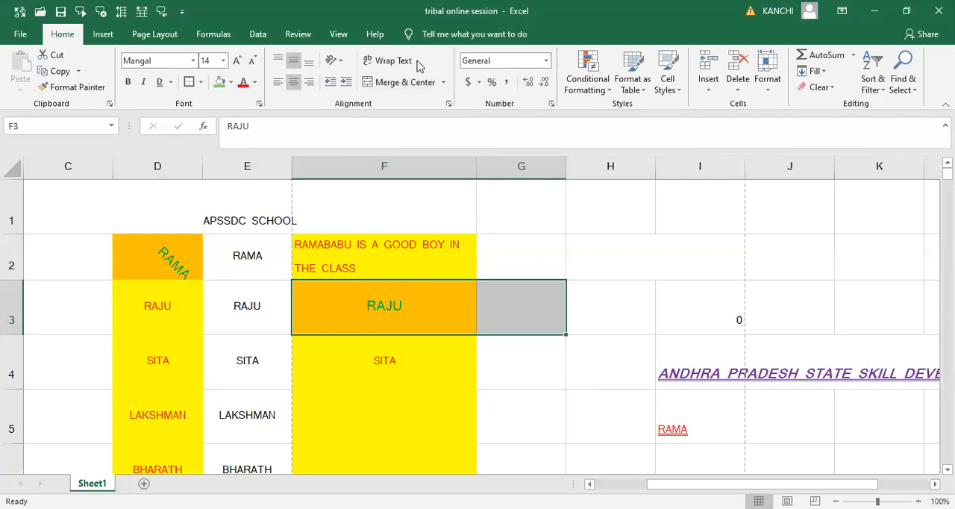
left_click(445, 82)
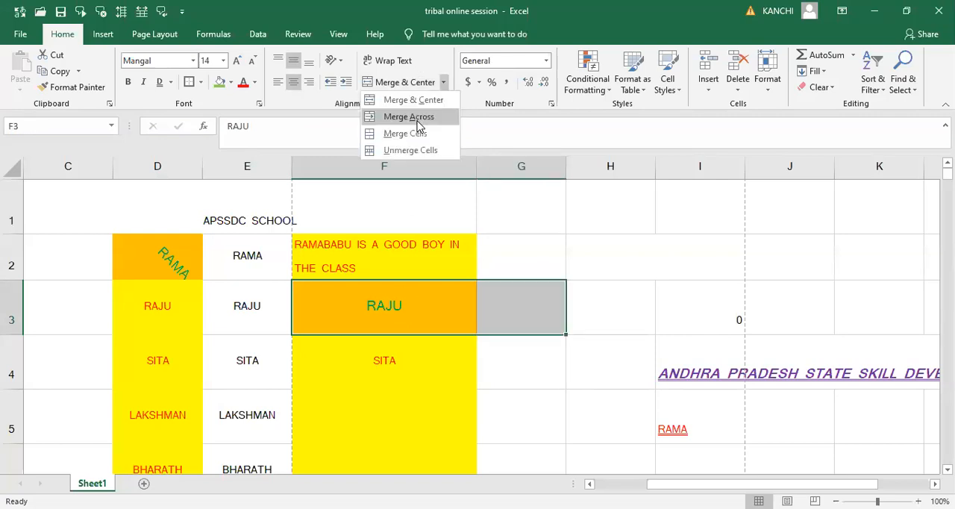
left_click(415, 117)
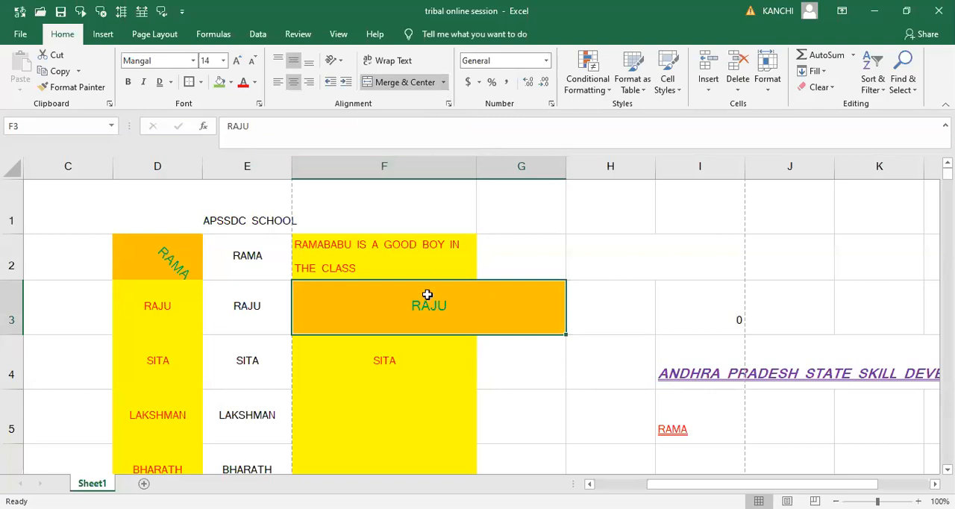
- Unmerge cells F3:G3 and the heading cells C1:F1
left_click(444, 83)
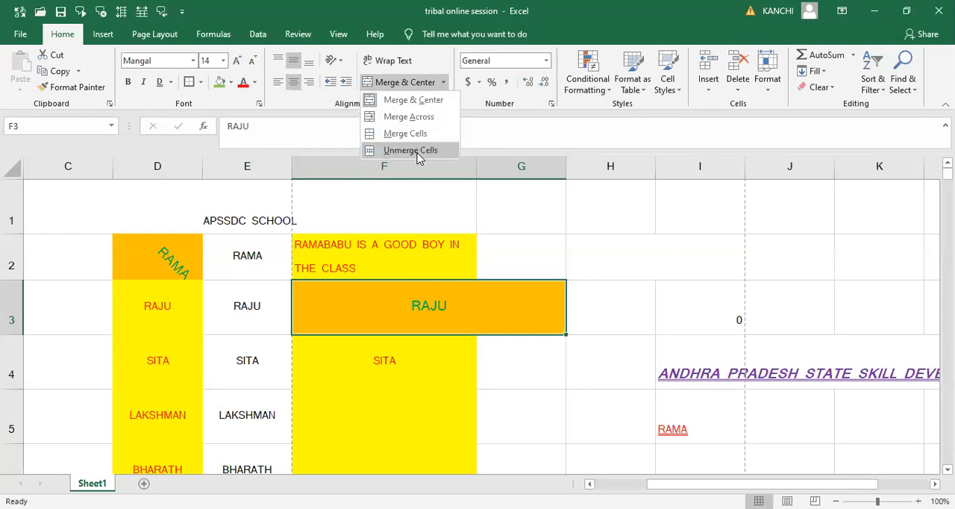
left_click(403, 81)
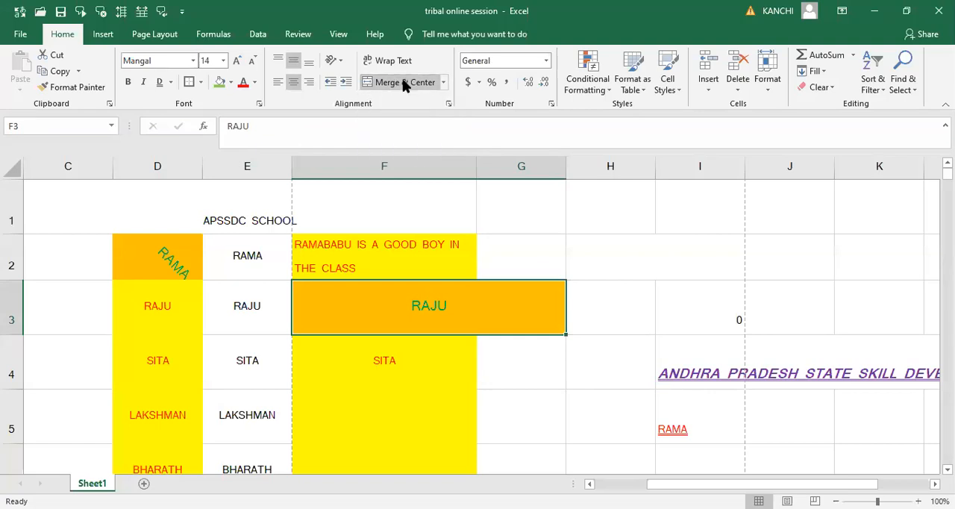
left_click(403, 83)
left_click(206, 213)
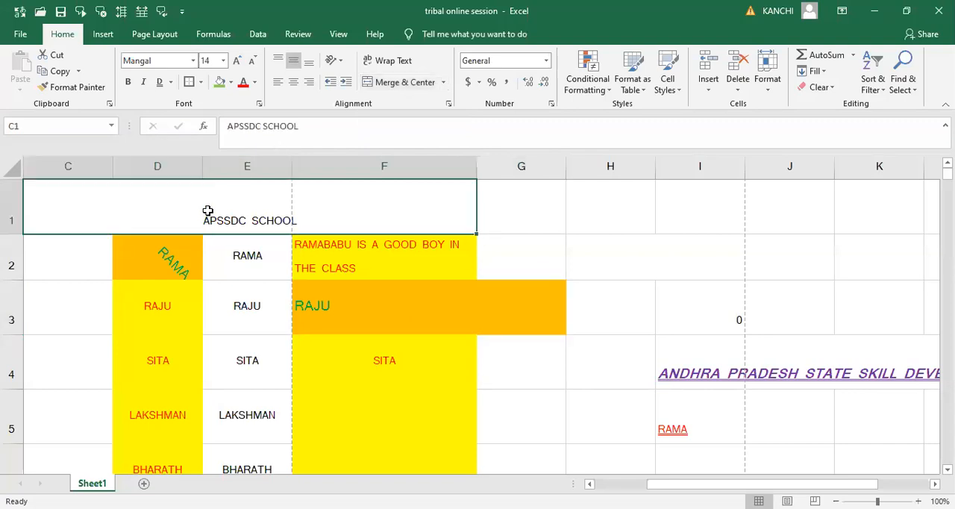
left_click(404, 82)
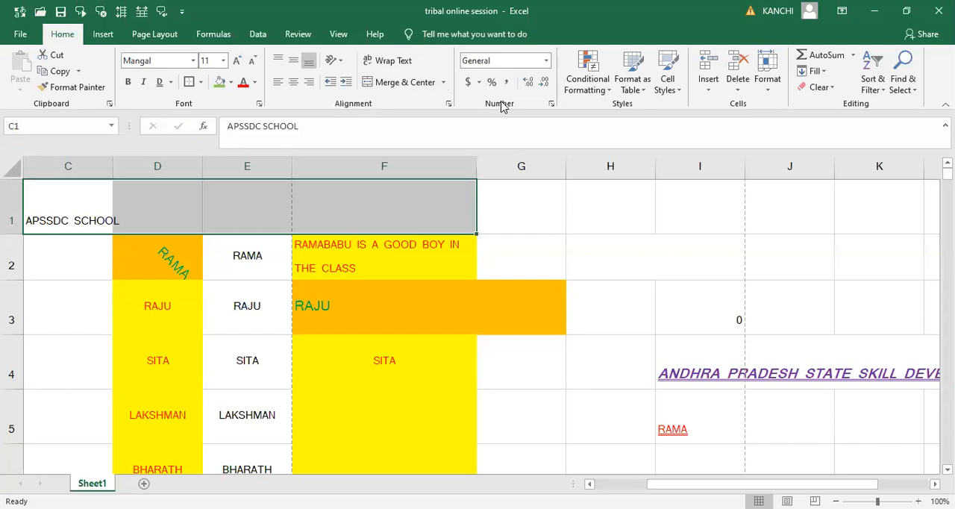
- Enter the number 20 in cell G2
double_click(608, 208)
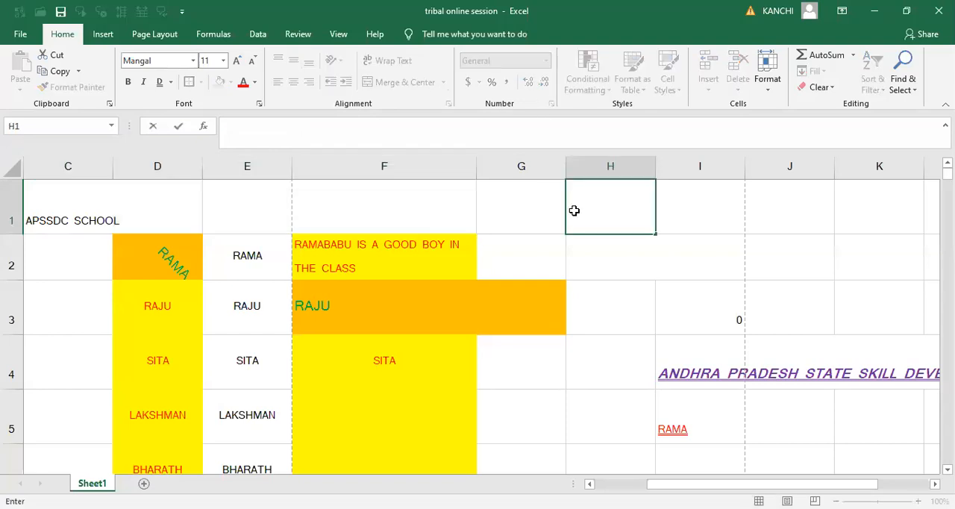
left_click(532, 210)
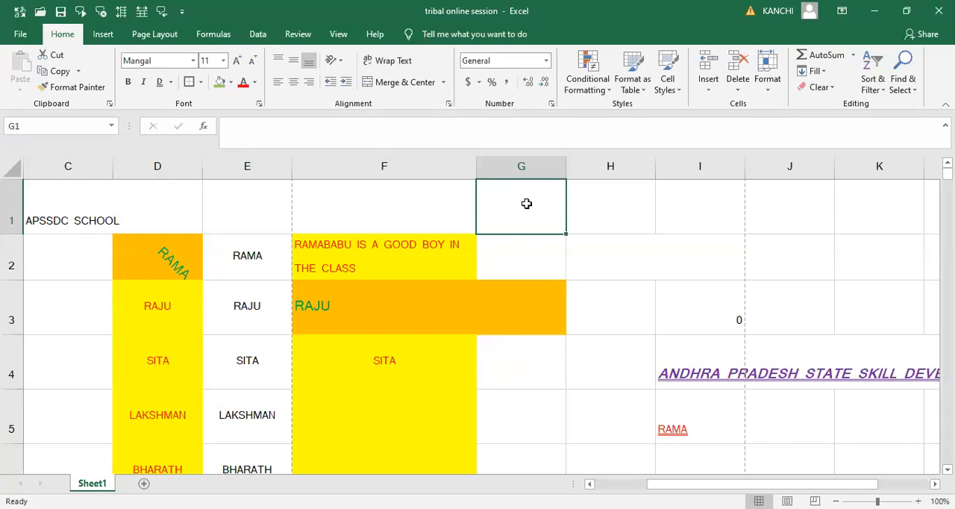
left_click(156, 270)
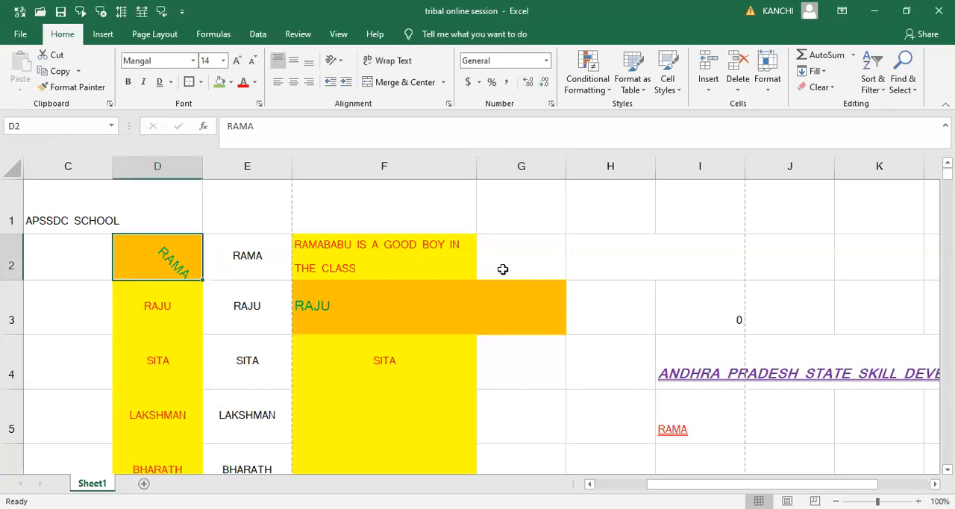
left_click(560, 270)
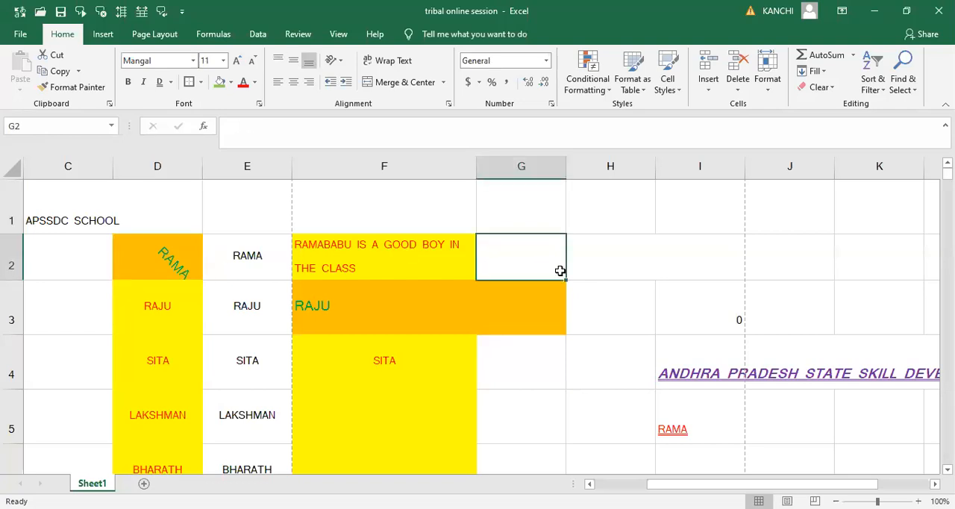
type("20")
key("ctrl+Return")
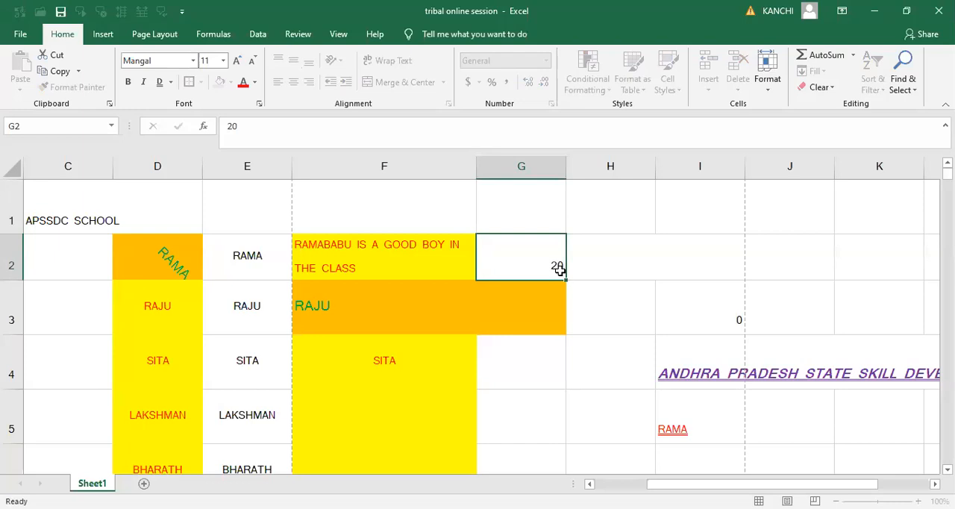
- Enter the date 5-09-2020 in the merged cell H2:I2 and the amount 5000 in cell J2
key("Right")
type("5")
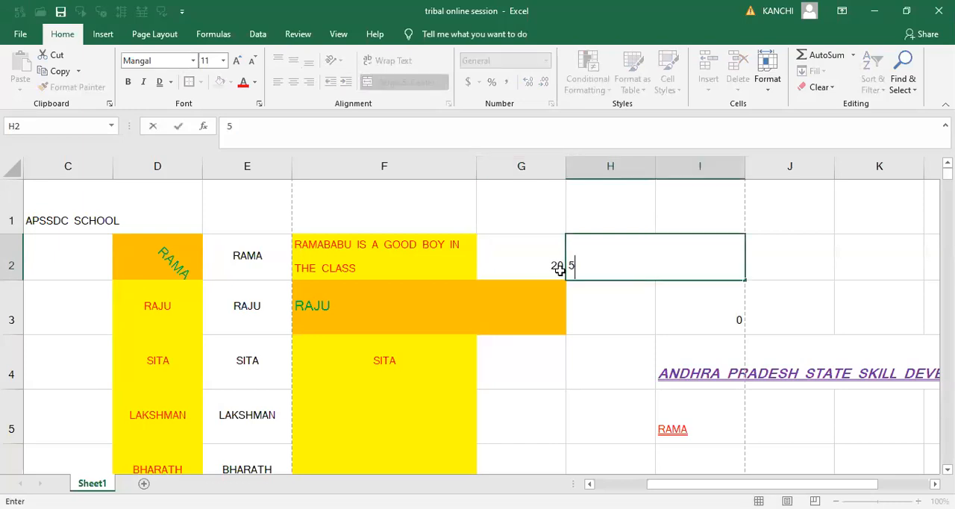
type("-09-2020")
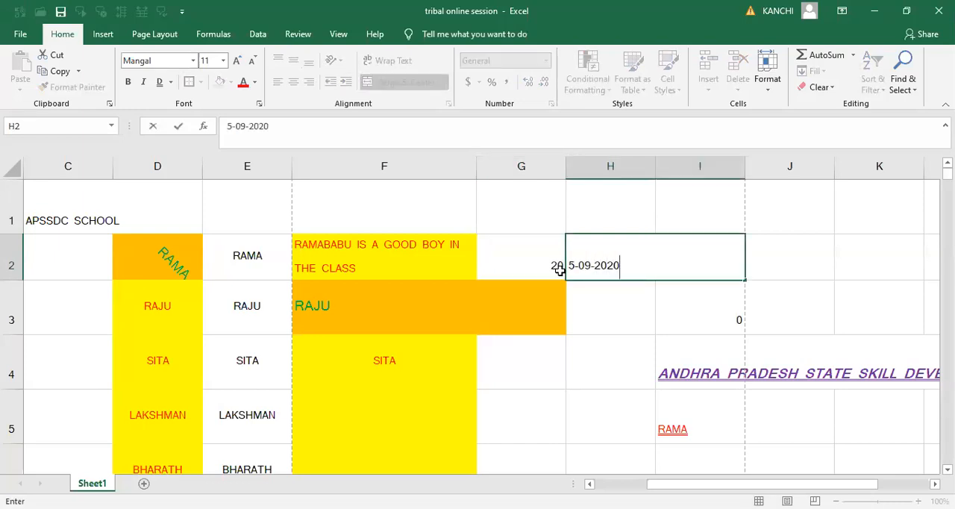
key("Right")
key("Right")
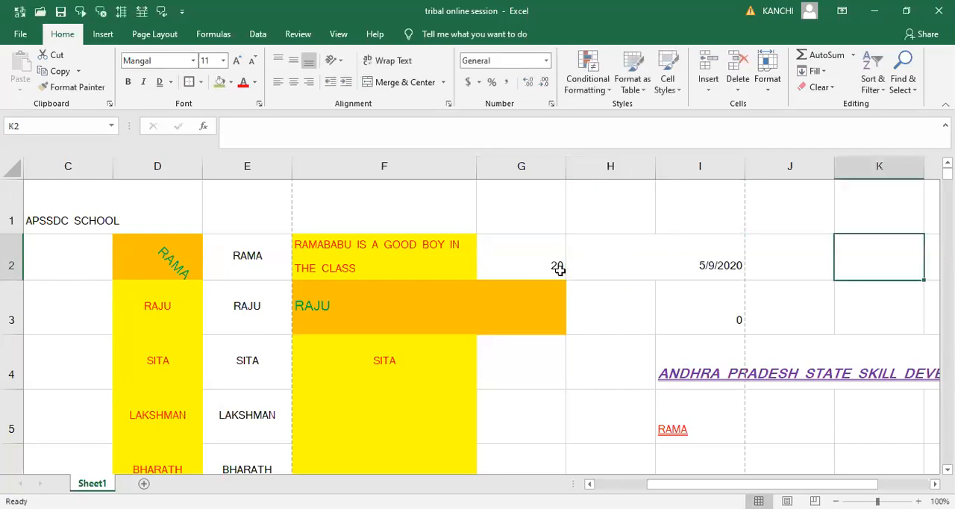
key("Left")
type("5000")
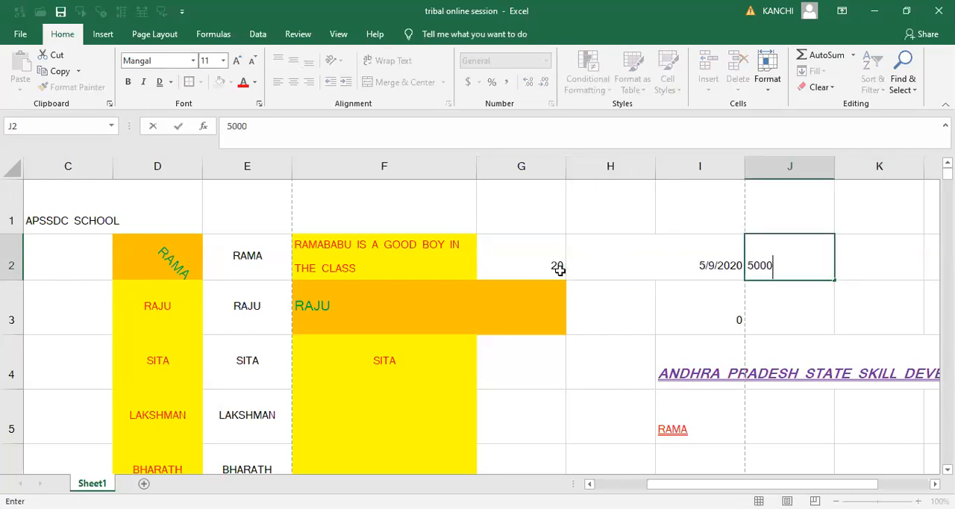
key("ctrl+Return")
- Apply the Number format to the value in cell G2
left_click(559, 268)
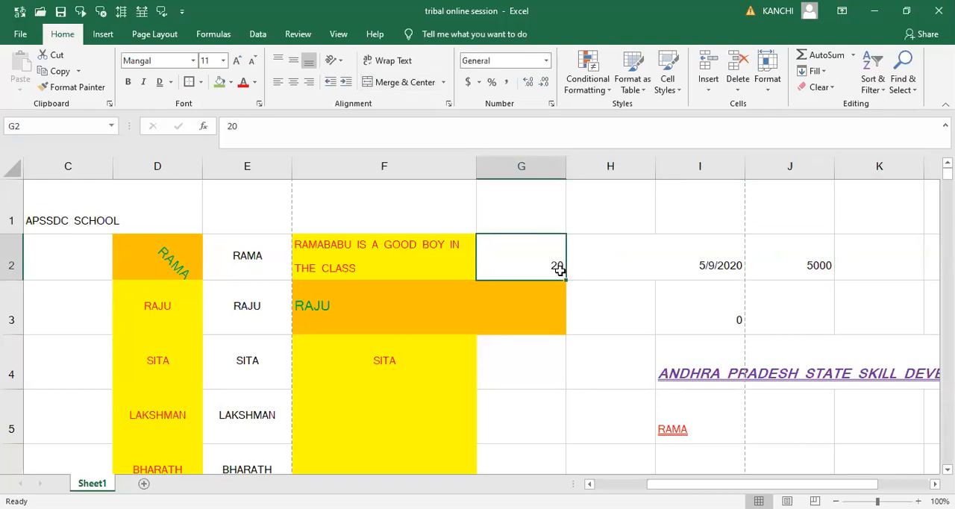
key("Right")
key("Right")
key("Left")
key("Left")
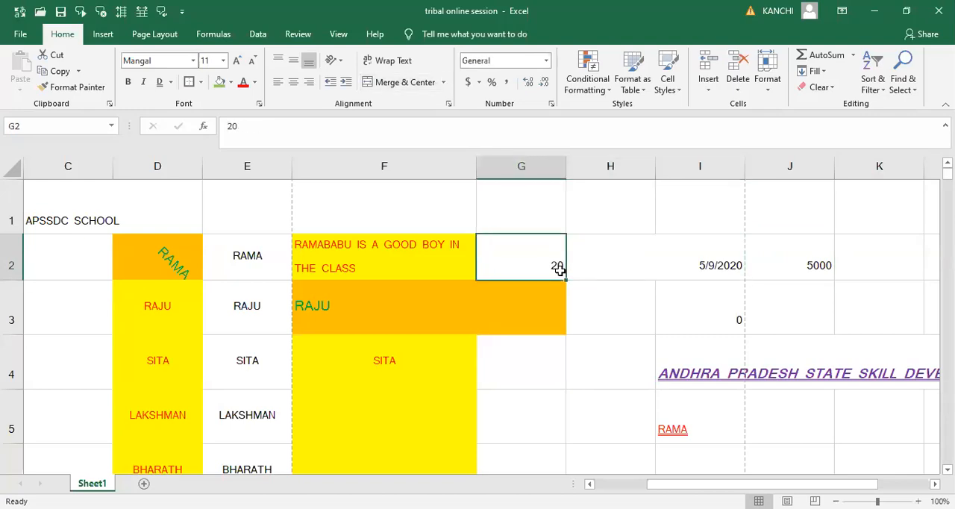
left_click(546, 65)
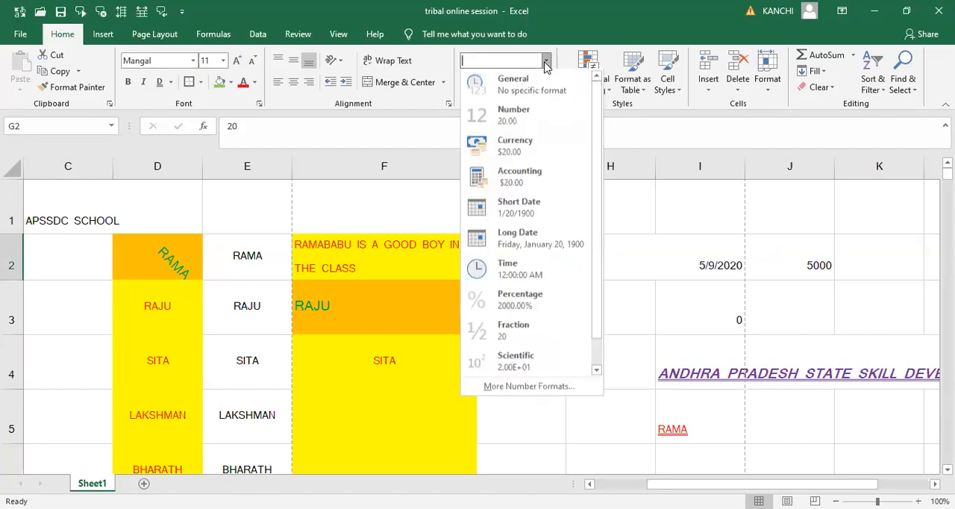
left_click(515, 118)
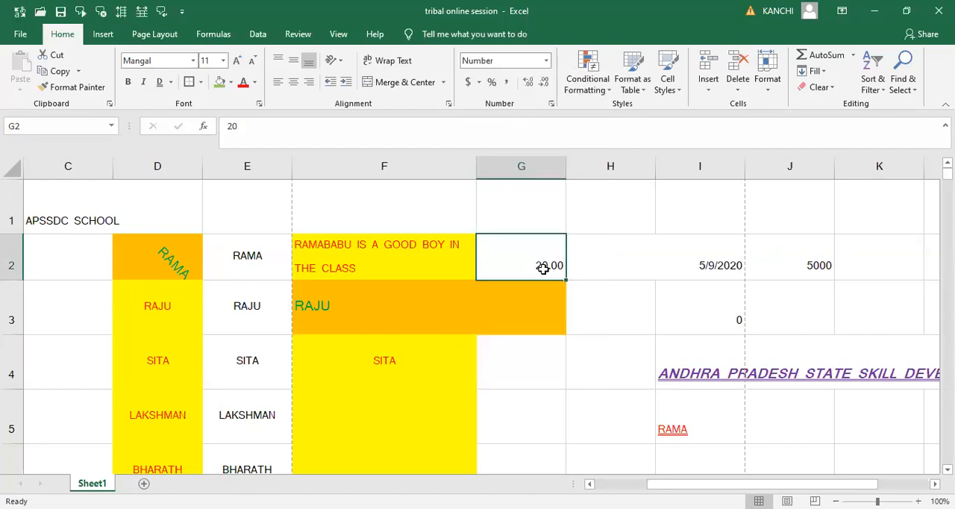
- Apply the Long Date format to the date in the merged cell H2:I2
left_click(638, 259)
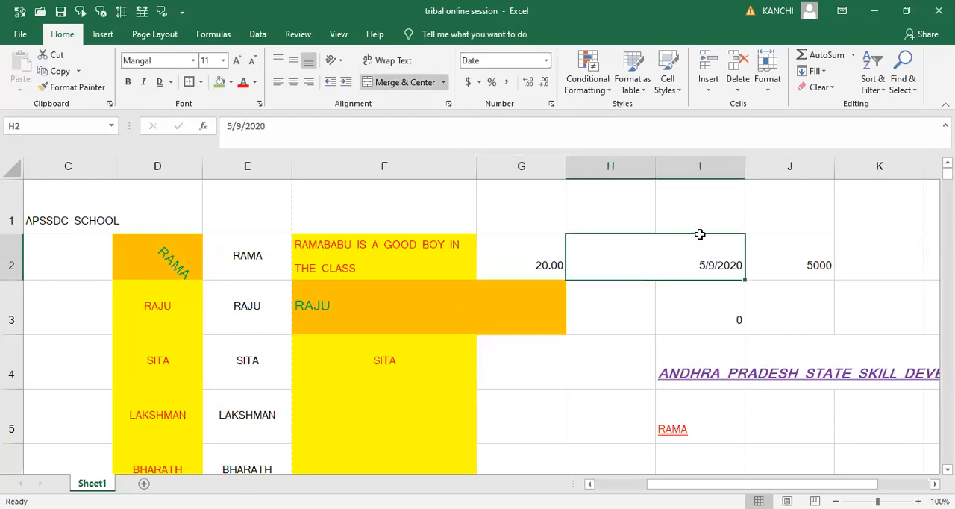
left_click(760, 261)
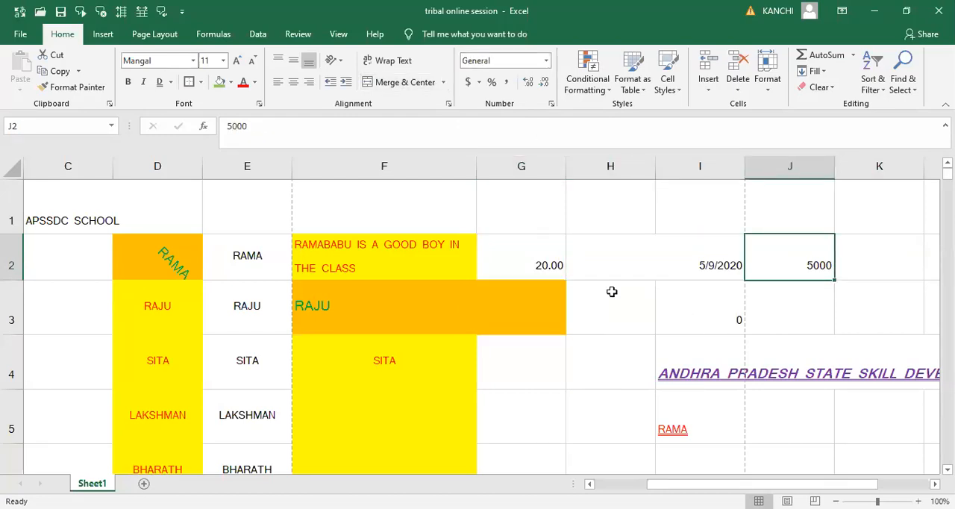
left_click(522, 198)
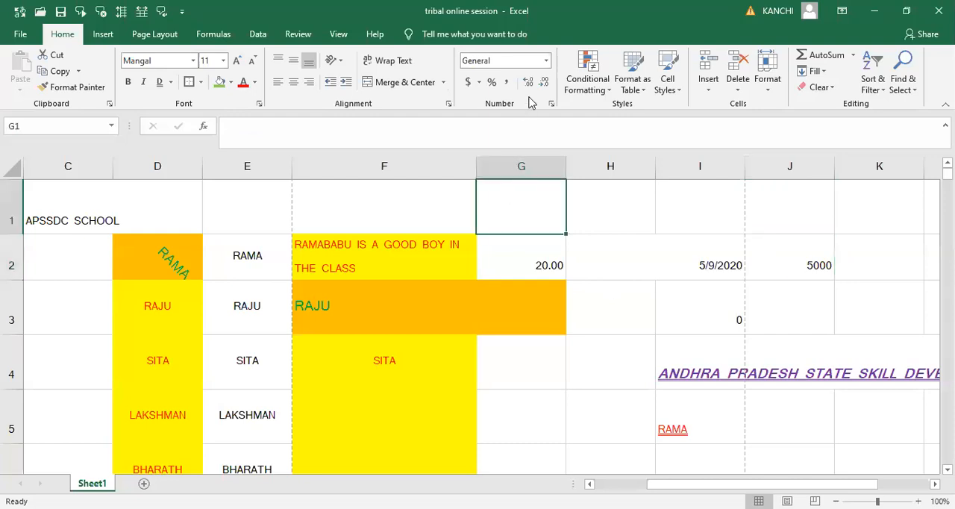
left_click(546, 63)
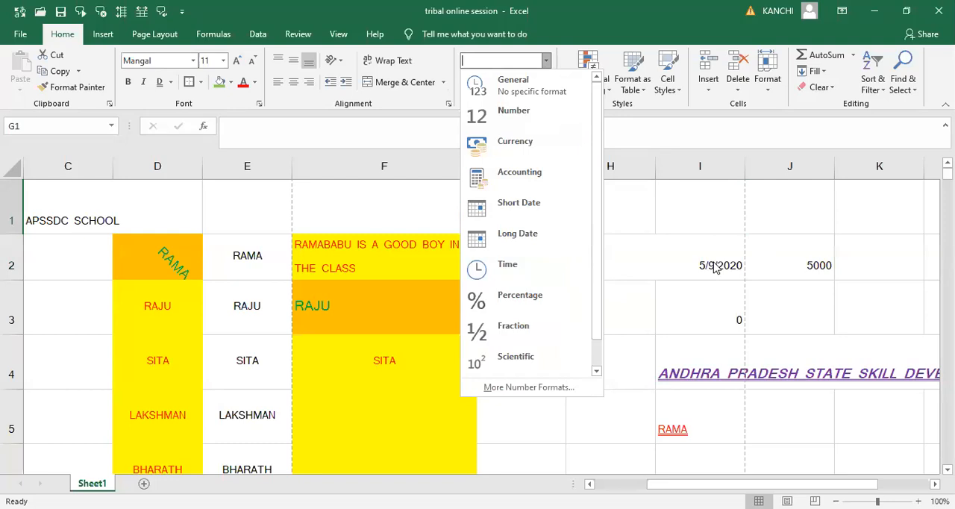
left_click(515, 232)
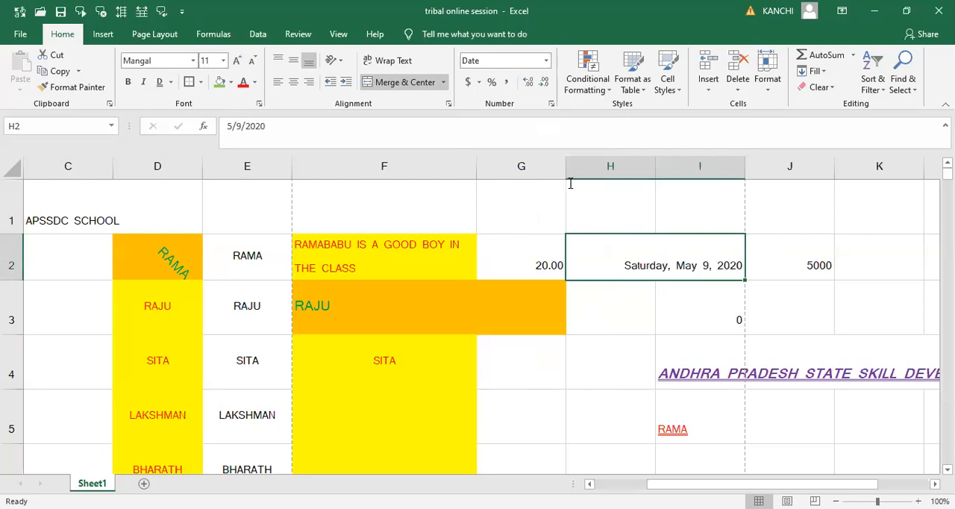
- Apply the Percentage format to the value in cell G2
left_click(539, 260)
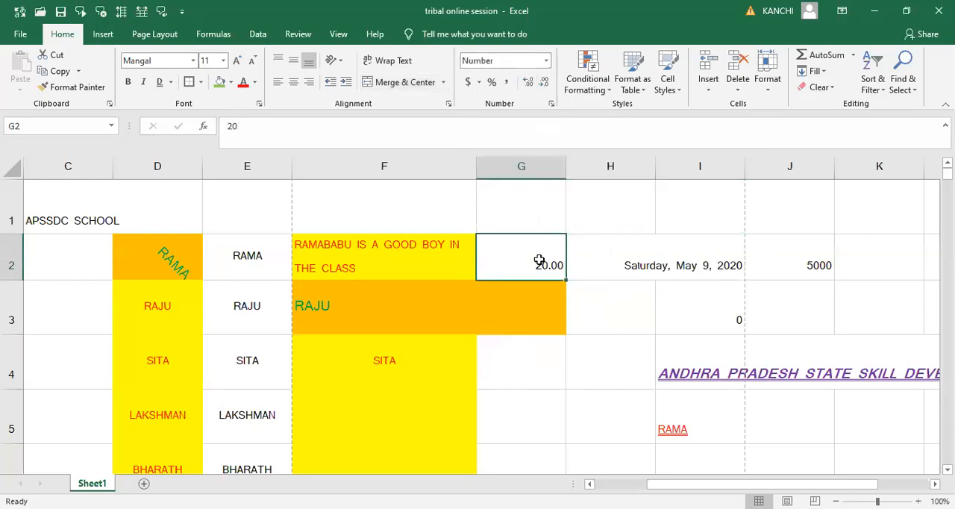
left_click(549, 62)
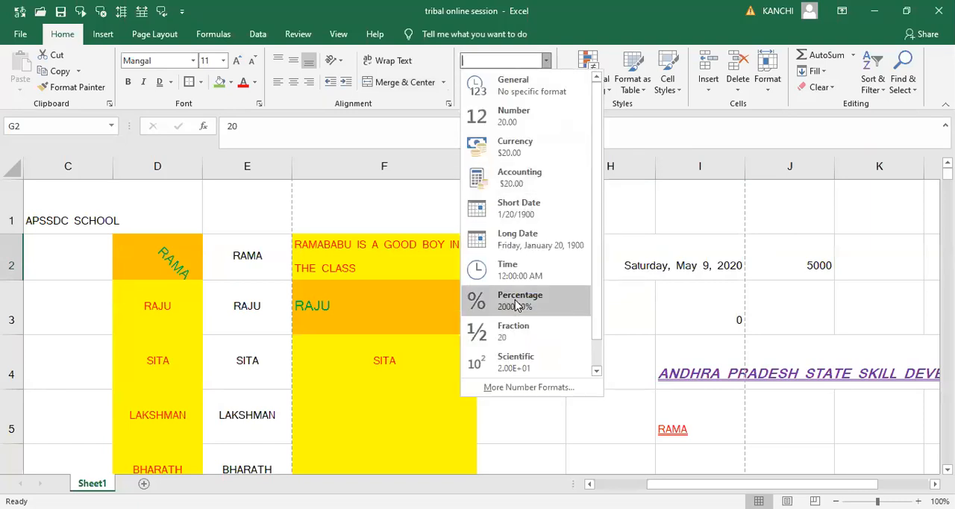
left_click(517, 302)
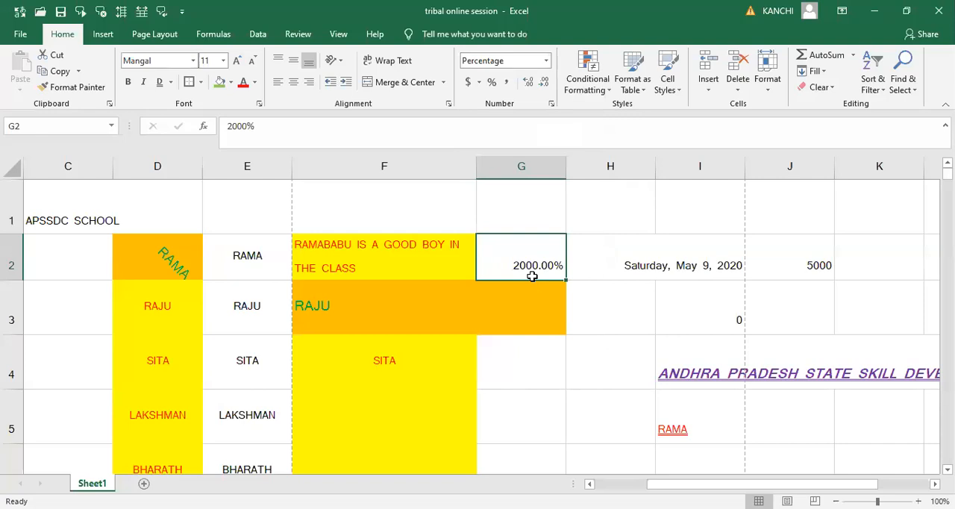
- Format cell G2 as Currency and switch its symbol to the Hindi rupee (₹)
left_click(549, 62)
left_click(535, 142)
left_click(479, 83)
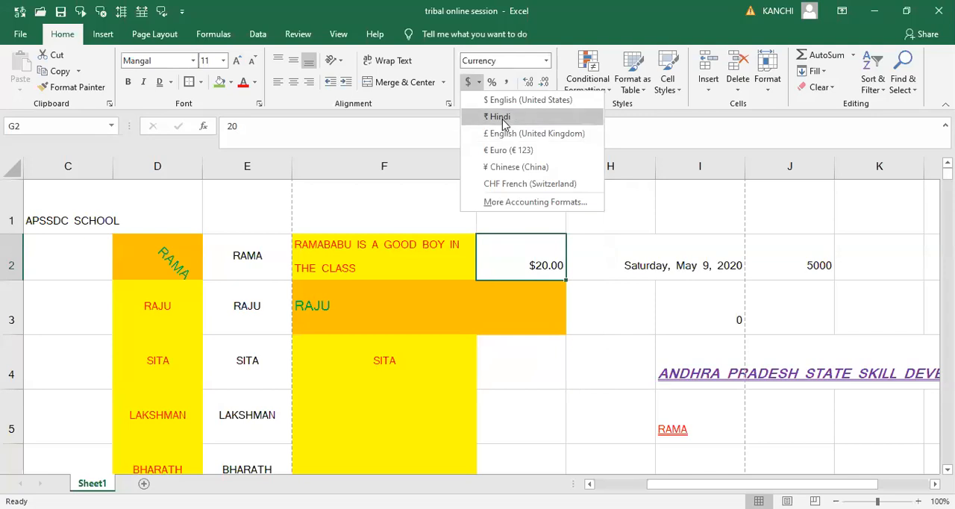
left_click(499, 117)
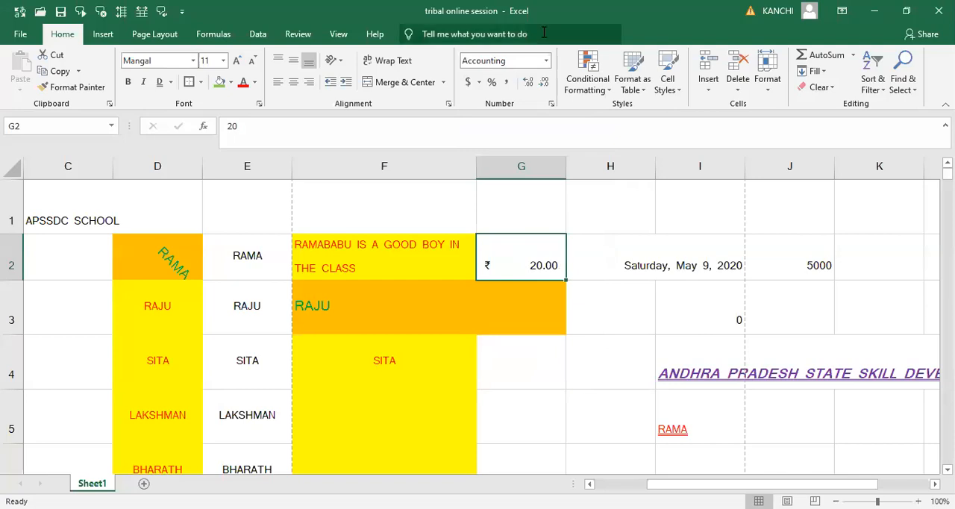
- Apply the Fraction format to cell G2 and replace its value with 0.5
left_click(548, 61)
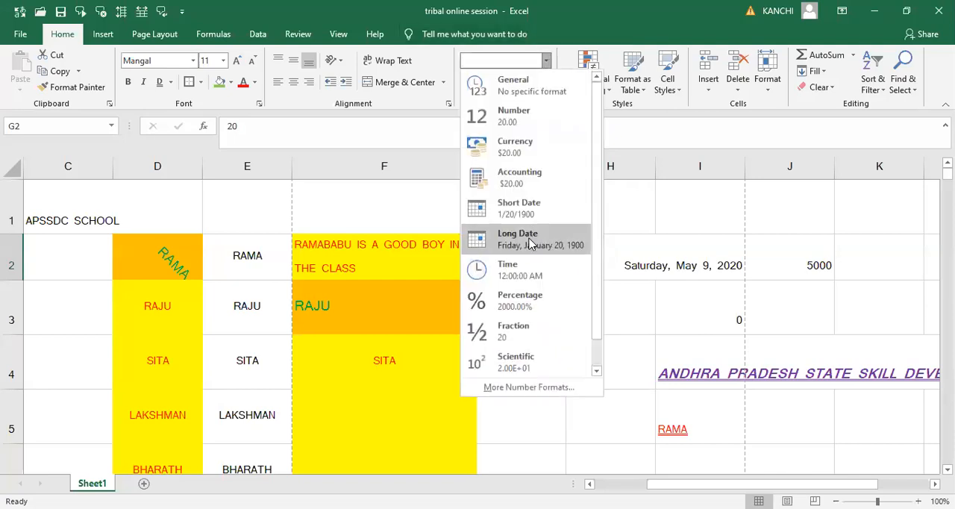
left_click(520, 336)
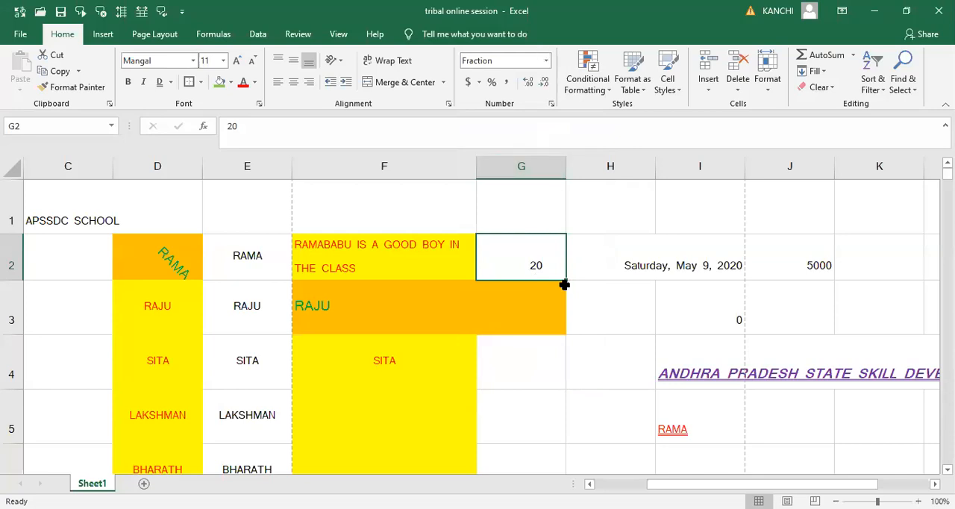
double_click(550, 264)
key("Delete")
key("Delete")
type("0.")
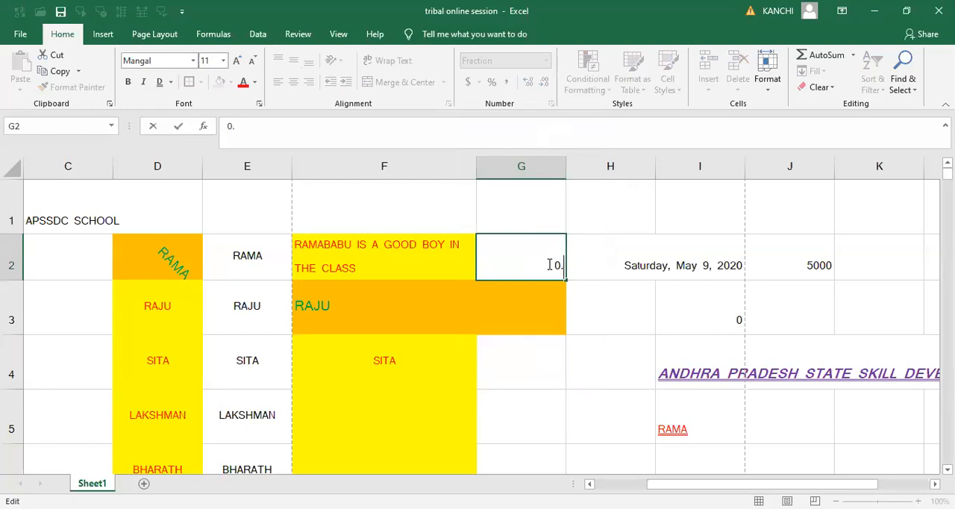
type("5")
left_click(591, 258)
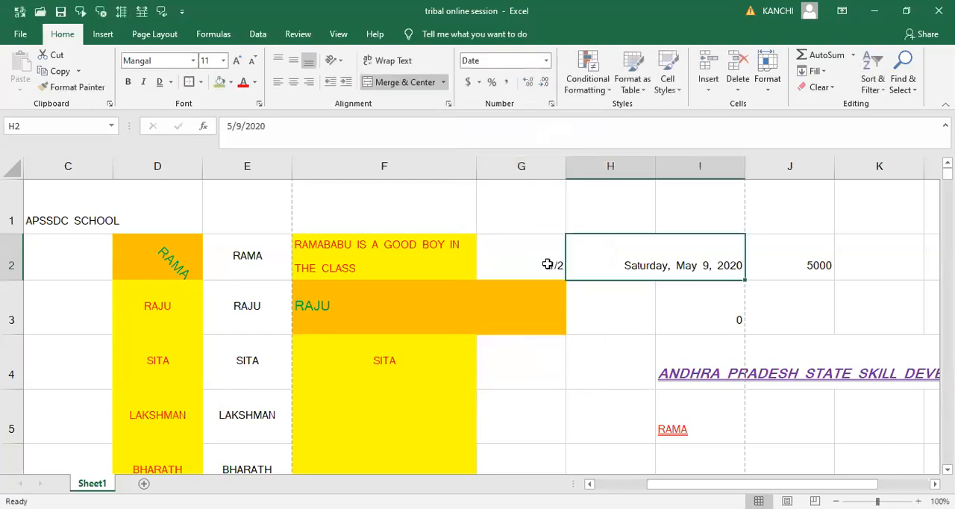
left_click(545, 270)
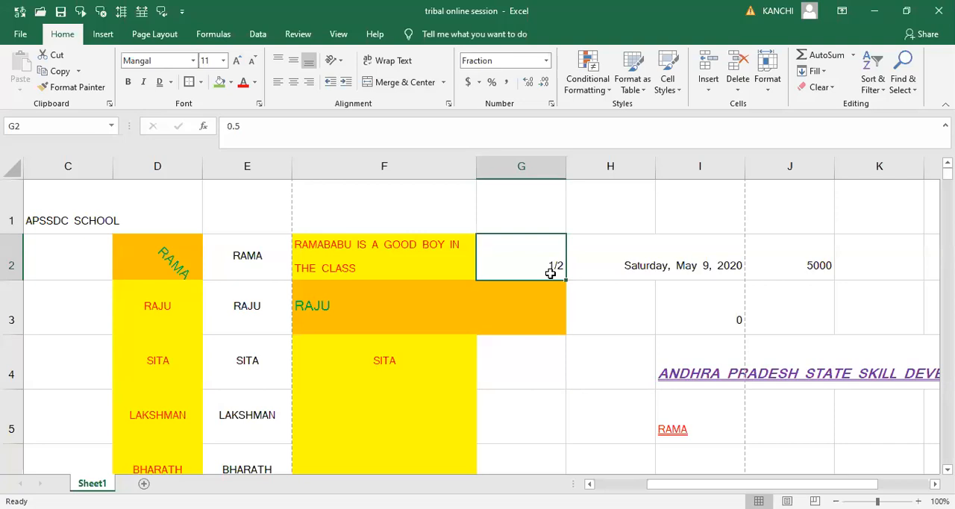
left_click(527, 223)
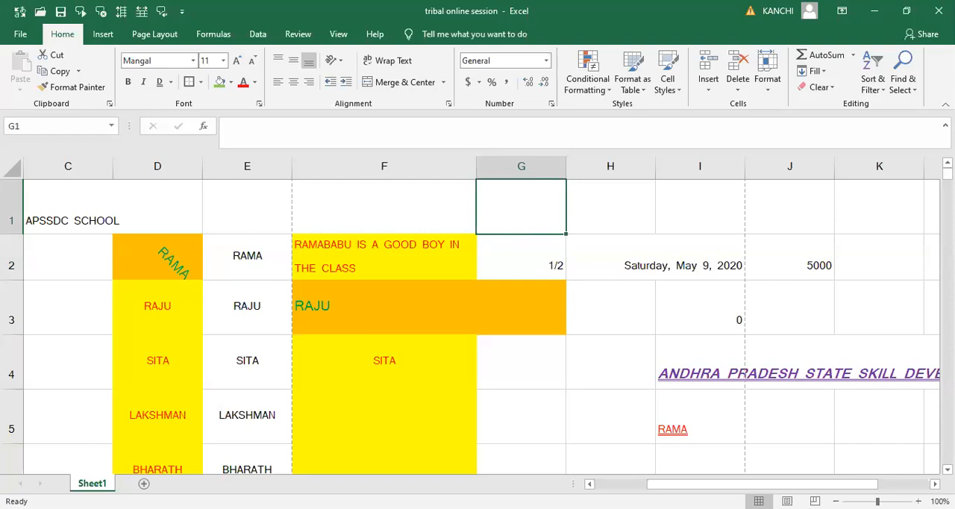
- Add a new worksheet and enter the headings S.NO in A1 and NAME in B1
left_click(144, 484)
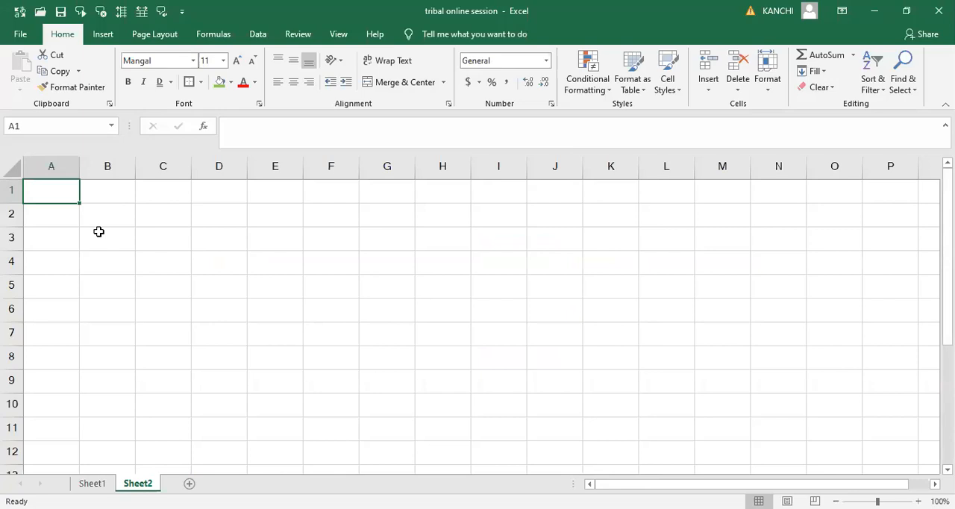
type("S.NO")
key("Tab")
type("NAME")
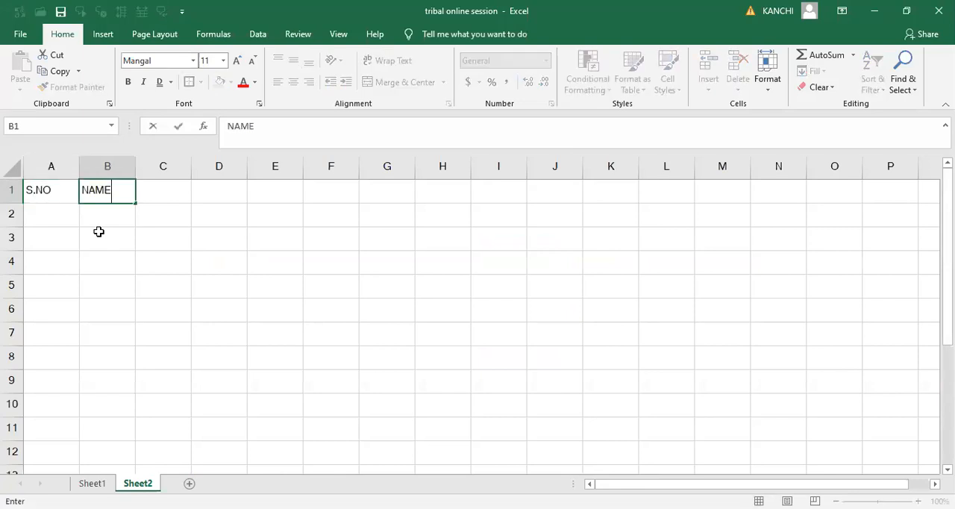
key("Right")
key("Left")
key("Down")
key("Up")
key("Right")
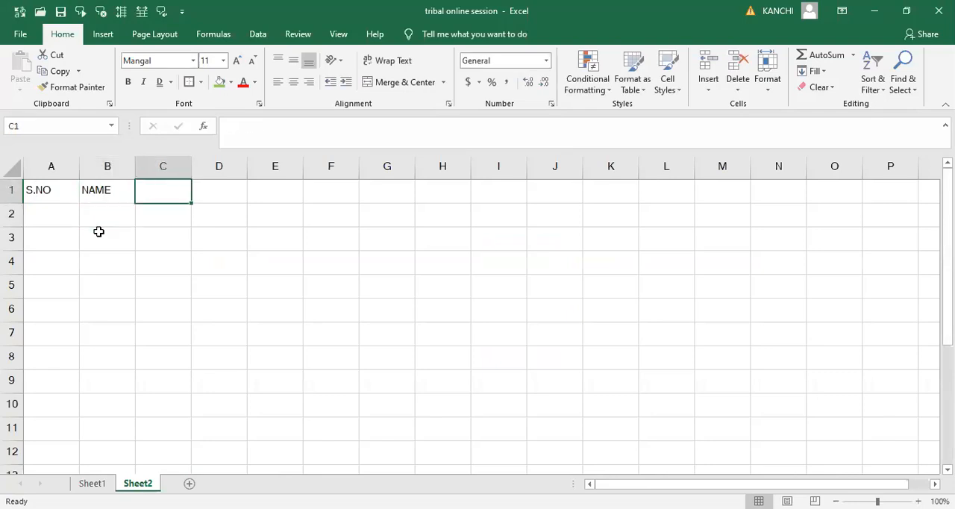
- Enter the heading CONTACT NUMBER in C1 and fit the width of column C to its text
type("C")
key("BackSpace")
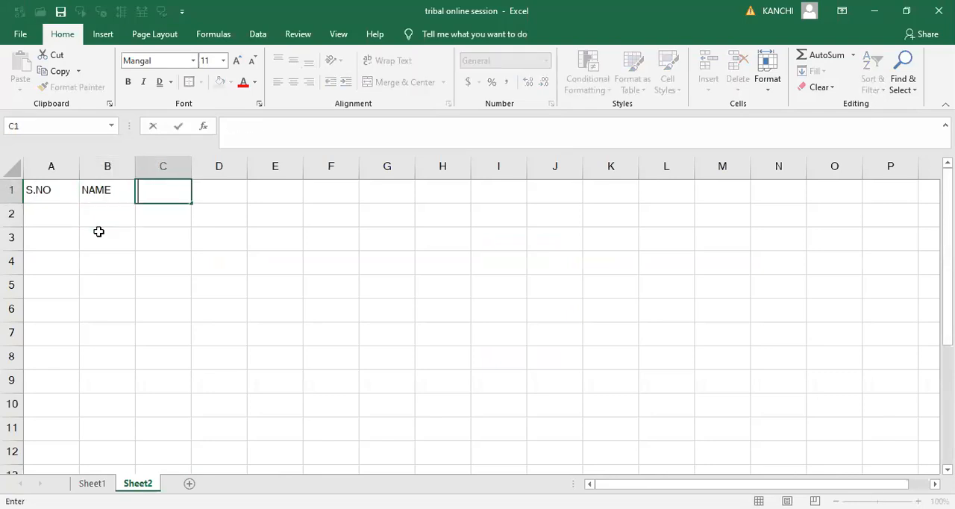
type("CONTACT")
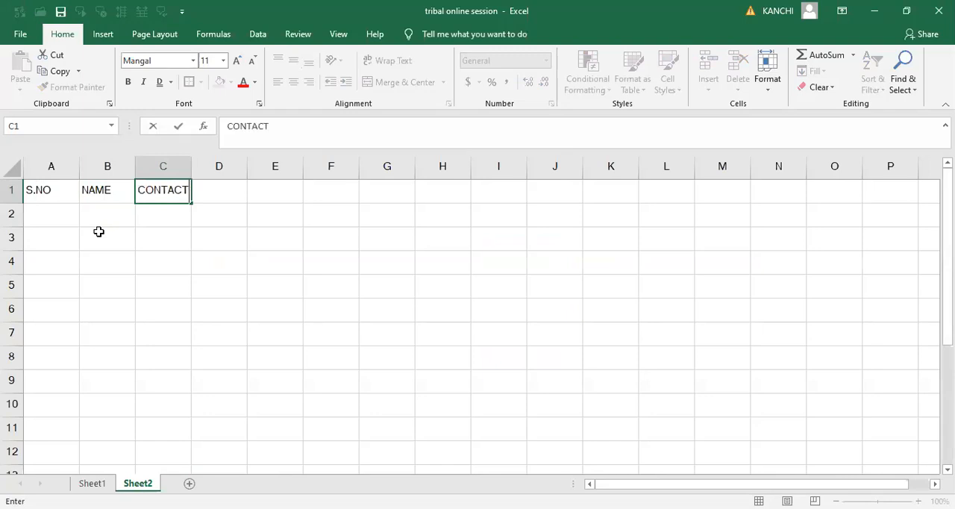
type(" NUMBER")
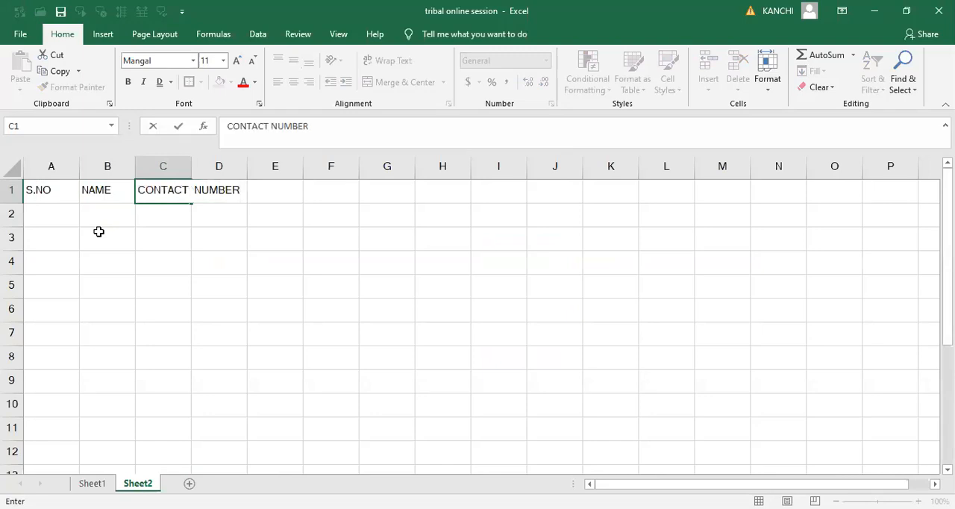
key("Right")
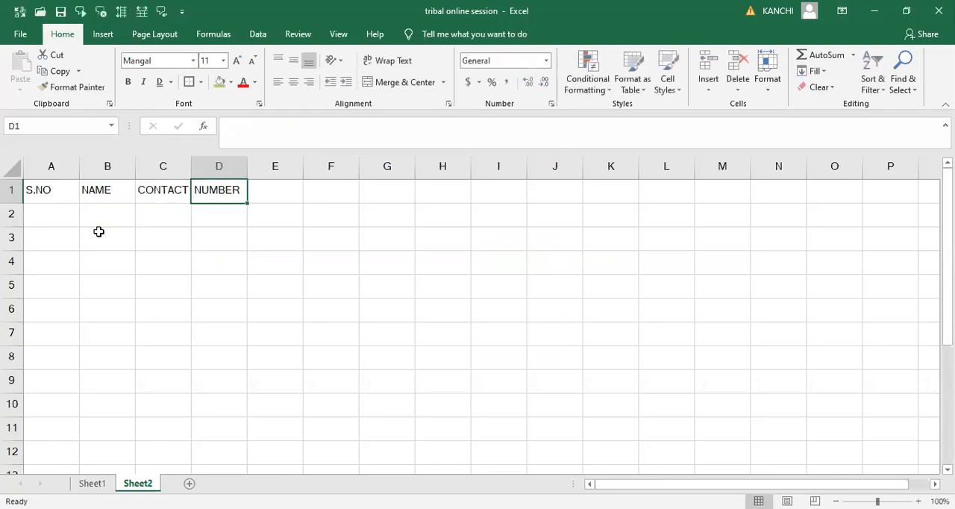
double_click(191, 173)
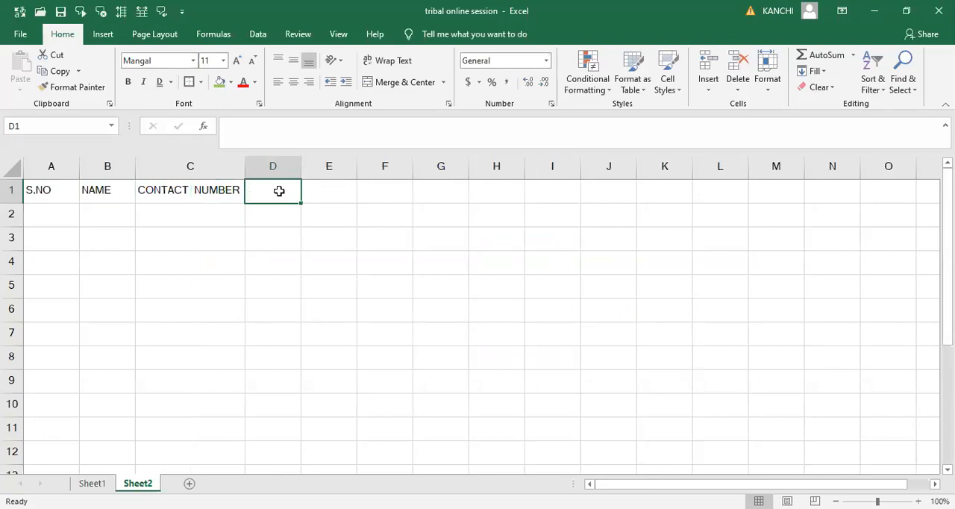
- Enter the heading DATE in D1 and apply the Short Date format to the whole of column D
type("DATE")
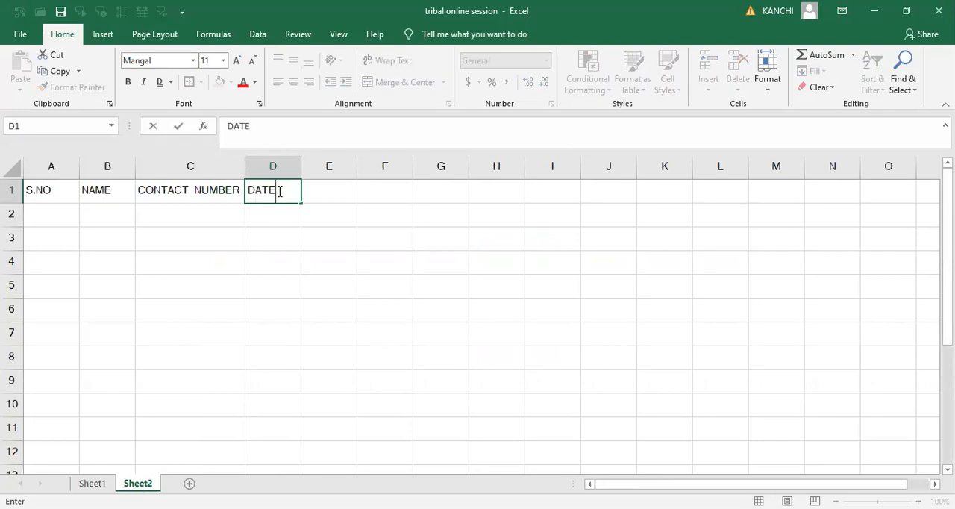
key("Return")
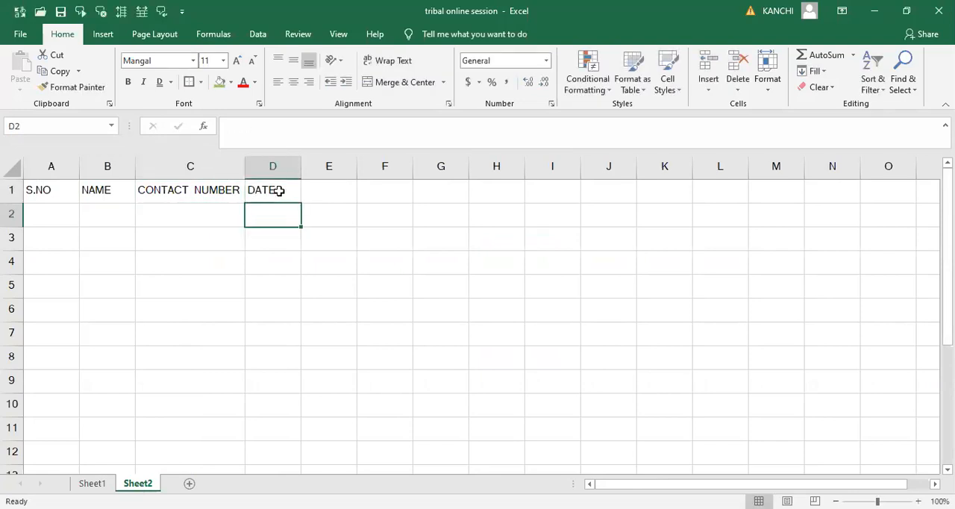
key("Return")
key("Down")
key("Down")
key("Down")
key("Down")
key("Down")
key("Down")
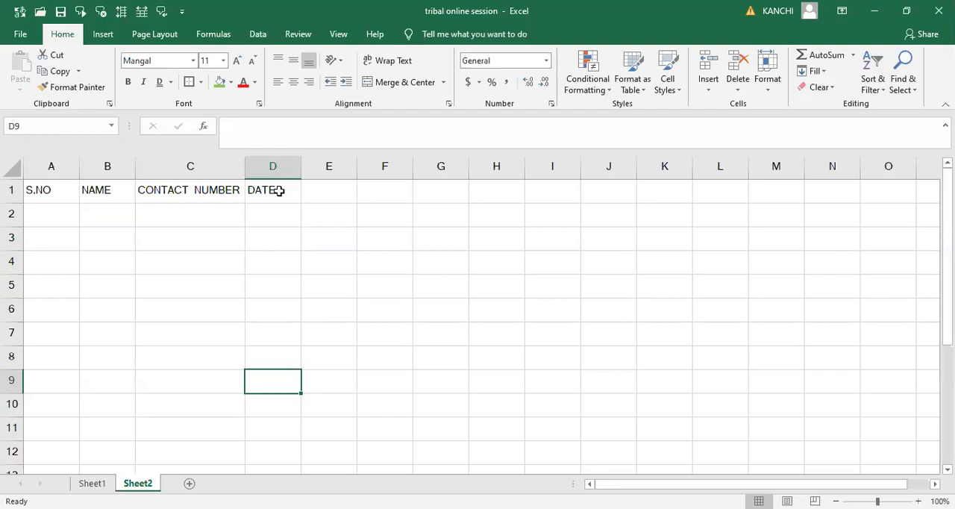
left_click(273, 167)
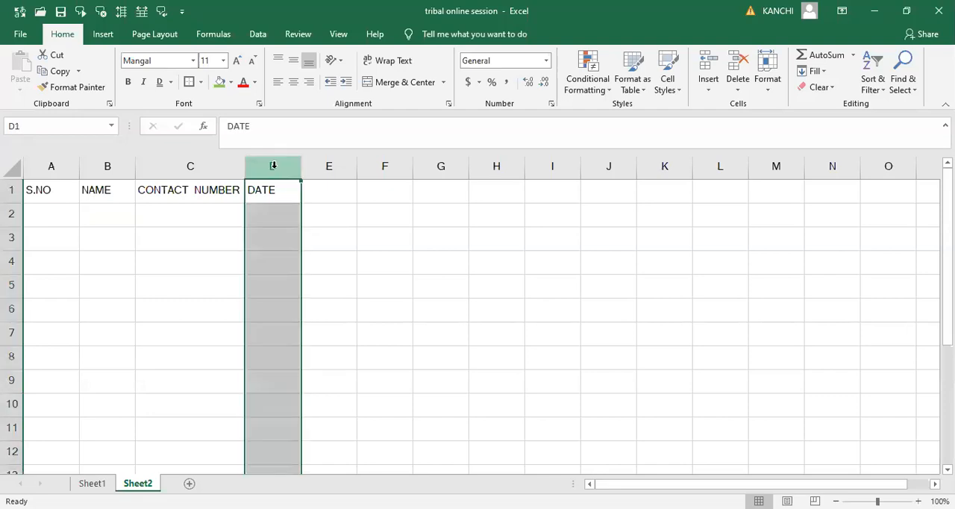
left_click(545, 67)
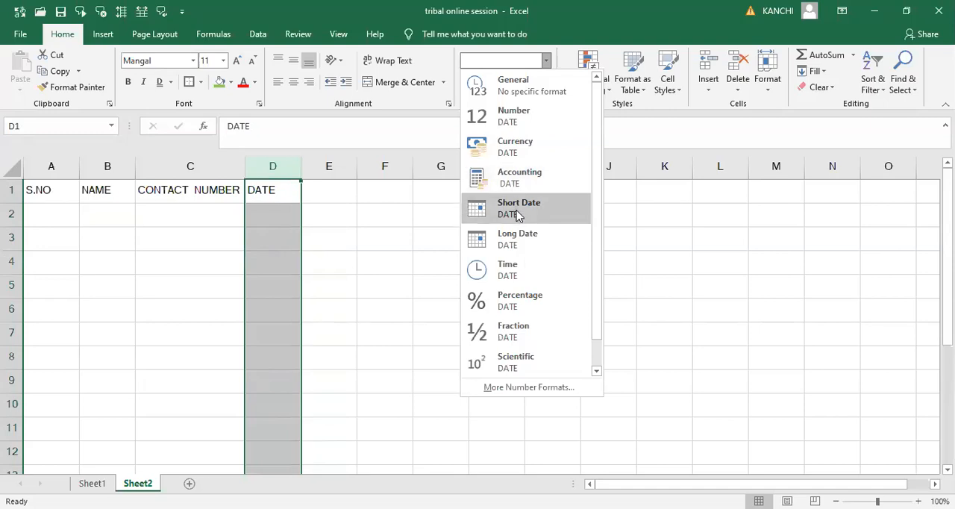
left_click(518, 213)
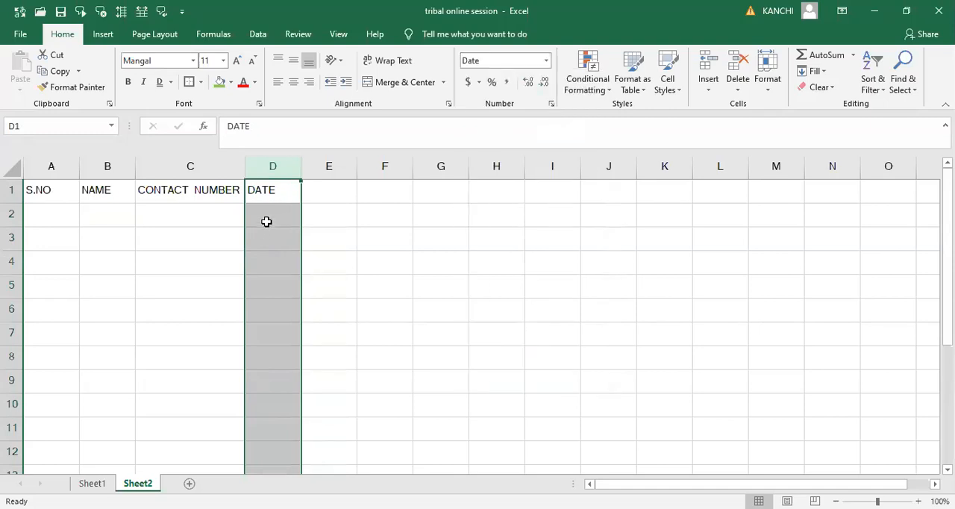
- Enter 20 in cell D2 under the DATE heading
left_click(266, 220)
type("20")
key("Tab")
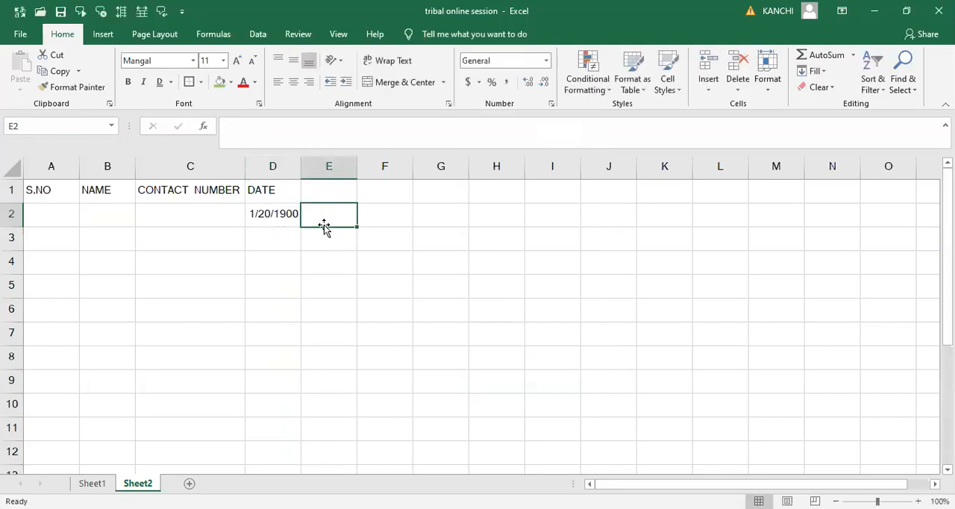
- Enter 25 in cell D3 of the DATE column
left_click(273, 240)
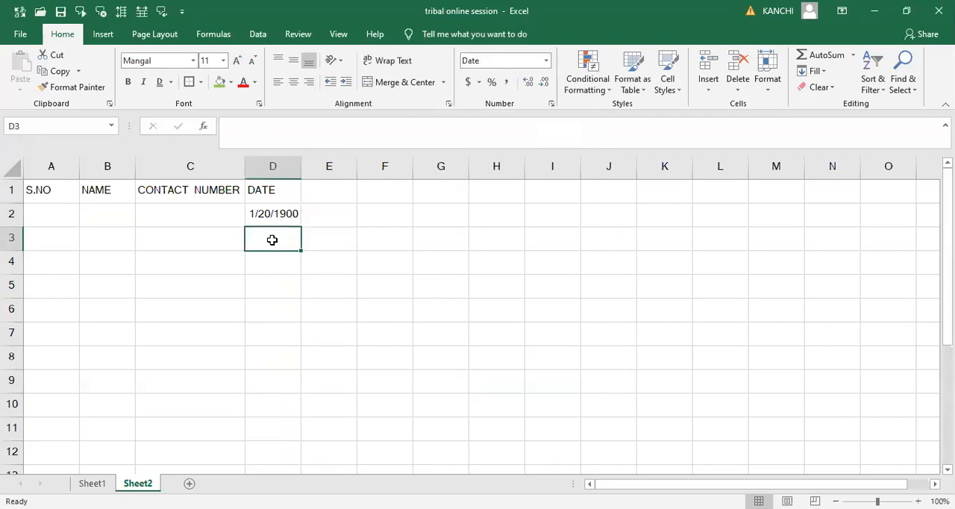
type("25")
key("Tab")
- Replace the entry in cell D3 of the DATE column with 10/13/2020
left_click(272, 240)
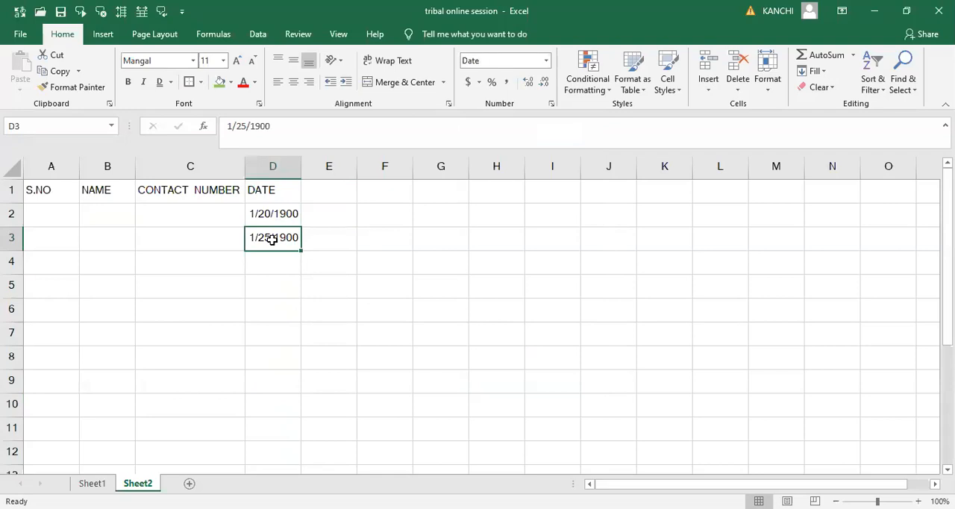
type("10/1")
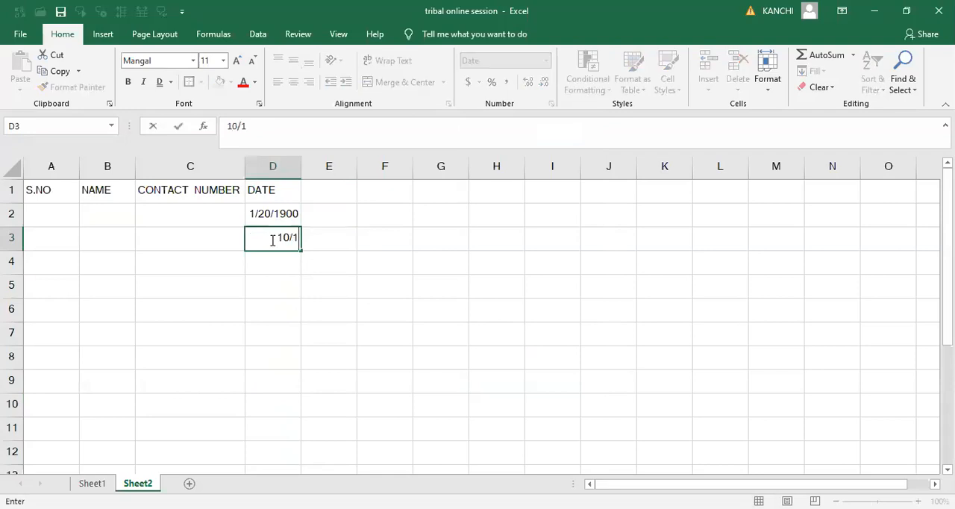
type("3/2020")
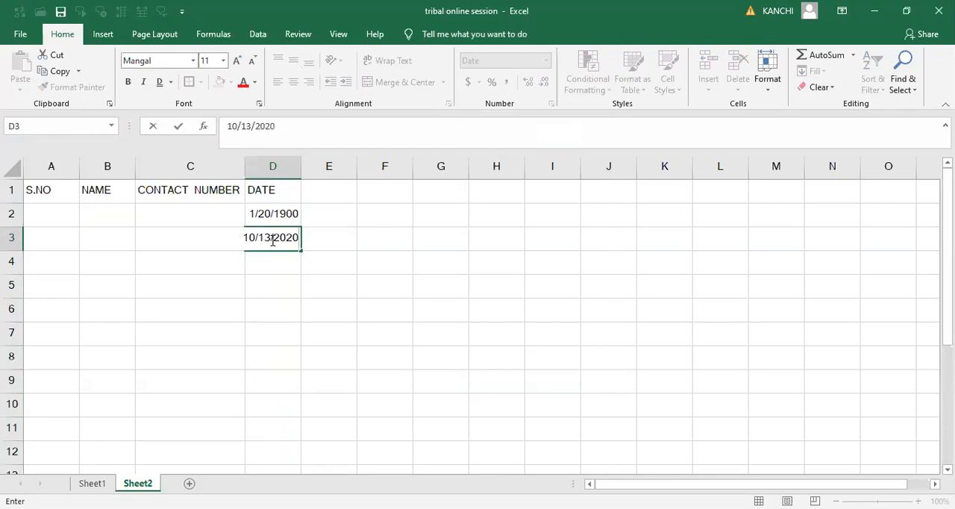
key("Tab")
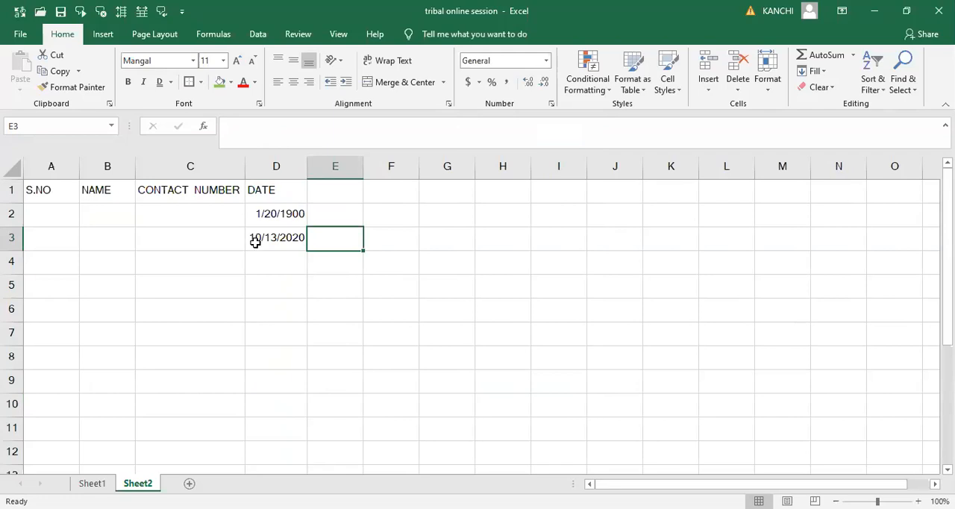
- Apply the 14-Mar-12 date format to the date in cell D3
double_click(296, 244)
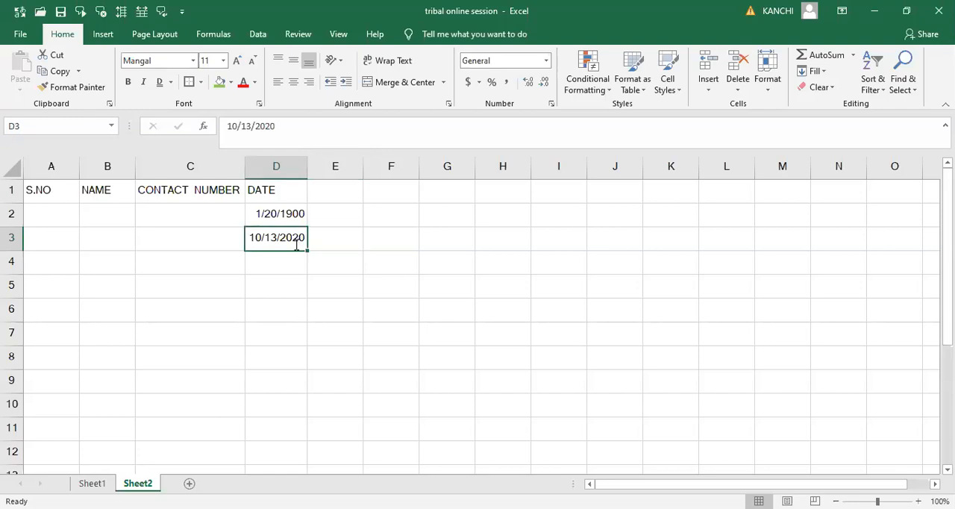
key("Tab")
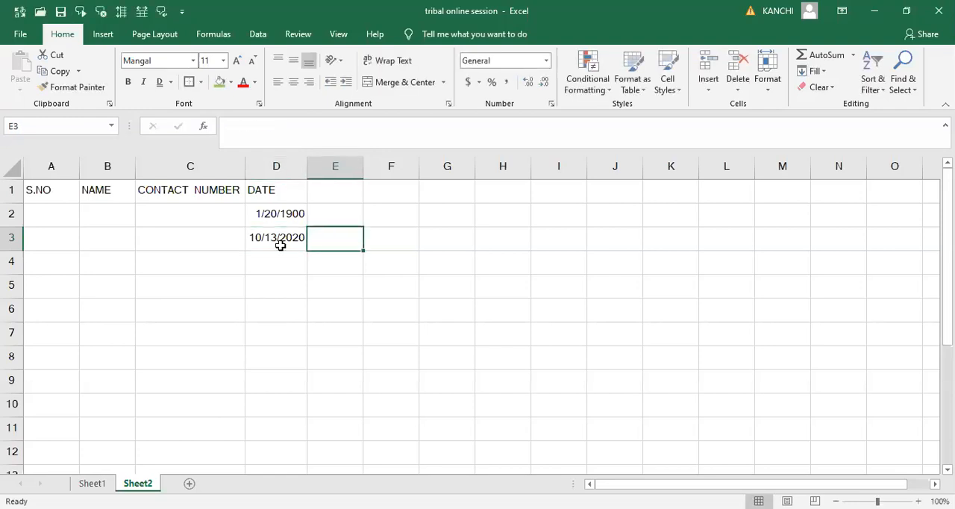
key("Left")
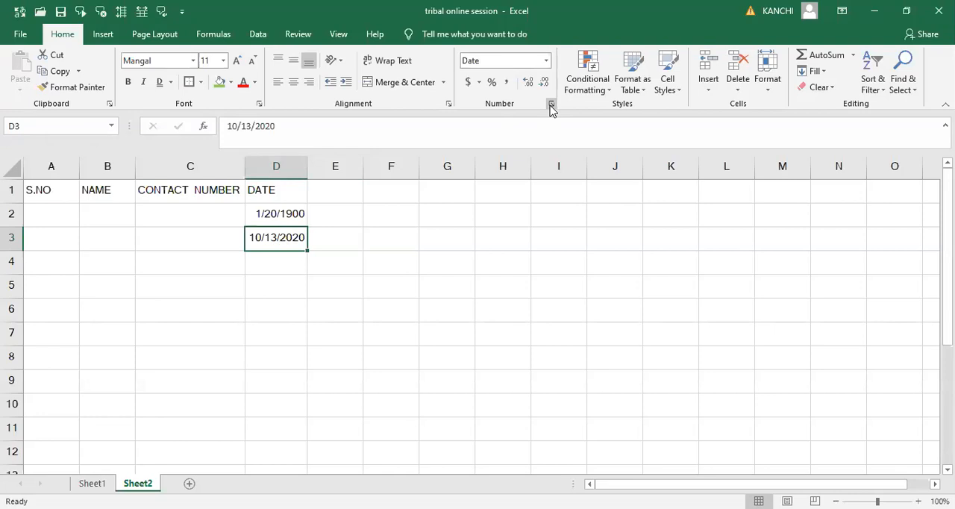
left_click(551, 106)
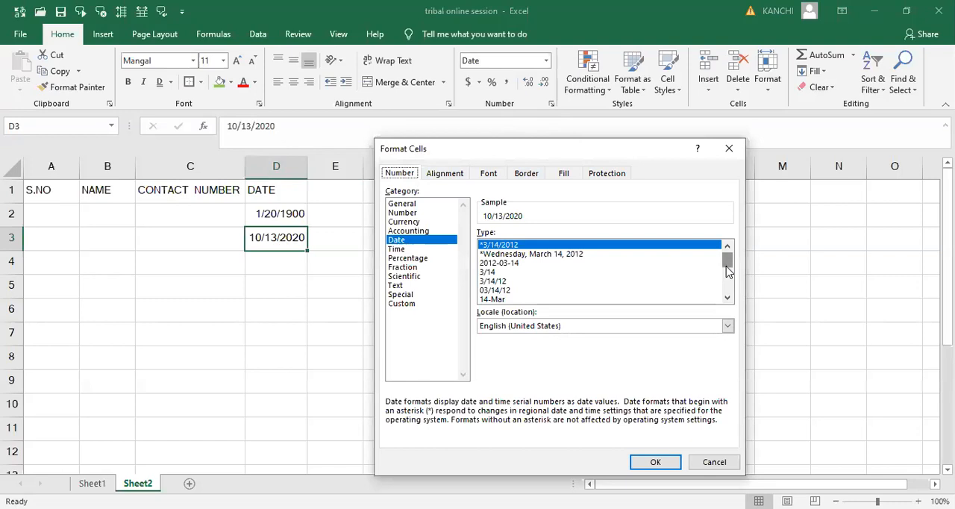
left_click_drag(728, 269, 727, 273)
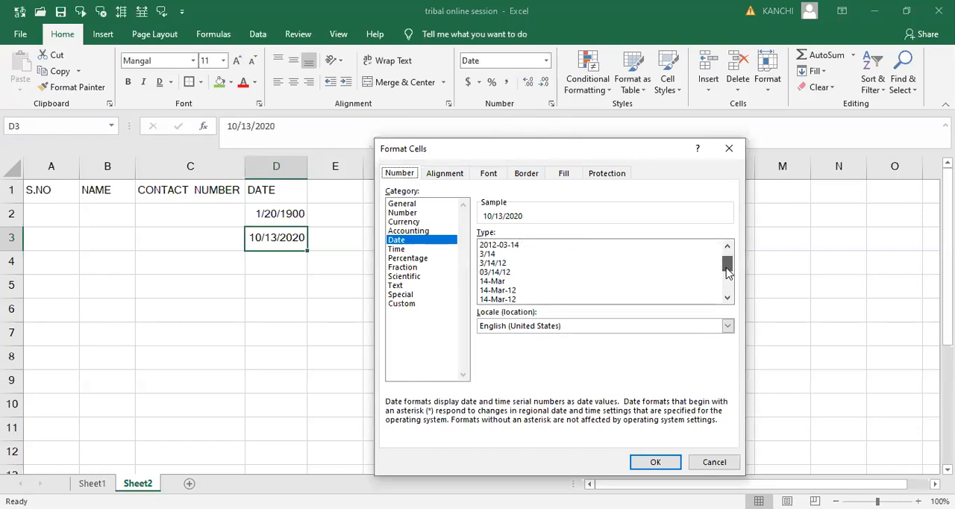
left_click(510, 291)
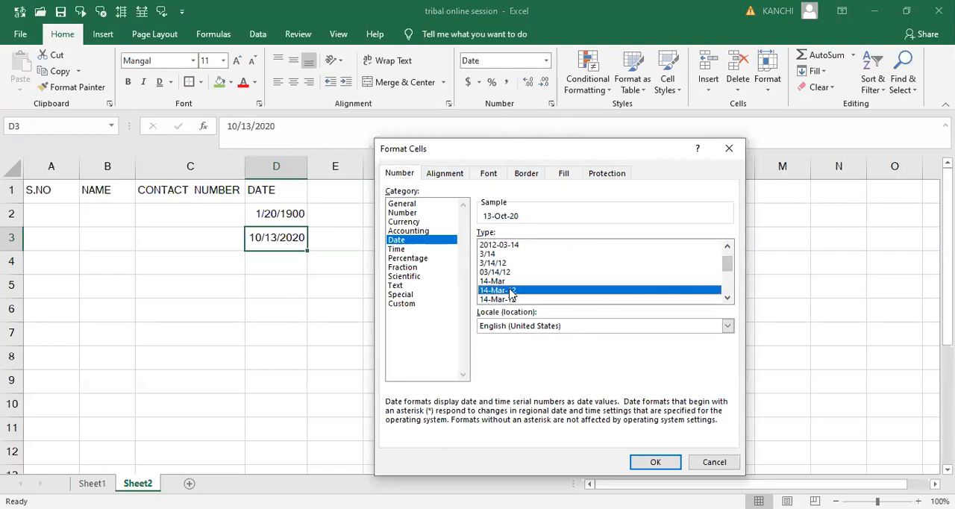
left_click(656, 462)
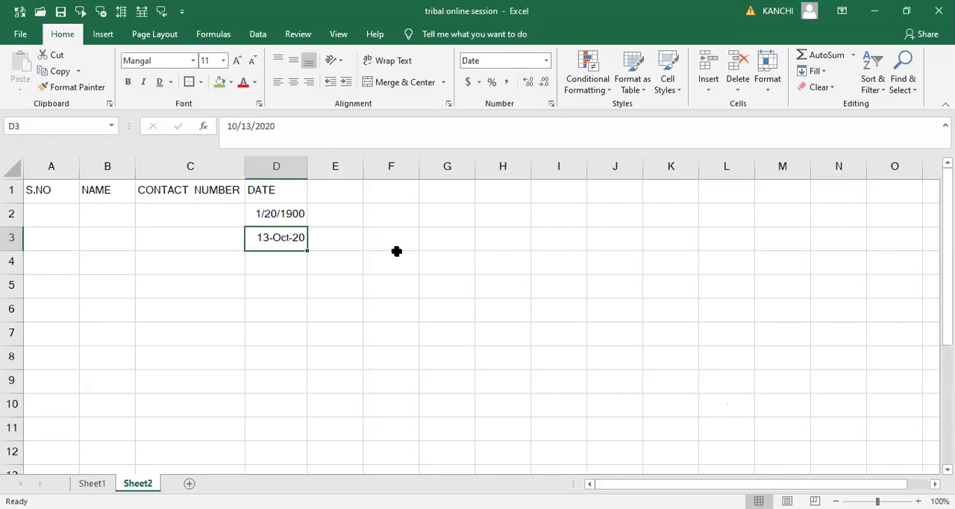
- Enter a contact number in cell C2 and apply the Number format to it
left_click(211, 212)
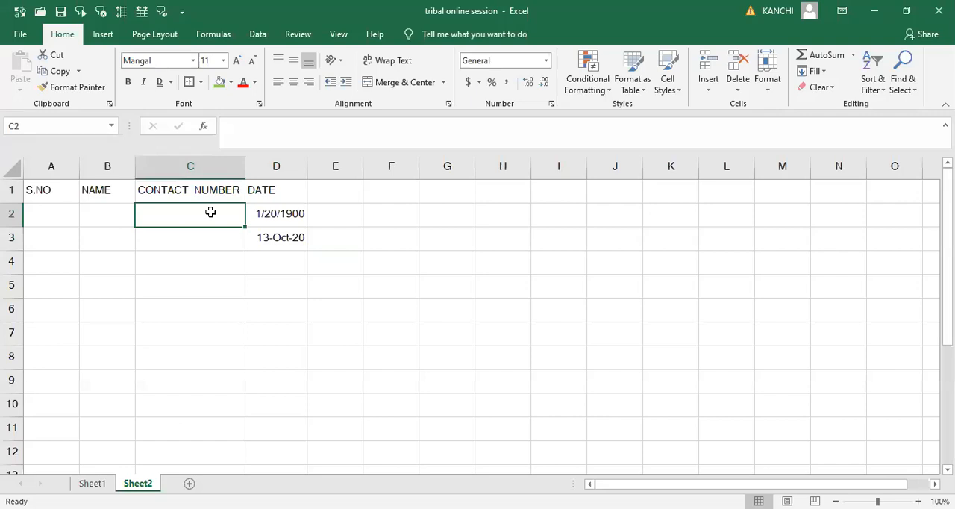
type("98765432134")
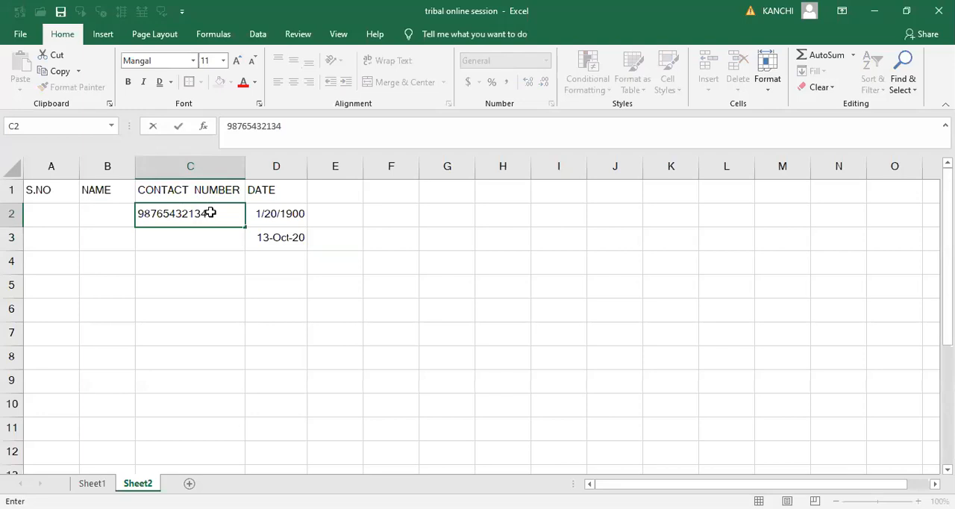
key("Tab")
left_click(218, 215)
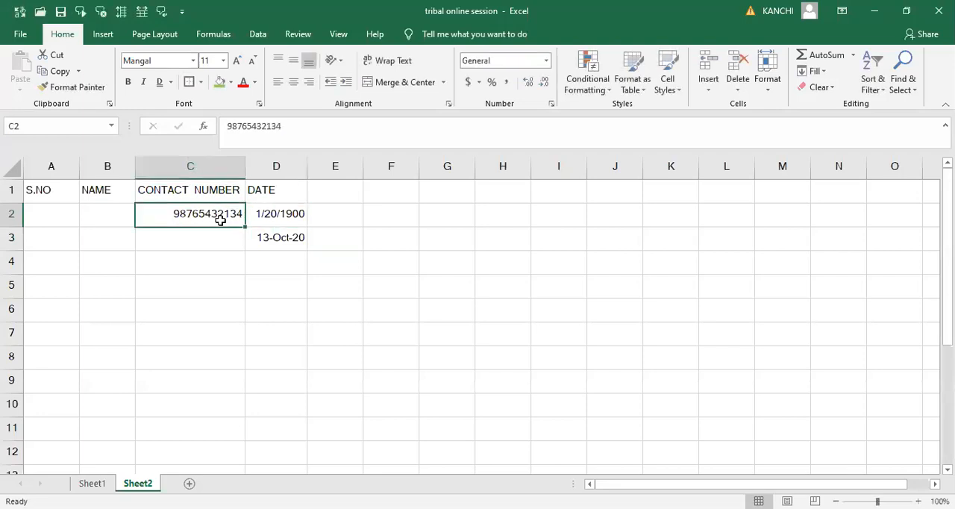
left_click(548, 61)
left_click(527, 111)
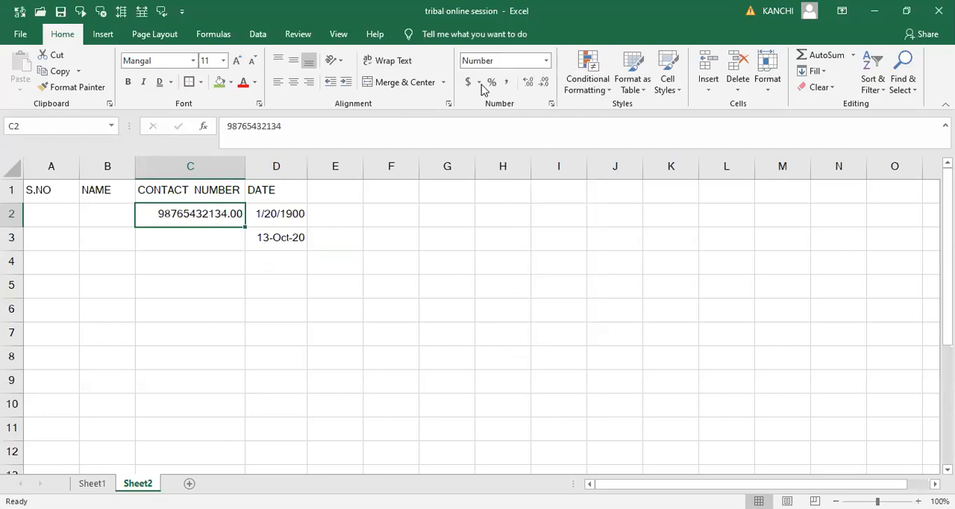
- Increase the decimal places of the contact number in C2 to four and reduce them to zero
left_click(531, 84)
left_click(532, 84)
left_click(531, 84)
left_click(545, 86)
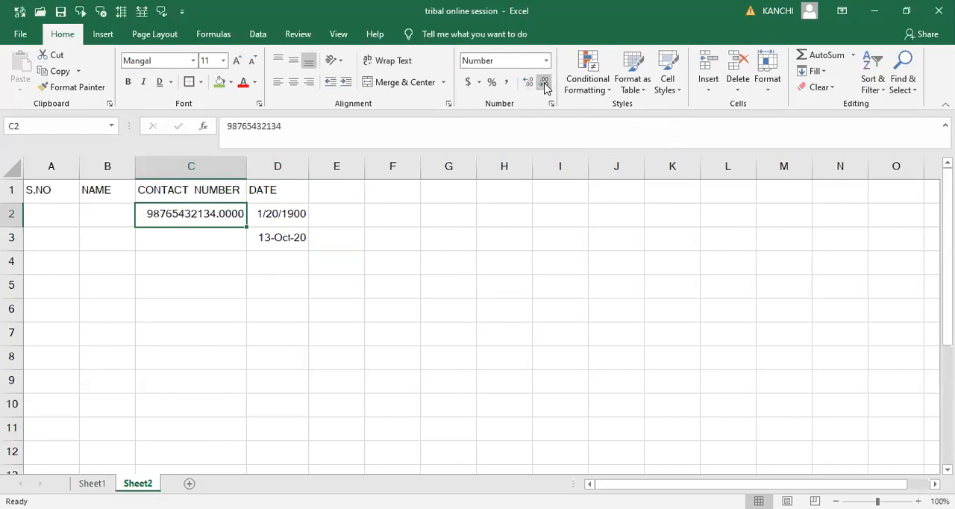
left_click(545, 83)
left_click(545, 84)
left_click(545, 83)
left_click(545, 84)
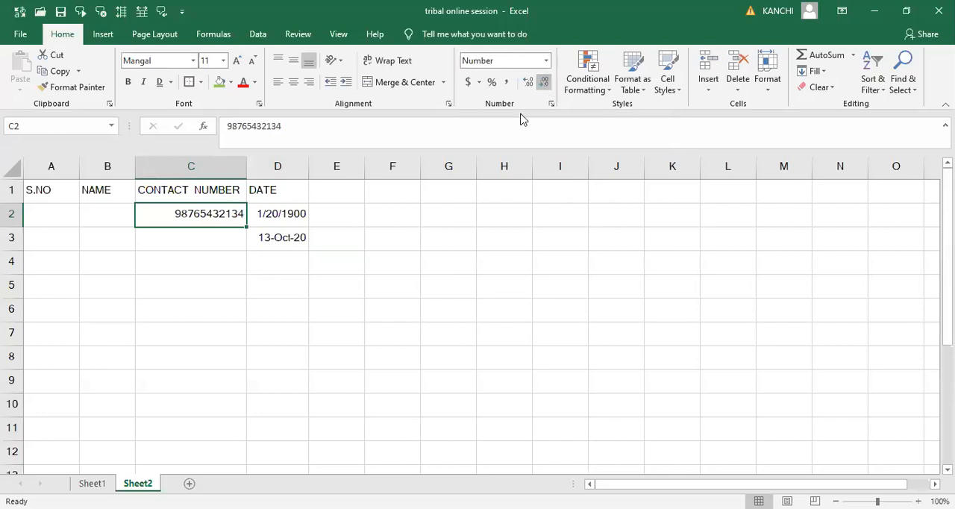
left_click(465, 330)
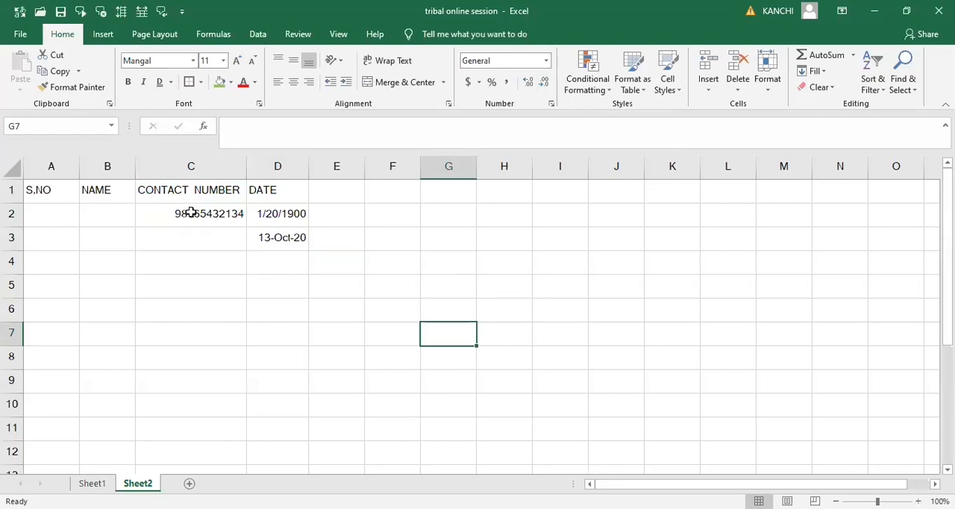
- Apply the Time format to cell E4 and enter 08 in it
left_click(546, 61)
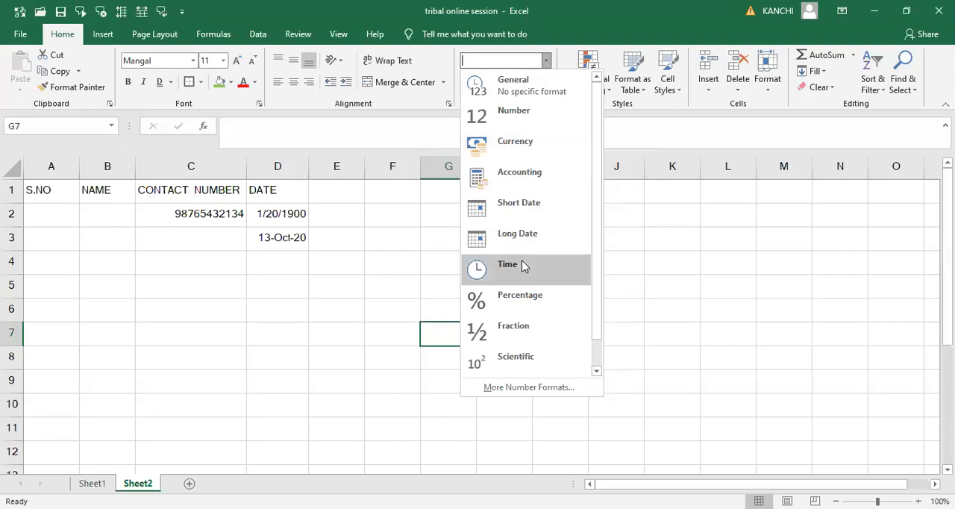
left_click(337, 262)
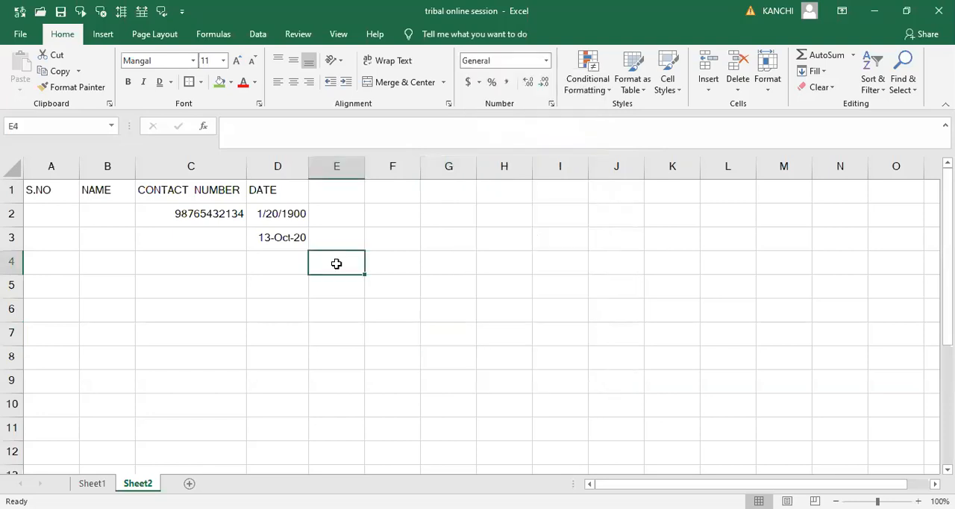
left_click(546, 67)
left_click(519, 274)
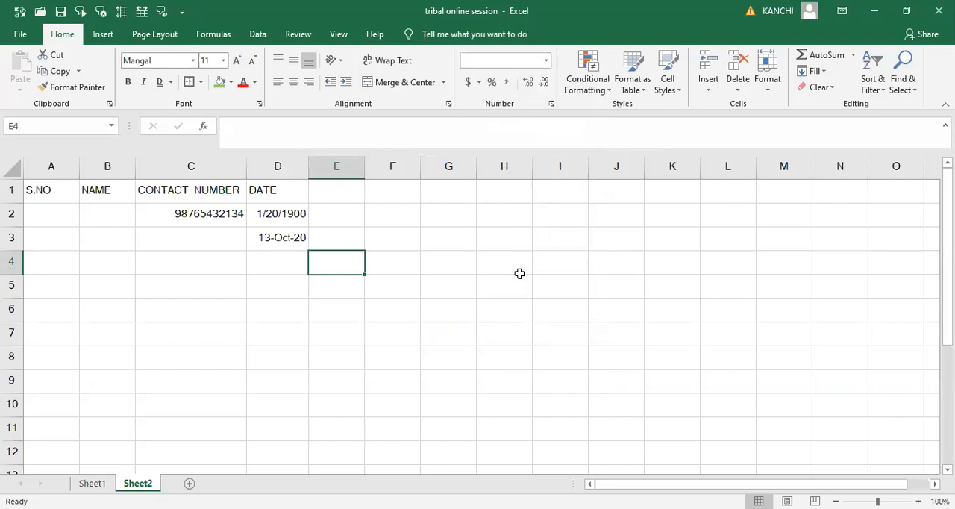
double_click(332, 268)
type("08")
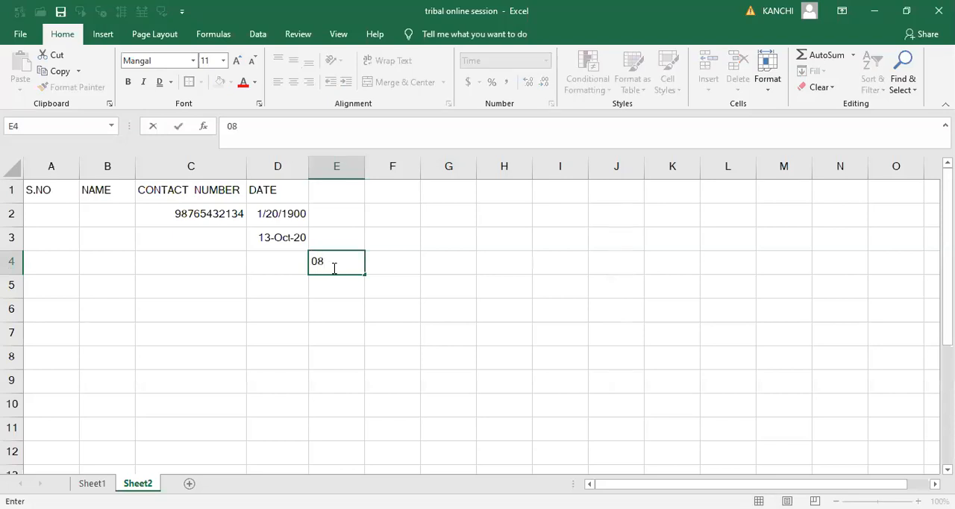
key("Tab")
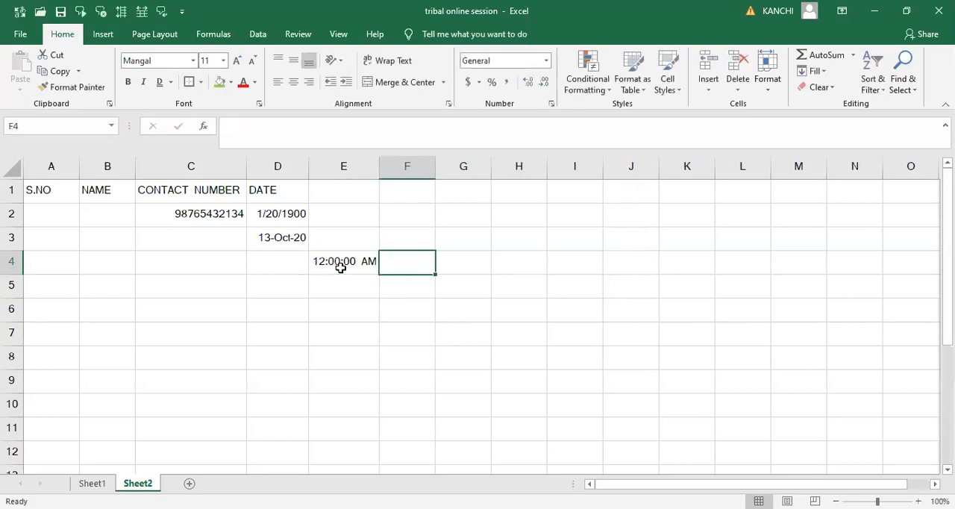
- Change the time in cell E4 to 09:55:00 AM by editing its hours and minutes
left_click(356, 268)
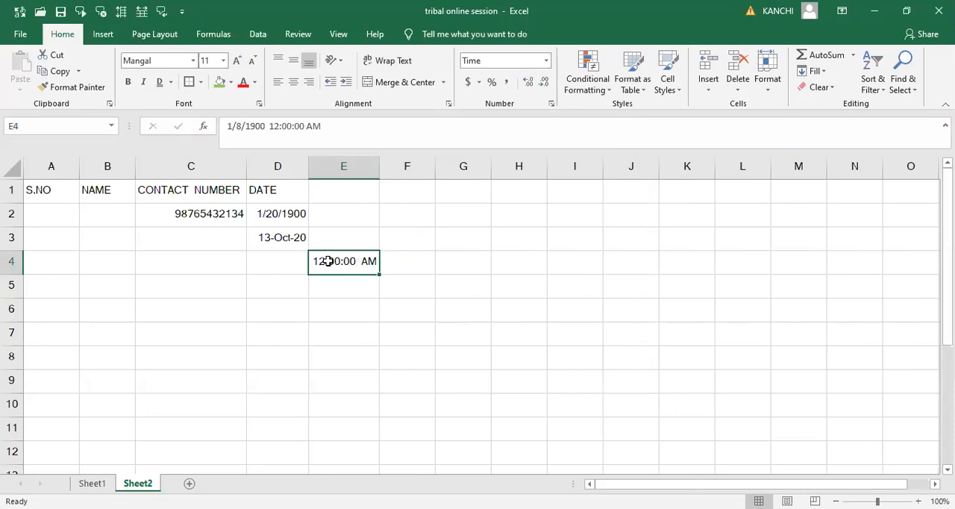
double_click(324, 261)
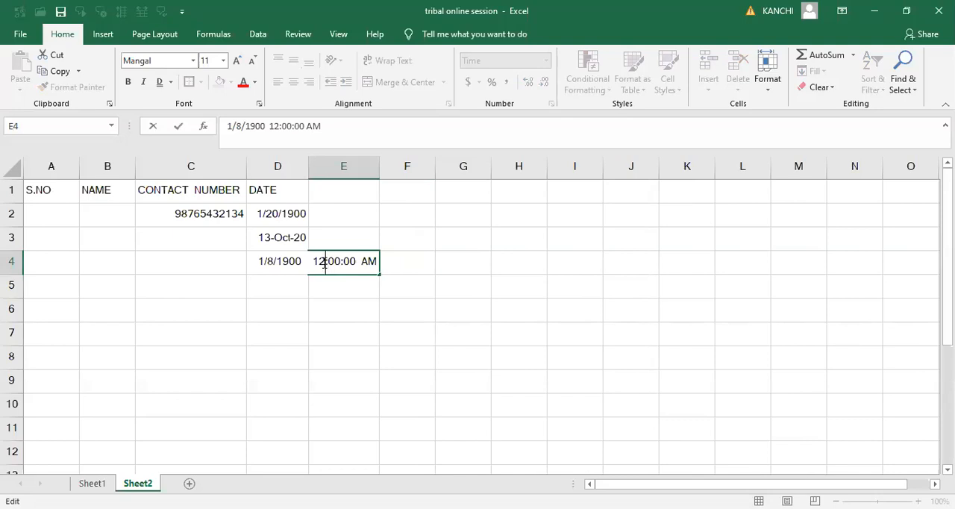
key("BackSpace")
key("BackSpace")
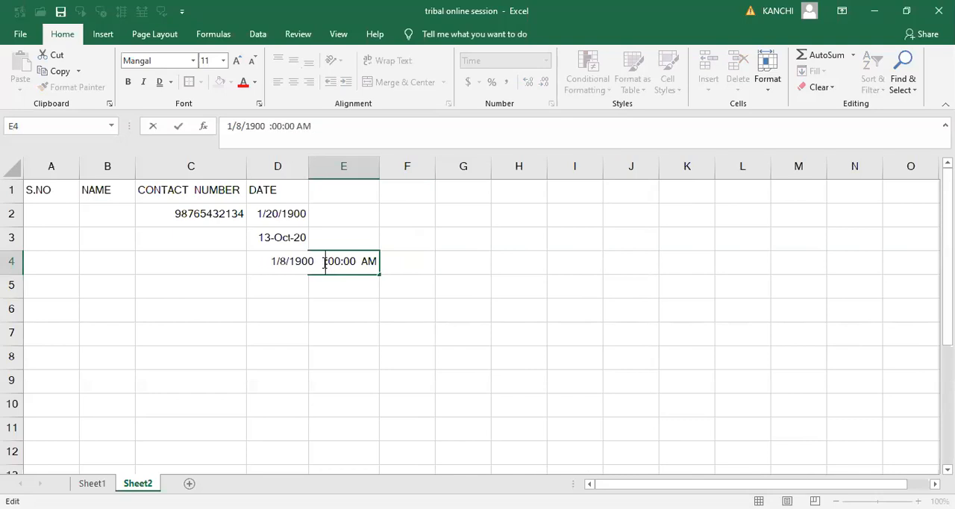
type("09")
key("Right")
key("Right")
key("Right")
key("BackSpace")
key("BackSpace")
type("55")
key("Tab")
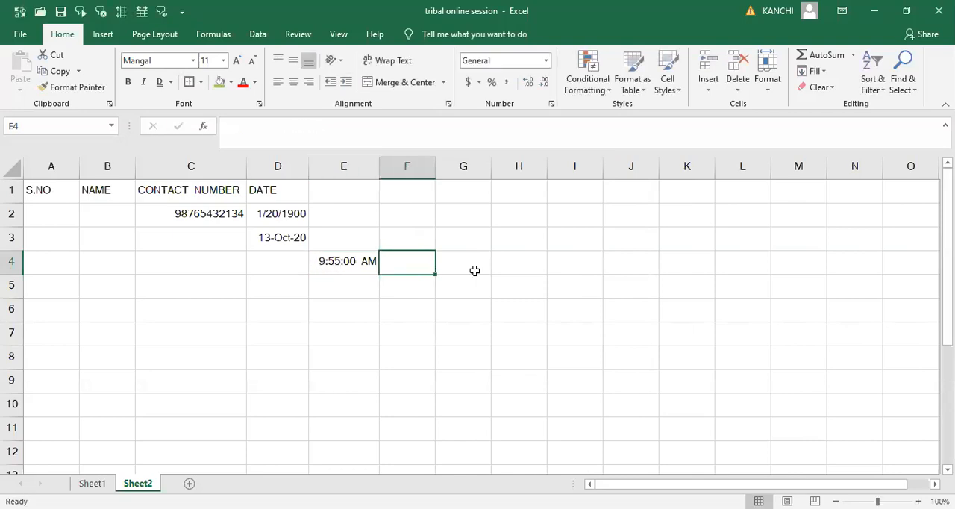
- Enter 10 in cell E6 and apply the Scientific number format to it
left_click(547, 65)
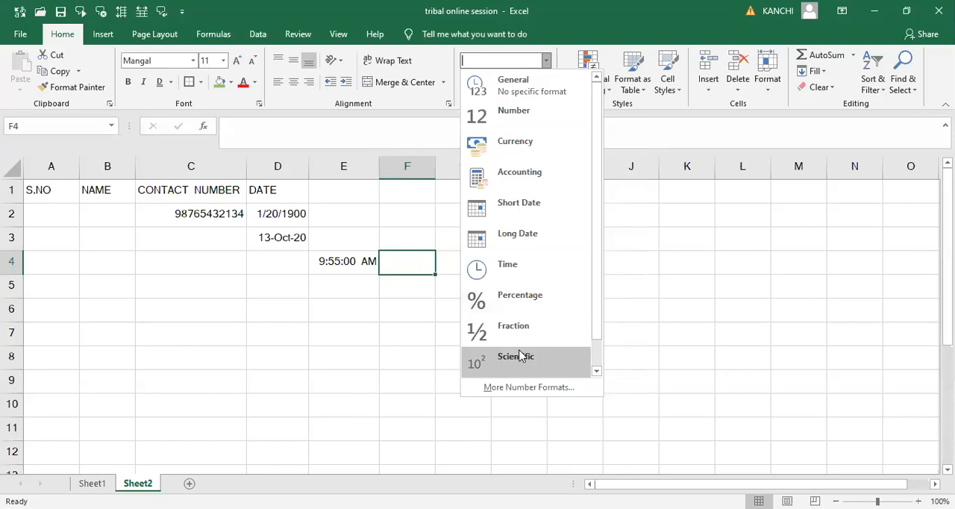
left_click(324, 313)
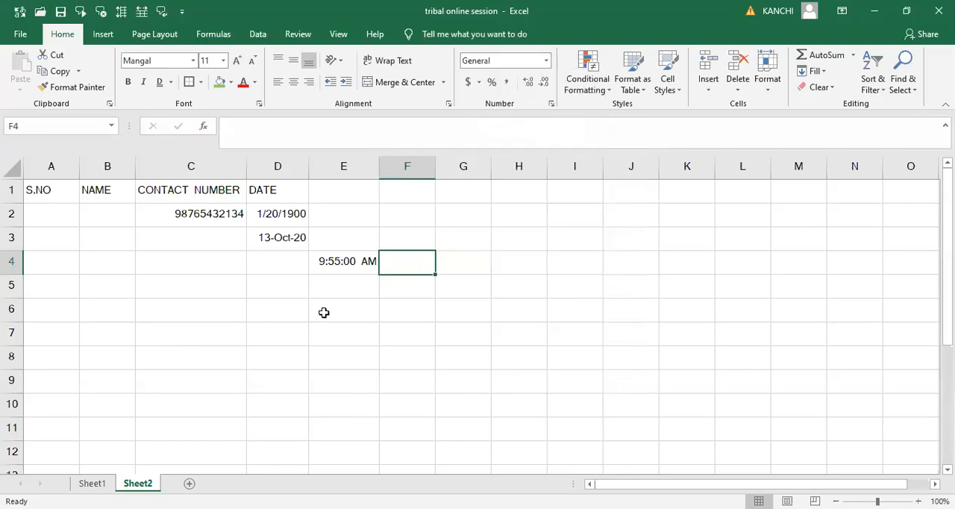
left_click(324, 313)
type("10")
key("ctrl+Return")
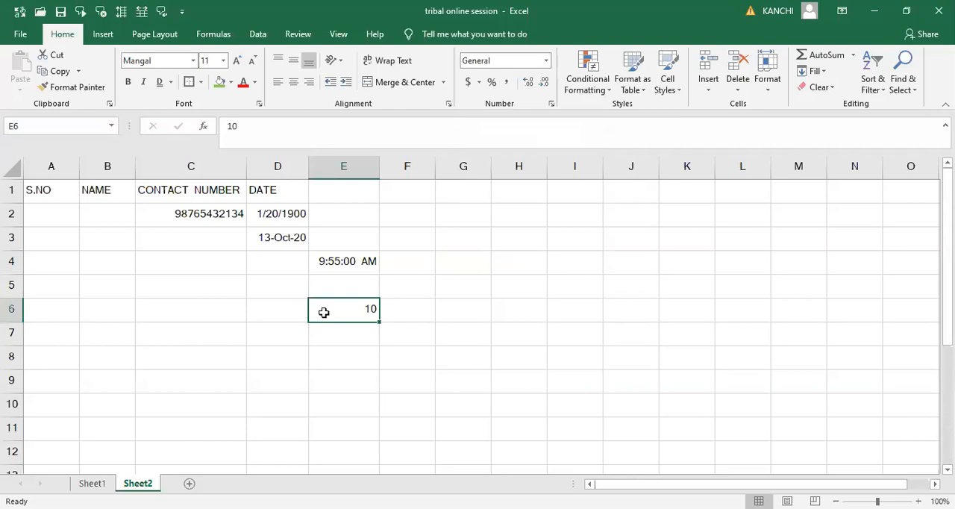
left_click(546, 60)
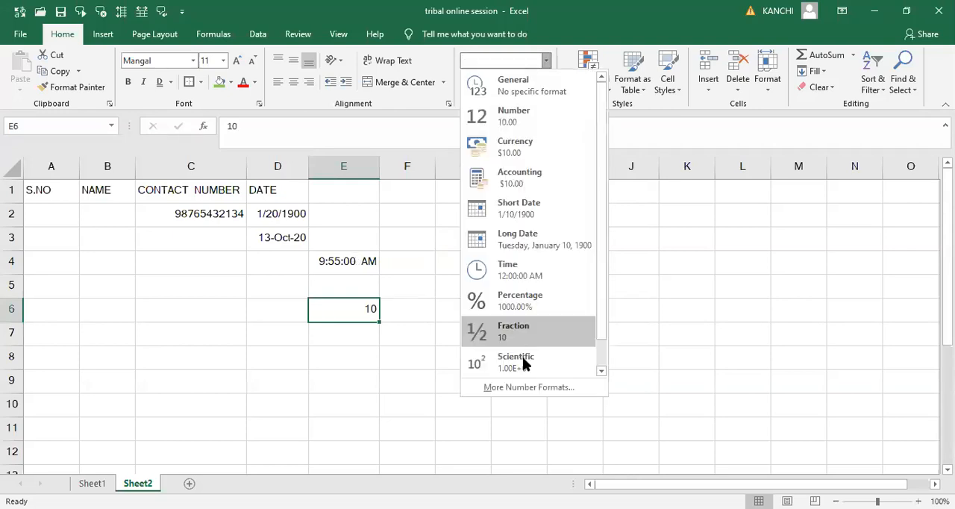
left_click(524, 363)
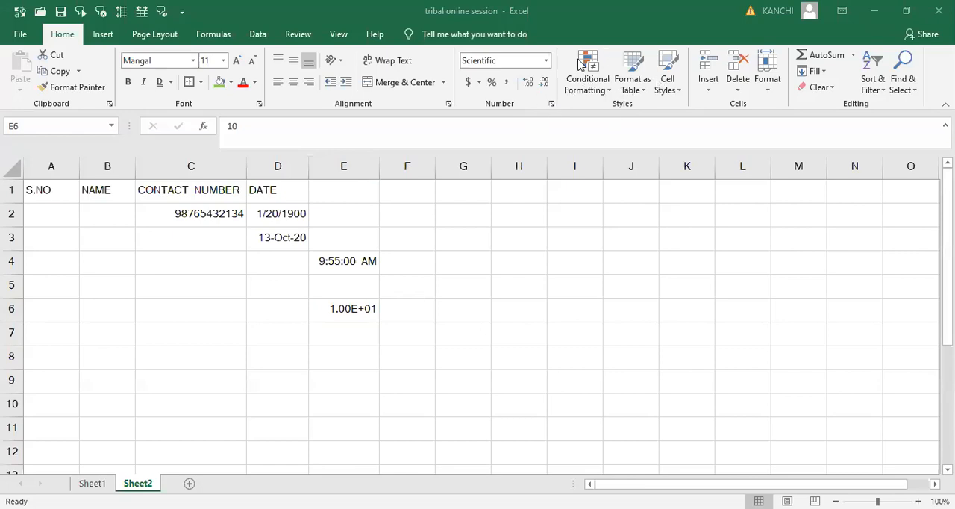
left_click(610, 91)
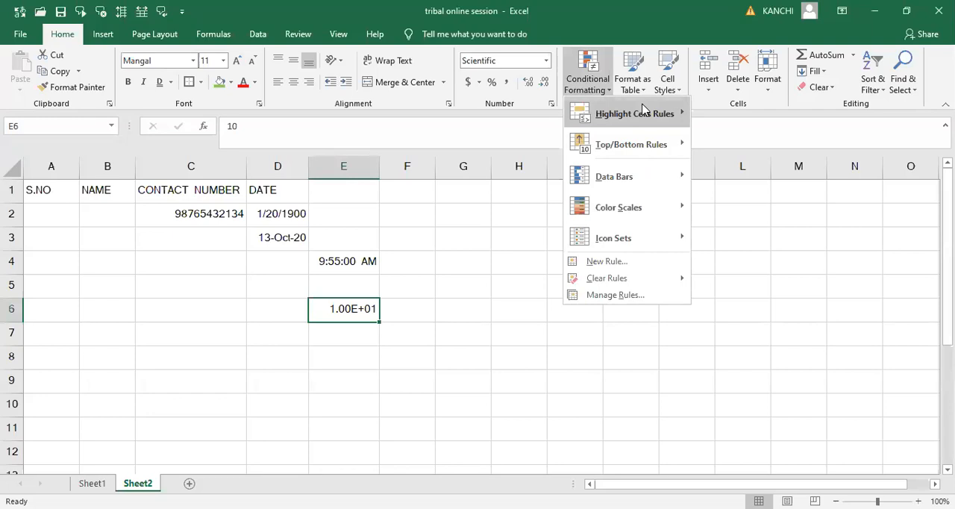
mouse_move(643, 109)
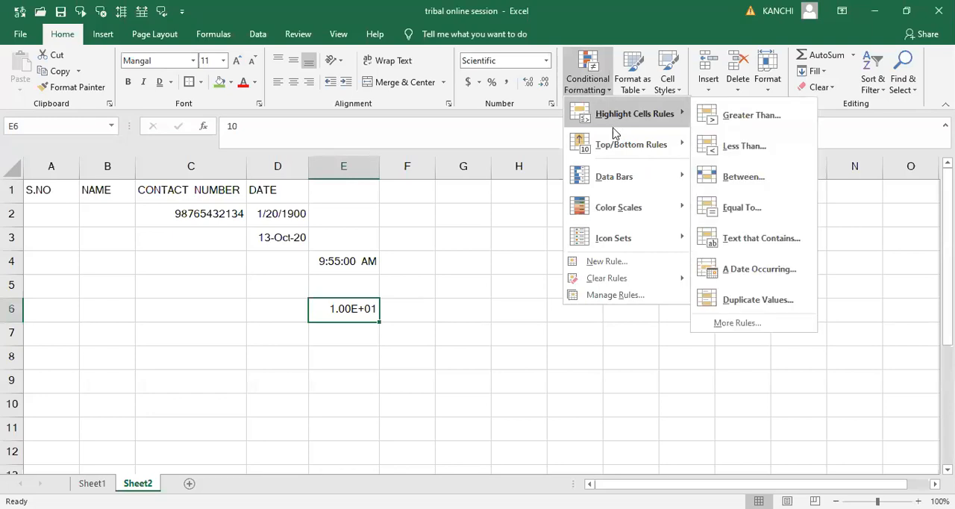
left_click(487, 268)
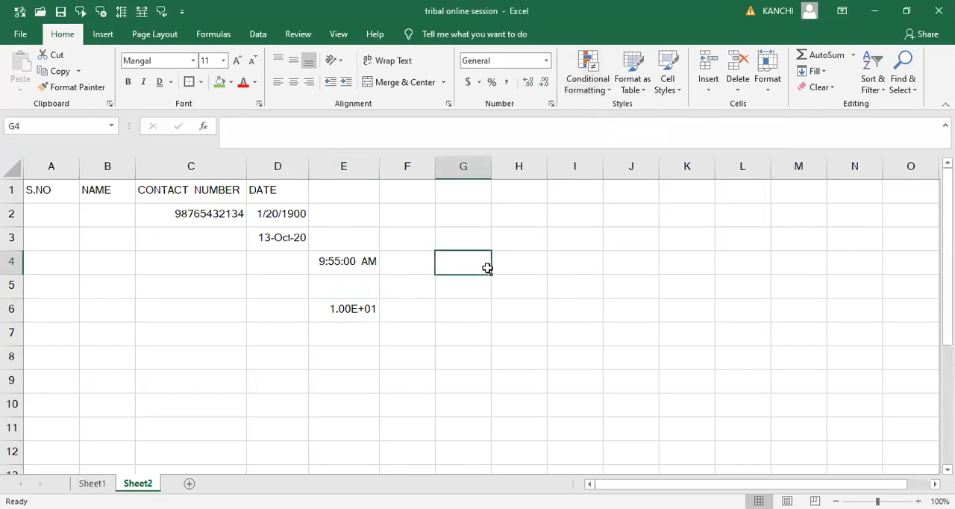